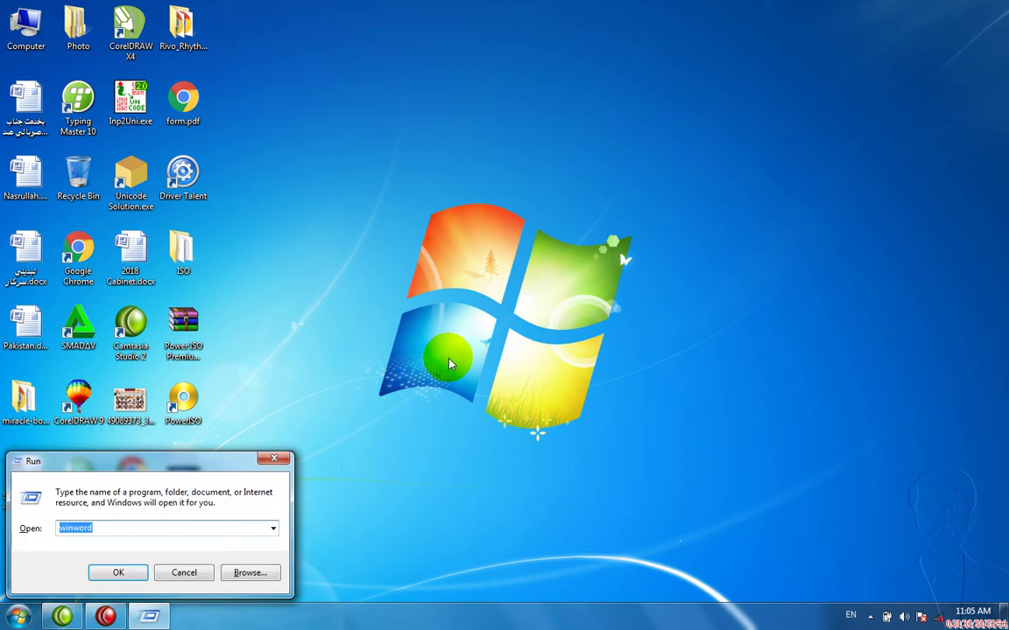
- Launch Word and fill the blank document with three sample paragraphs using =rand()
key(Return)
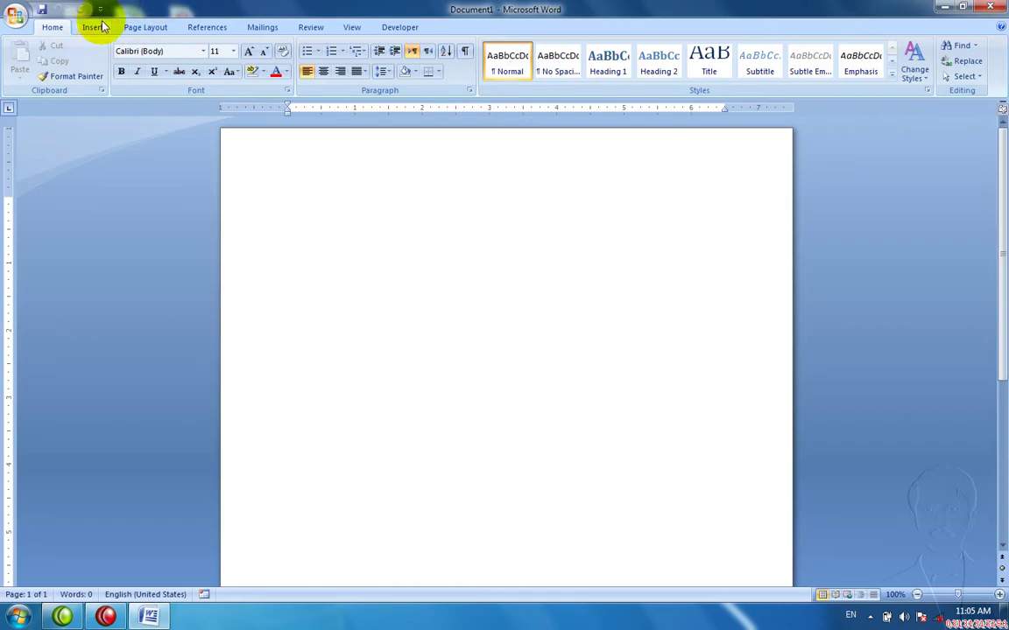
click(133, 27)
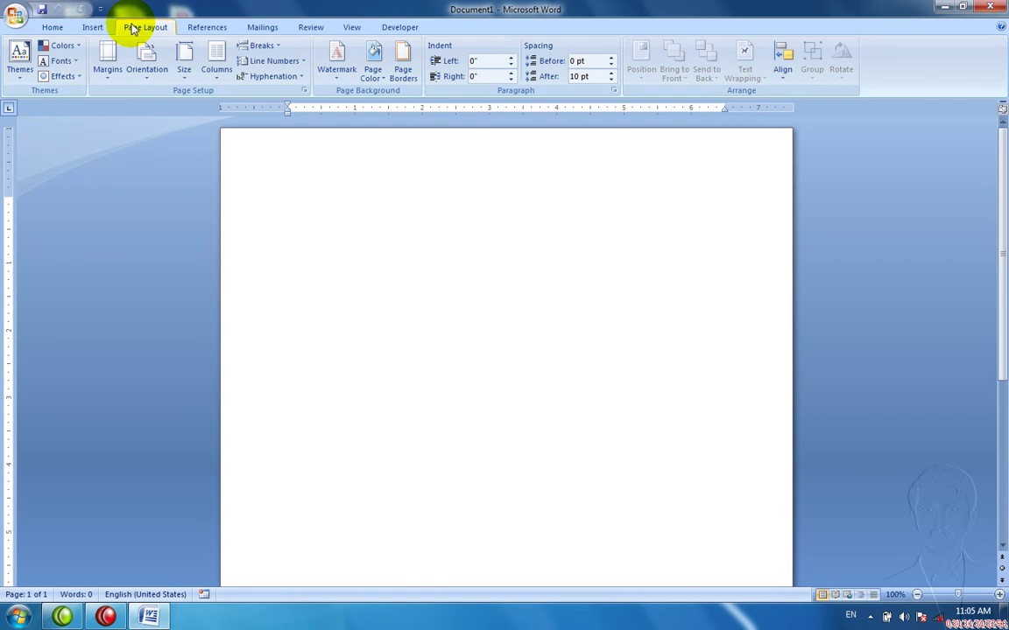
text(=rand)
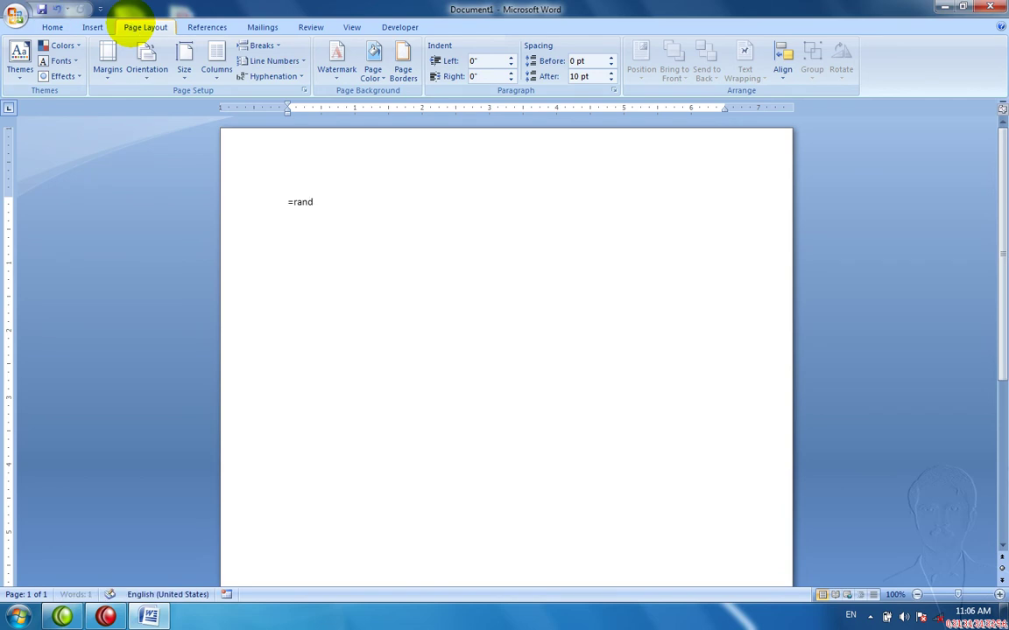
text(())
key(Return)
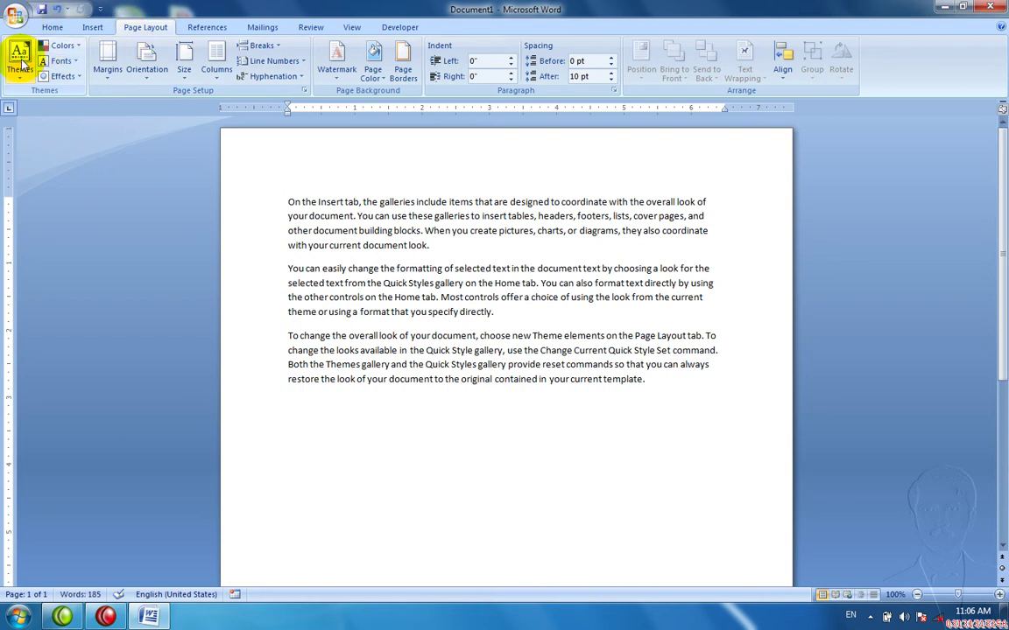
- Select the first paragraph, preview the Themes and Colors galleries without applying any, then switch to Home
click(432, 246)
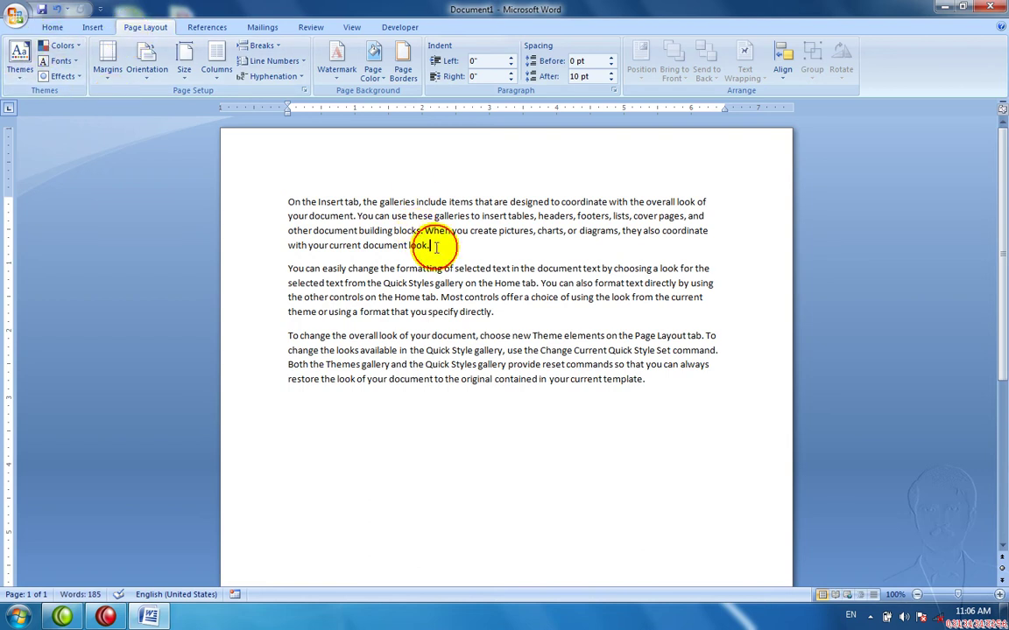
shift+click(282, 198)
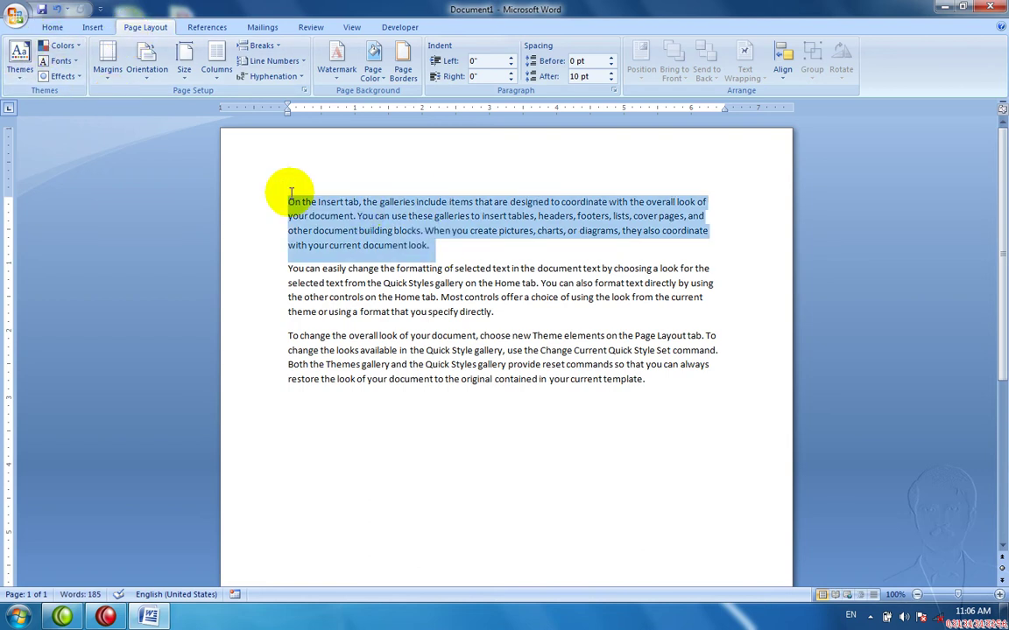
click(21, 76)
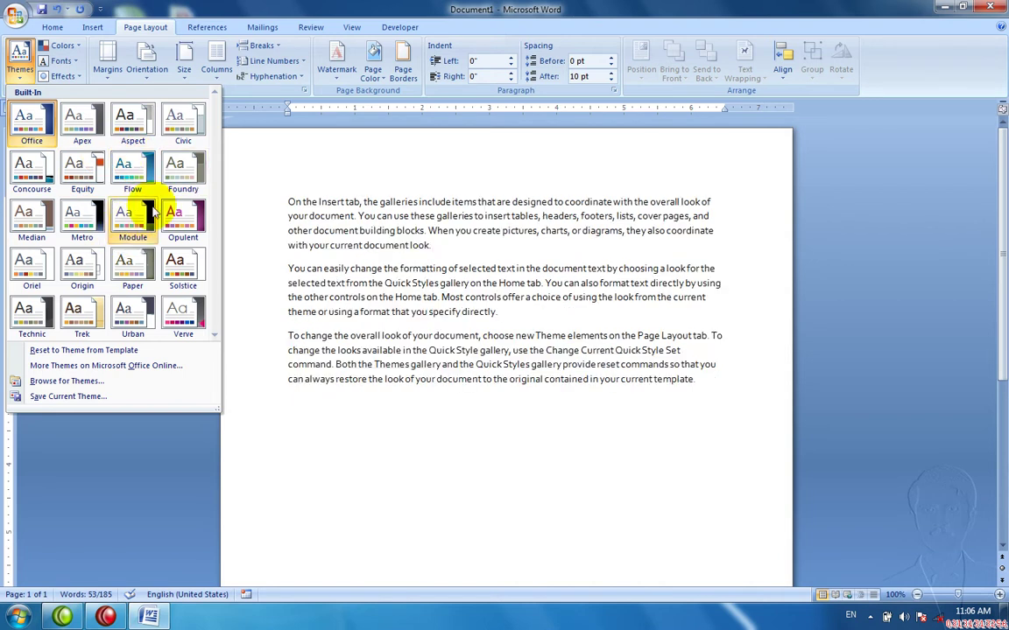
click(61, 45)
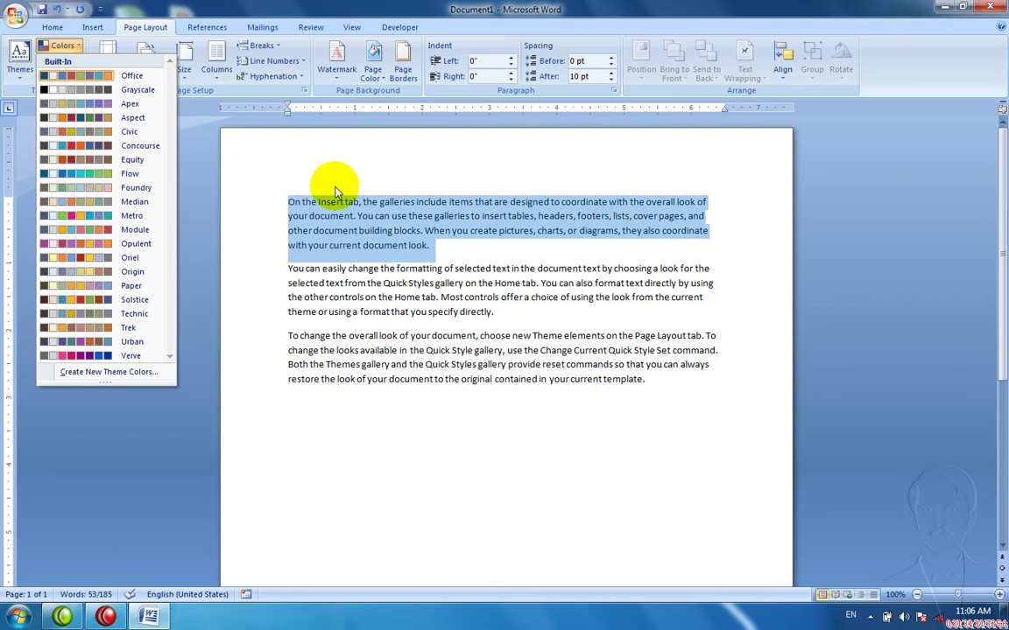
click(292, 181)
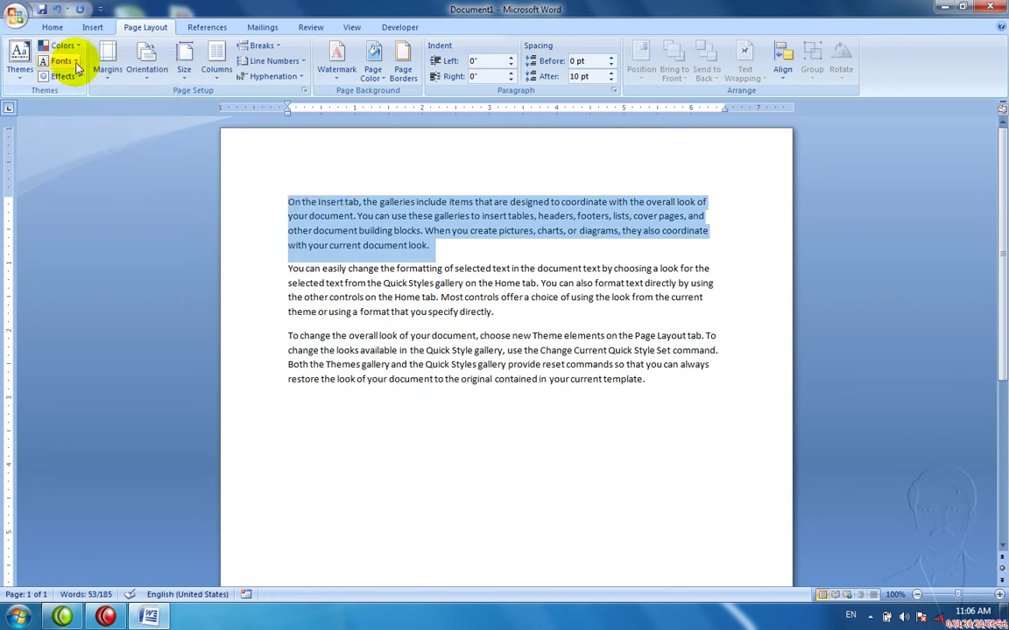
click(53, 28)
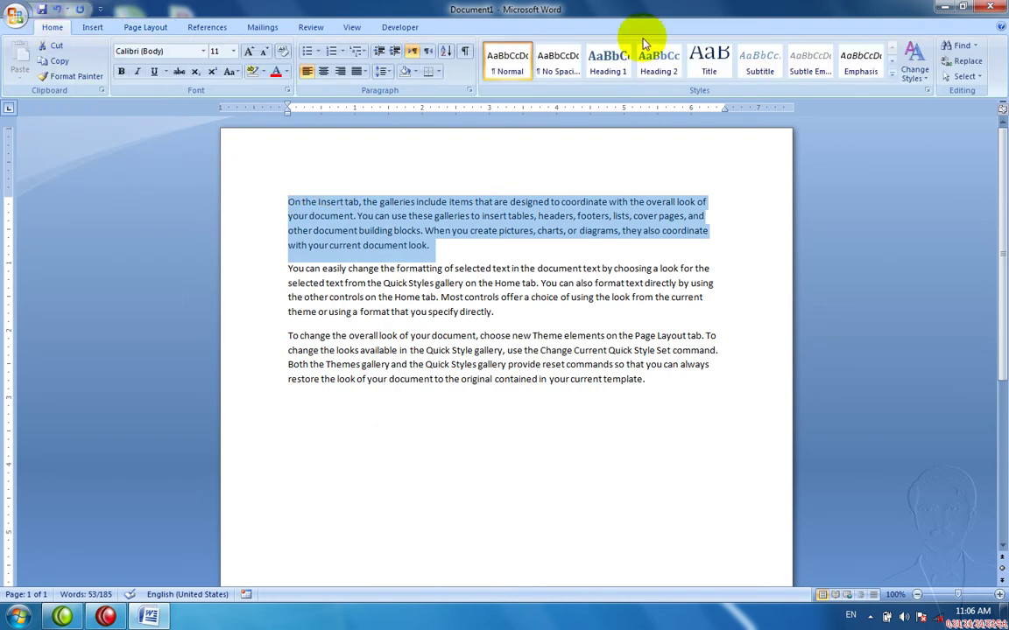
- Apply light green font colour to paragraph one and purple to paragraph two, then deselect
click(287, 72)
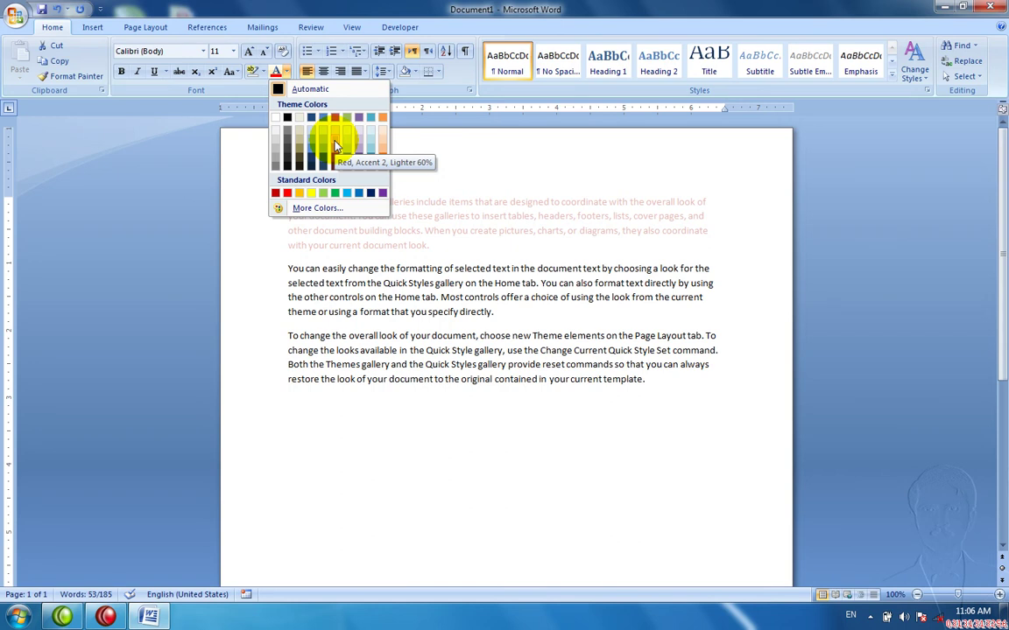
click(323, 194)
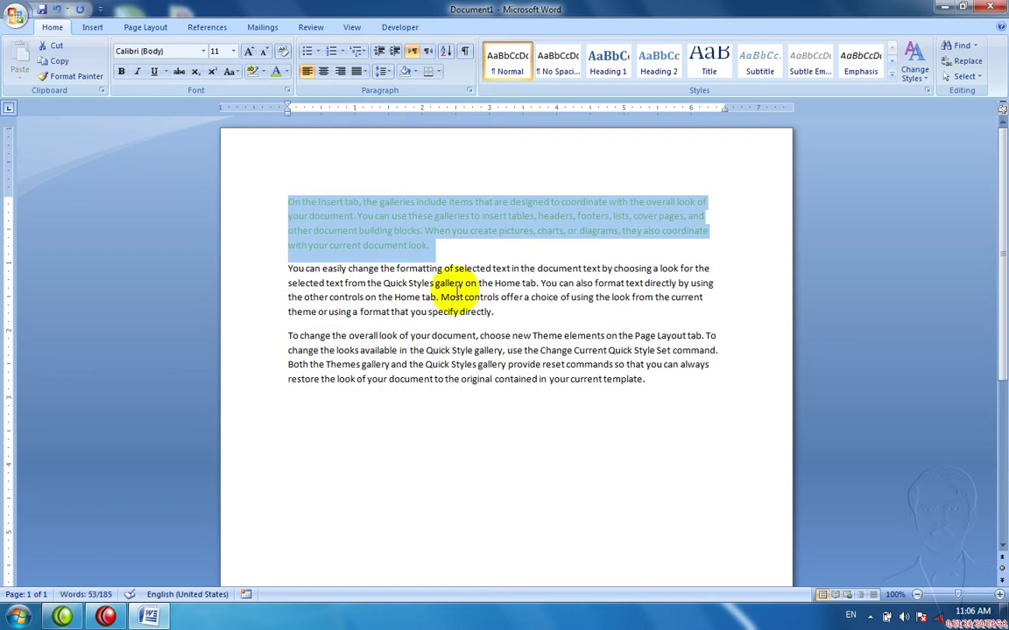
drag(496, 313, 305, 274)
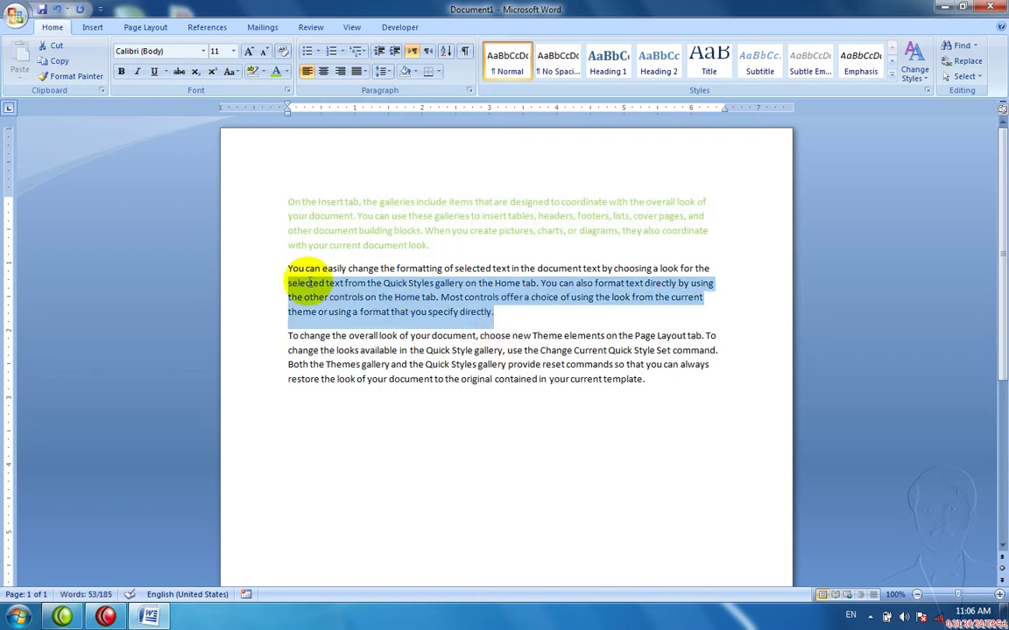
click(288, 72)
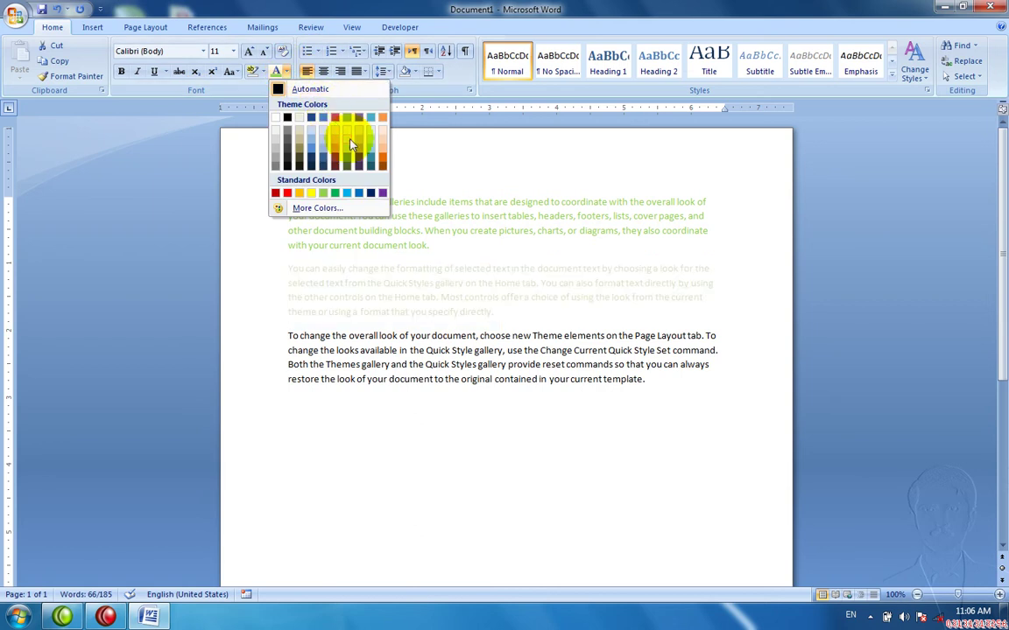
click(359, 117)
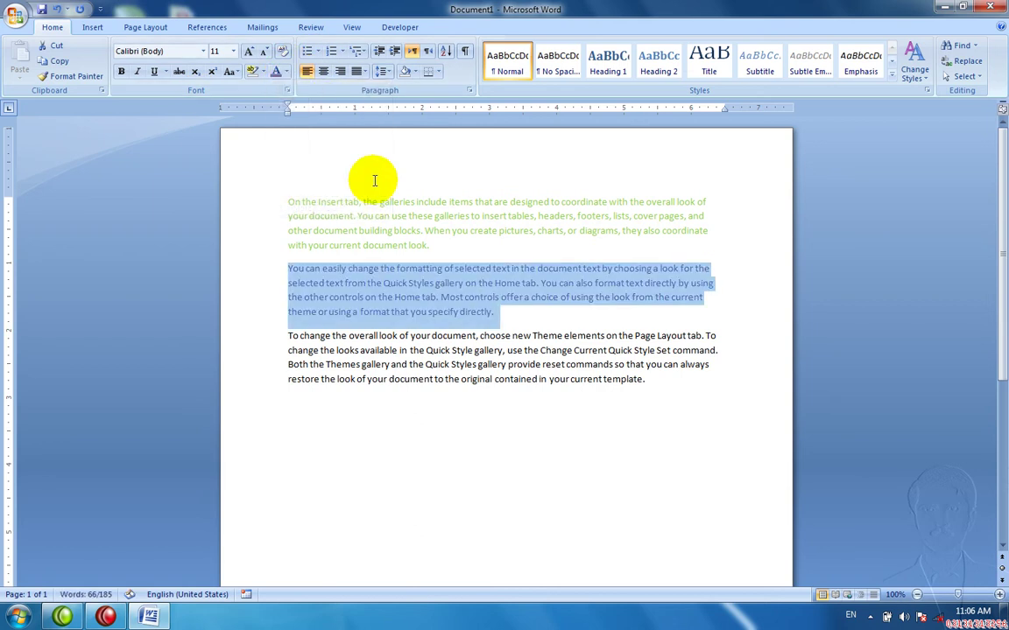
double_click(367, 217)
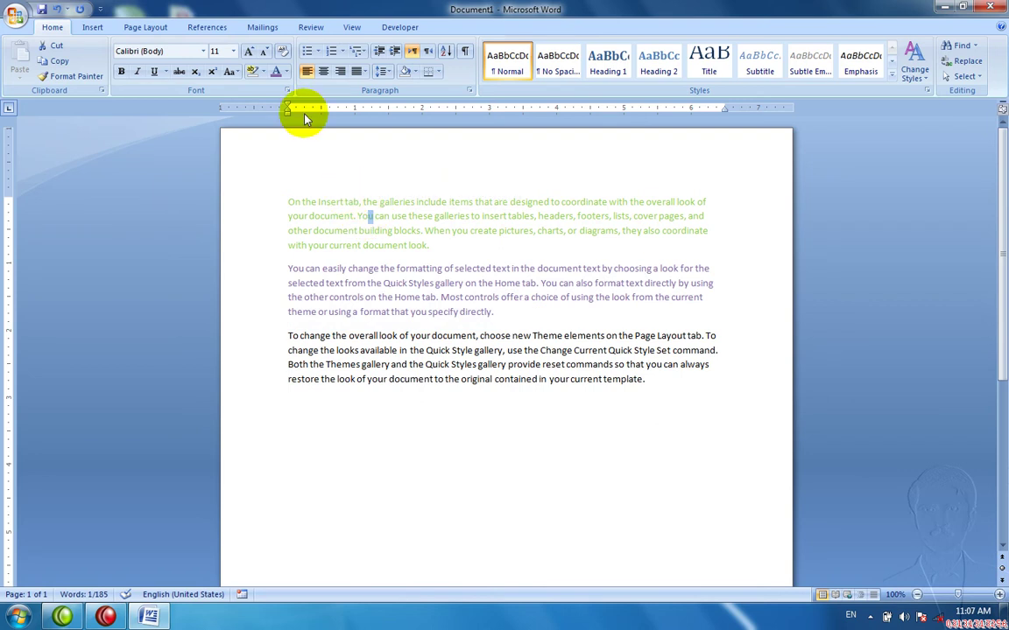
- Preview the Page Layout theme colour palettes without applying any
click(145, 27)
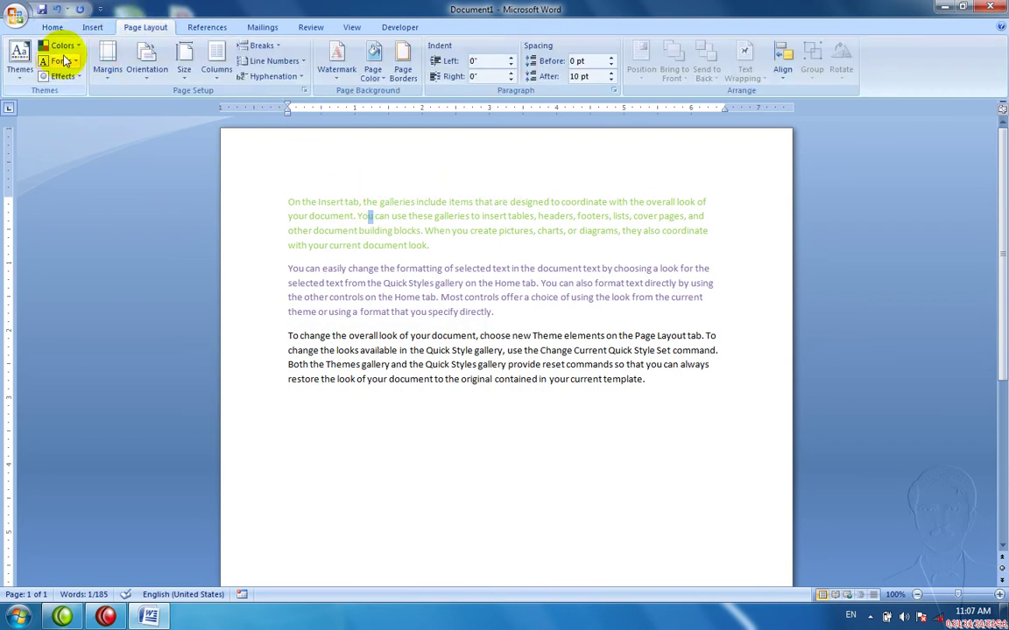
click(63, 45)
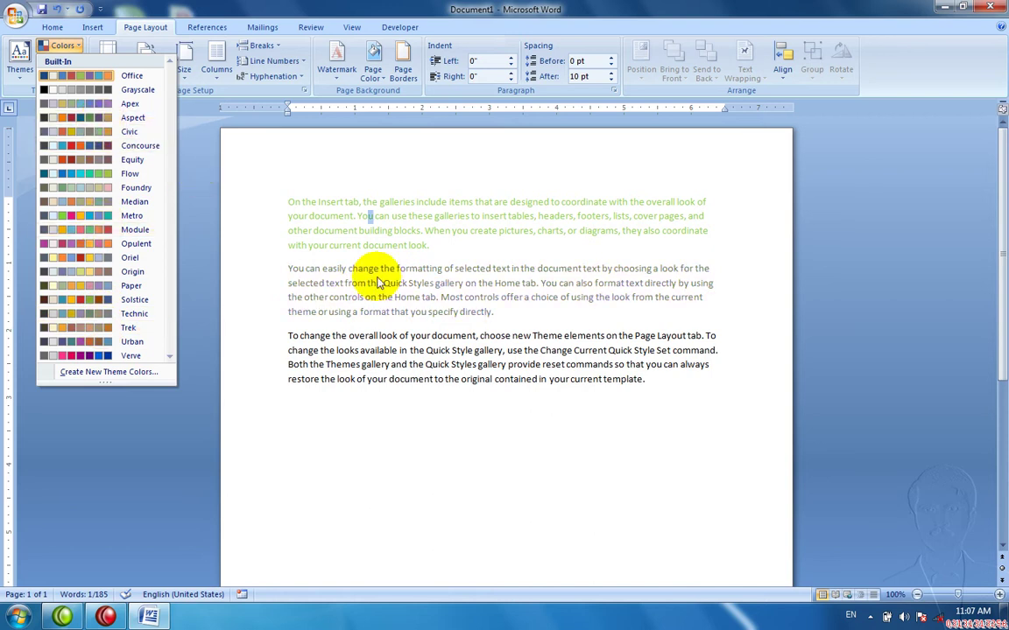
click(331, 273)
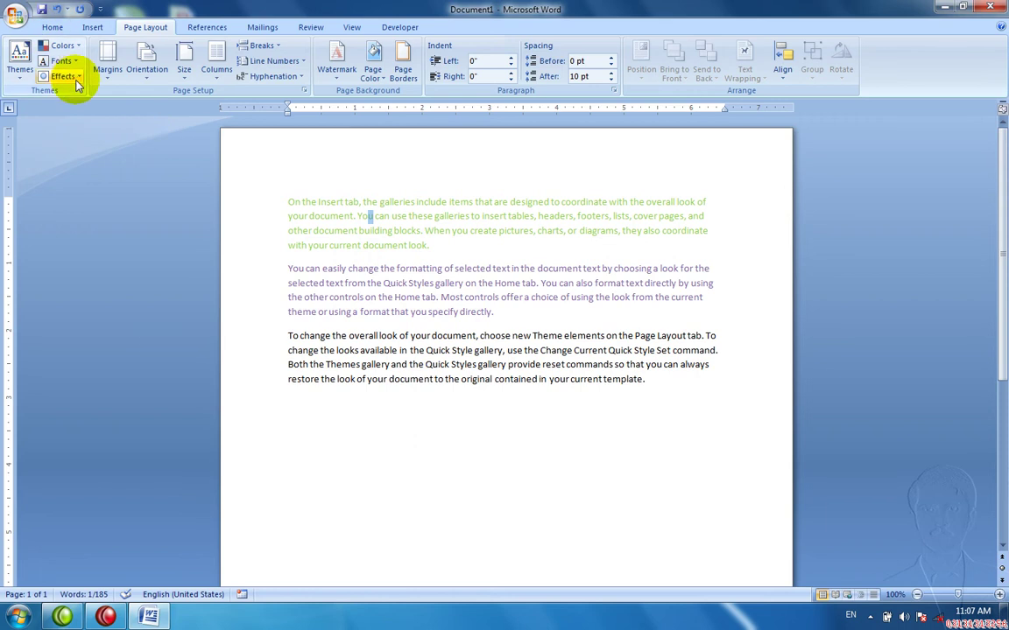
- Apply the Civic theme fonts (Georgia), leaving theme effects unchanged
click(62, 60)
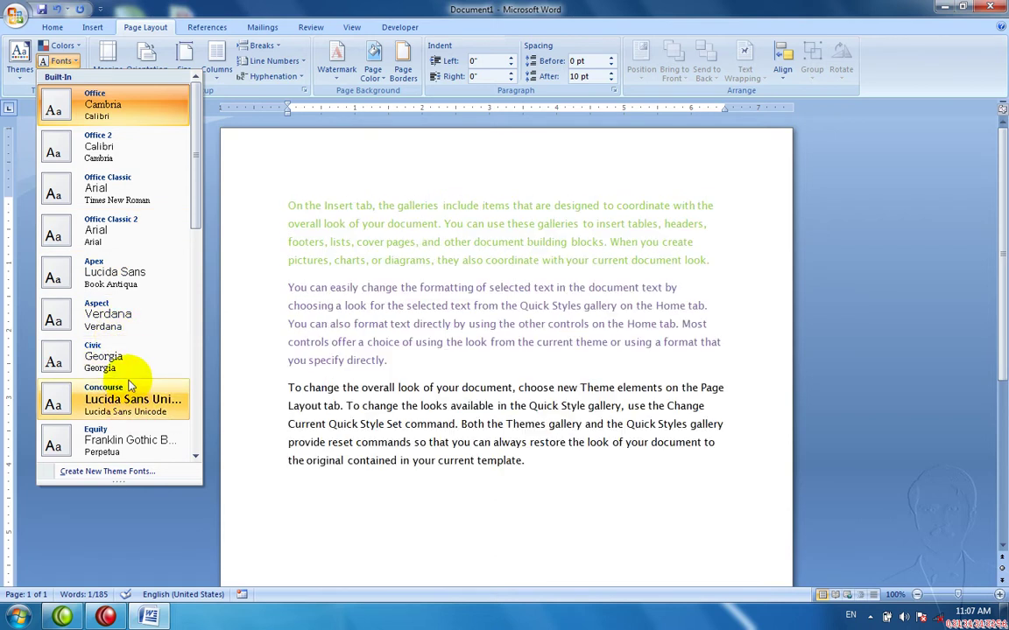
click(114, 352)
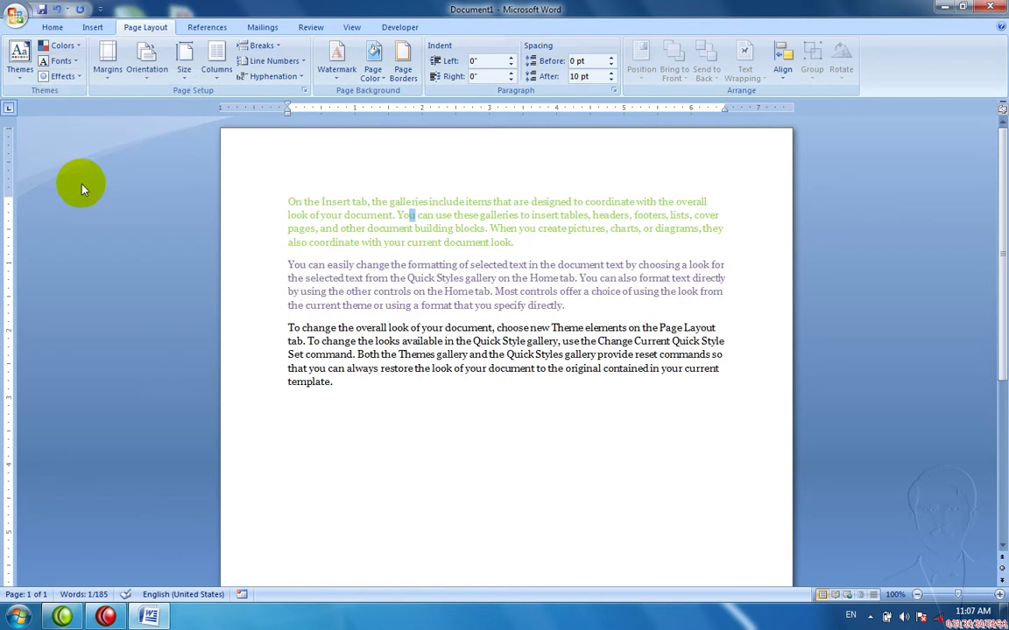
click(63, 77)
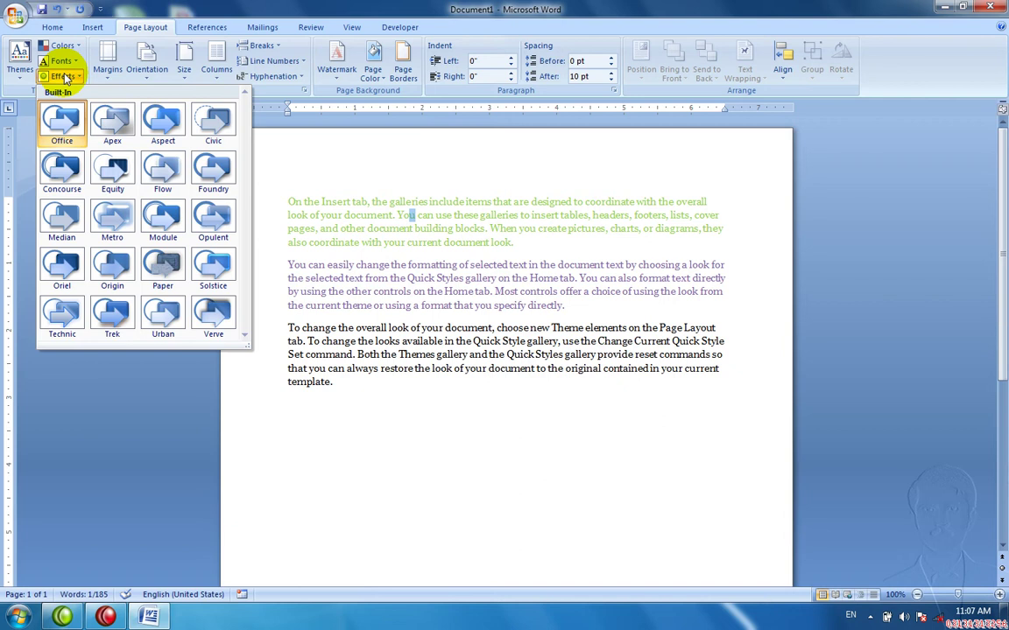
click(64, 76)
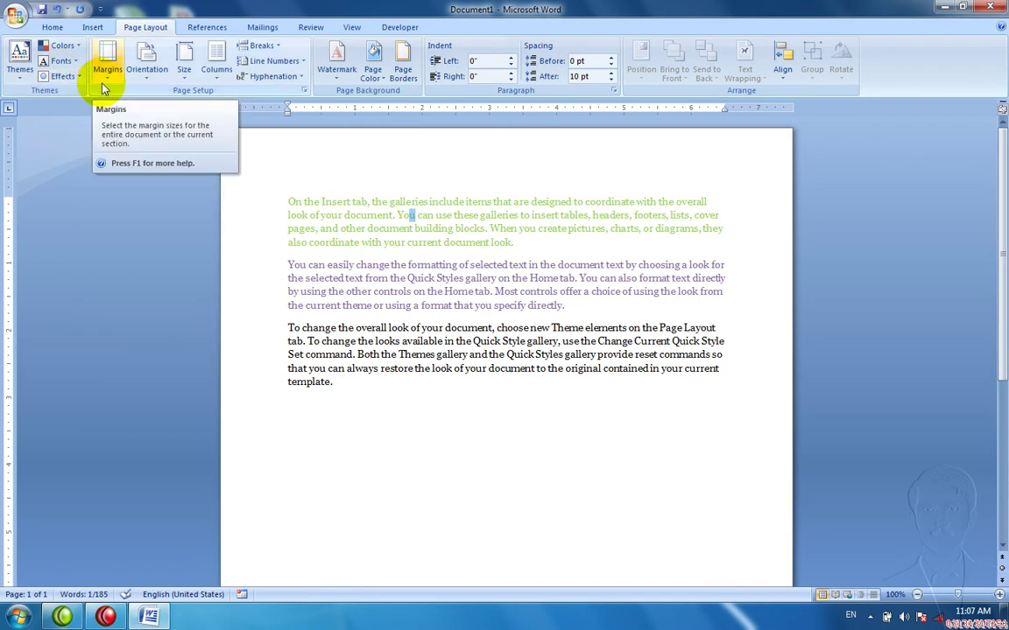
- Apply the Narrow 0.5-inch margin preset to the page
click(102, 86)
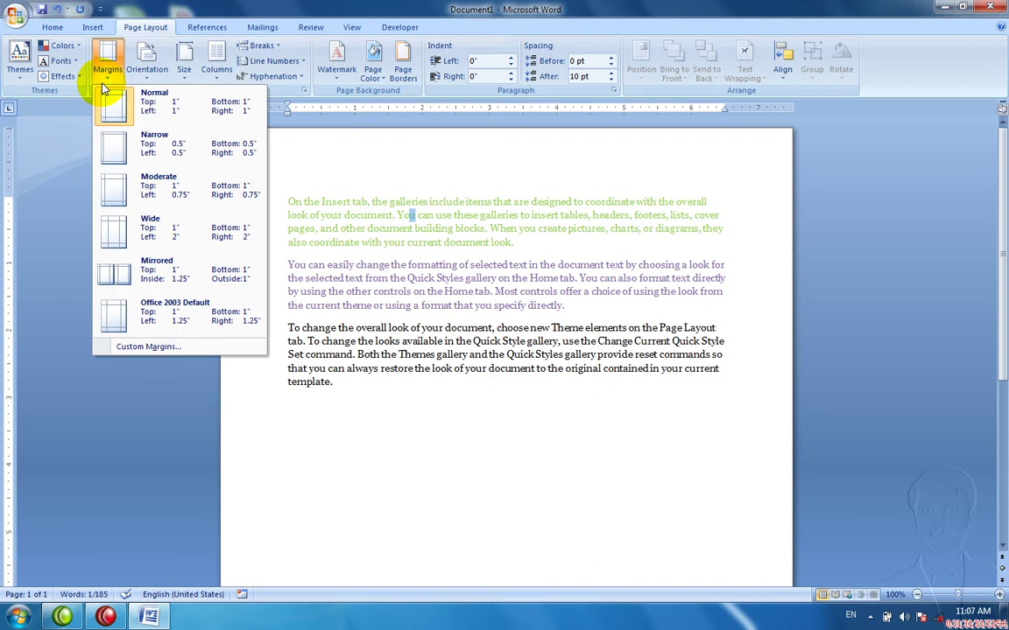
click(354, 291)
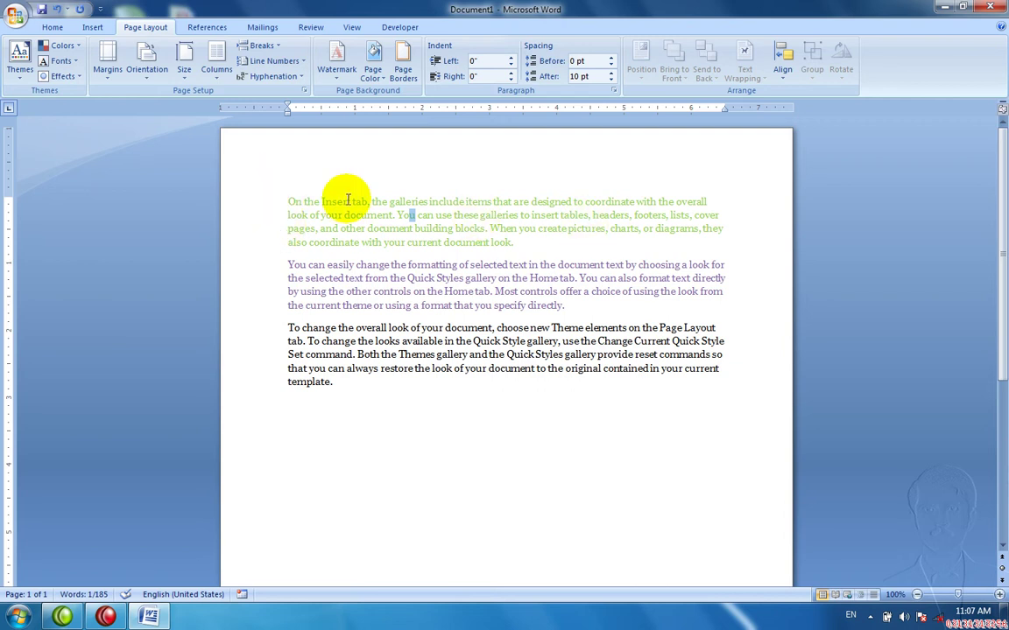
click(118, 85)
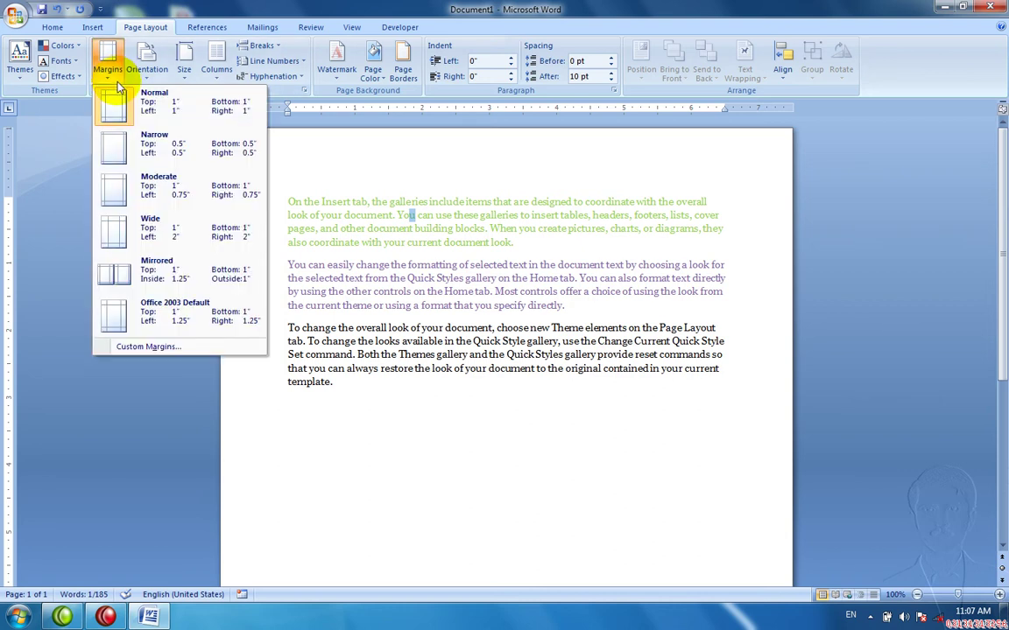
click(167, 156)
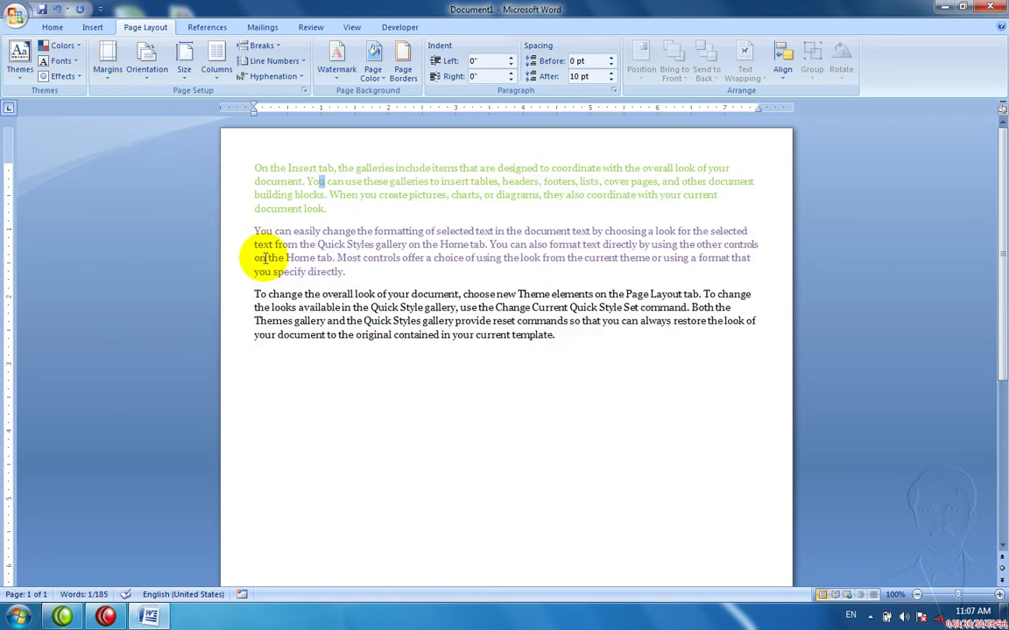
- Add more sample paragraphs below the text with =rand() and a paste
click(386, 386)
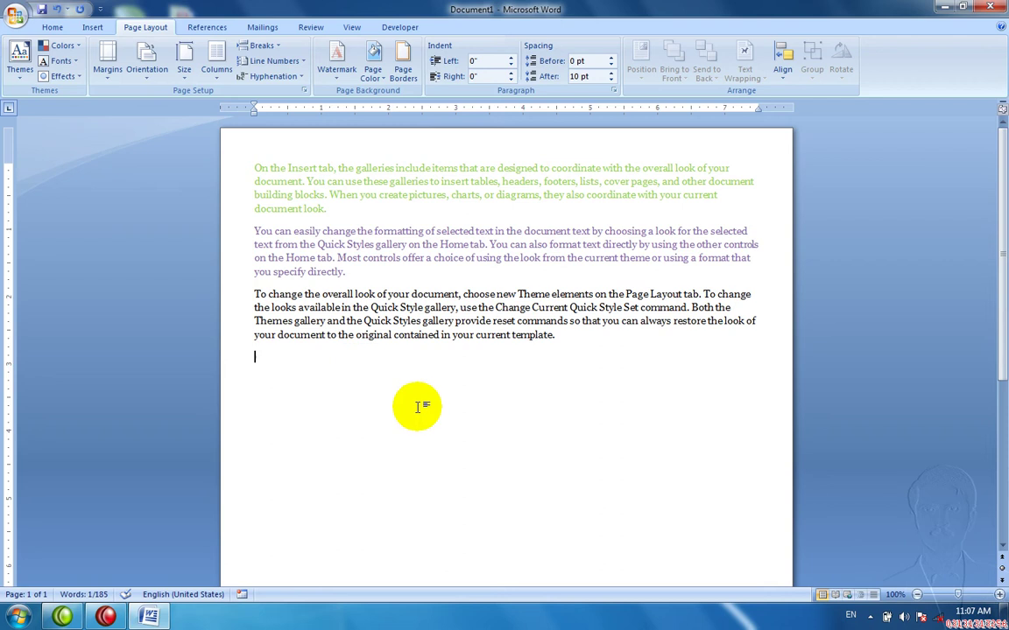
text(=r)
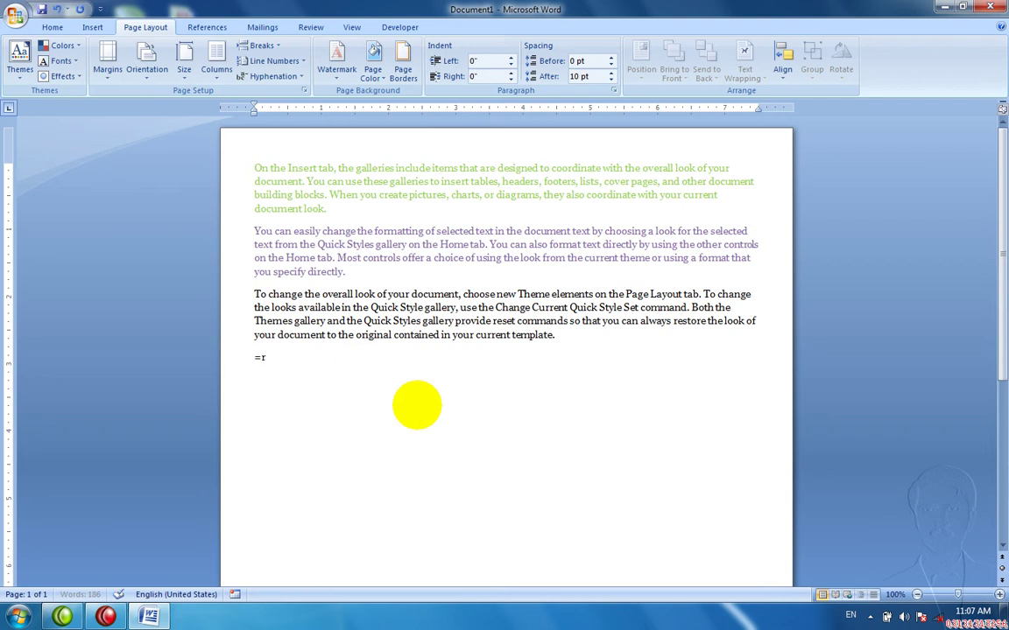
text(and())
key(Return)
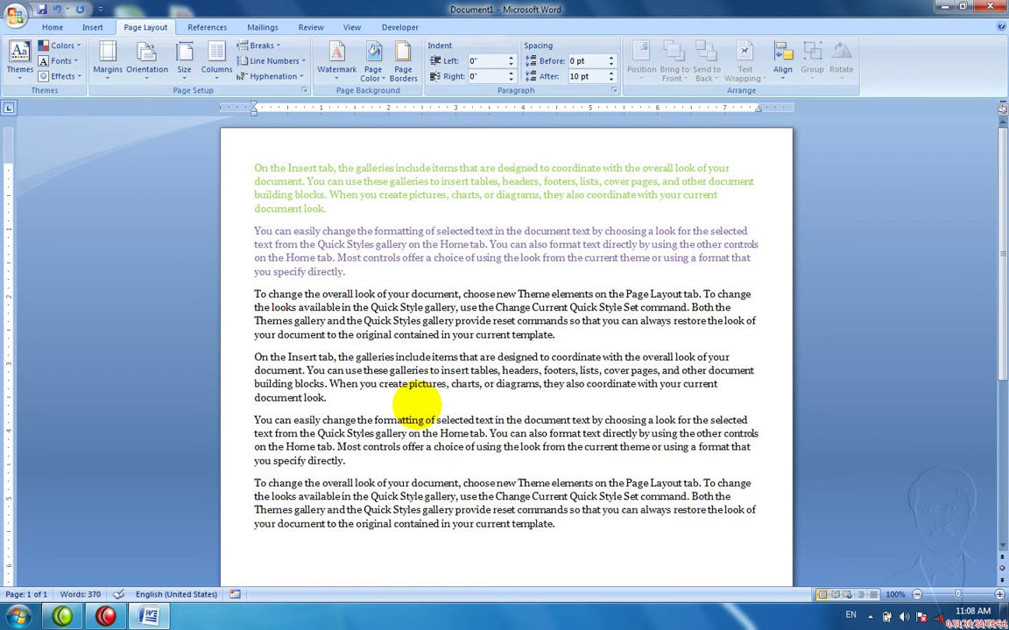
key(ctrl+v)
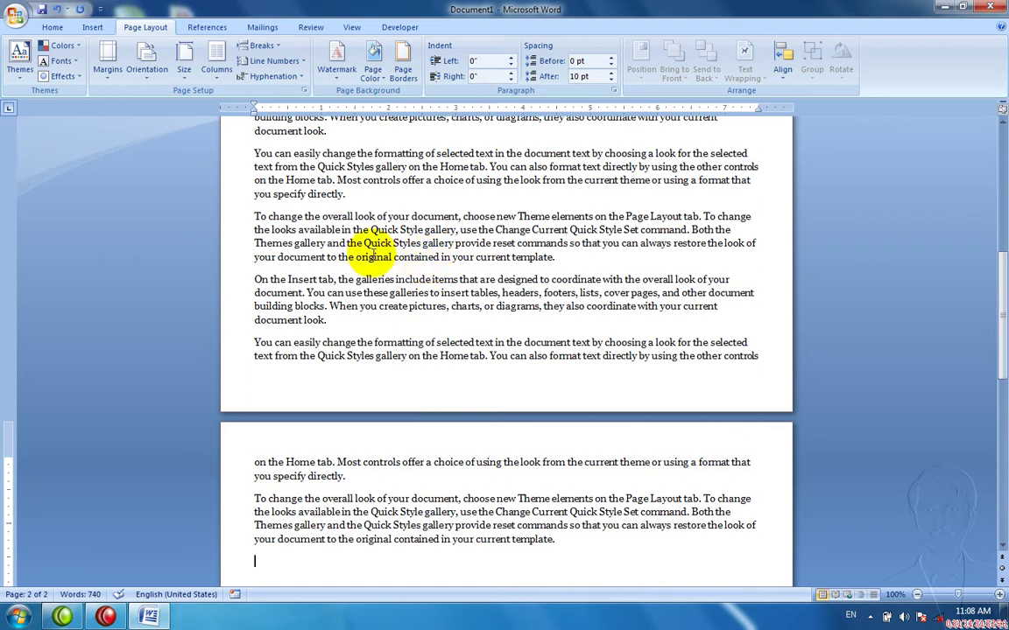
- Switch to Normal 1-inch margins and delete the last two paragraphs
click(107, 59)
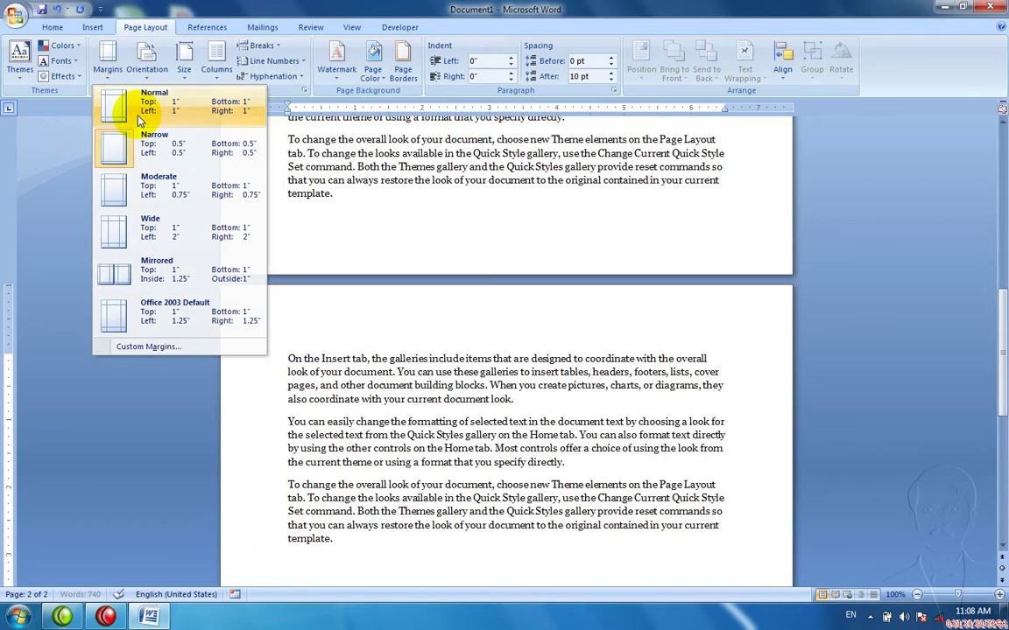
click(136, 109)
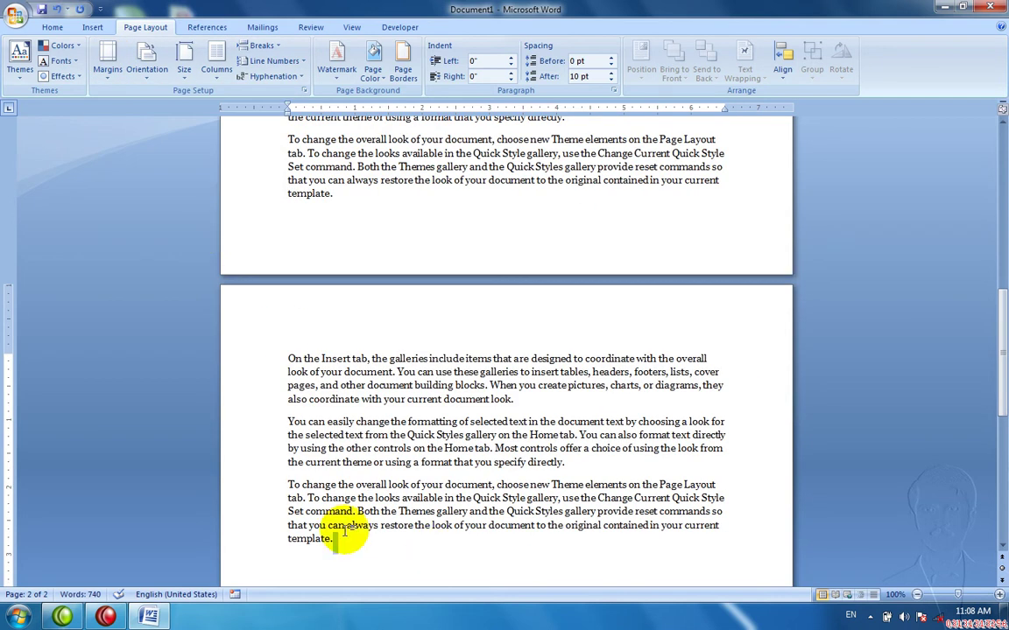
triple_click(317, 478)
shift+click(266, 420)
key(Delete)
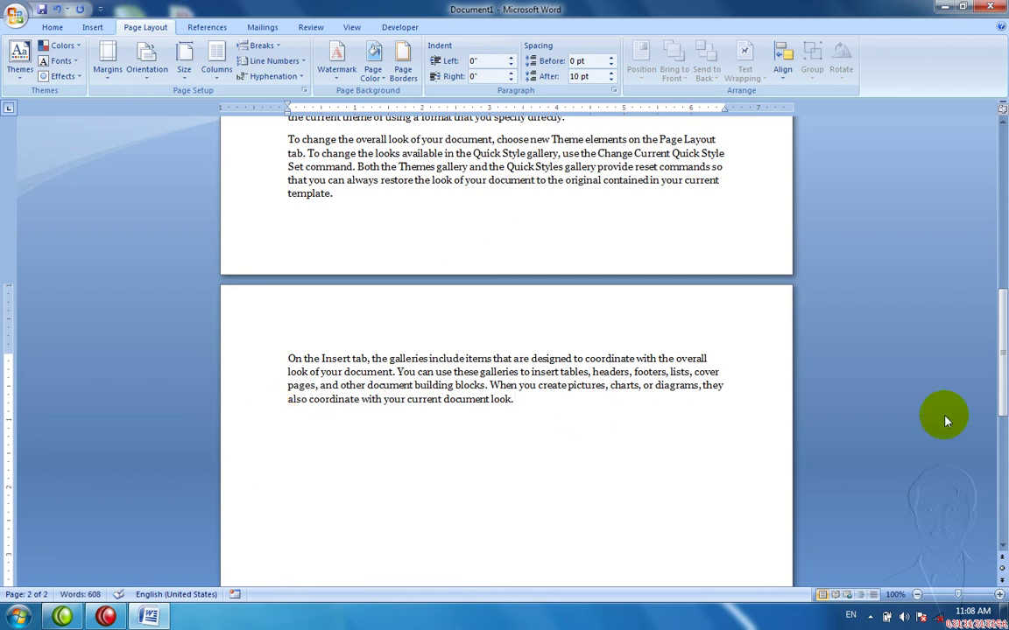
- Scroll back up and place the insertion point in the third paragraph
drag(1001, 407, 1001, 313)
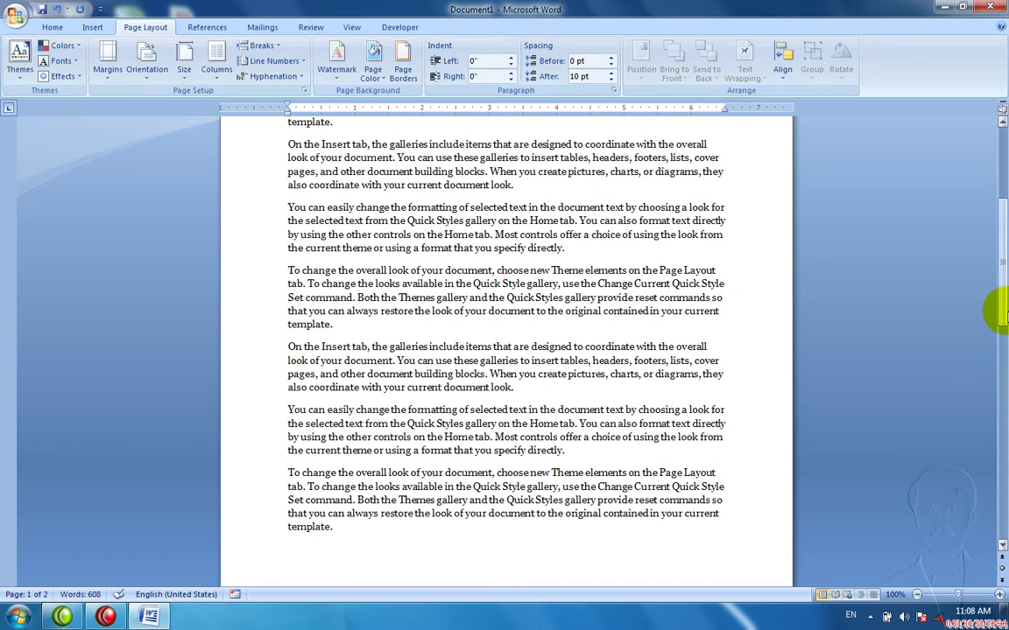
drag(1001, 314, 1001, 344)
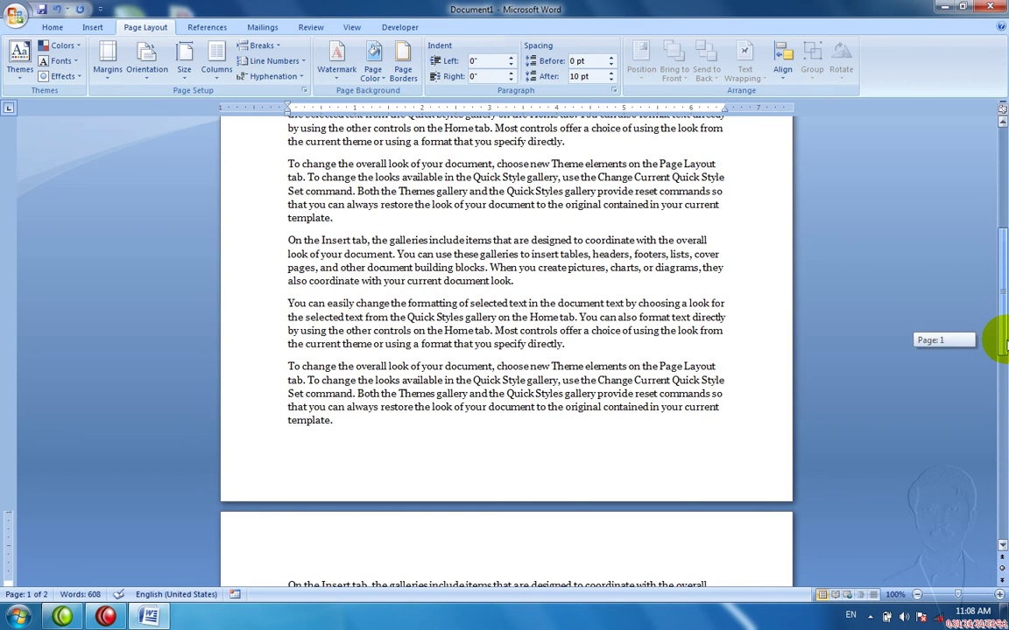
drag(1003, 343, 1002, 232)
click(655, 354)
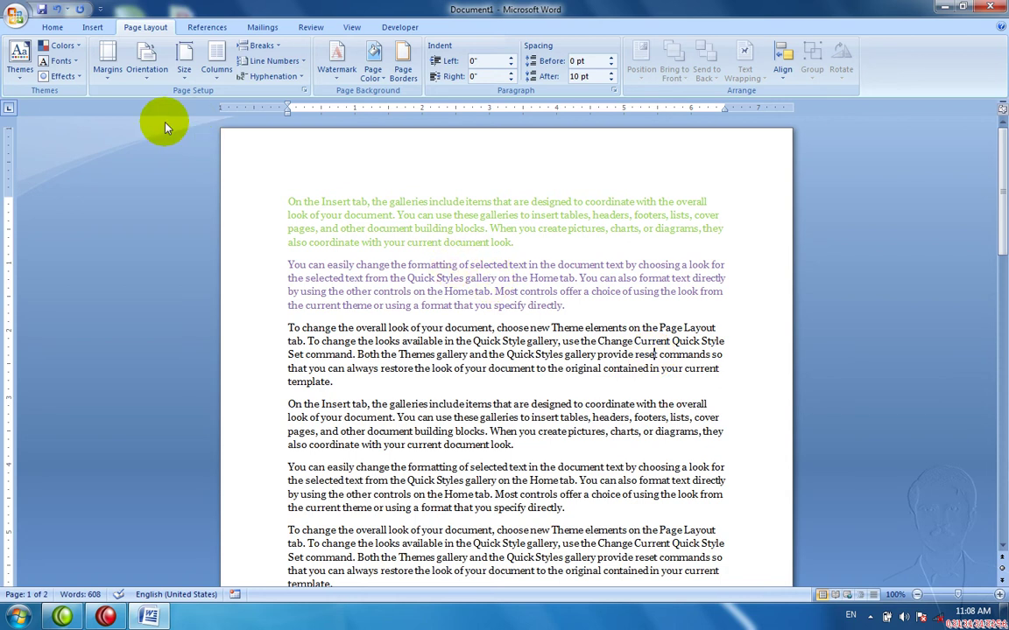
- Try the Narrow, Moderate and Wide margin presets in turn
click(107, 68)
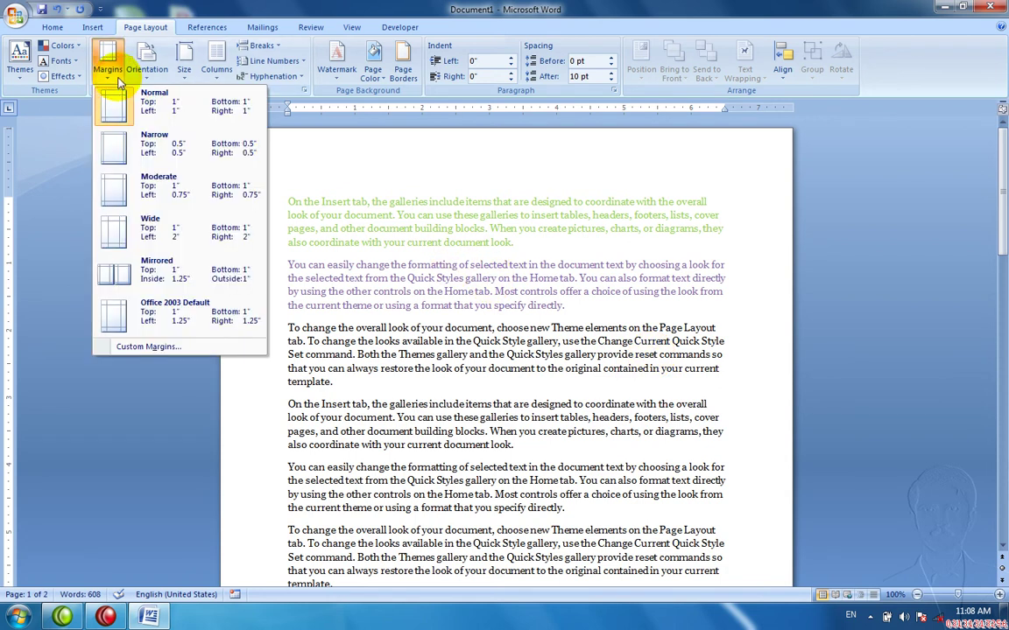
click(161, 160)
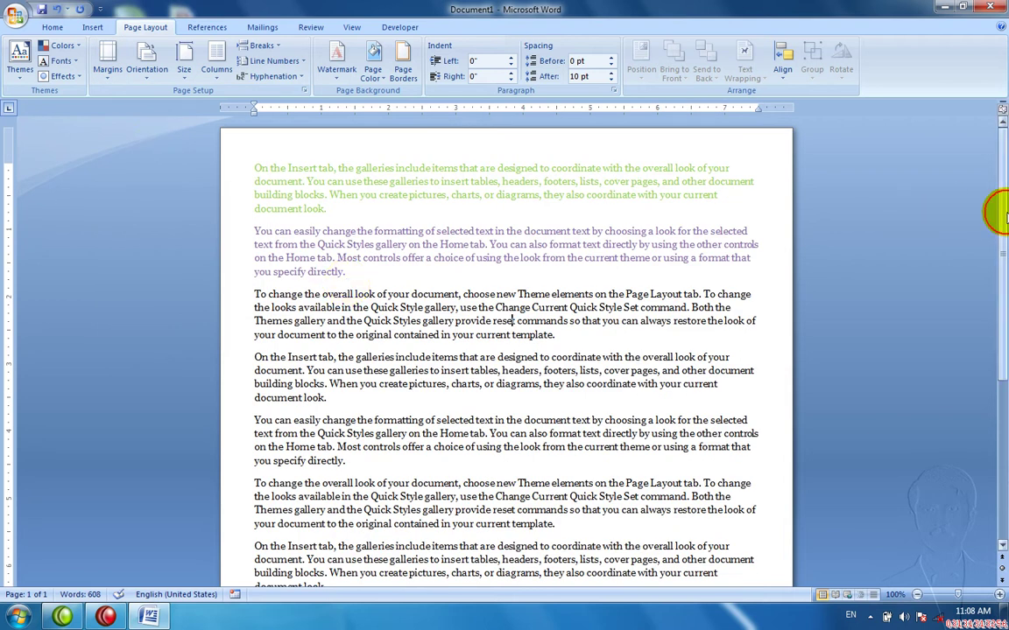
drag(1001, 215, 1004, 398)
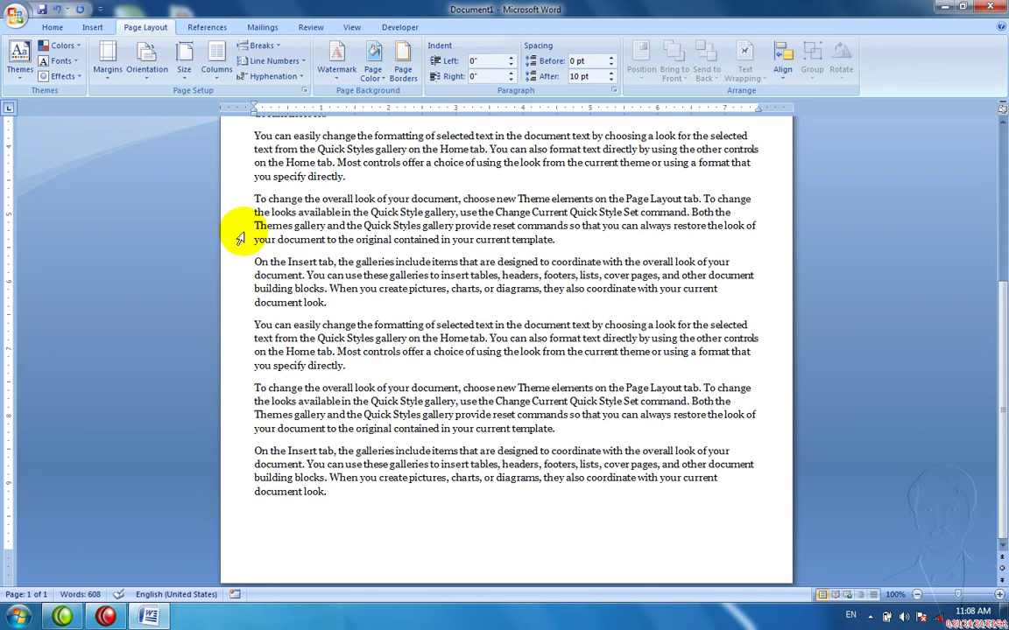
click(108, 70)
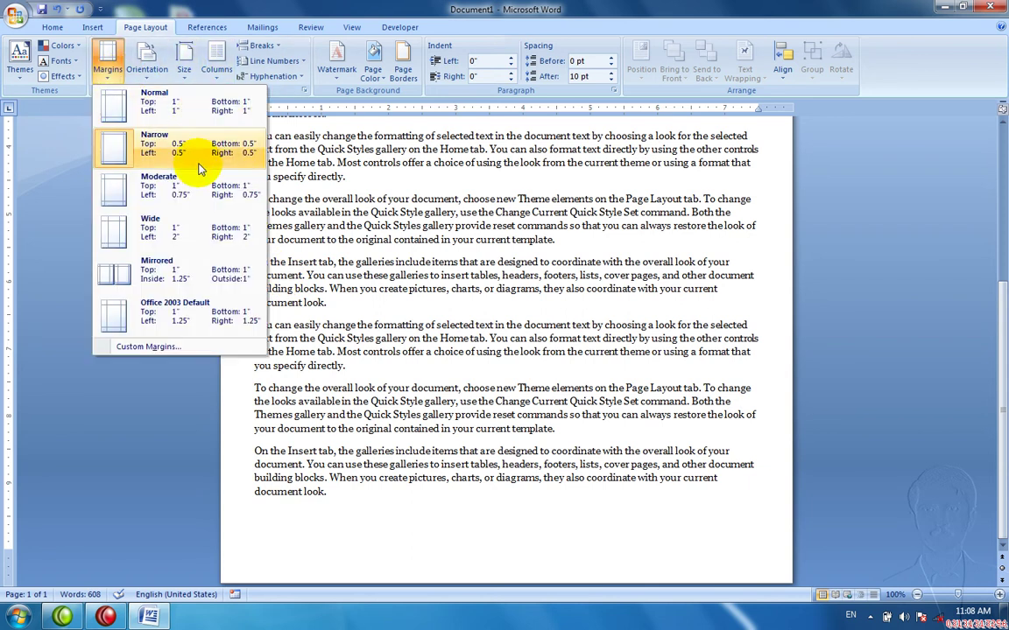
click(200, 198)
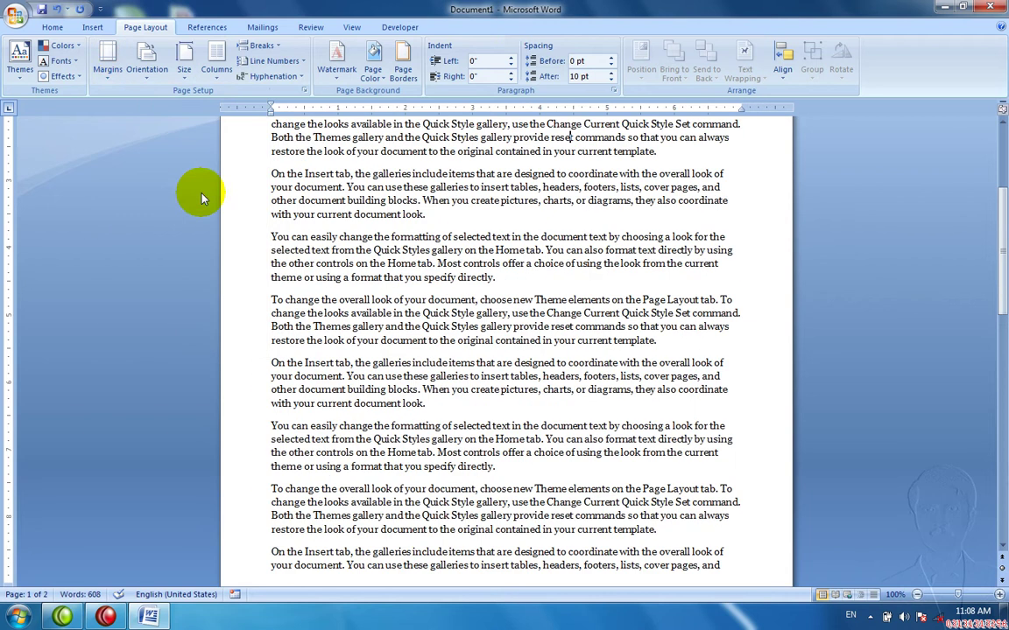
click(108, 70)
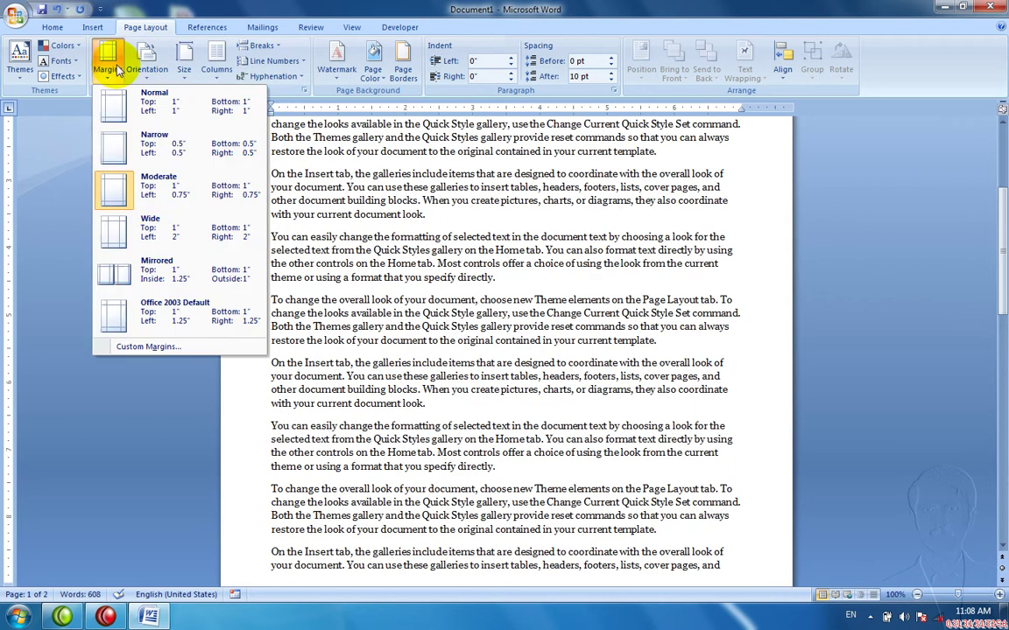
click(151, 231)
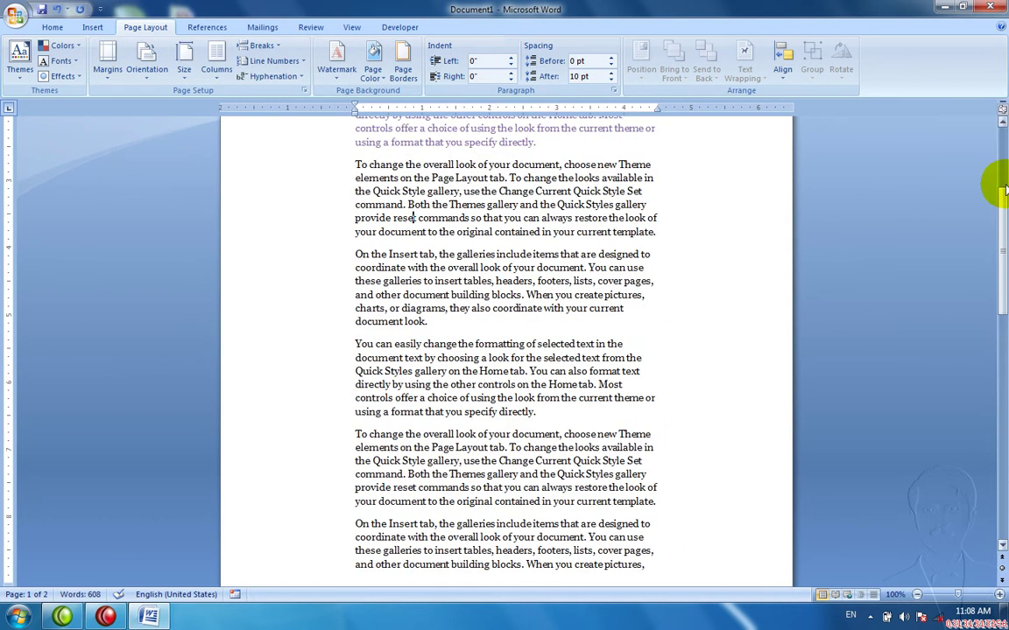
- Apply Mirrored margins, then Office 2003 Default margins with 1.25" left and right
drag(998, 188, 1000, 113)
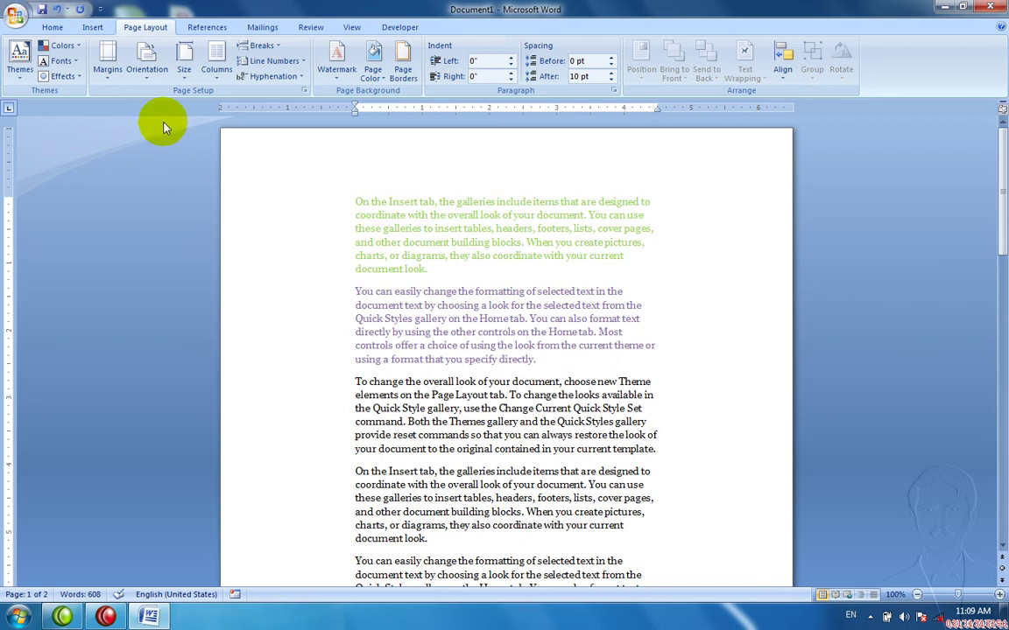
right_click(131, 86)
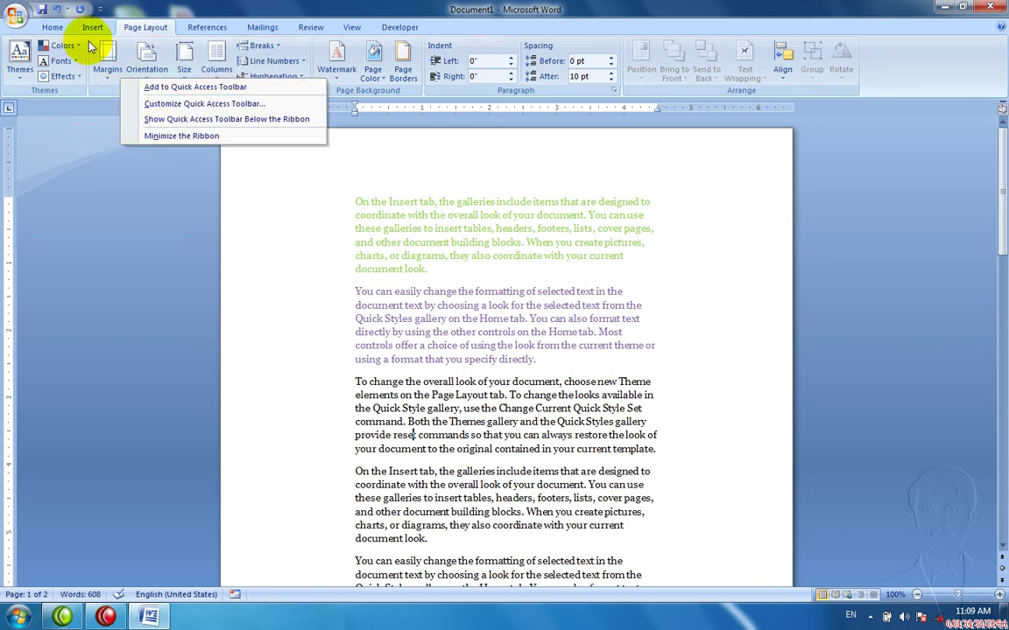
click(103, 63)
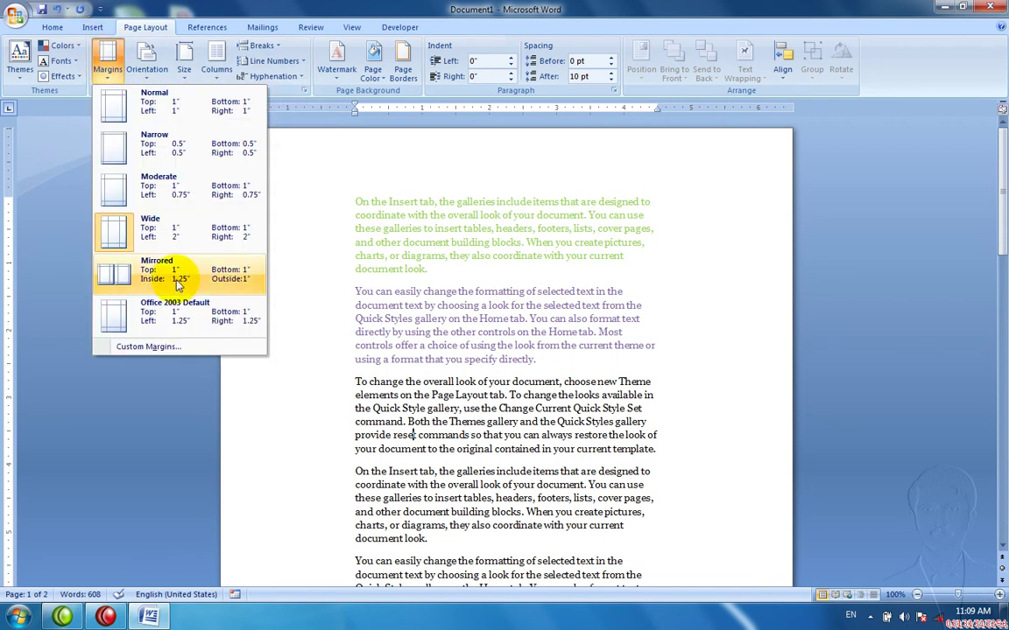
click(158, 258)
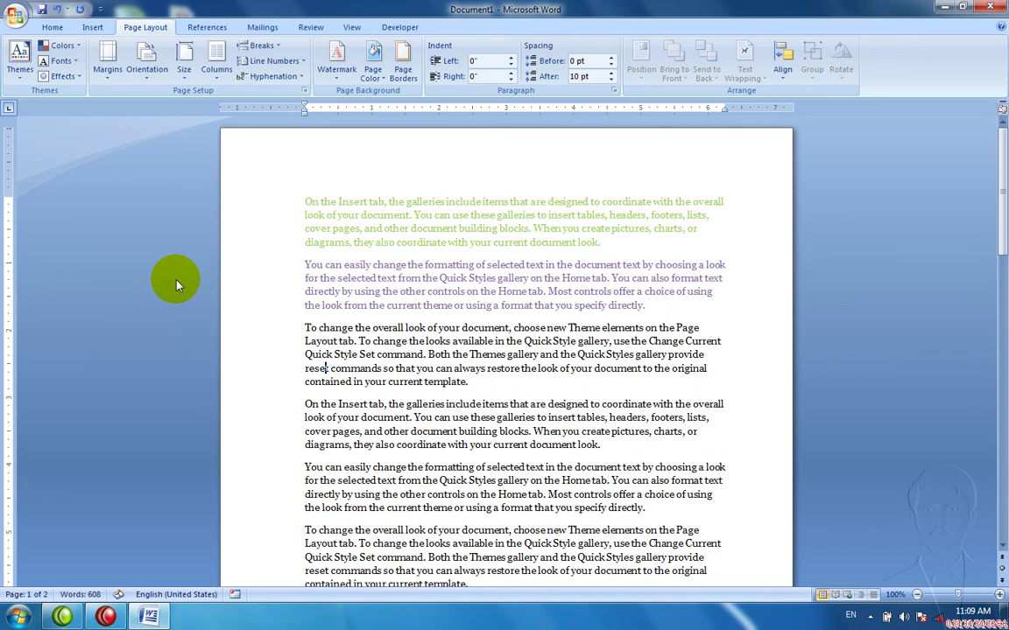
click(105, 75)
click(147, 320)
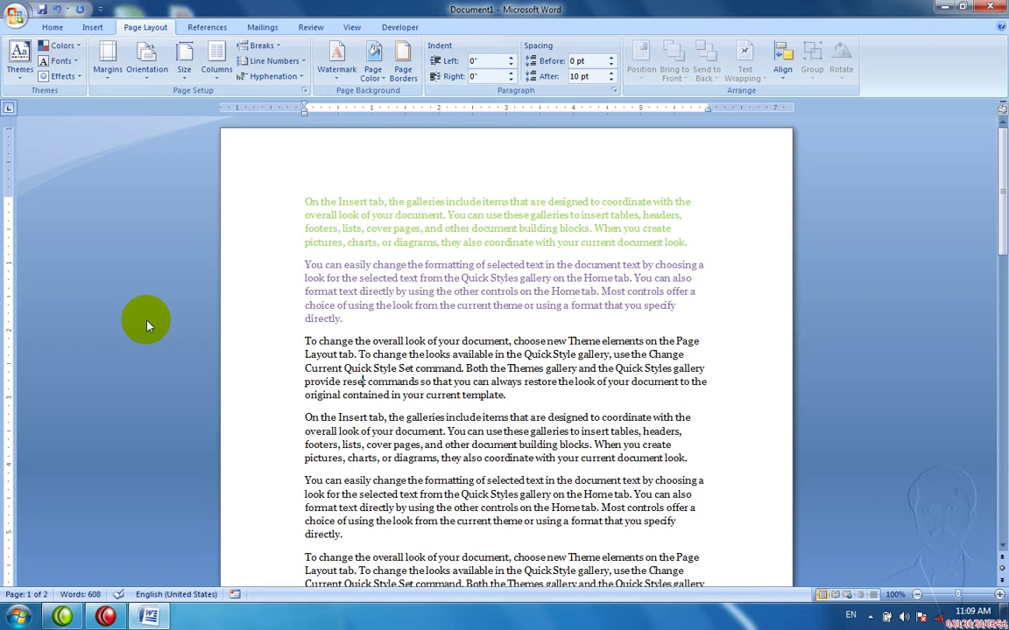
click(107, 70)
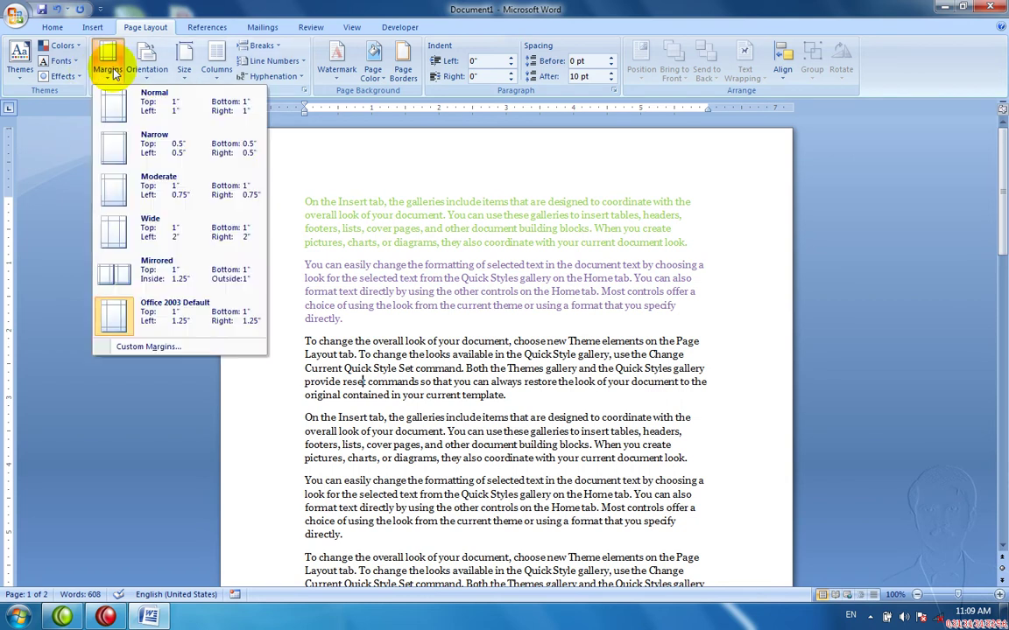
- Raise the top margin to 1.6" in Custom Margins
click(143, 345)
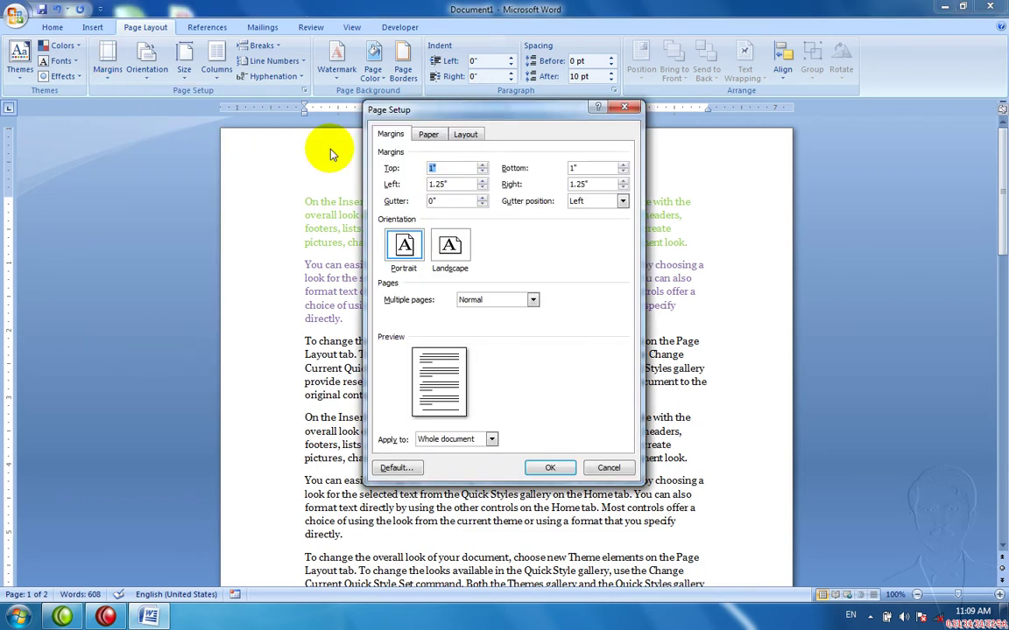
click(481, 164)
click(481, 164)
click(482, 163)
click(482, 163)
click(481, 164)
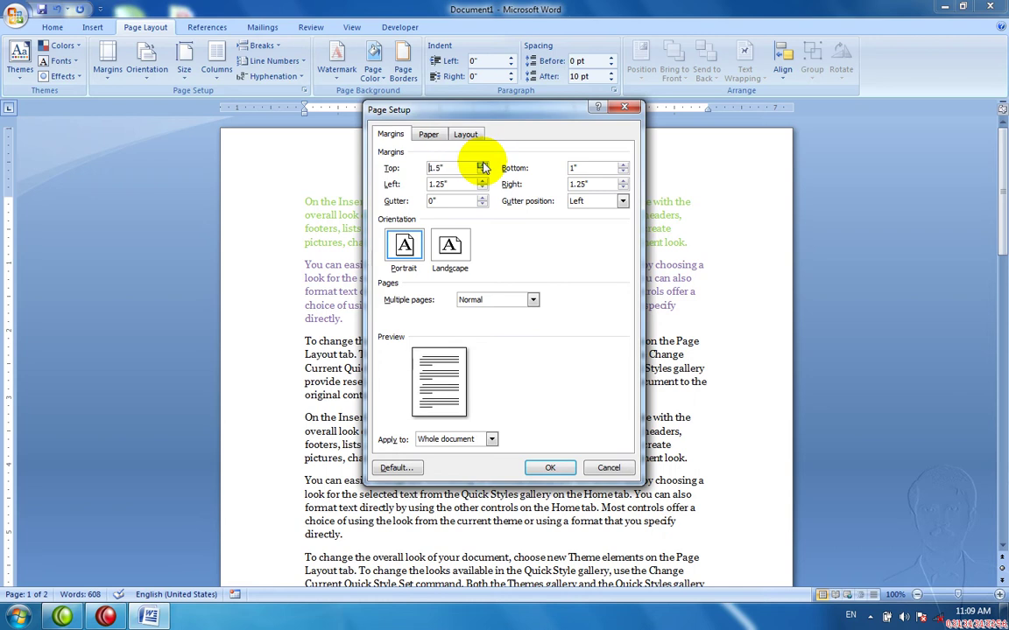
click(482, 164)
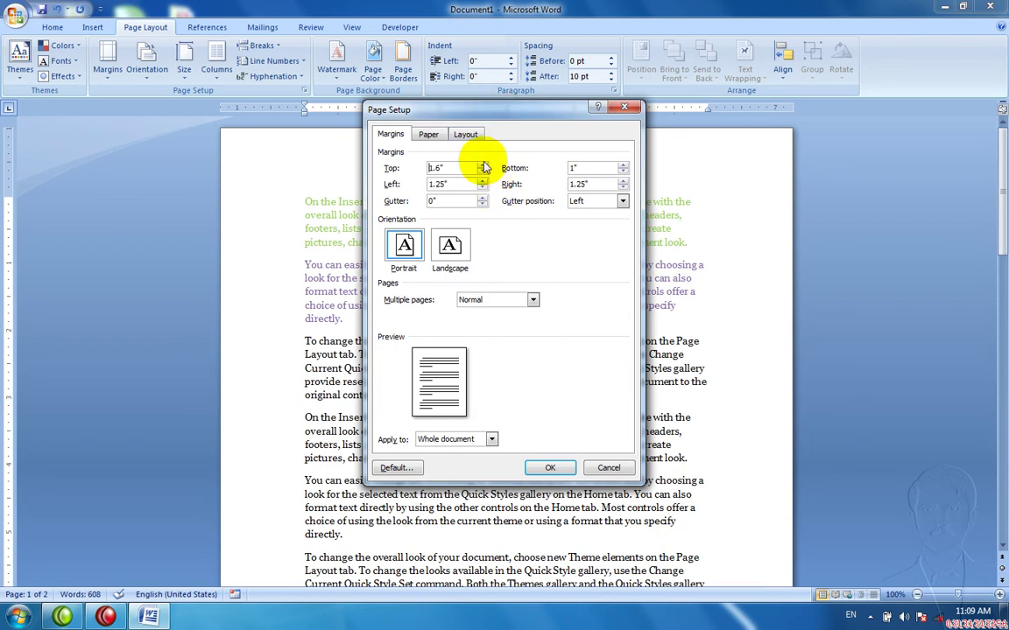
click(550, 468)
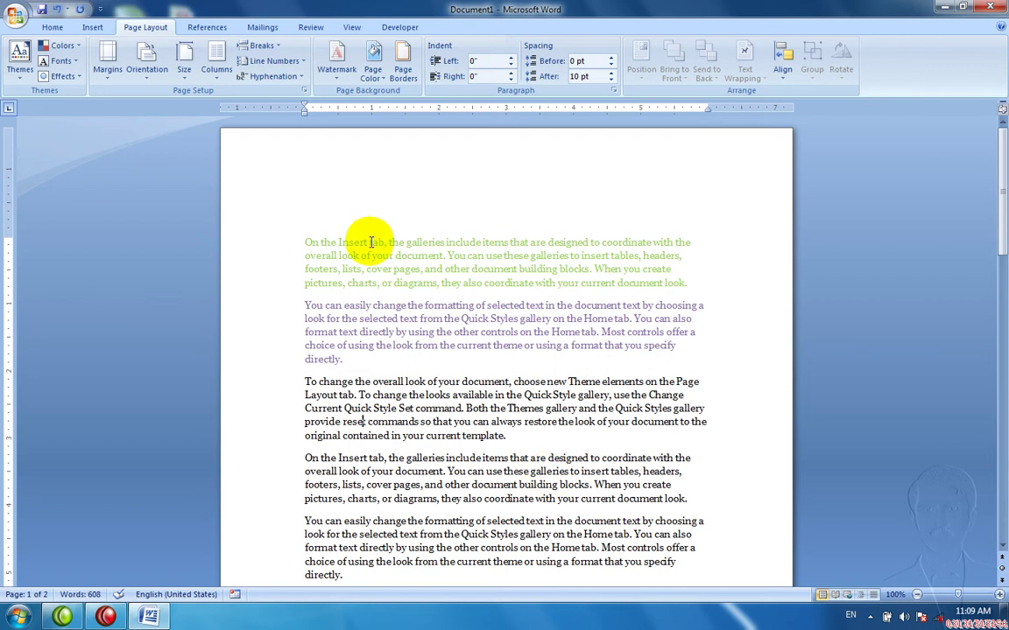
- Raise the left margin to 2" in Custom Margins
click(111, 76)
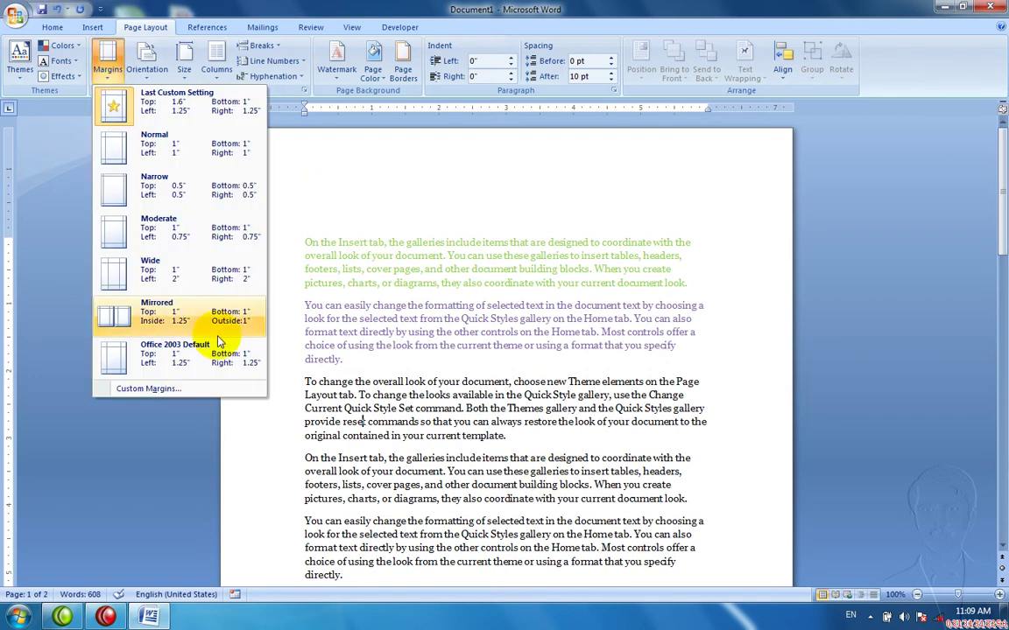
click(195, 387)
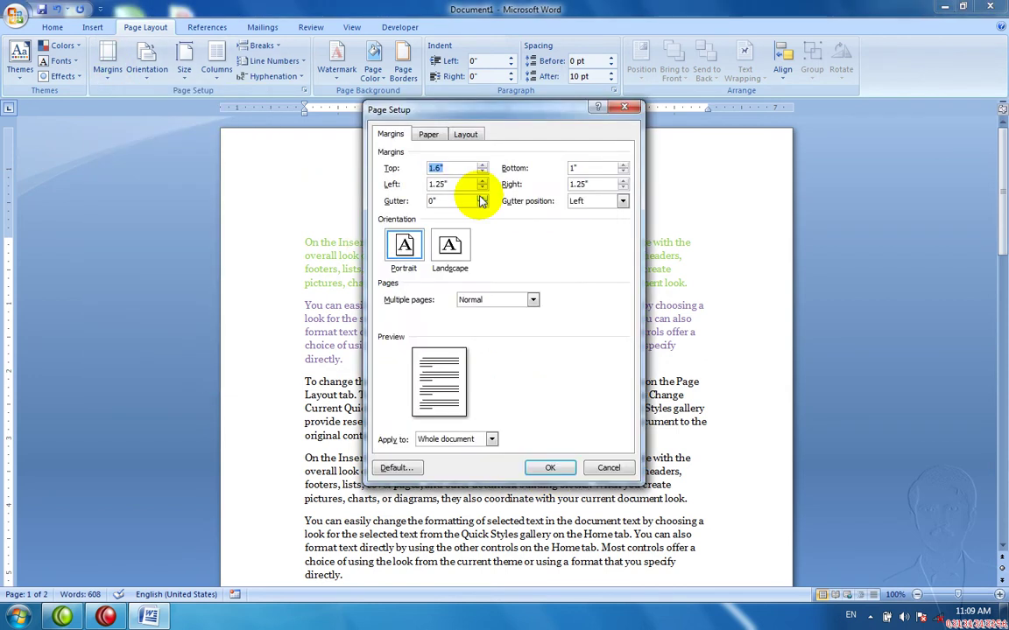
click(483, 180)
click(482, 181)
text(2)
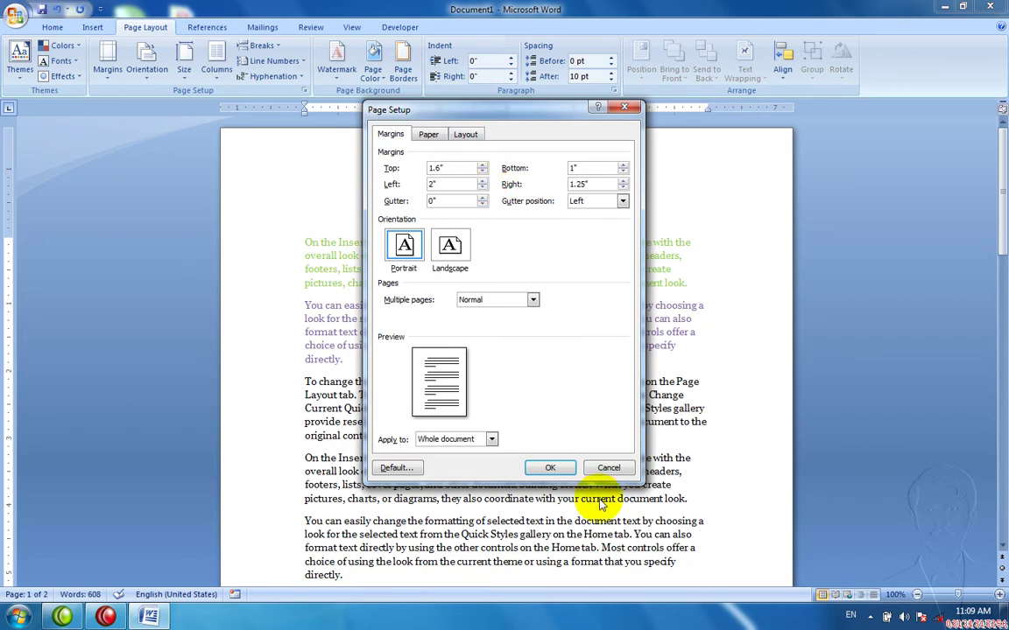
click(549, 467)
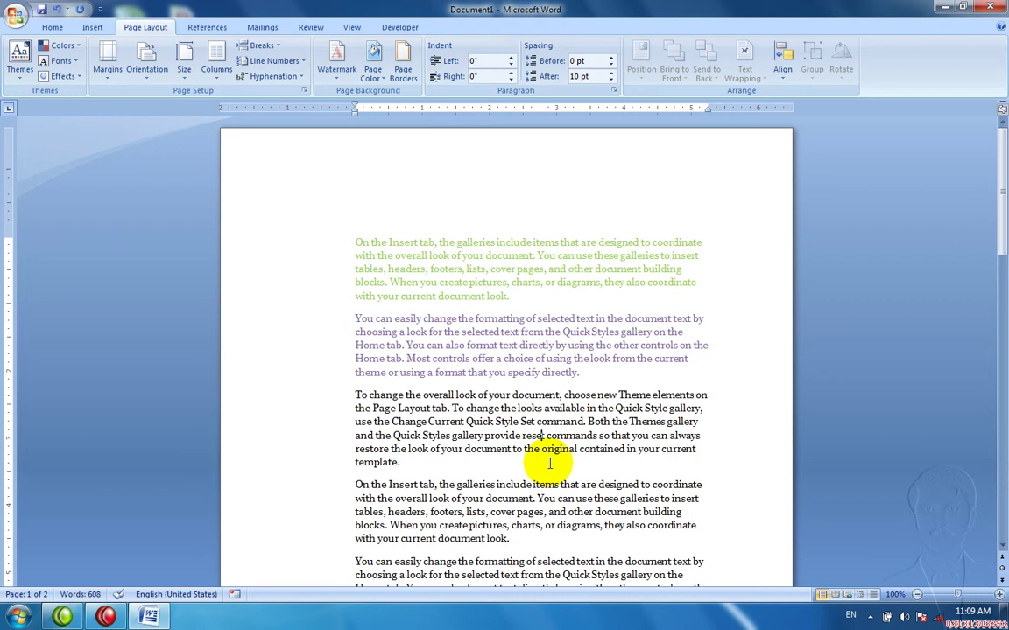
click(149, 83)
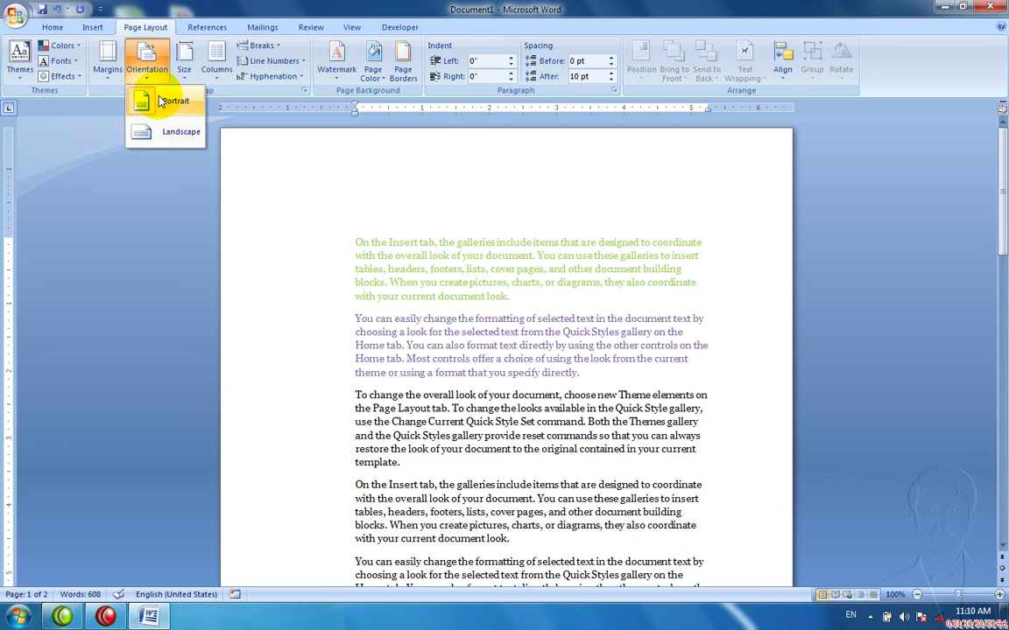
click(166, 132)
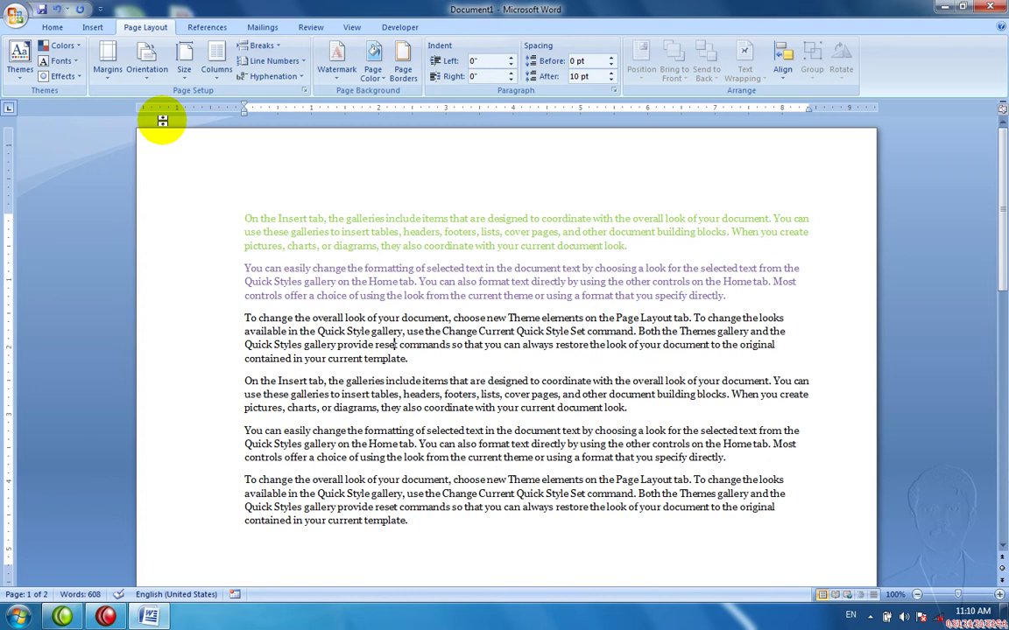
click(146, 65)
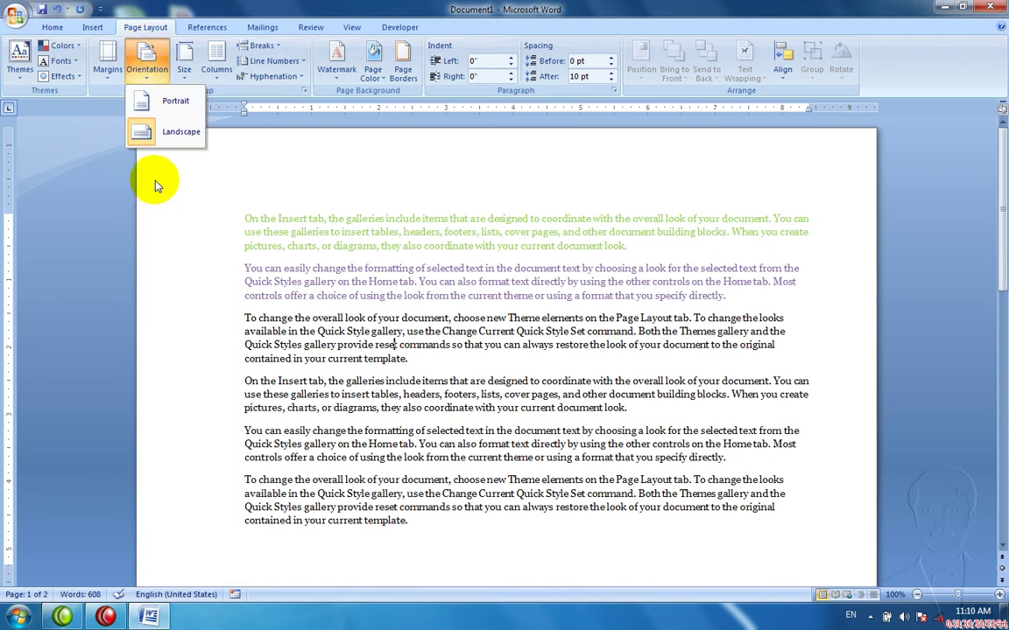
click(358, 416)
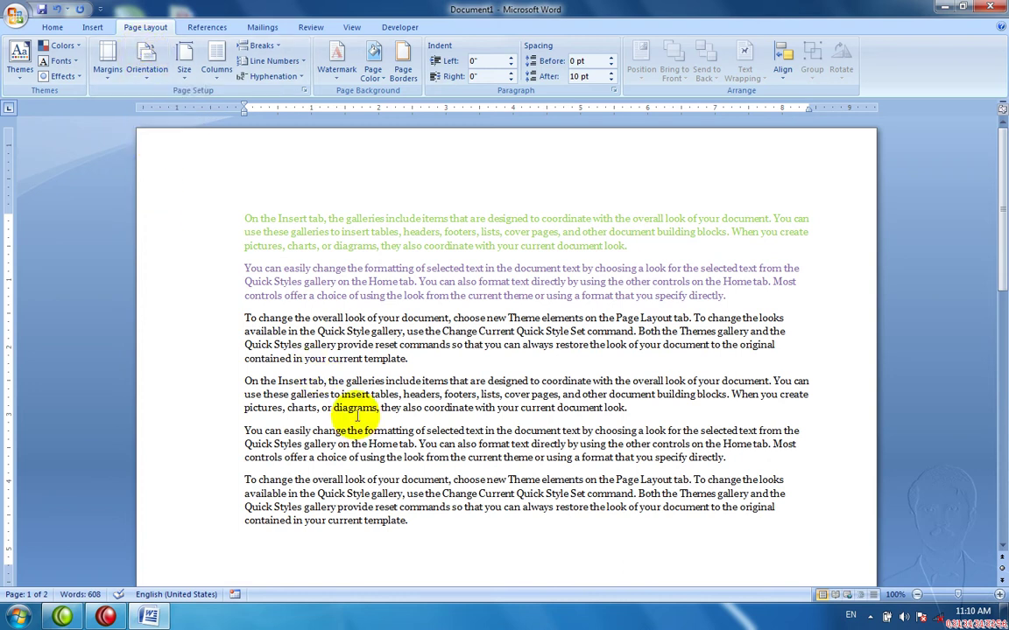
key(ctrl+a)
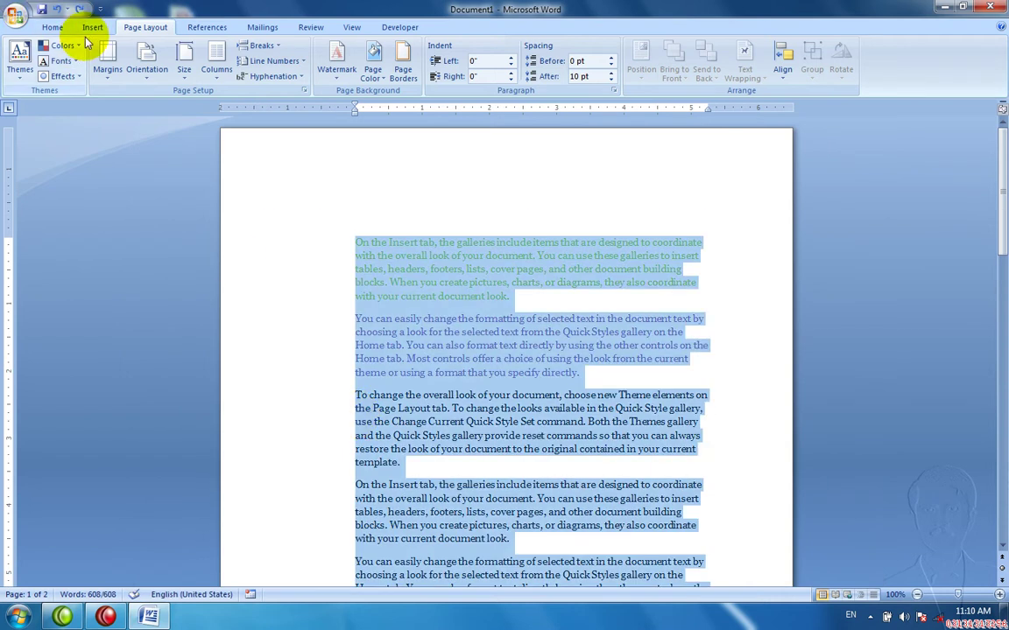
- Convert the selected paragraphs to a table, then undo the conversion
click(91, 27)
click(117, 73)
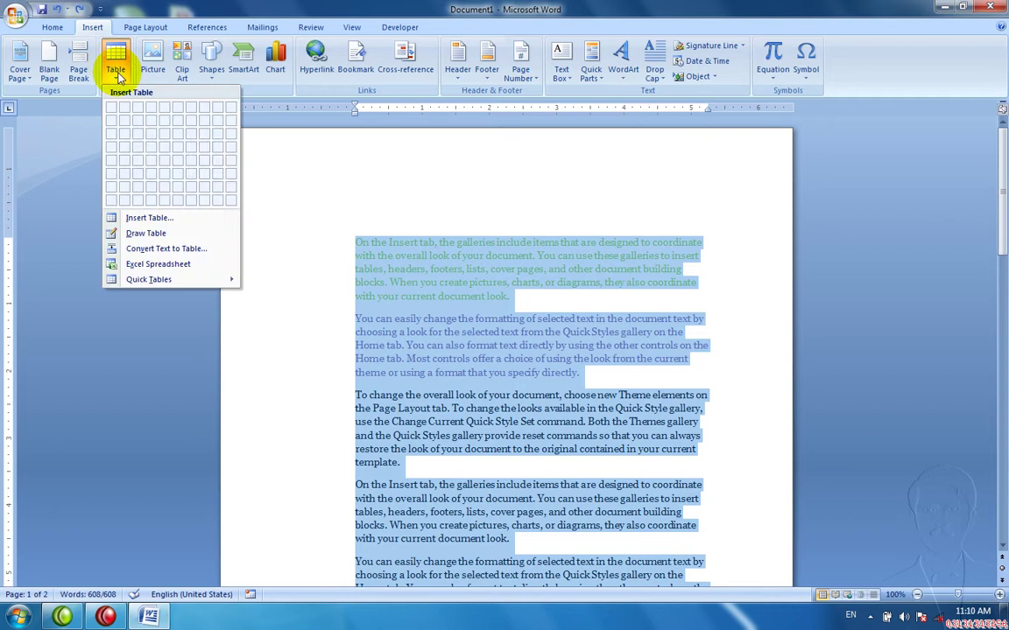
click(114, 218)
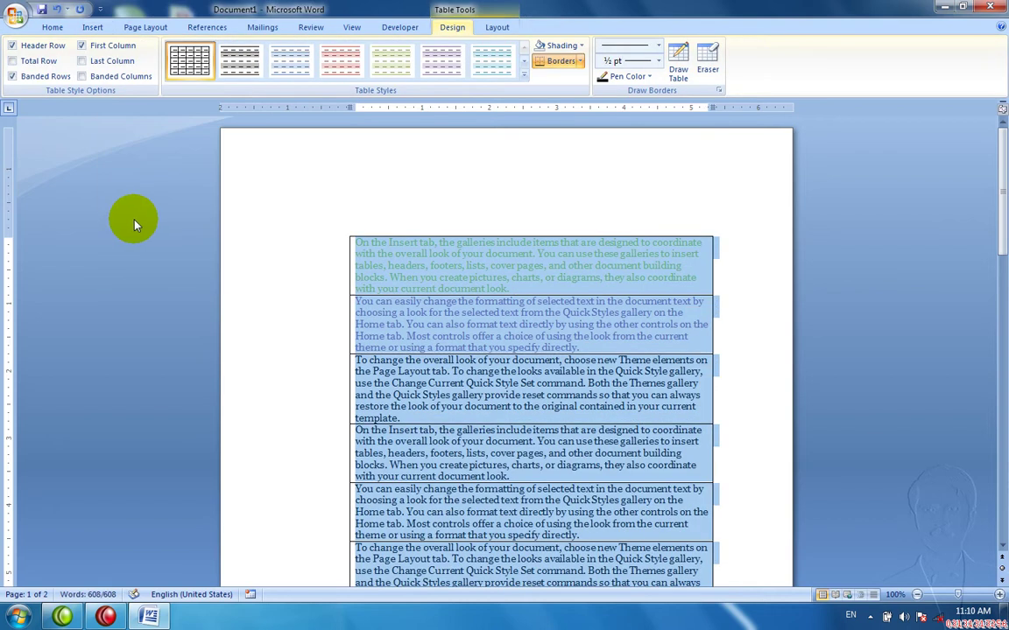
key(ctrl+z)
- Close Document1 discarding changes and create a fresh blank Document2
key(ctrl+w)
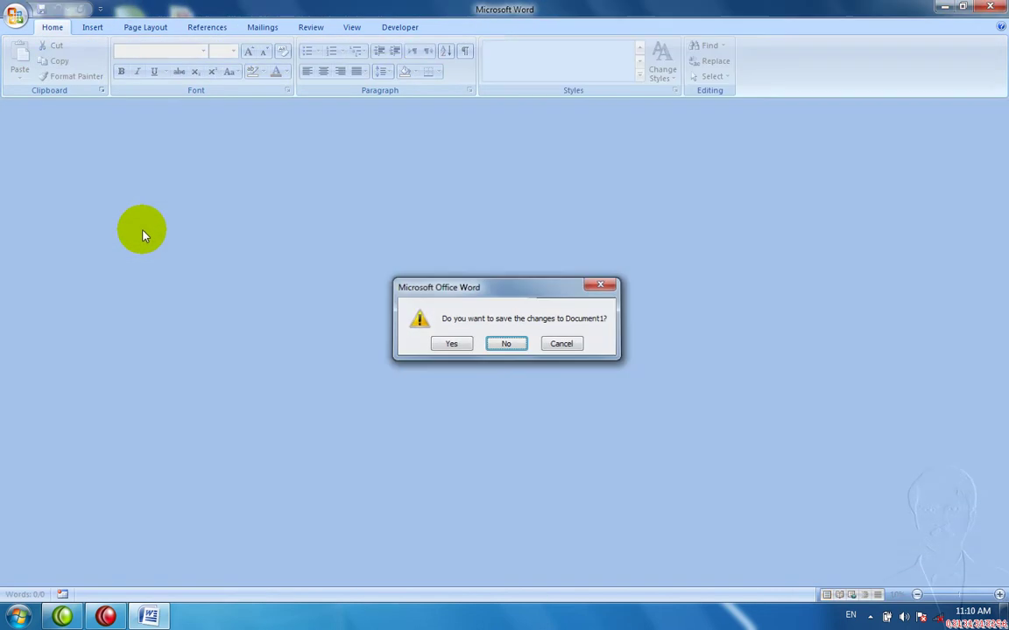
key(n)
key(ctrl+n)
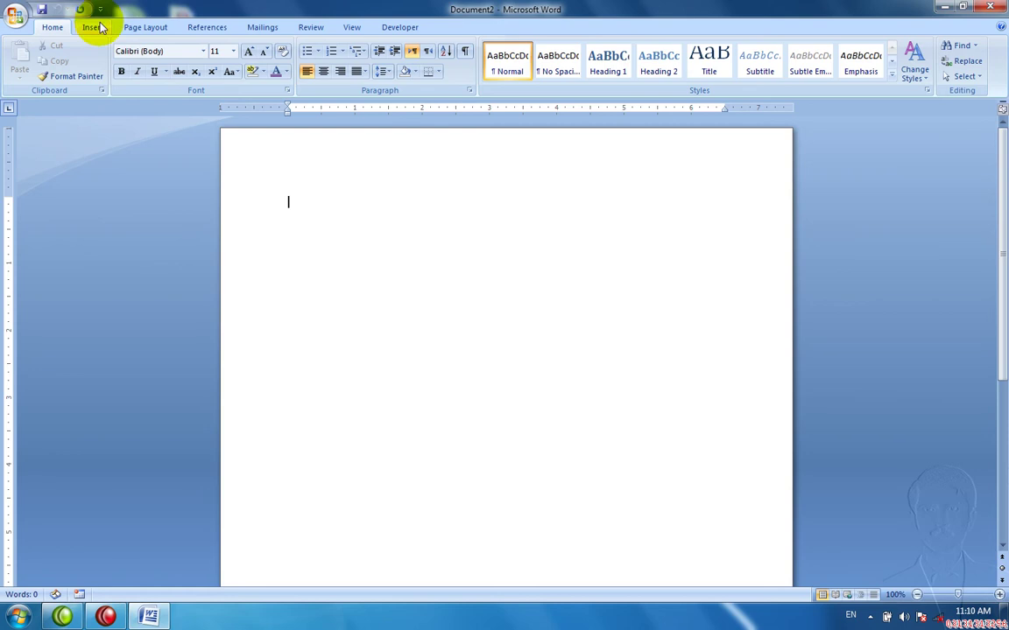
click(96, 27)
click(114, 61)
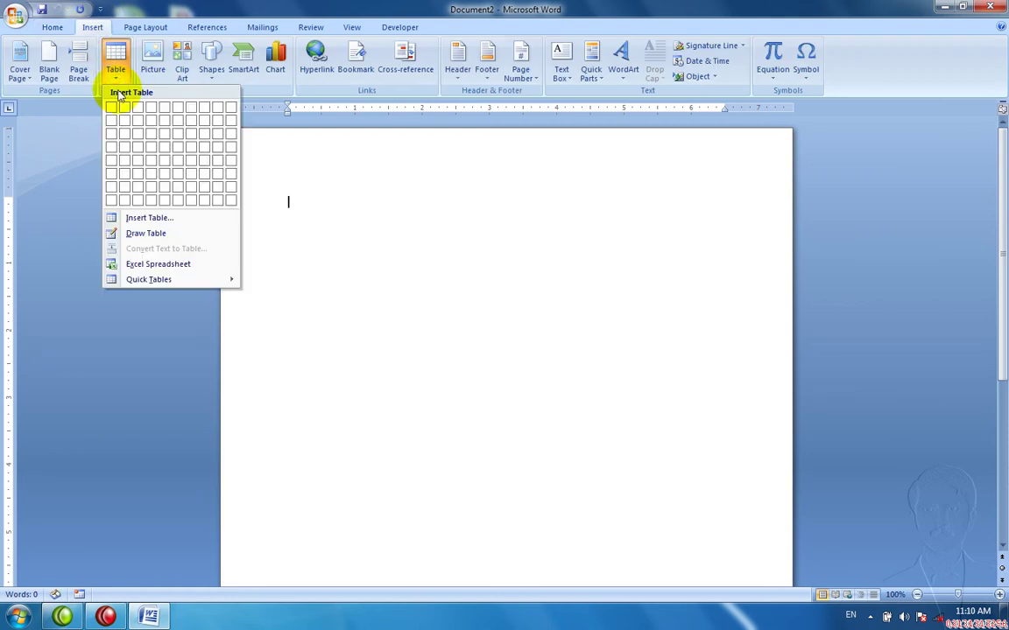
- Insert a 12-column by 5-row table and type 'Name ad' in the first cell
click(130, 221)
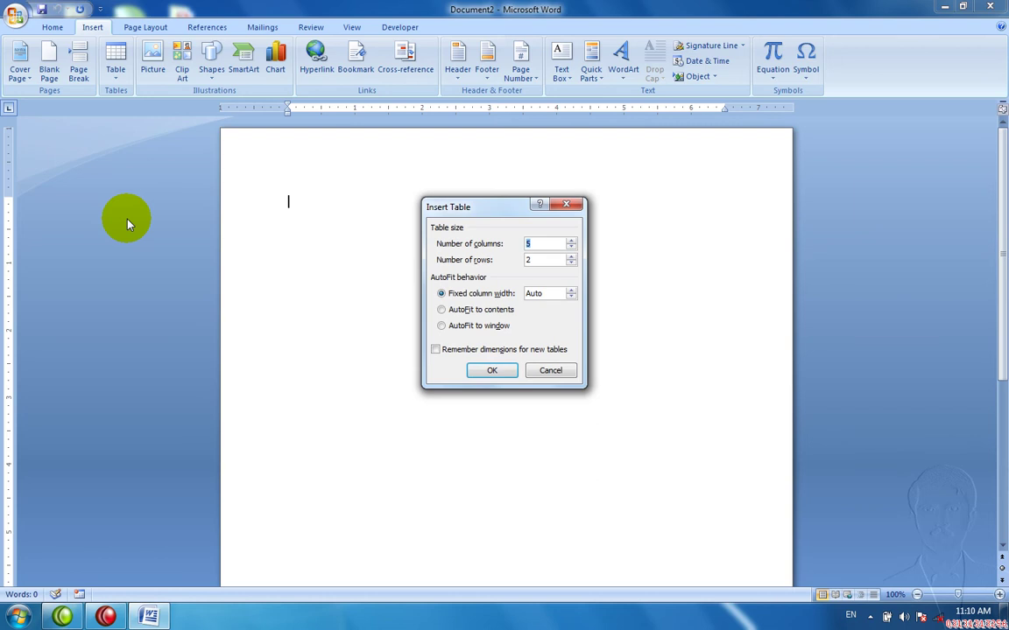
text(12)
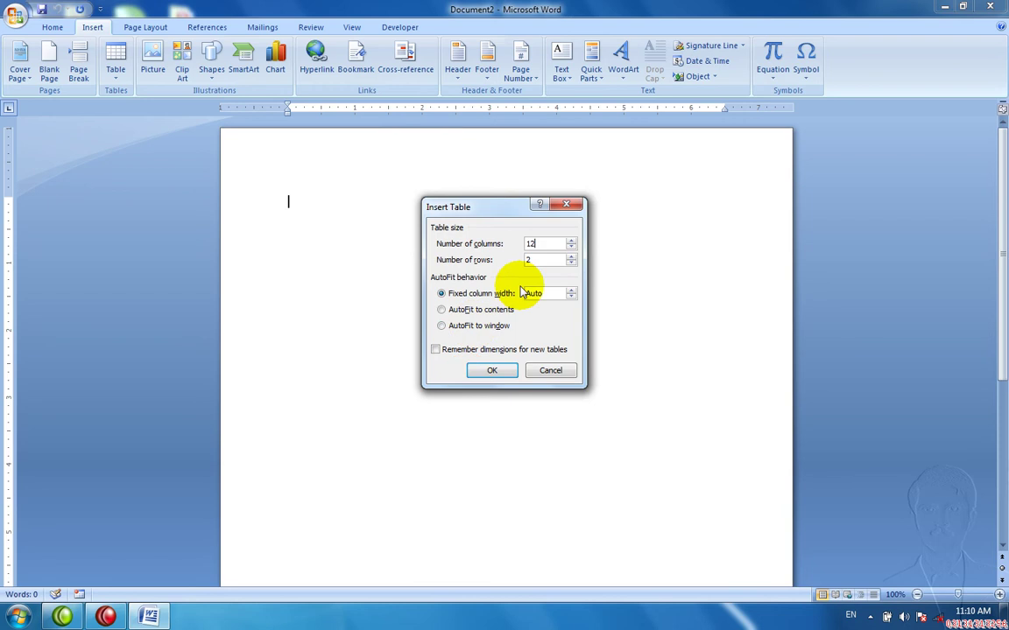
double_click(534, 260)
text(5)
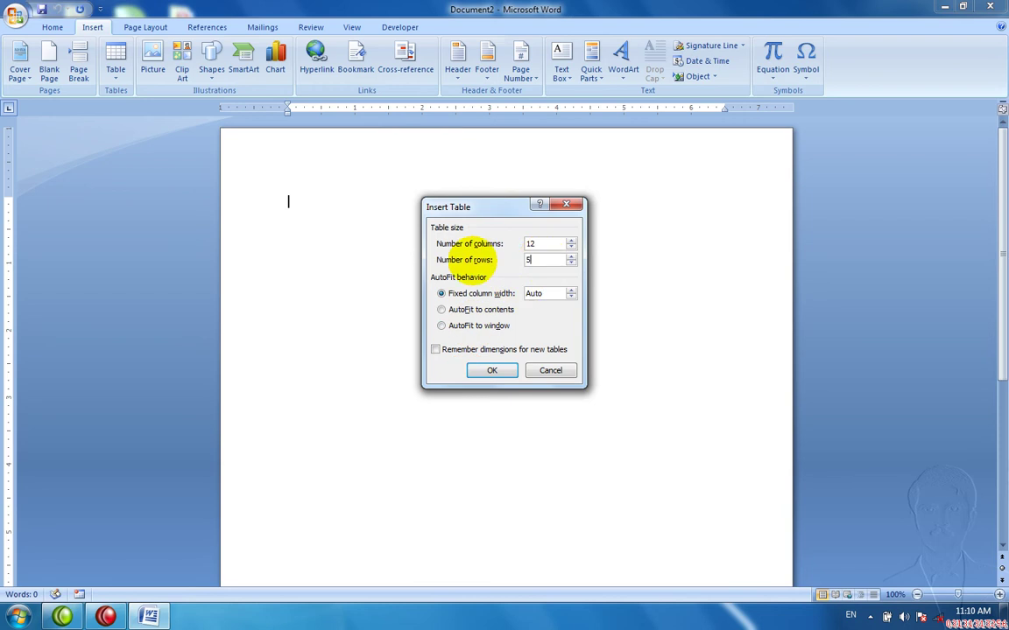
key(Return)
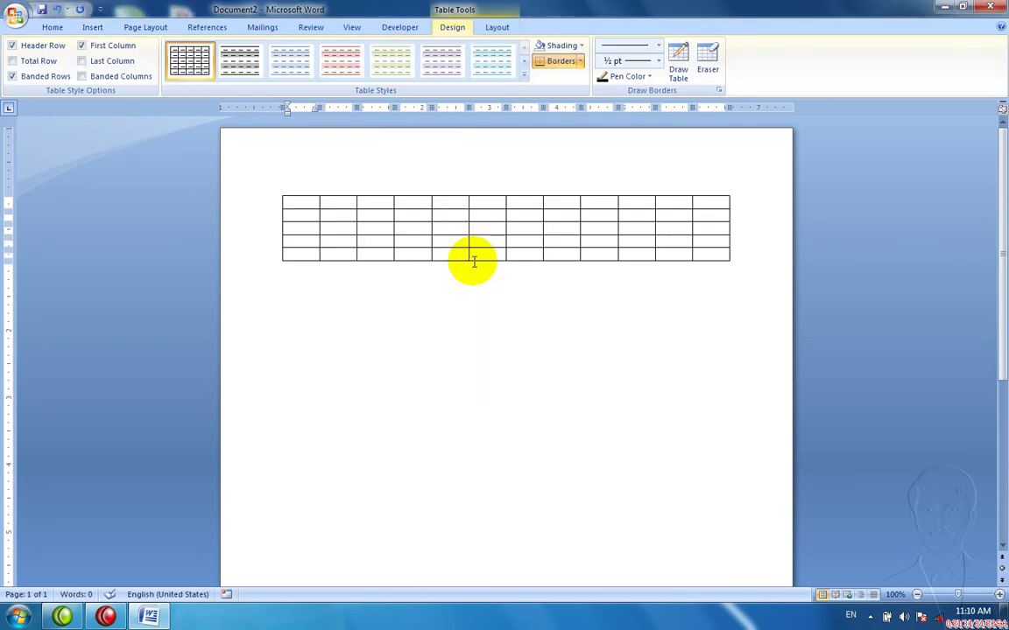
text(N)
text(ame ad)
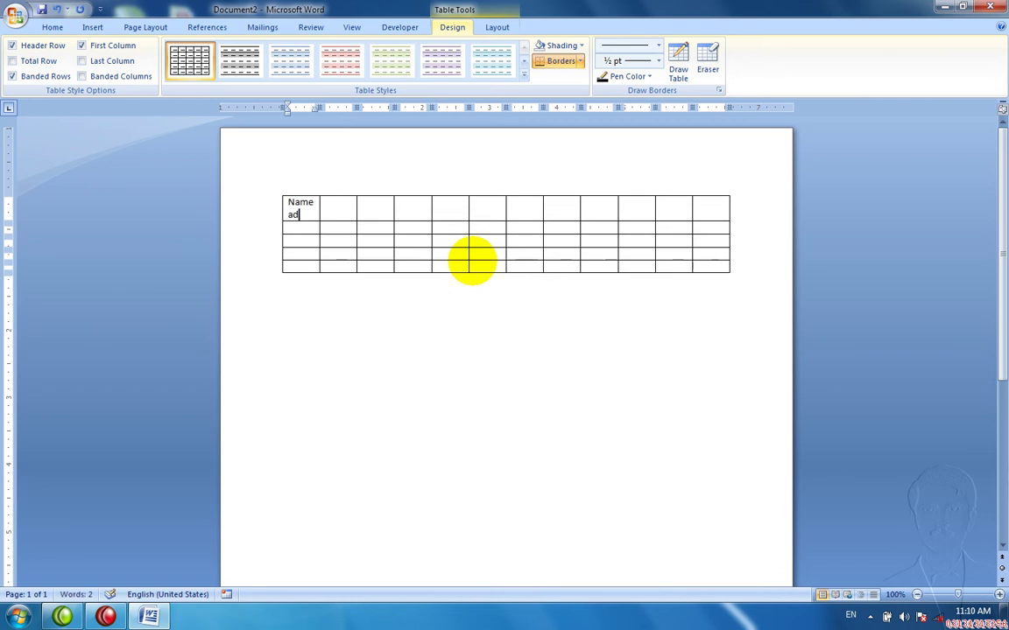
- Type the table headers Name, add and Mobile across the first row
key(BackSpace)
key(BackSpace)
key(BackSpace)
key(Tab)
text(add)
key(Tab)
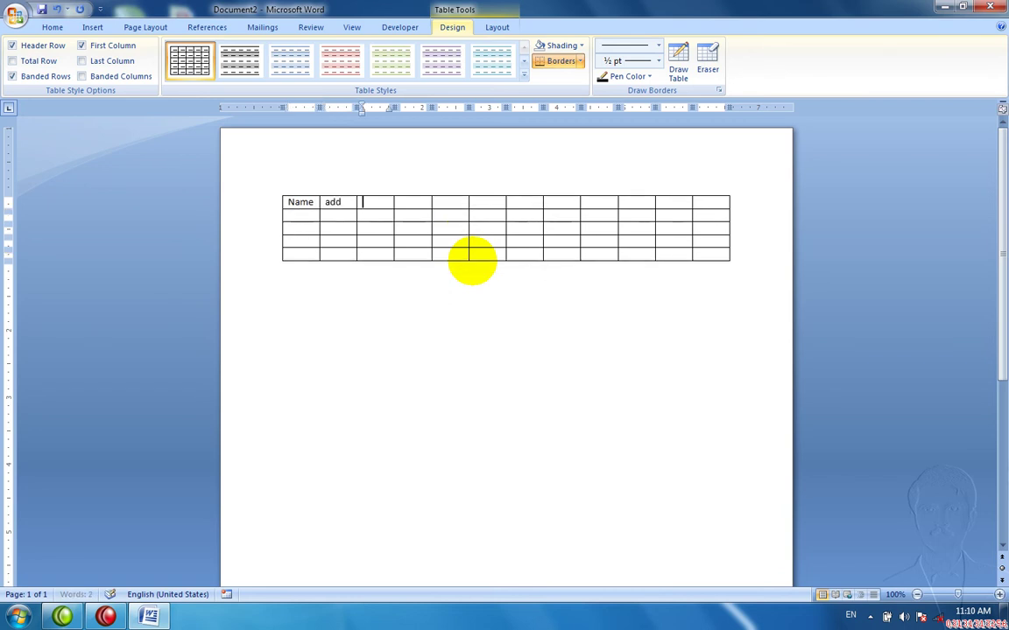
text(Moi)
key(BackSpace)
text(bile)
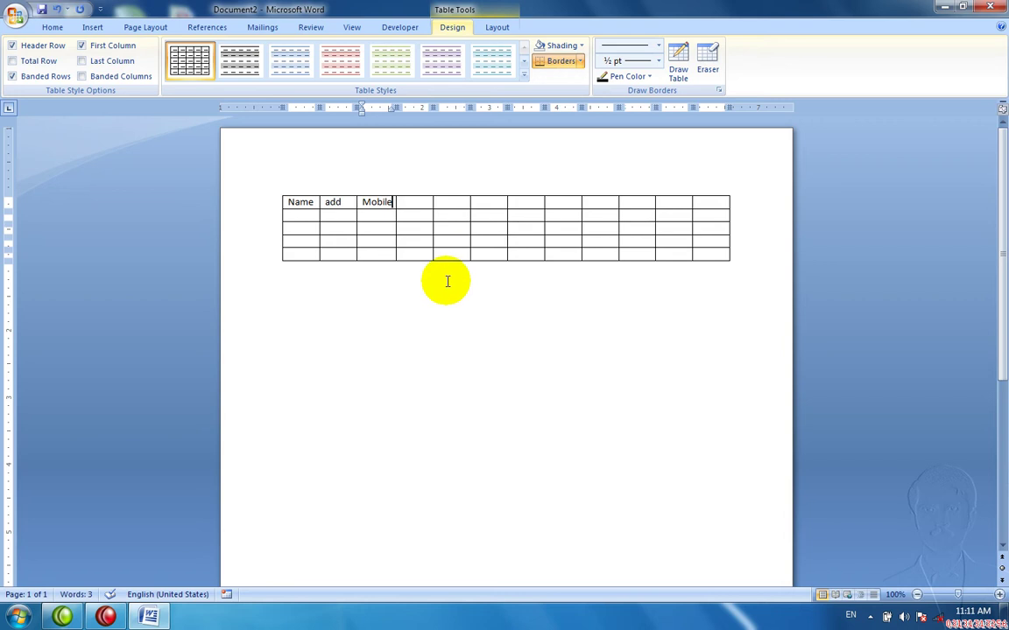
- Enter 'Peshawar' and 'kpk pakistan' on separate lines in the row-2 add cell
key(Down)
key(Left)
text(P)
text(eshawar)
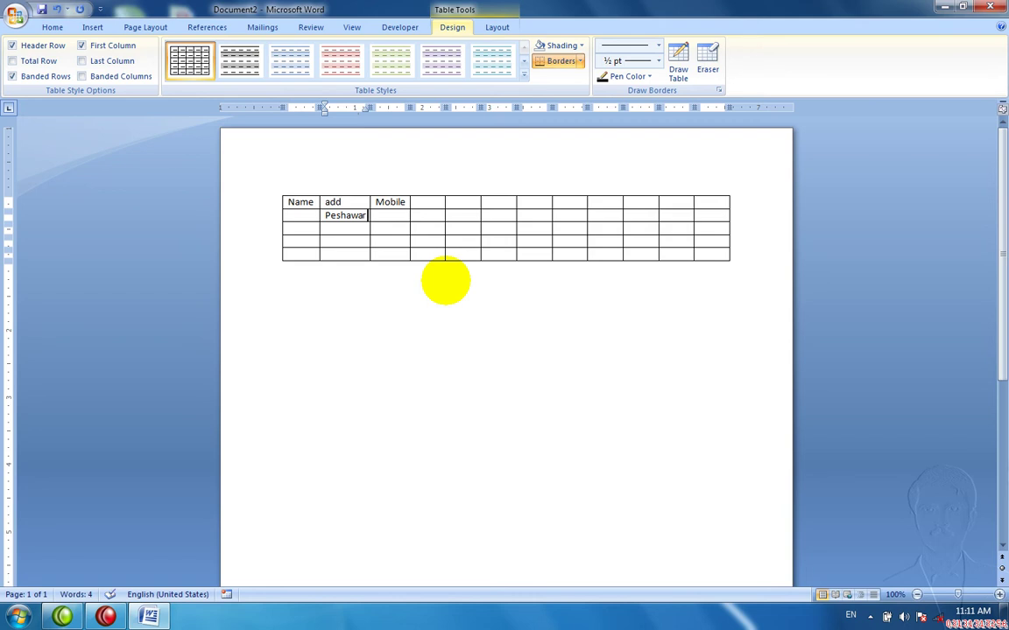
key(Return)
text(kpk pakis)
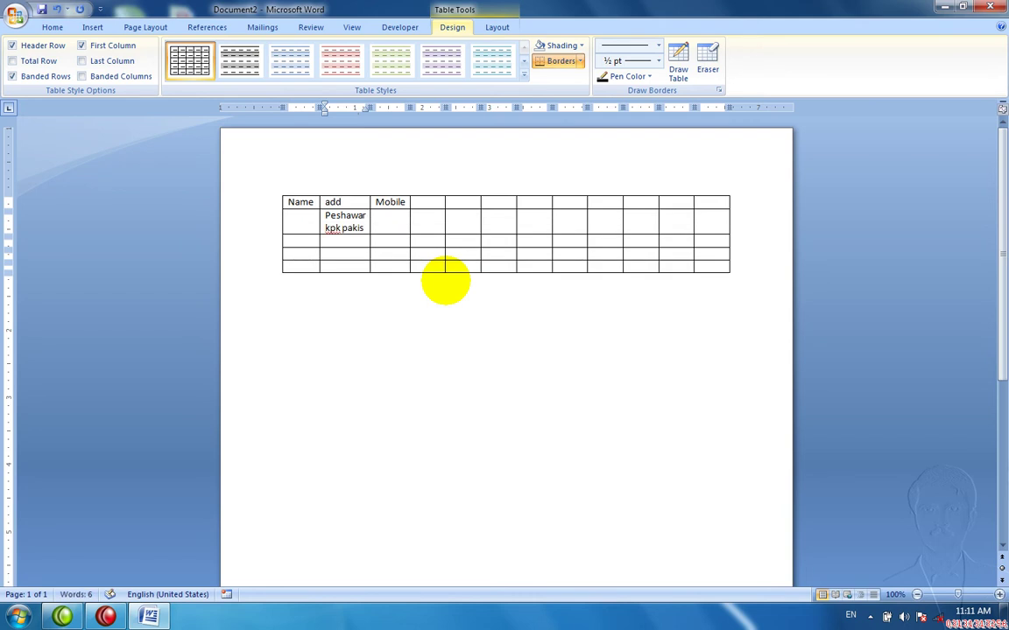
text(tan)
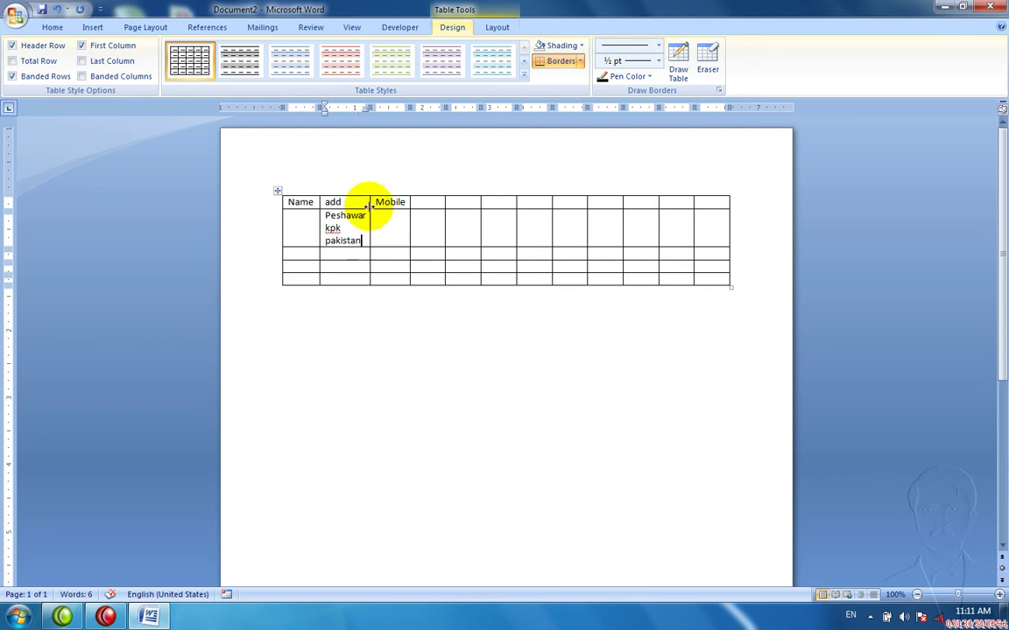
drag(368, 205, 400, 204)
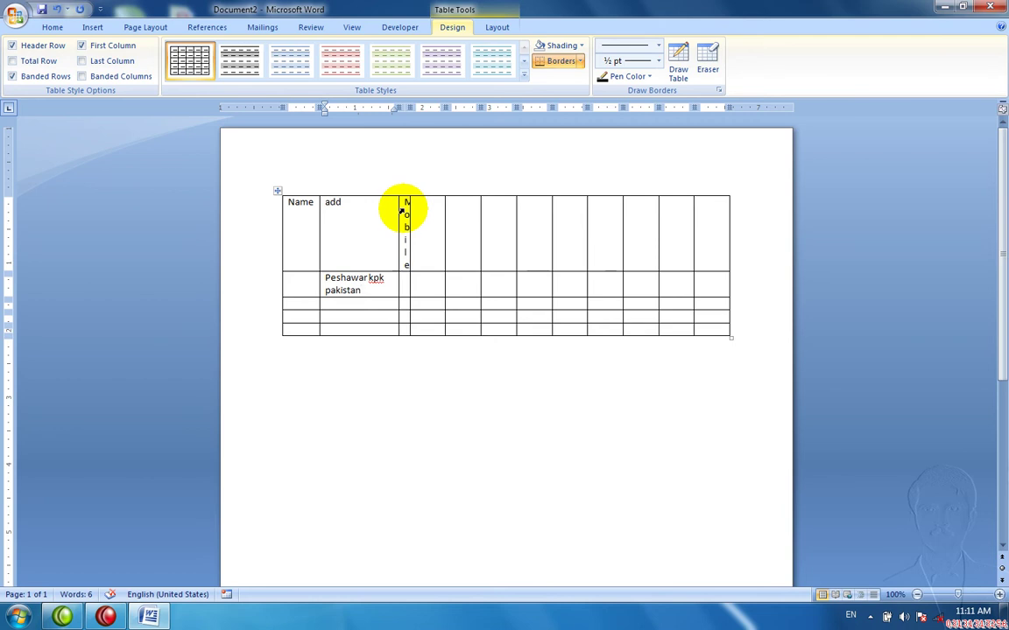
key(ctrl+z)
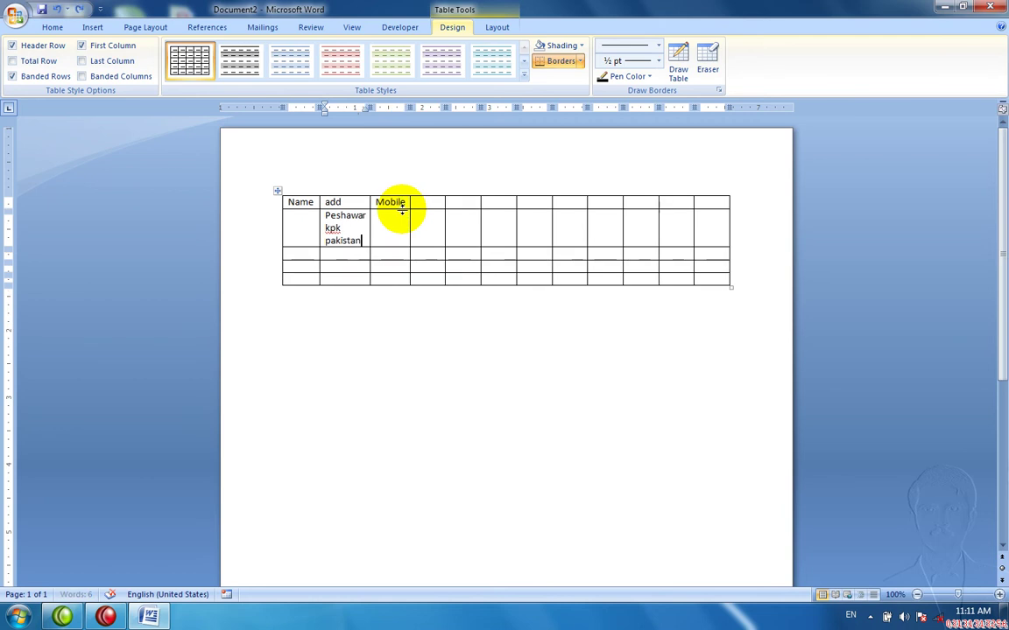
click(131, 29)
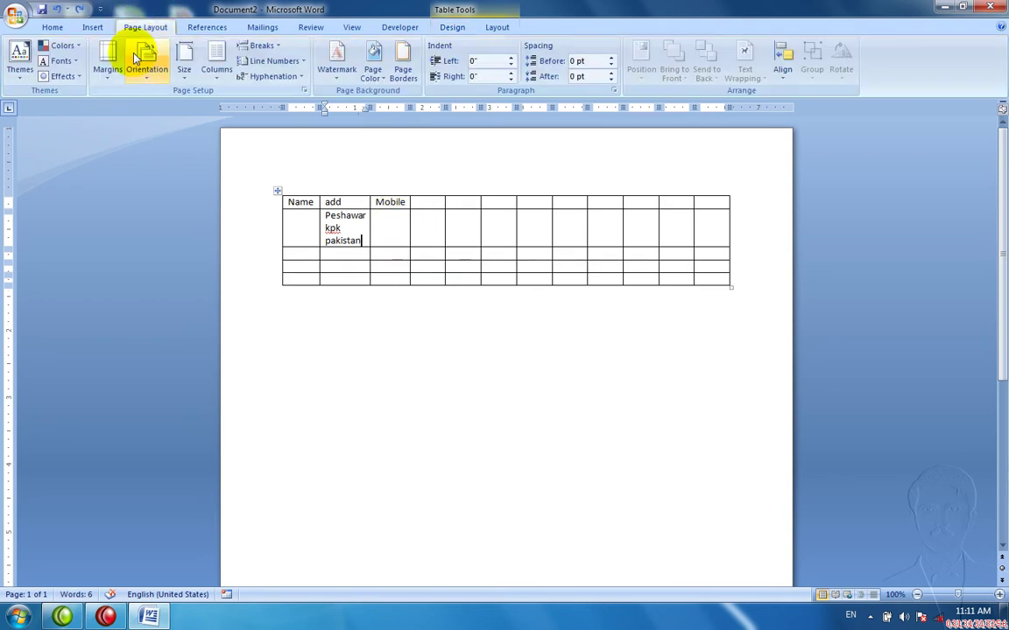
- Switch the page to Landscape and drag the table's corner to stretch it wider and taller
click(144, 62)
click(147, 128)
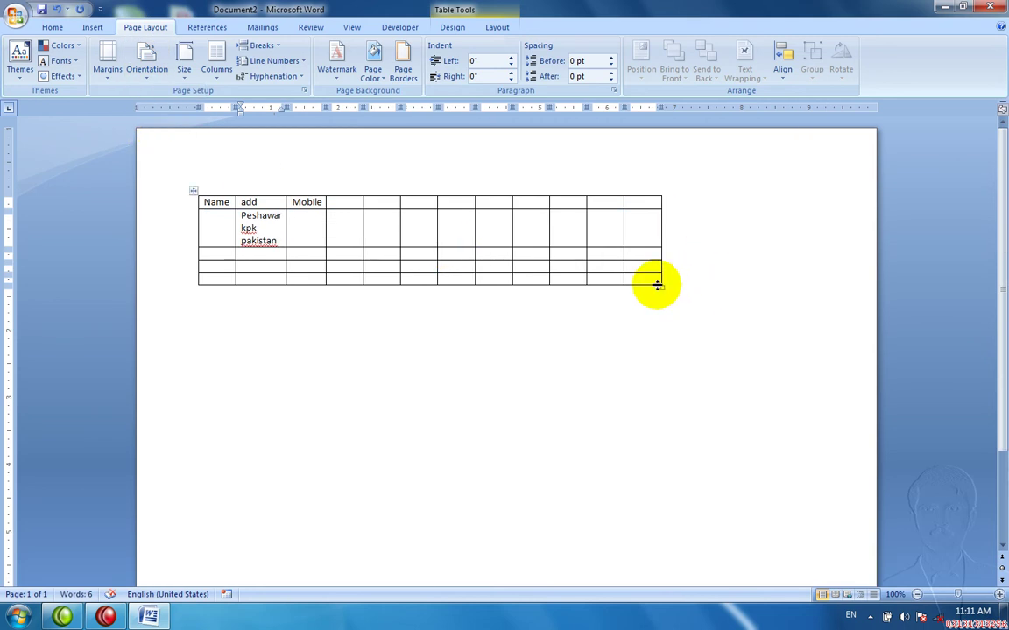
click(661, 284)
drag(661, 285, 805, 310)
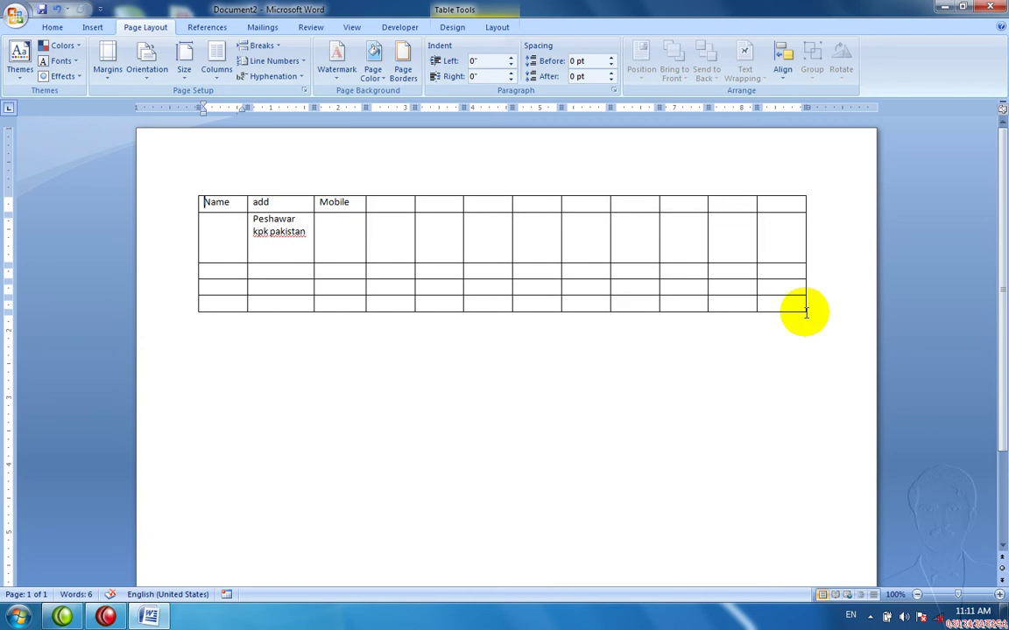
click(142, 72)
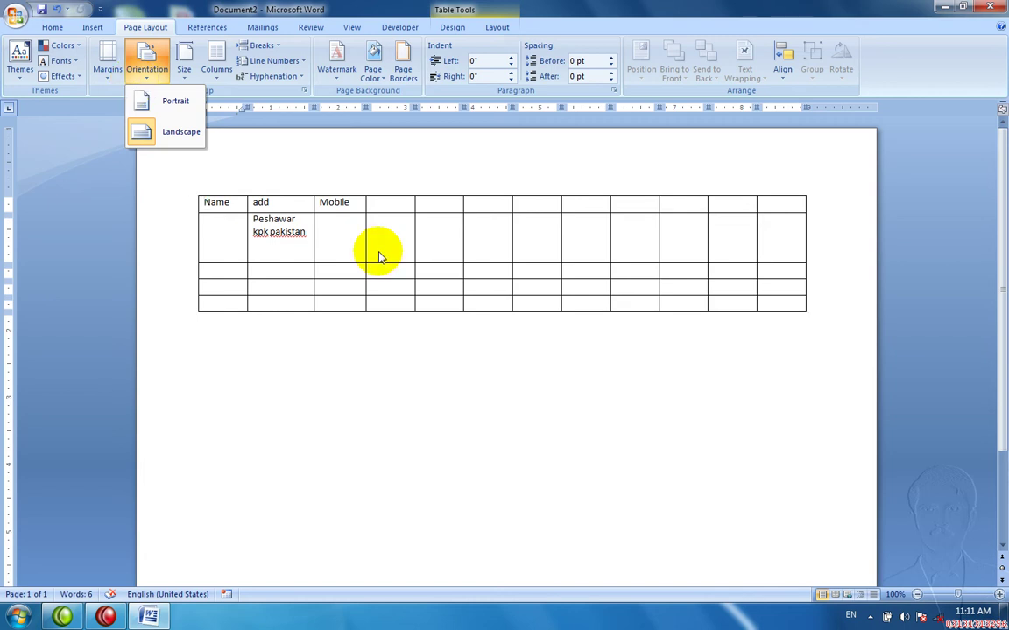
click(372, 229)
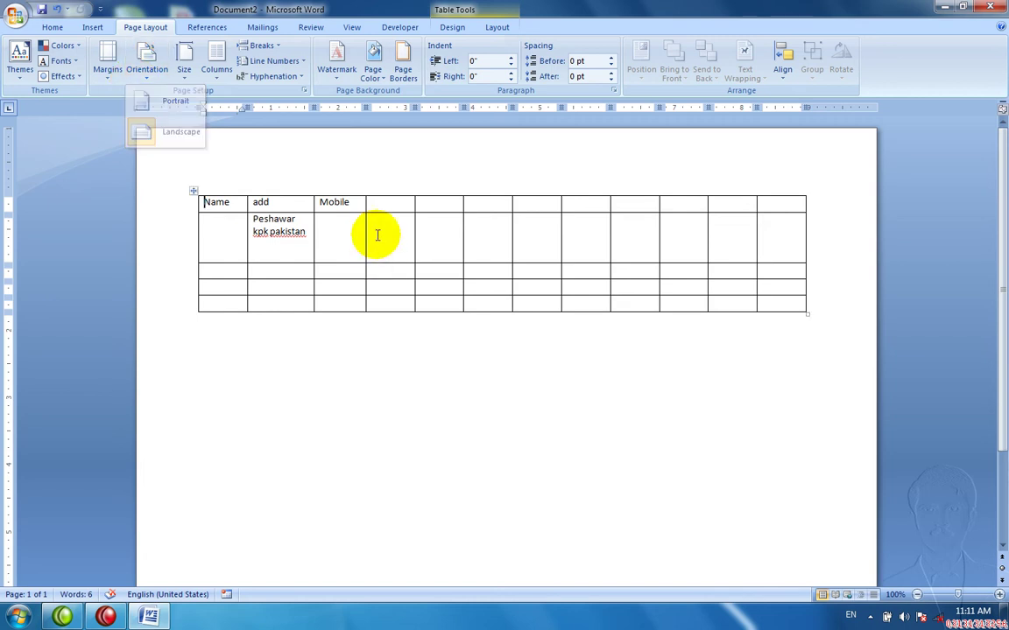
- Change the paper size to A4, then to Legal, and zoom out to view the page
click(188, 78)
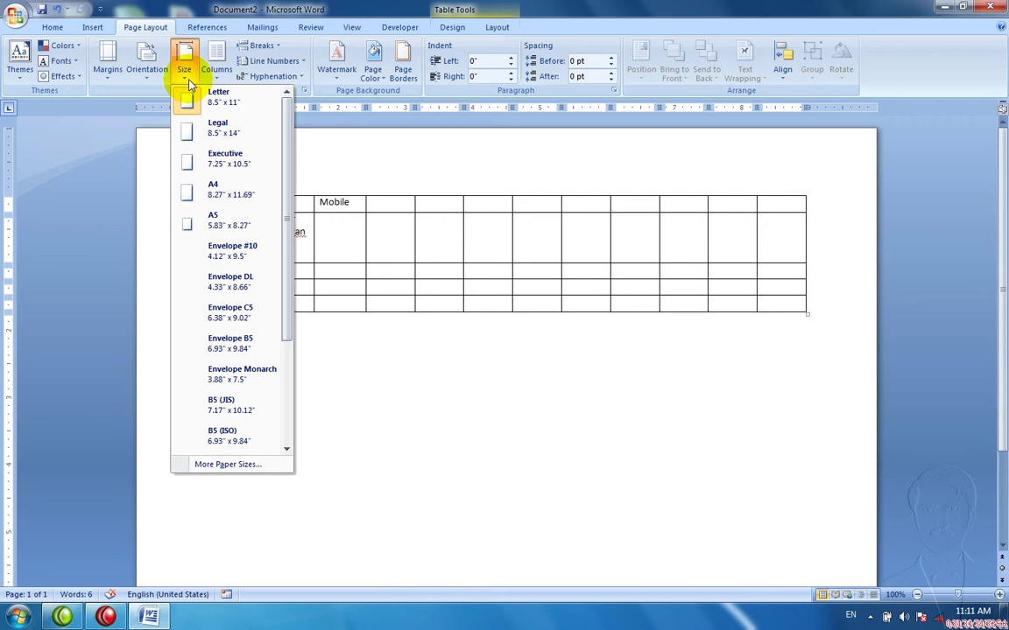
click(187, 191)
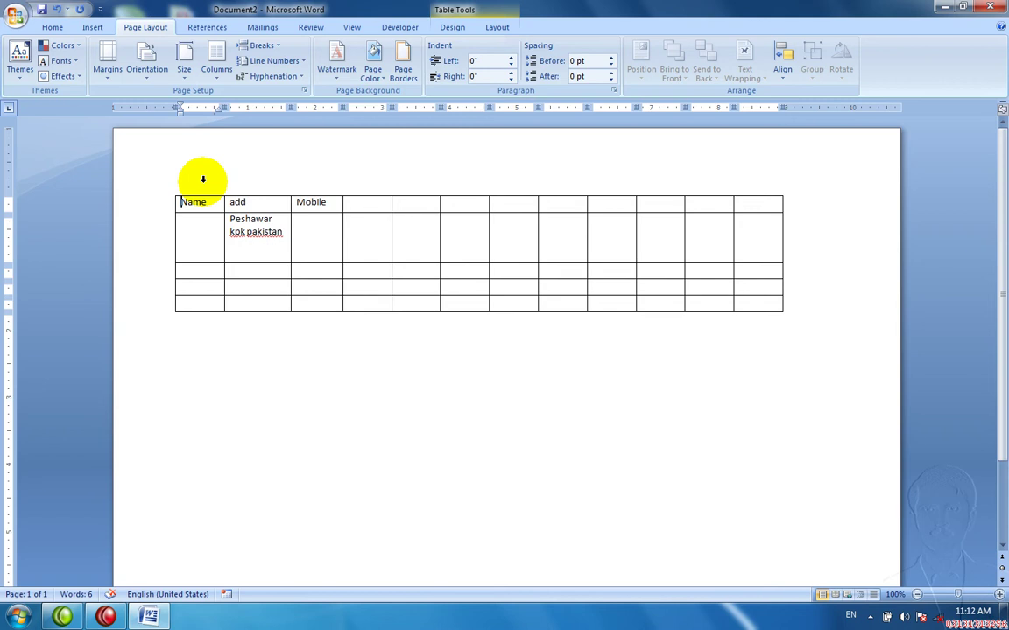
click(184, 65)
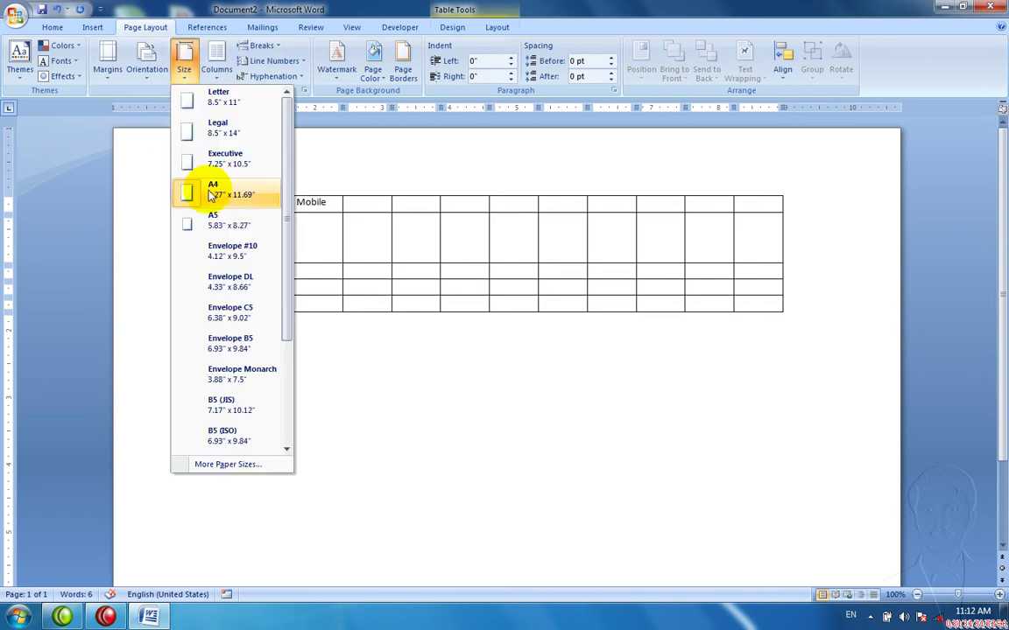
click(204, 129)
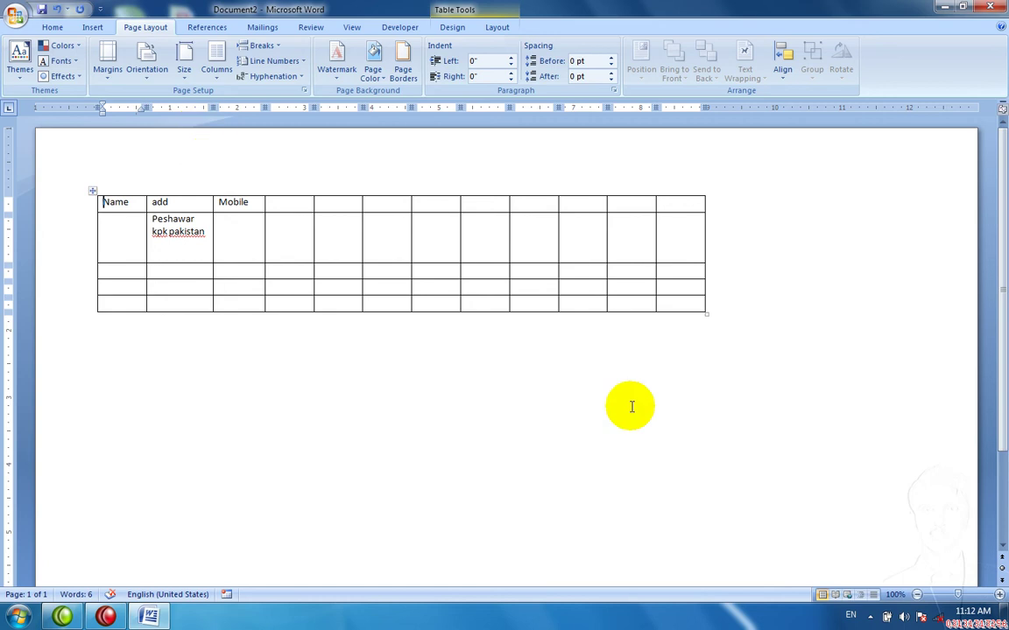
click(916, 595)
click(916, 596)
click(916, 595)
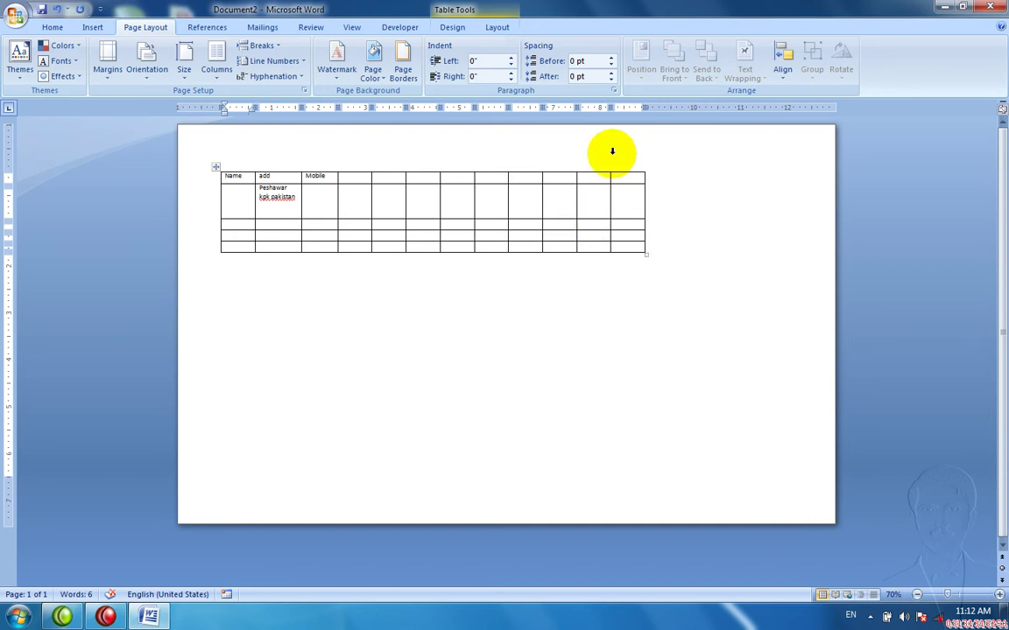
- Switch the paper back to Letter and close the table document without saving
click(183, 68)
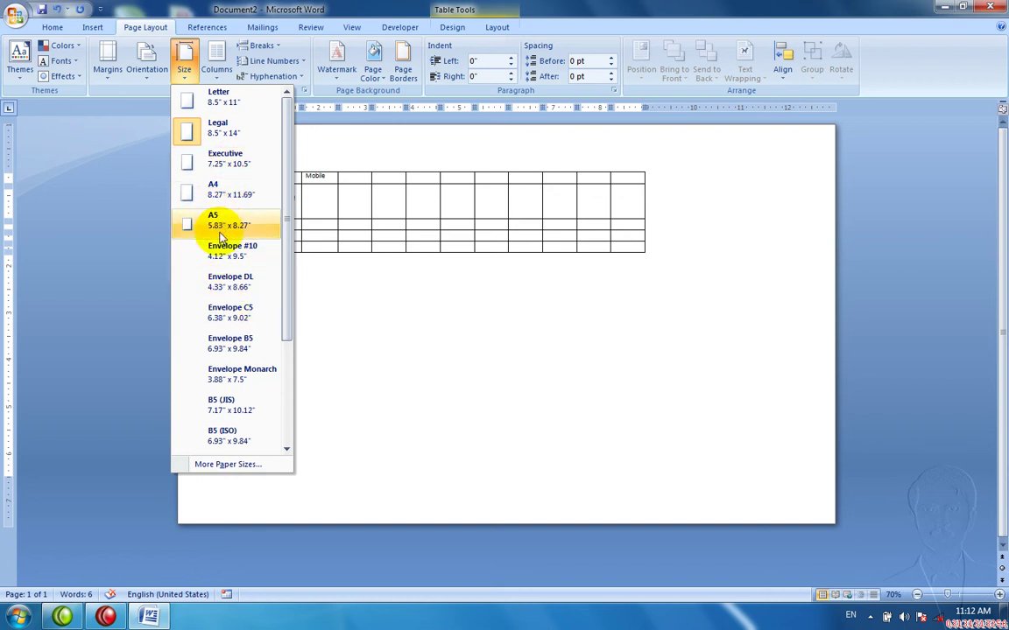
click(215, 99)
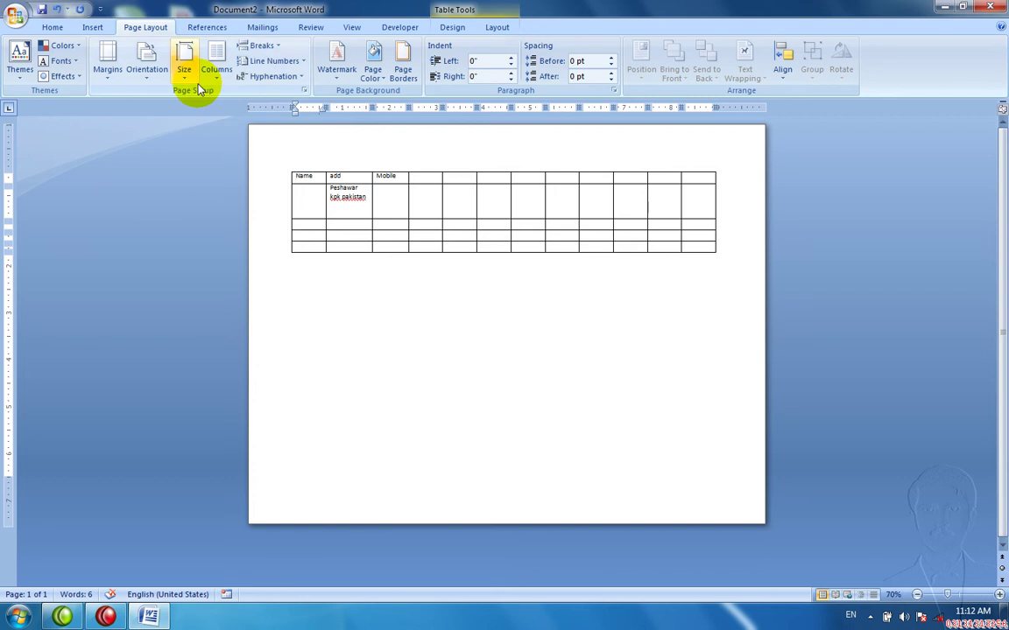
click(186, 71)
click(208, 63)
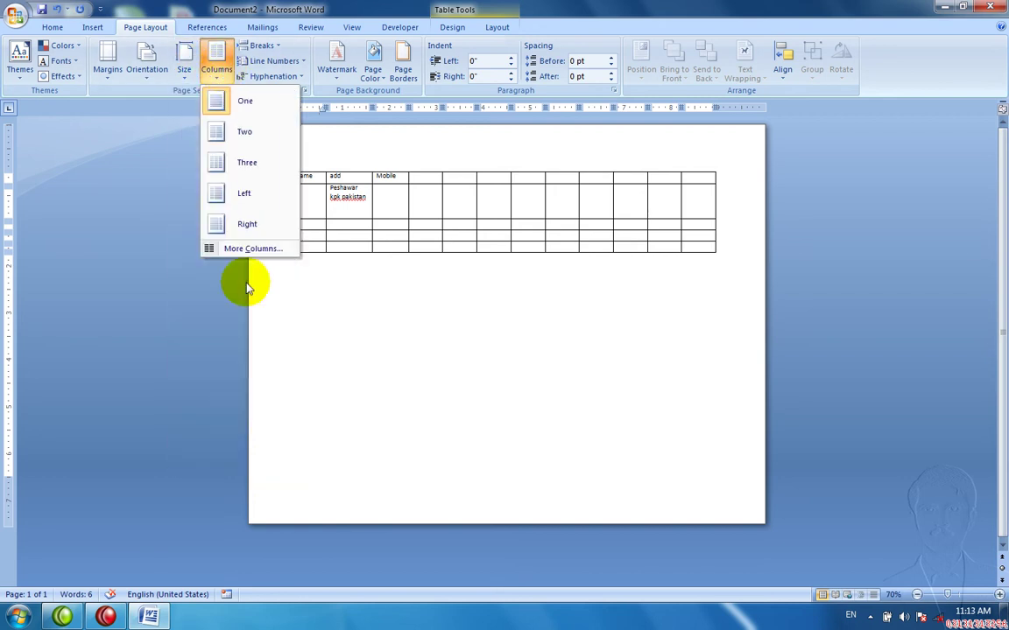
click(292, 299)
key(ctrl+w)
- Decline saving, then create a new document filled with =rand() sample text at 100% zoom
key(n)
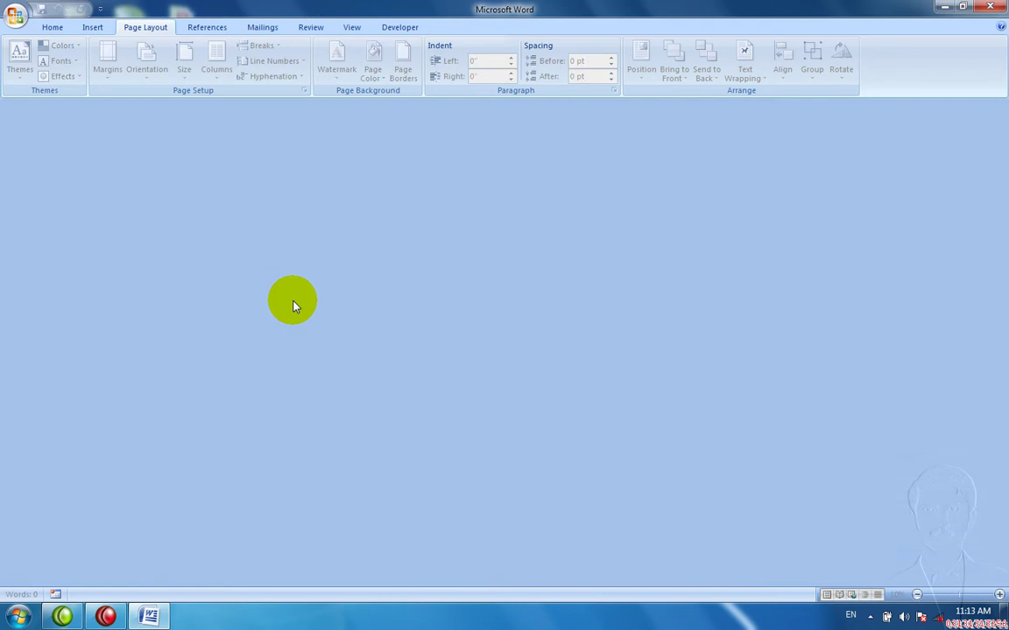
key(ctrl+n)
text(=)
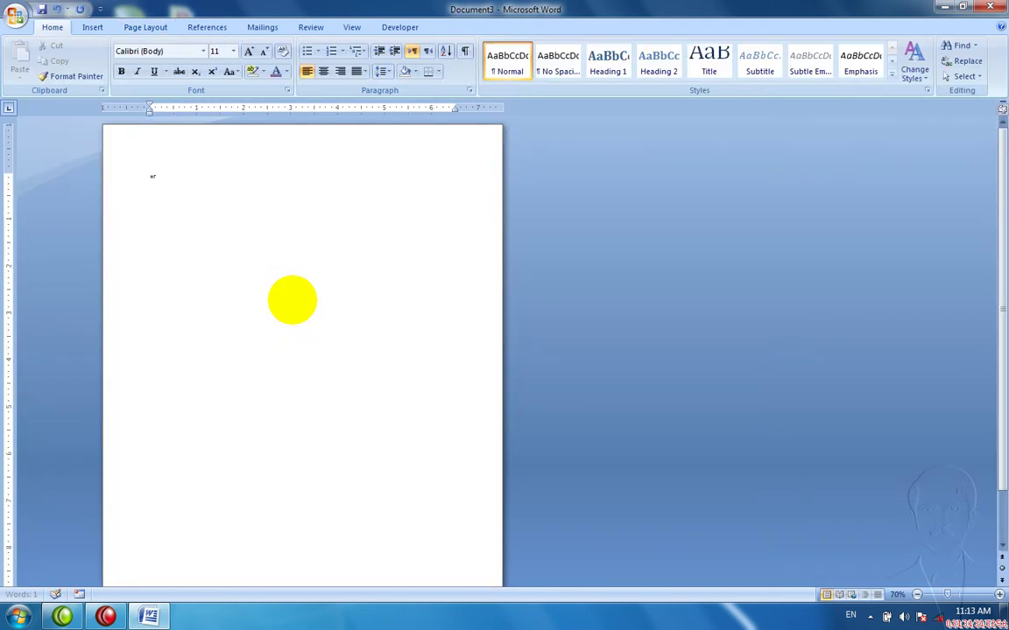
text(rand())
key(Return)
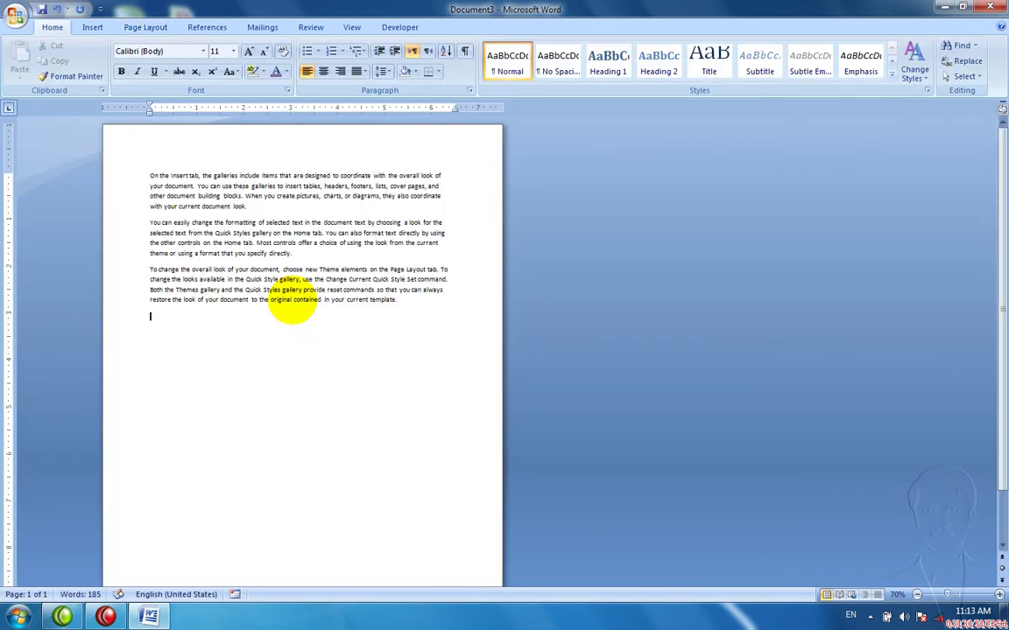
click(959, 596)
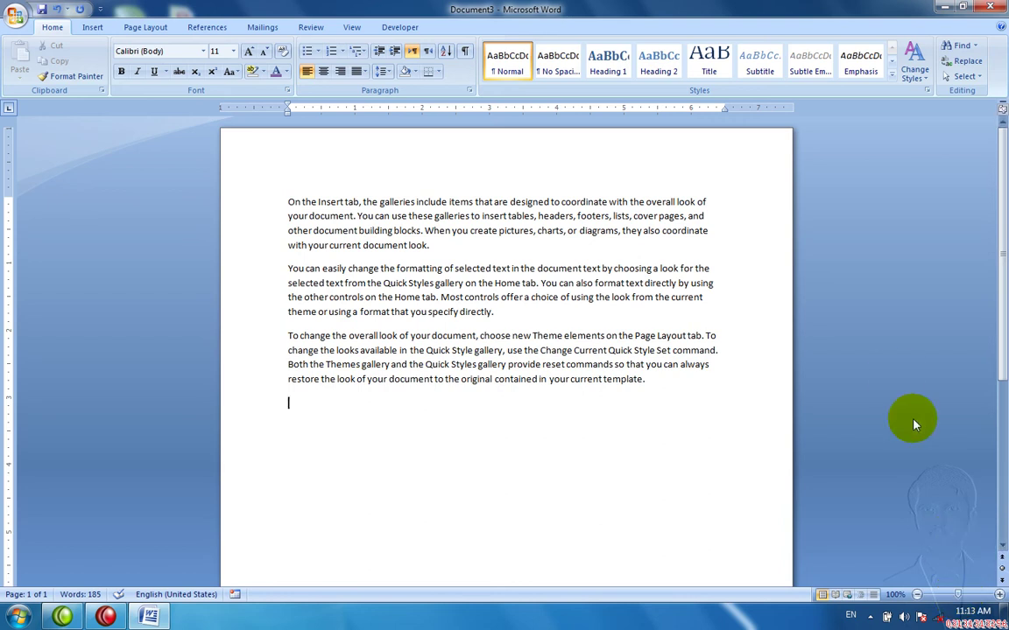
right_click(595, 297)
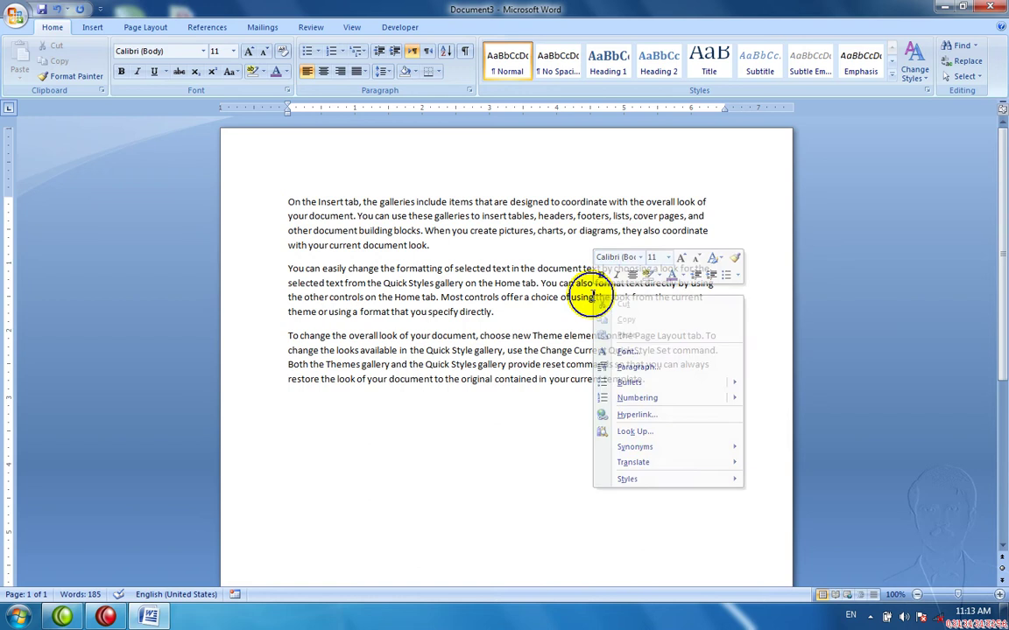
right_click(584, 295)
drag(575, 285, 410, 289)
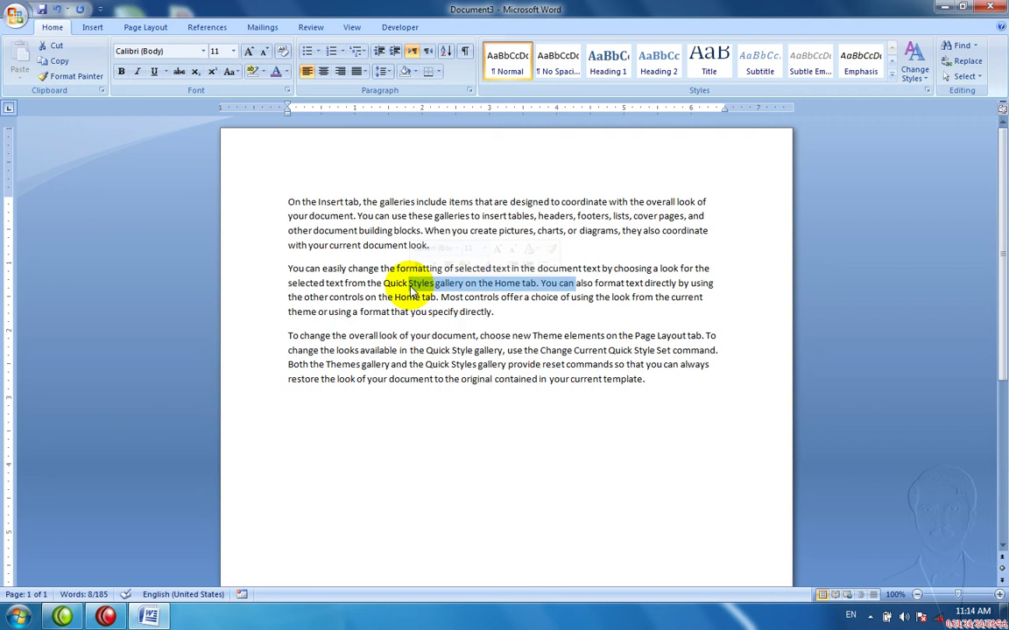
click(409, 285)
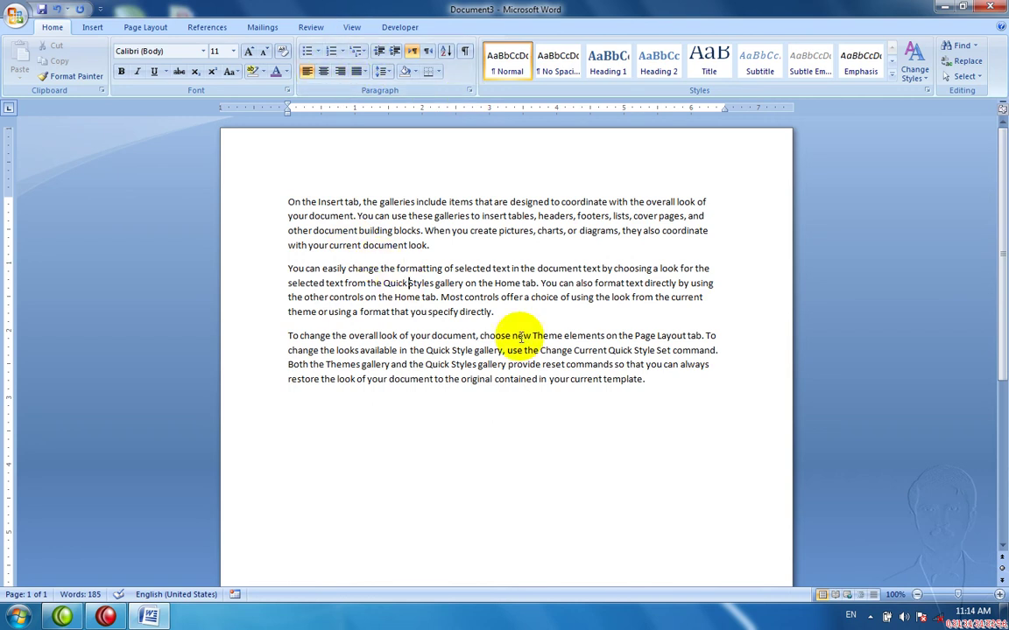
drag(602, 379, 302, 201)
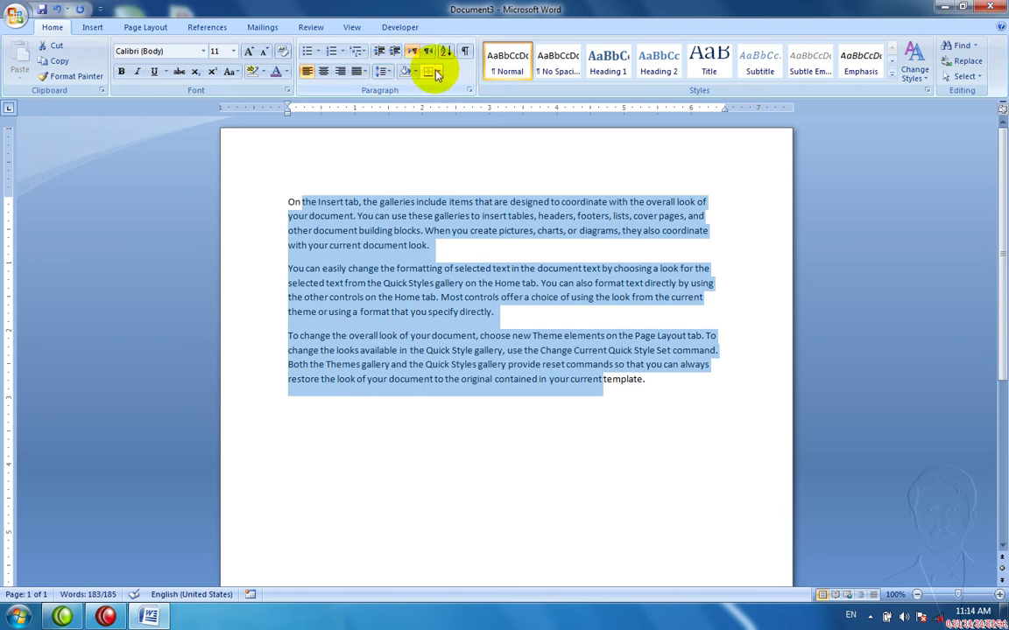
- Set the selected text to three columns, then to 8 columns via More Columns
click(140, 26)
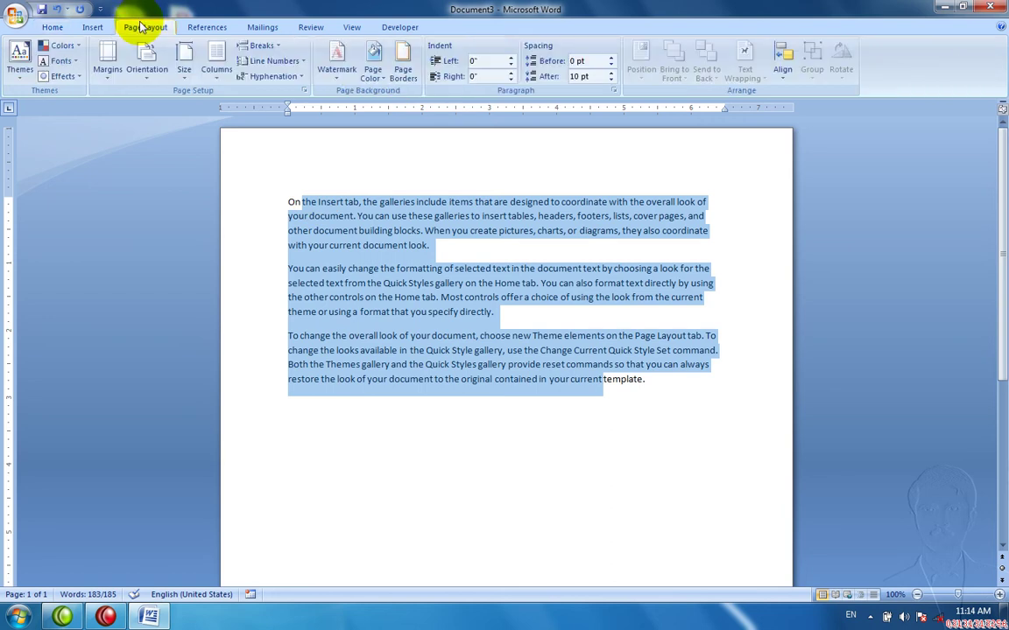
click(212, 72)
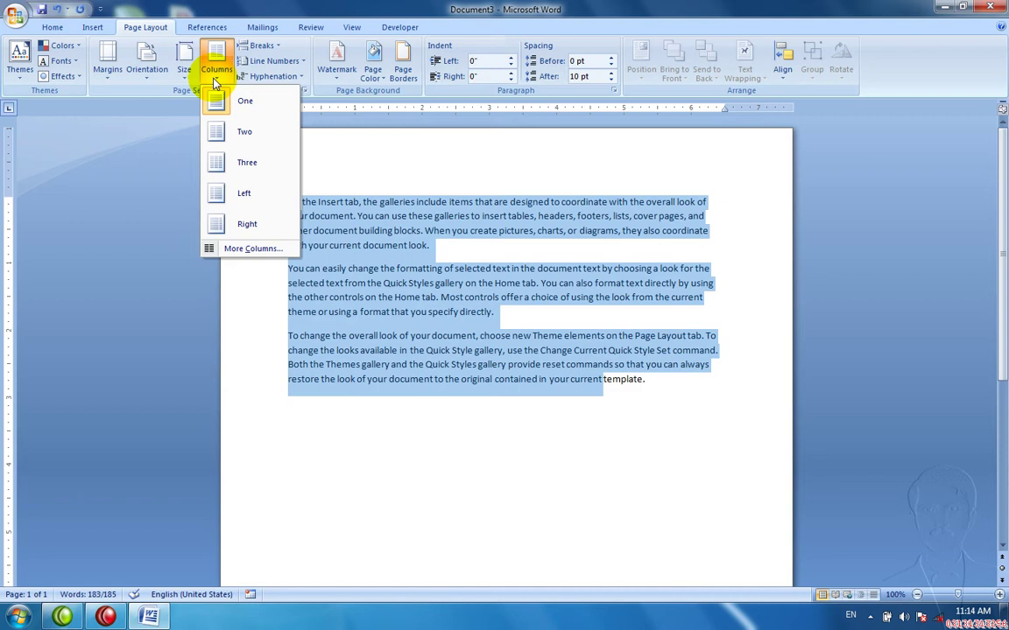
click(230, 159)
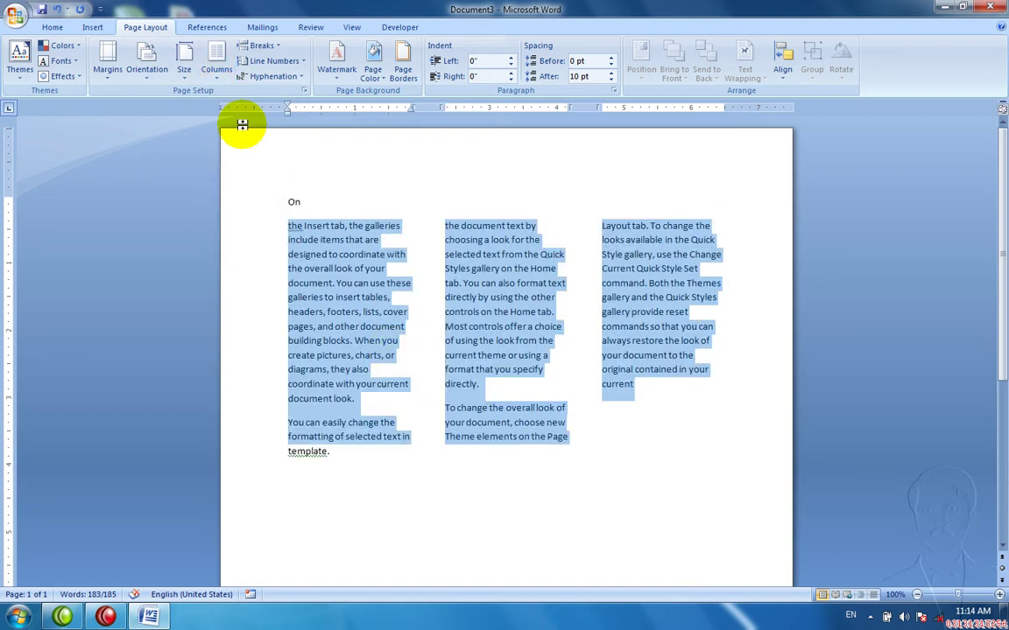
click(211, 69)
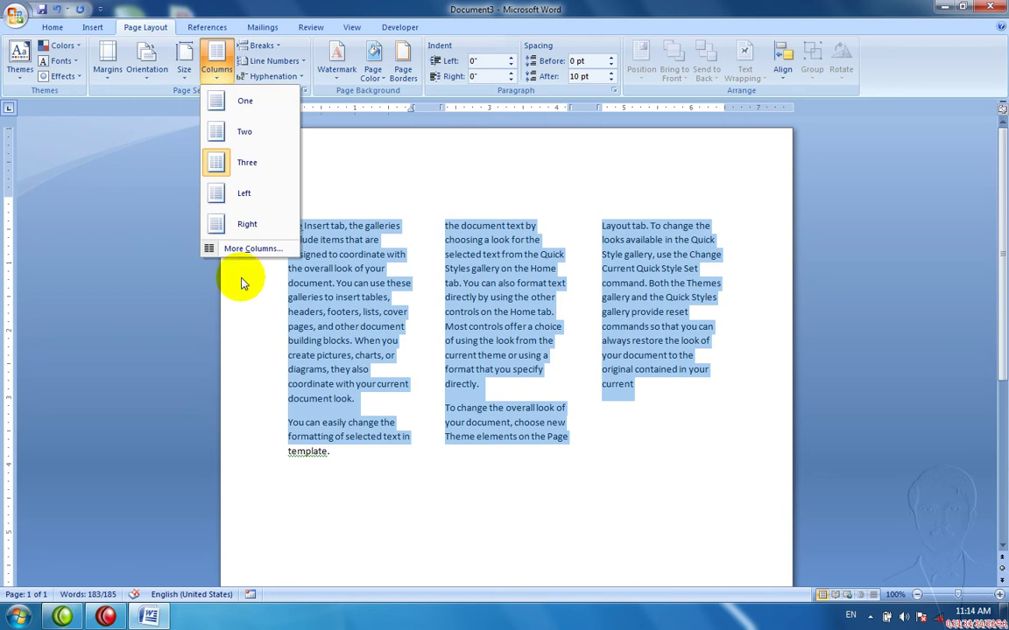
click(238, 250)
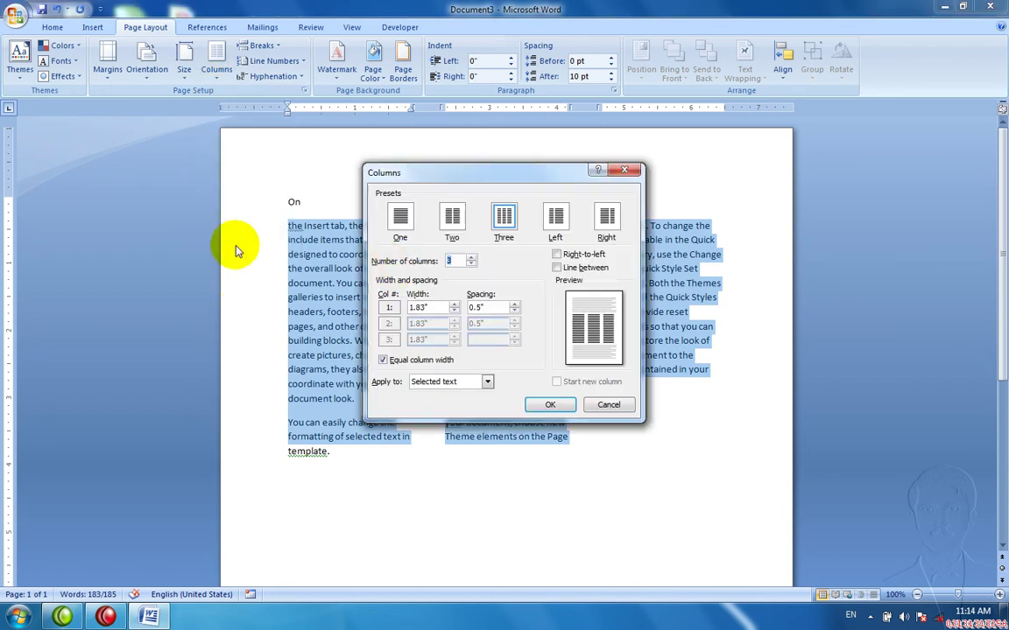
text(8)
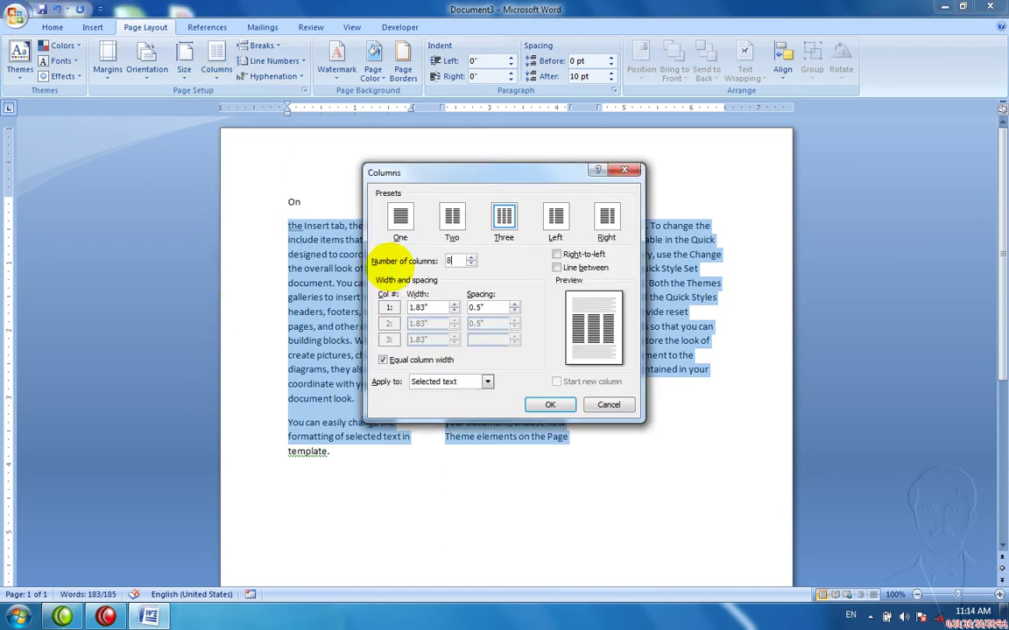
click(550, 405)
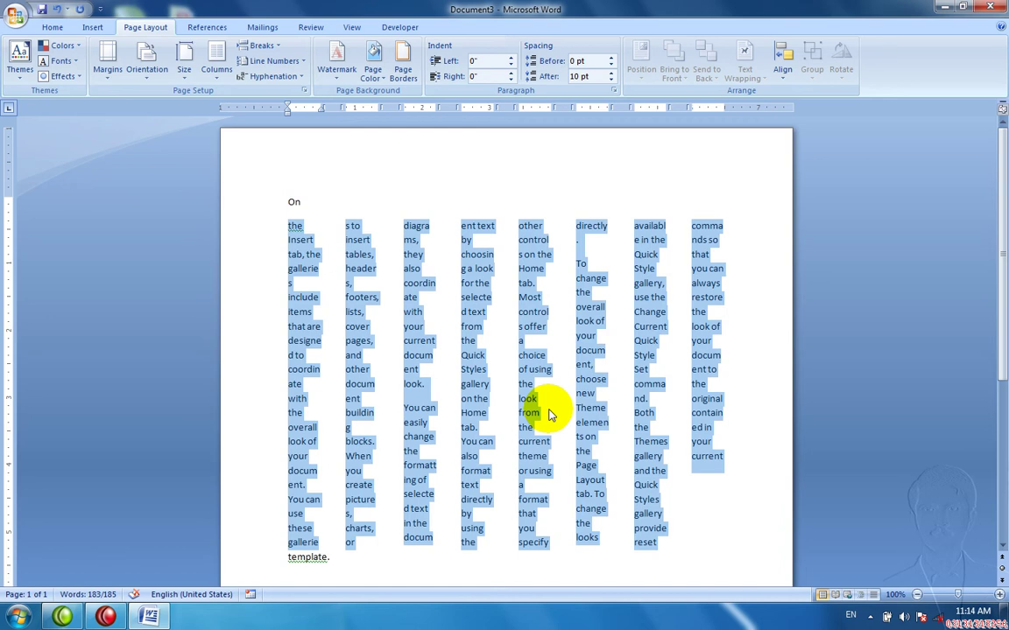
- Try the Two, Left and Right column layouts, then return the text to one column
click(226, 57)
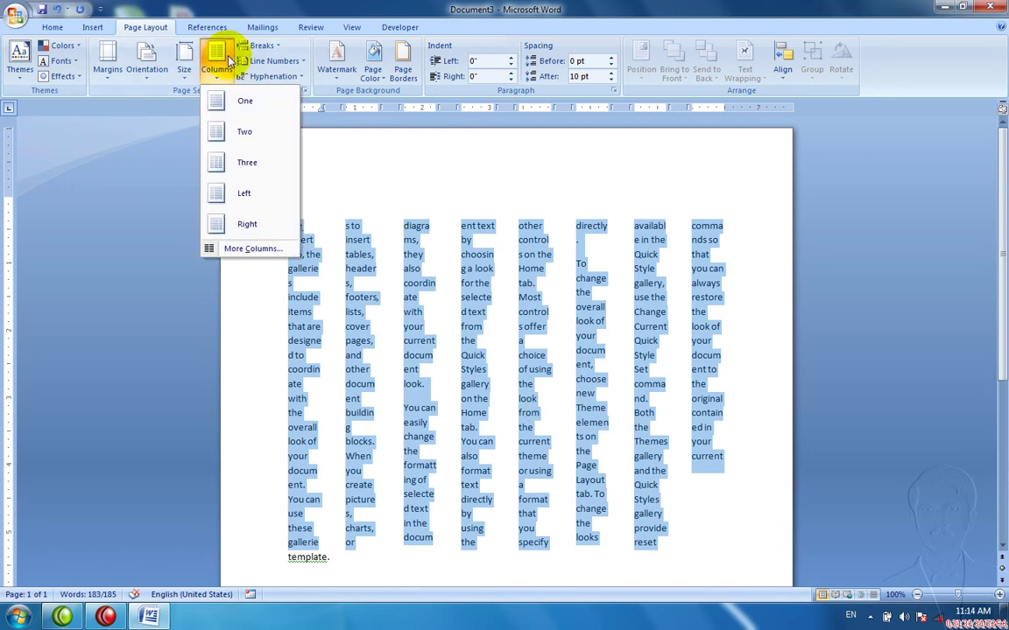
click(237, 131)
click(215, 63)
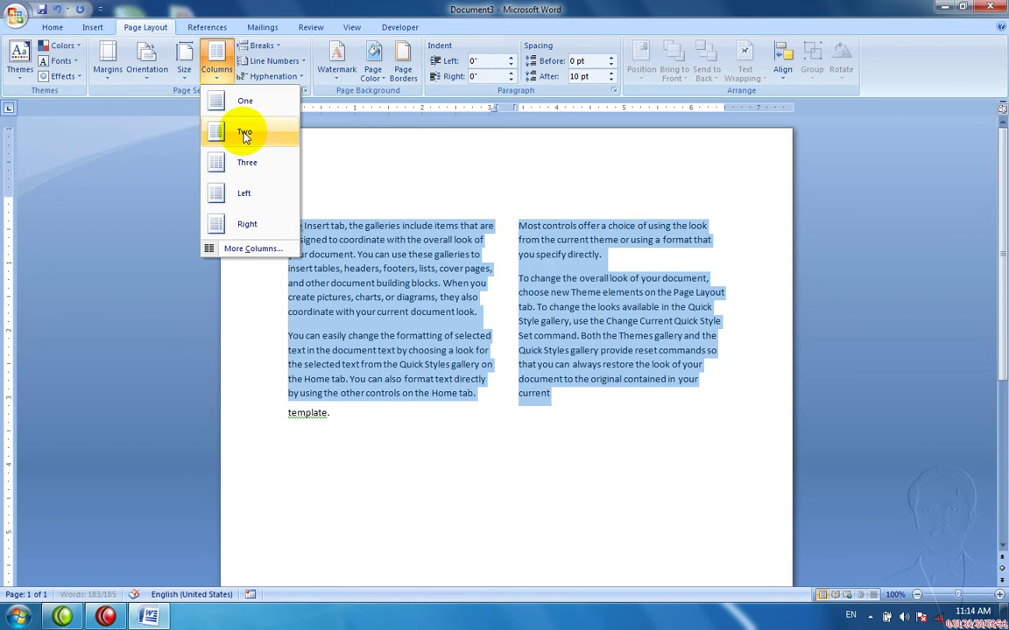
click(243, 194)
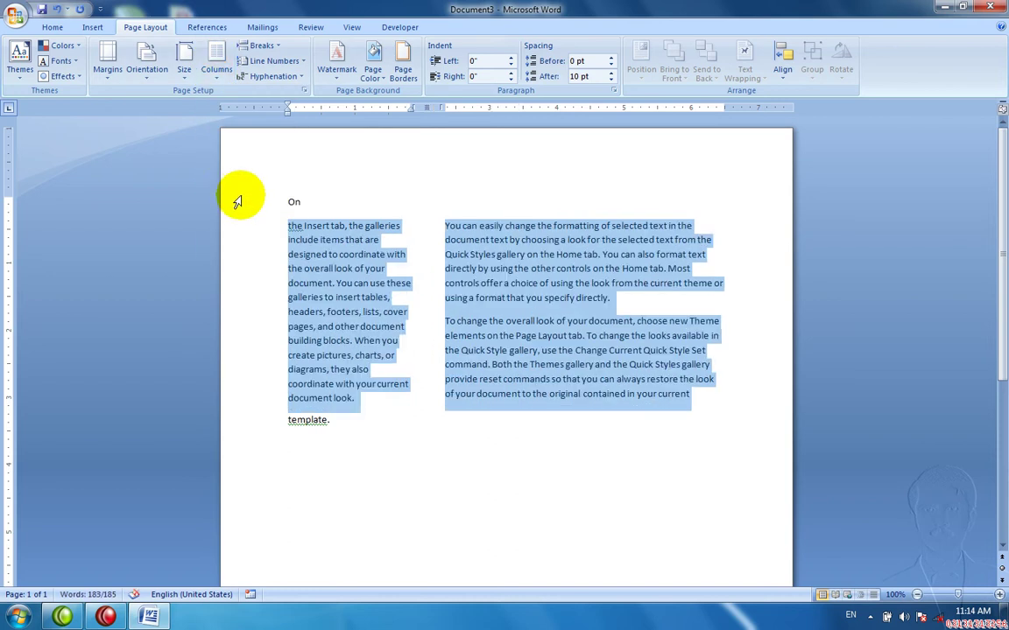
click(215, 63)
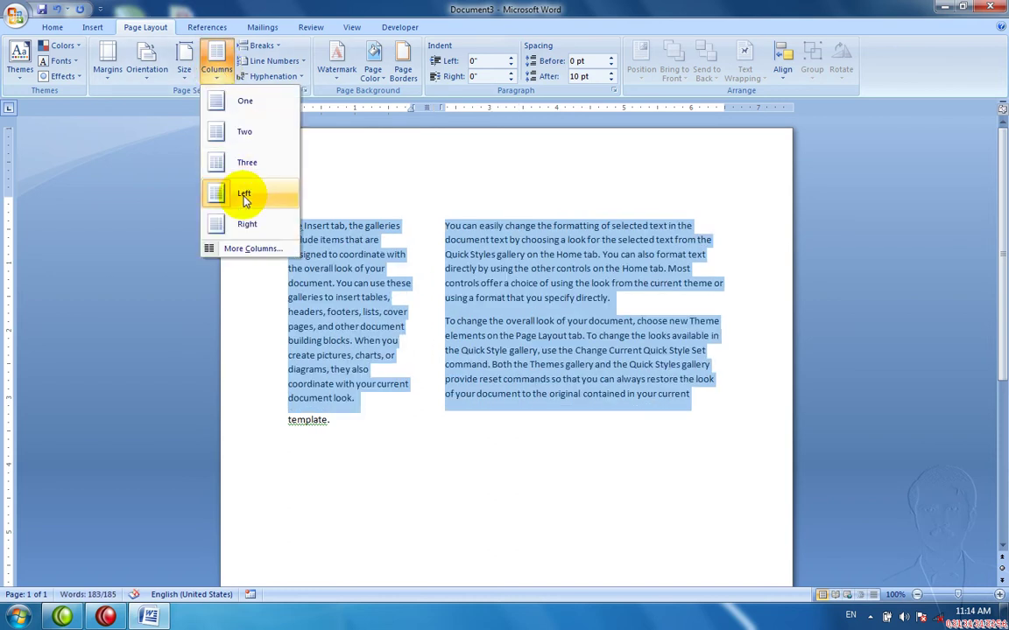
click(247, 224)
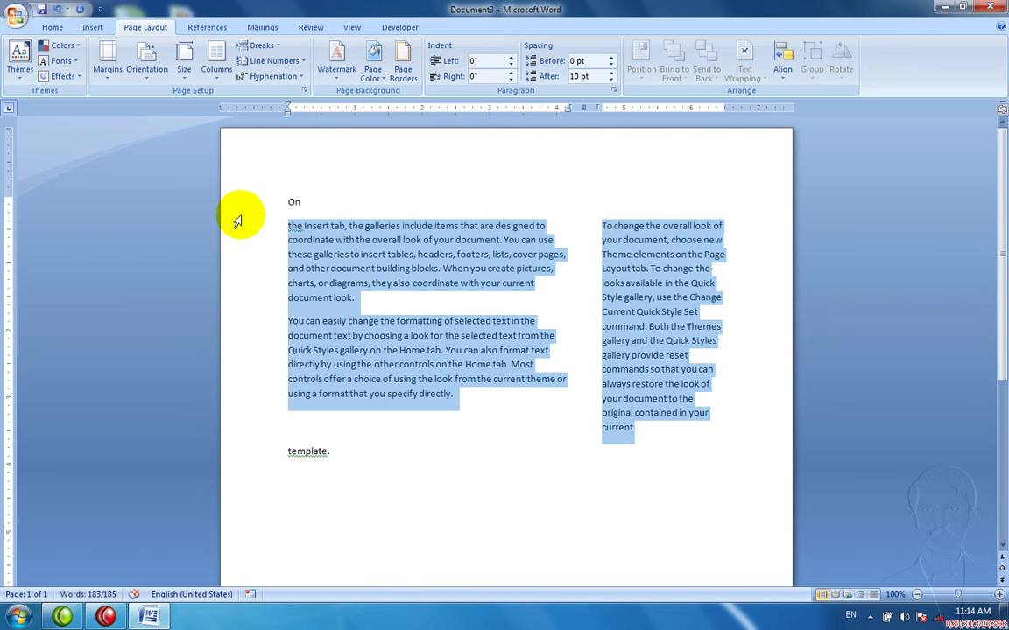
key(ctrl+z)
key(ctrl+z)
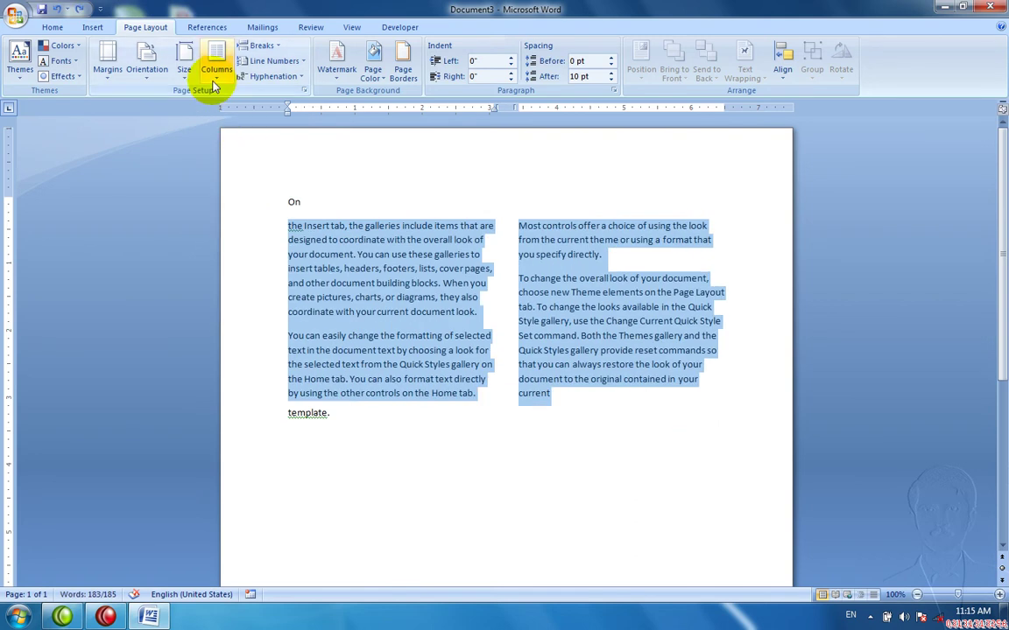
click(214, 80)
click(223, 98)
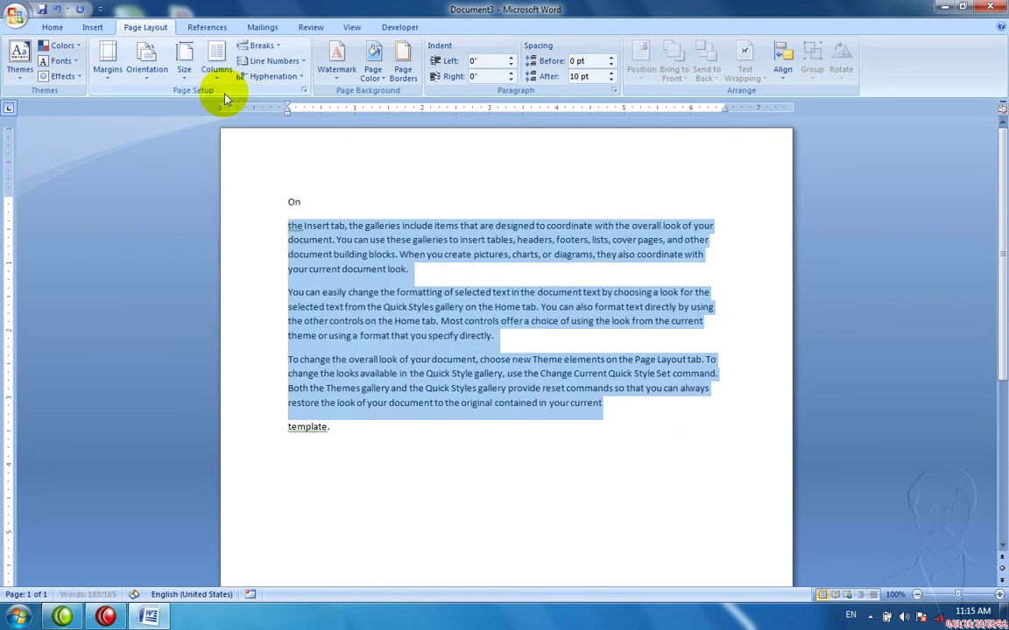
- Close Document3 without saving and start a new blank document
click(260, 45)
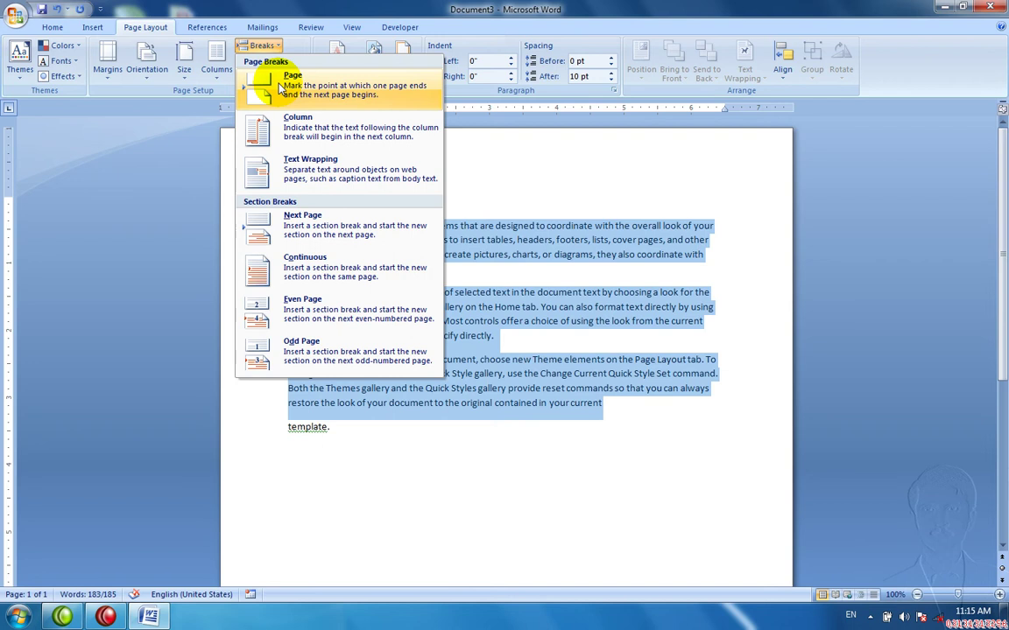
click(381, 473)
key(ctrl+w)
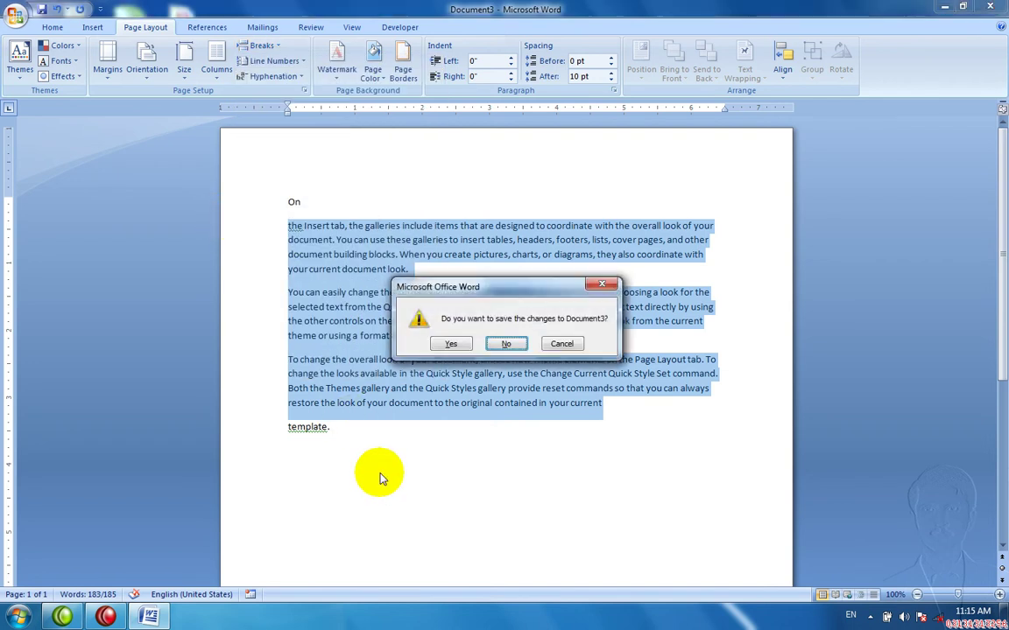
key(n)
key(ctrl+n)
- Generate =rand() sample text, add a page break after paragraph two, zoom out, then remove it
text(=rand)
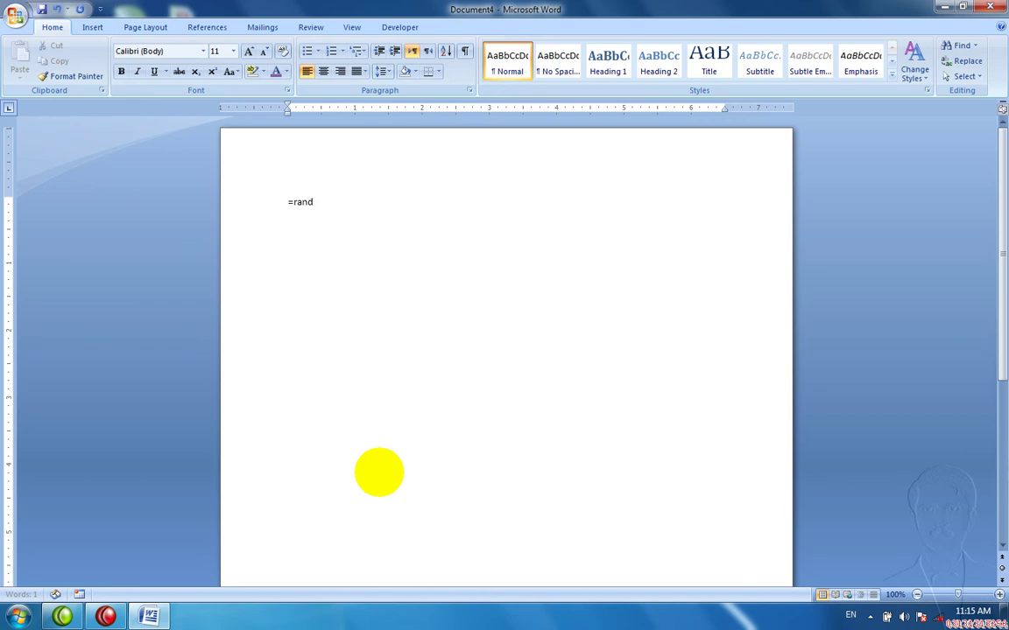
text(())
key(Return)
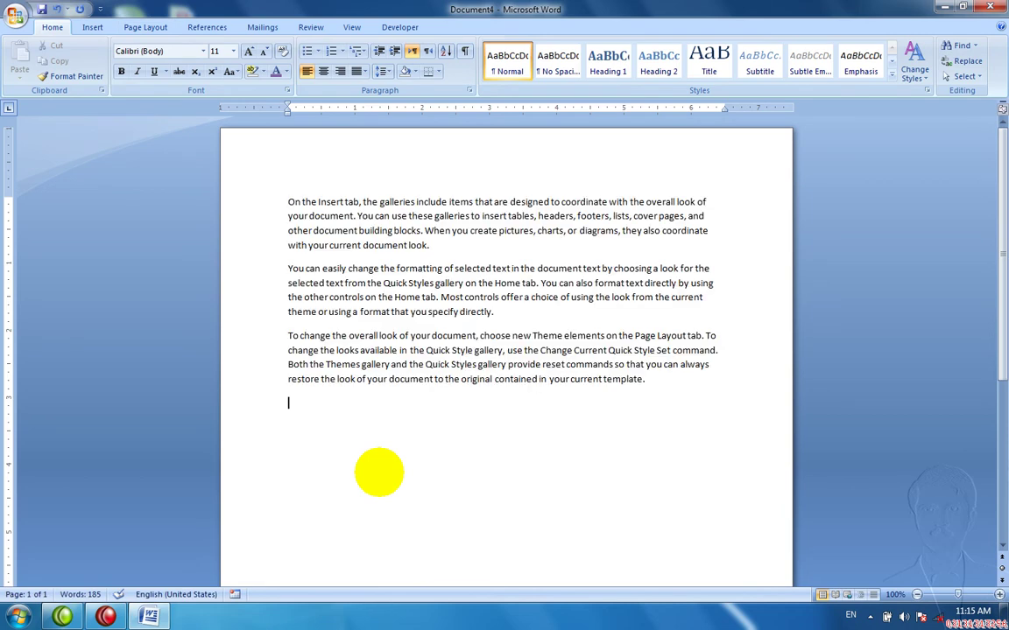
click(497, 312)
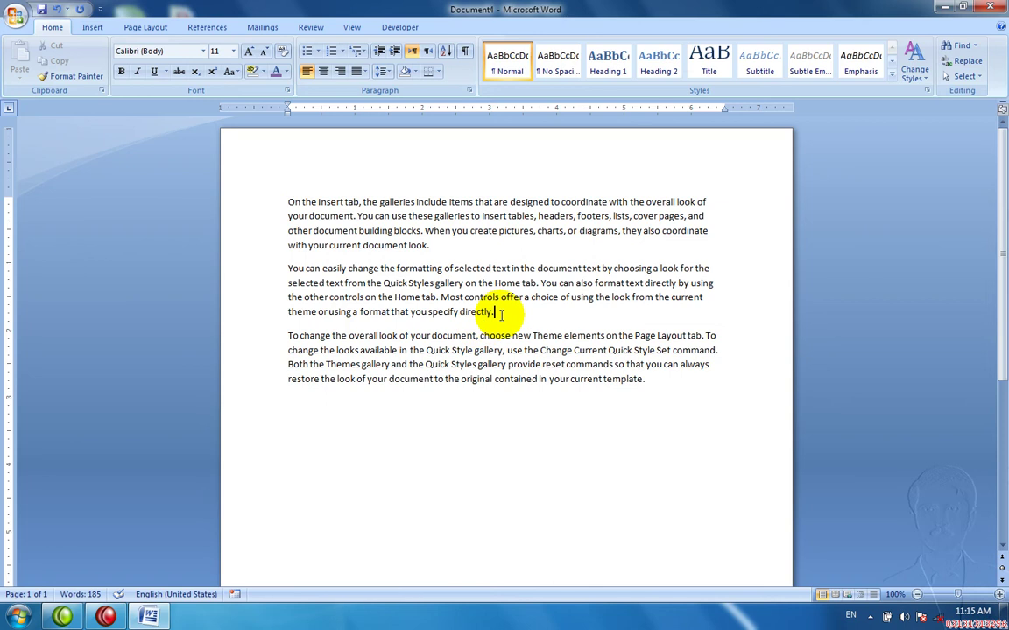
key(ctrl+Return)
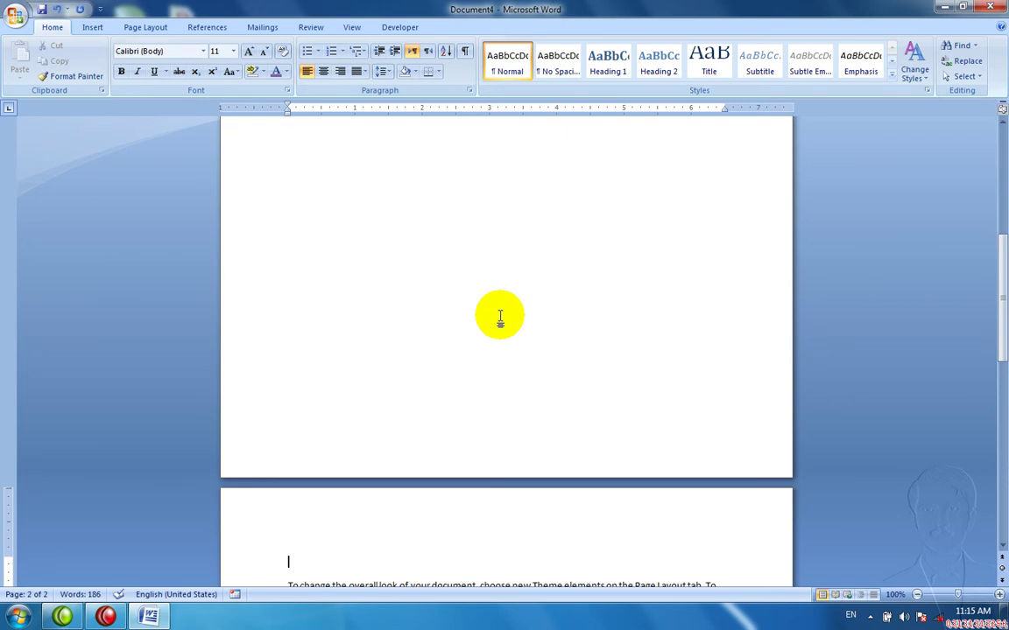
click(922, 598)
click(922, 598)
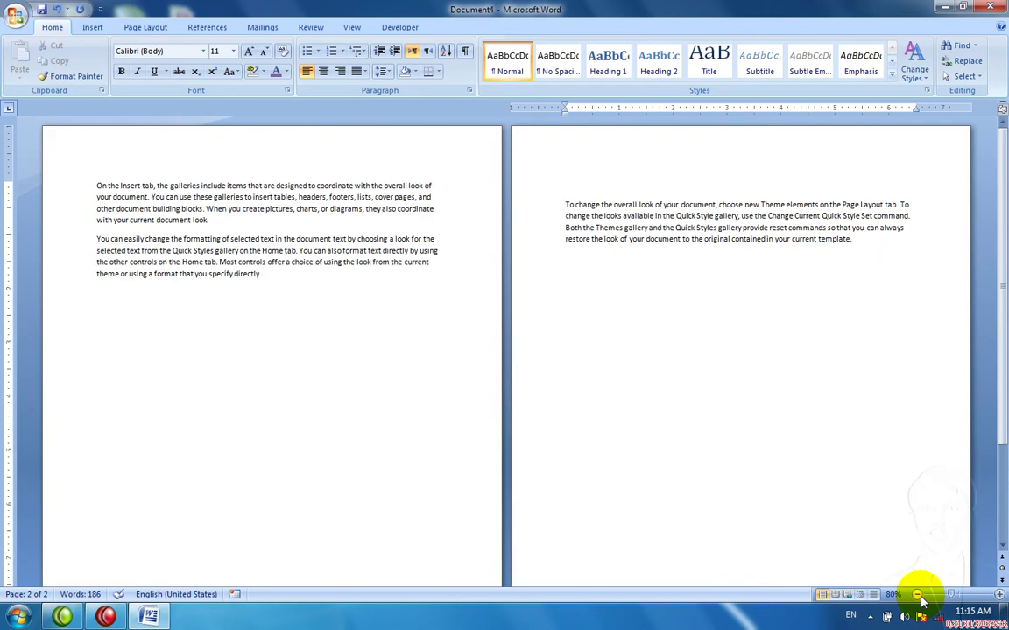
key(BackSpace)
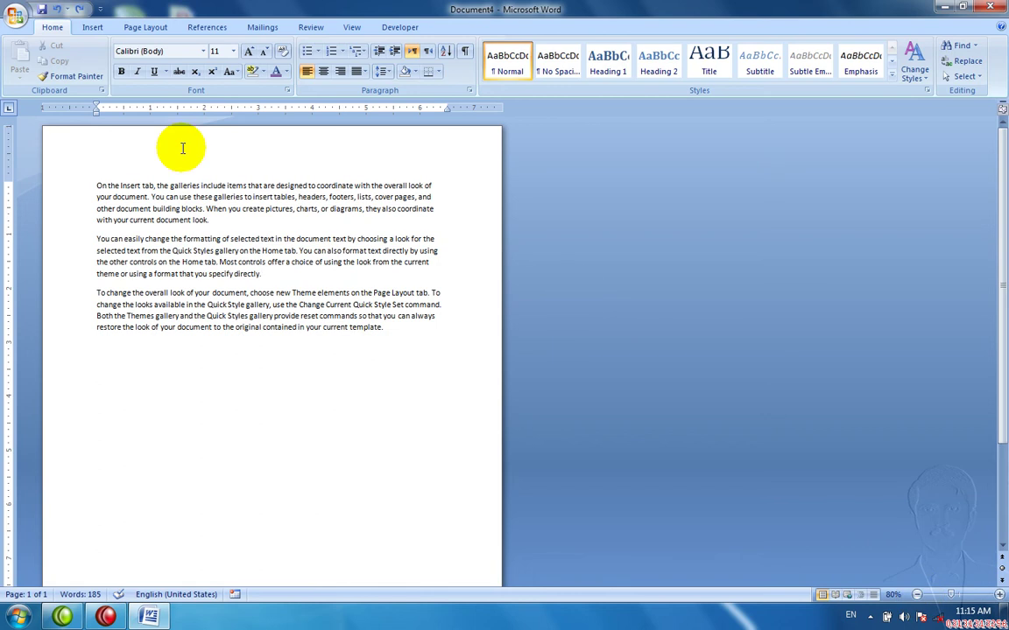
- Insert a page break from Page Layout > Breaks after the second paragraph, then undo it
click(145, 30)
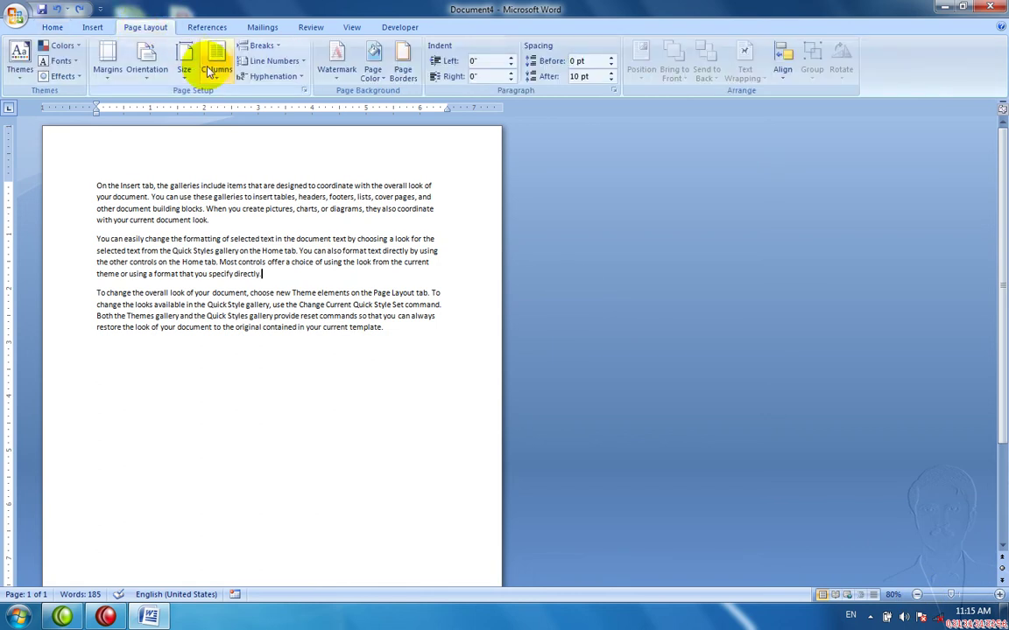
click(242, 46)
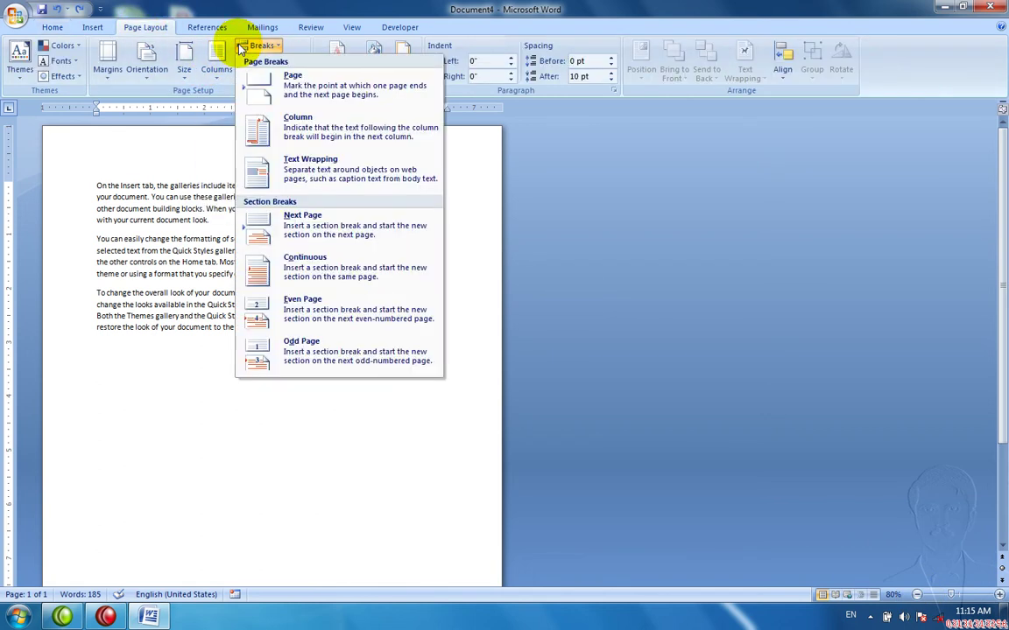
click(285, 88)
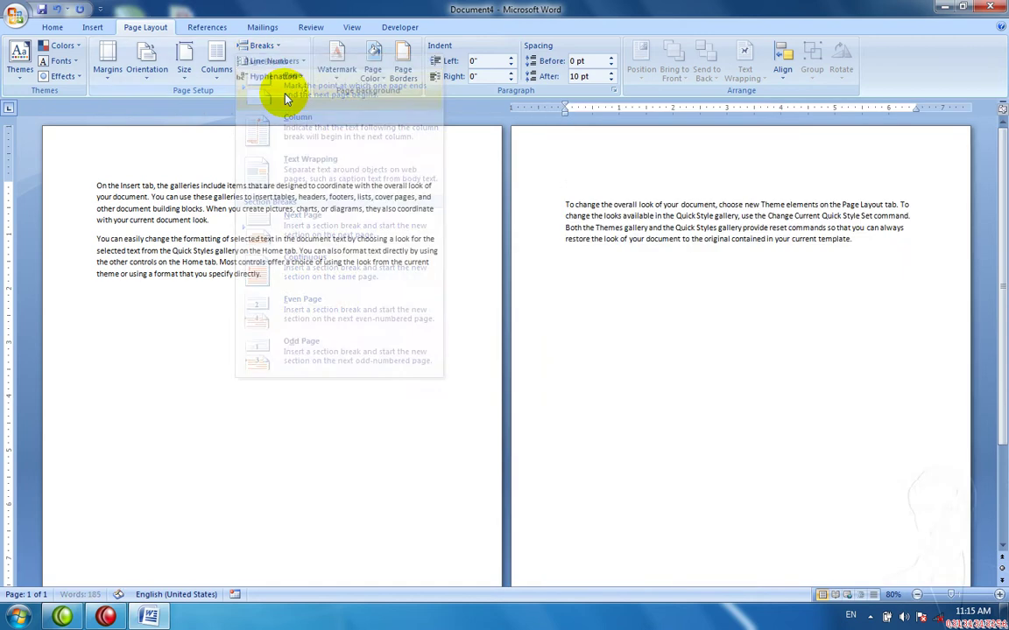
key(ctrl+z)
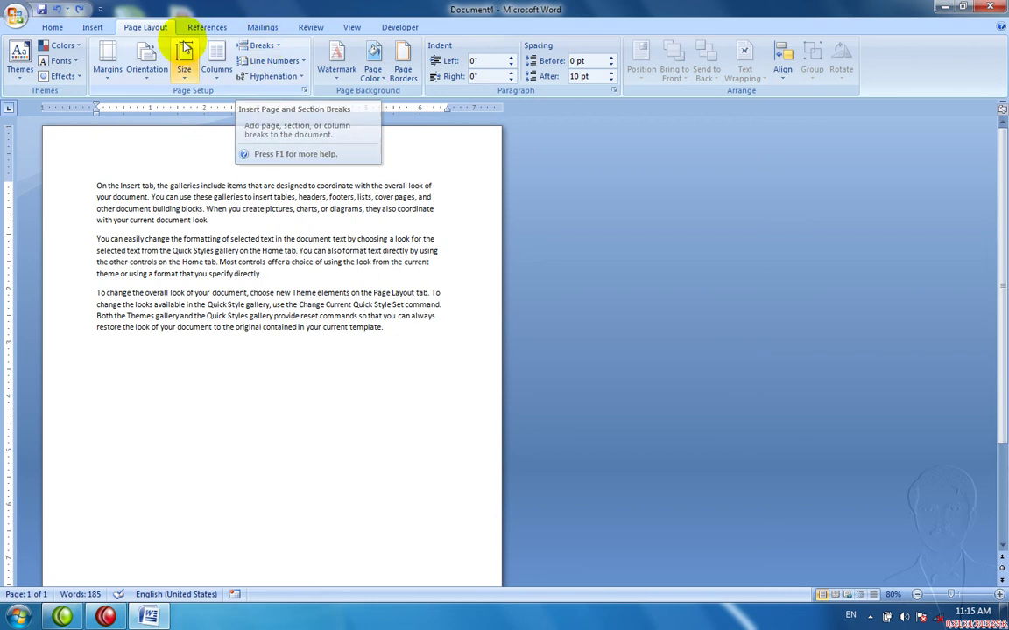
click(94, 29)
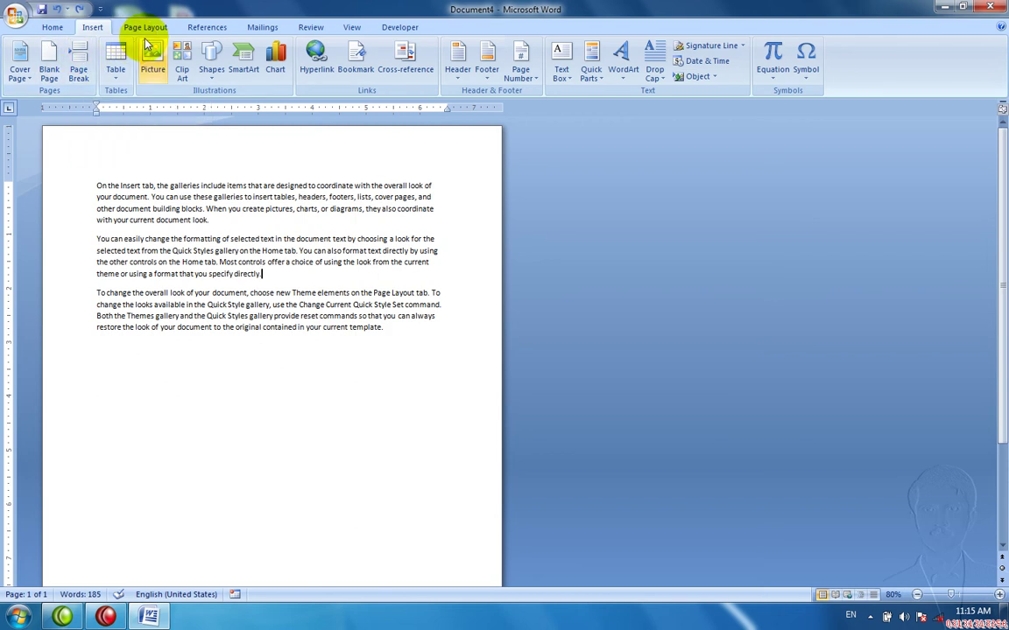
- Insert a Page Break after the second paragraph from the Insert commands, then undo it
click(143, 27)
click(264, 47)
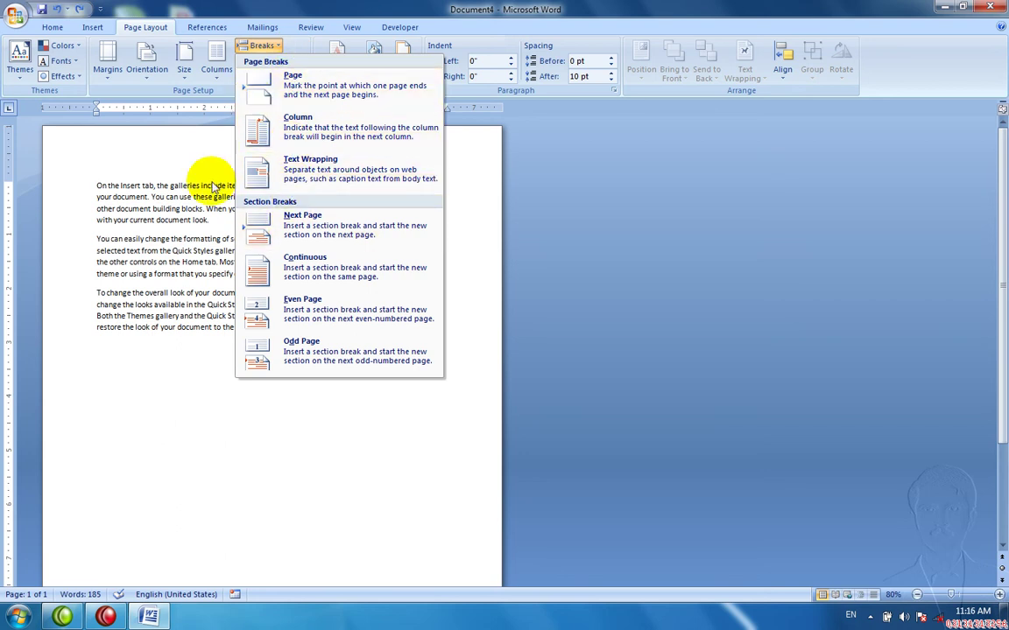
click(94, 29)
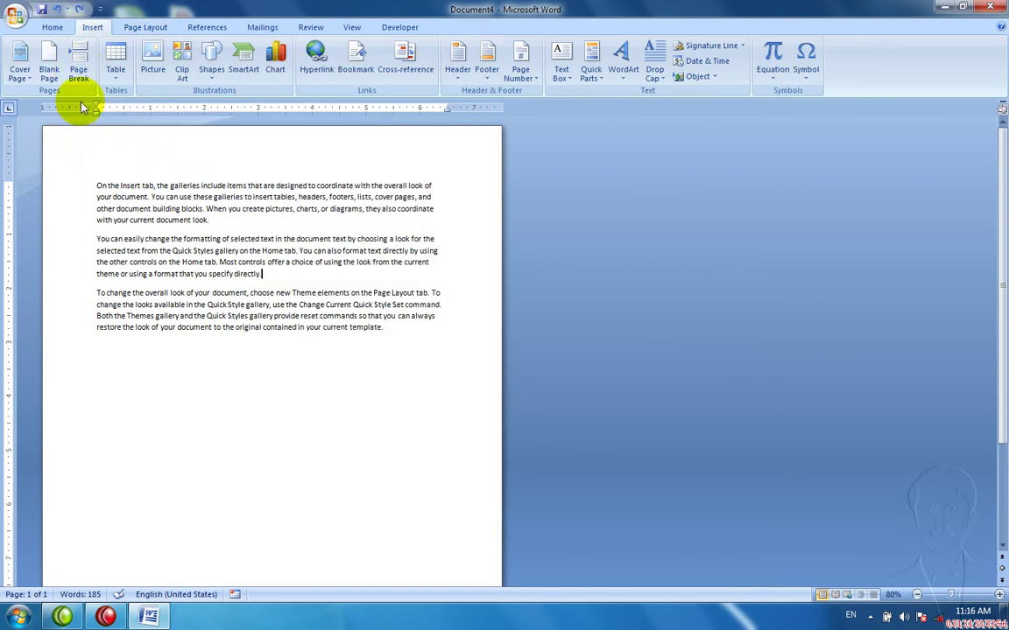
click(79, 73)
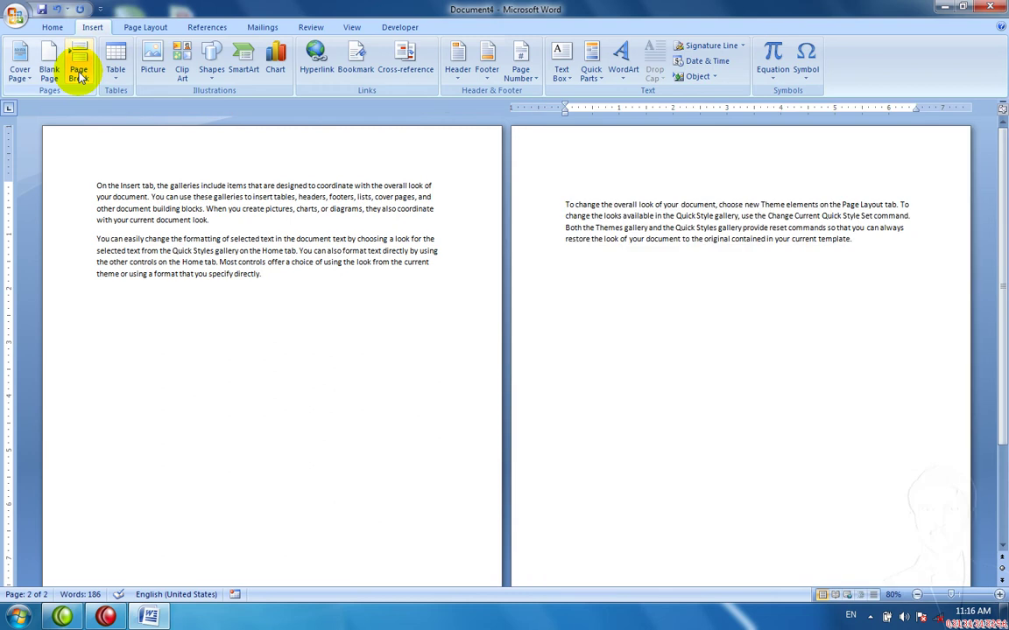
key(ctrl+z)
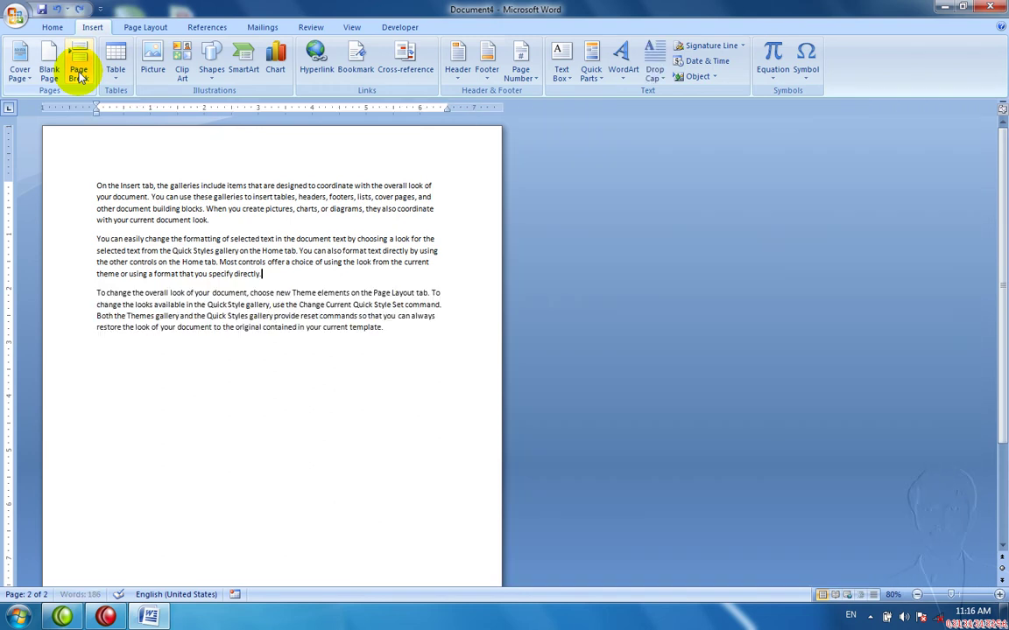
- Insert a Blank Page after the second paragraph and zoom to view the three pages
click(151, 31)
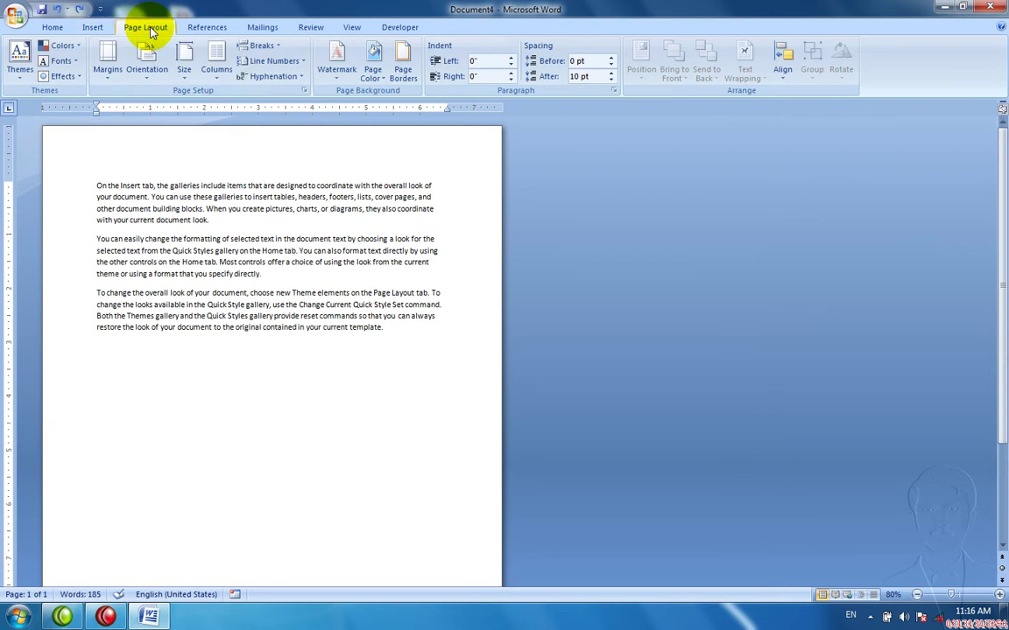
click(250, 50)
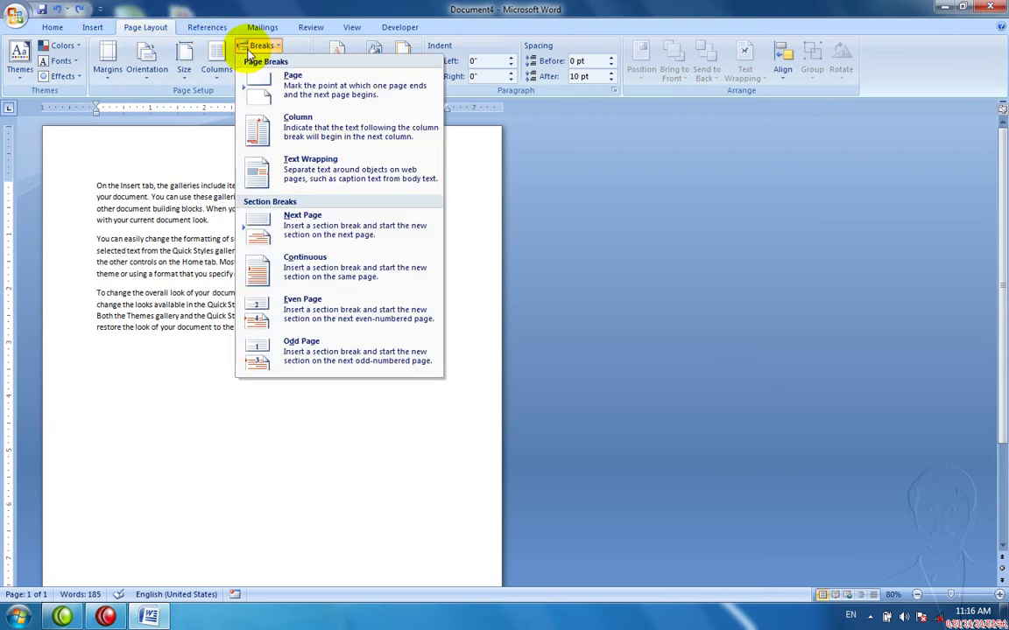
click(94, 27)
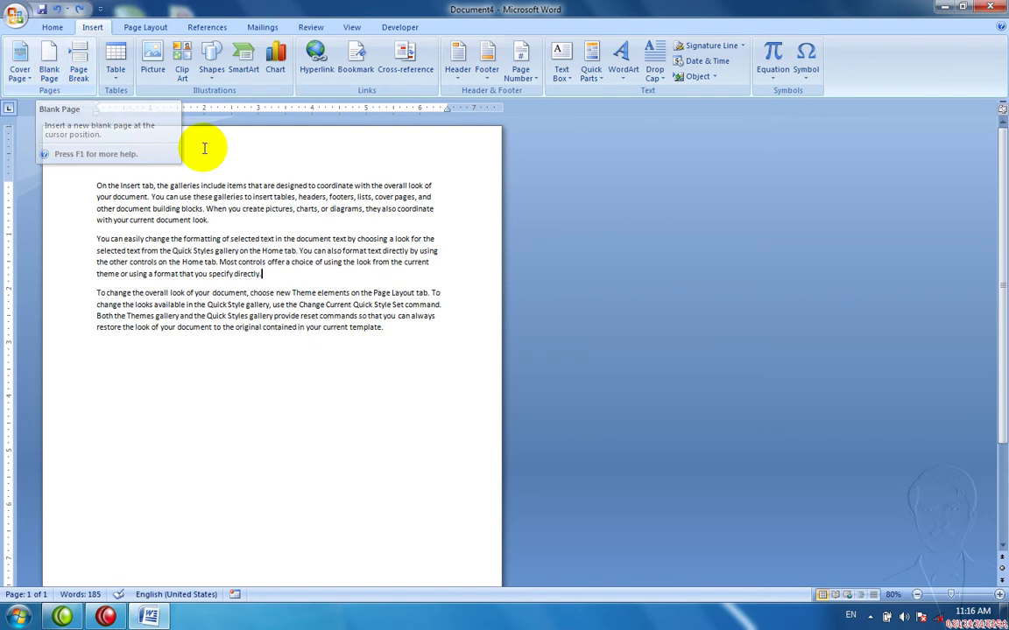
click(48, 70)
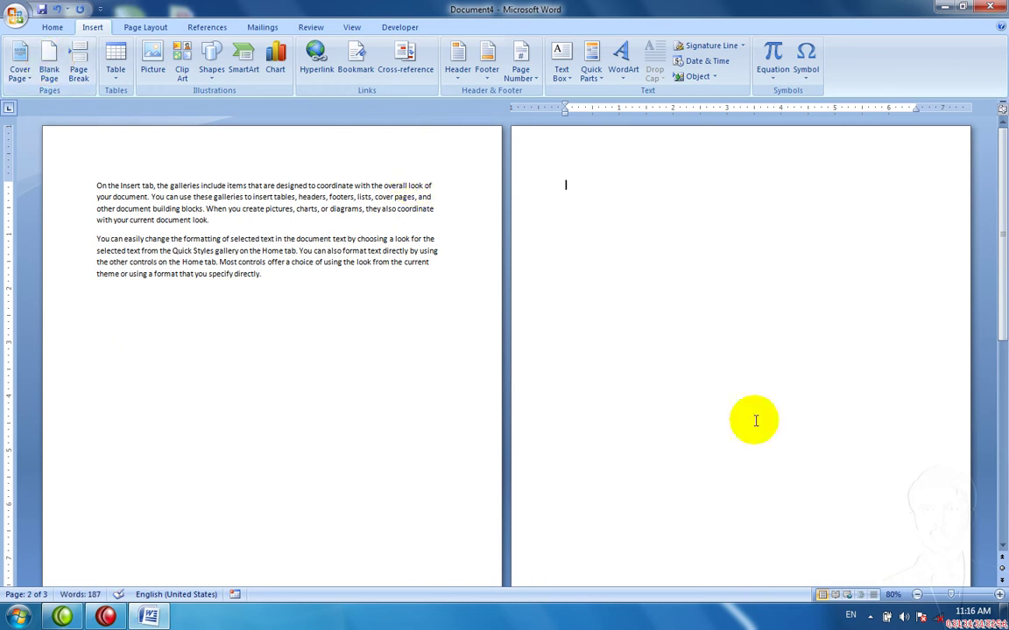
drag(951, 594, 936, 595)
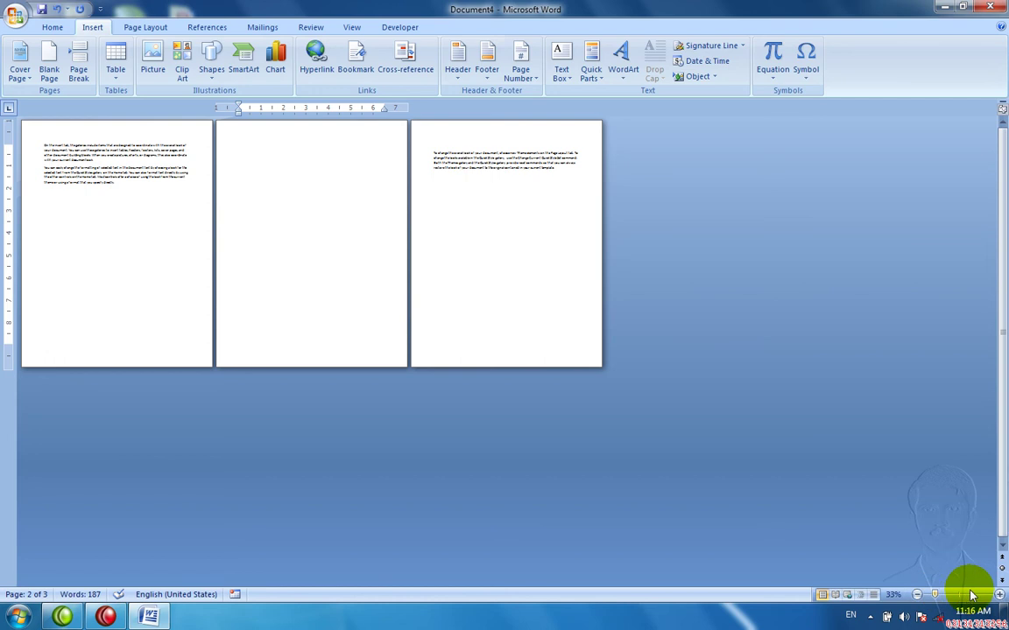
drag(941, 595, 963, 596)
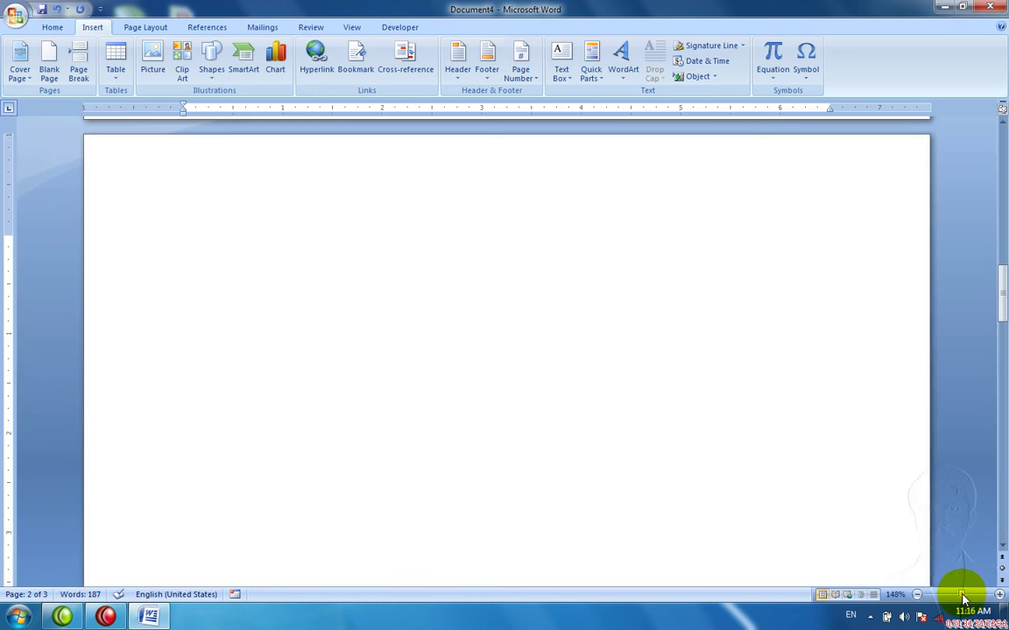
- Close Document4 without saving and start a new document with =rand() sample text
key(ctrl+w)
key(n)
key(ctrl+n)
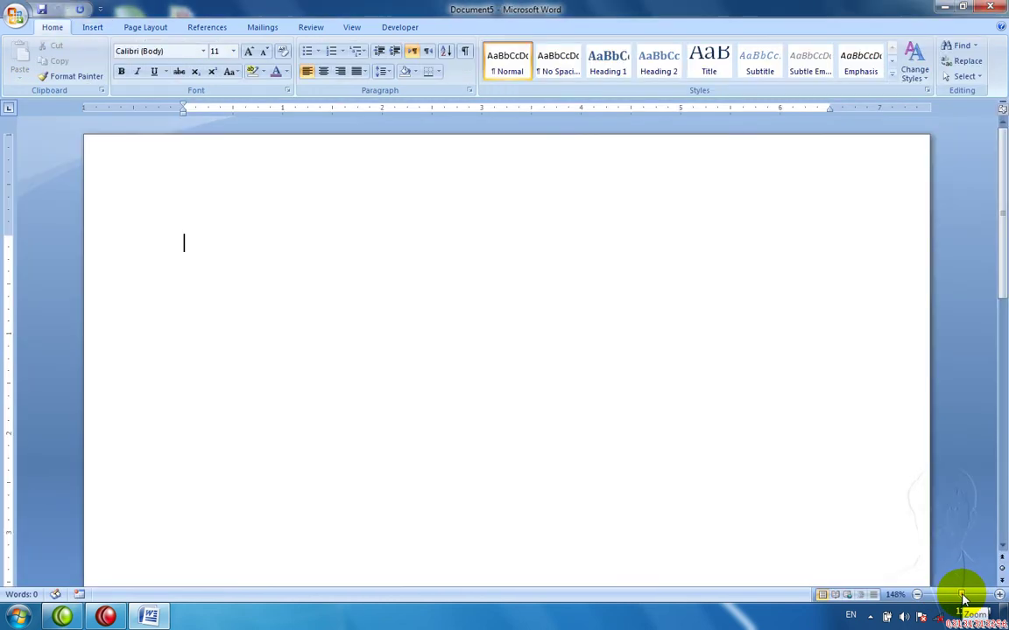
text(=ran)
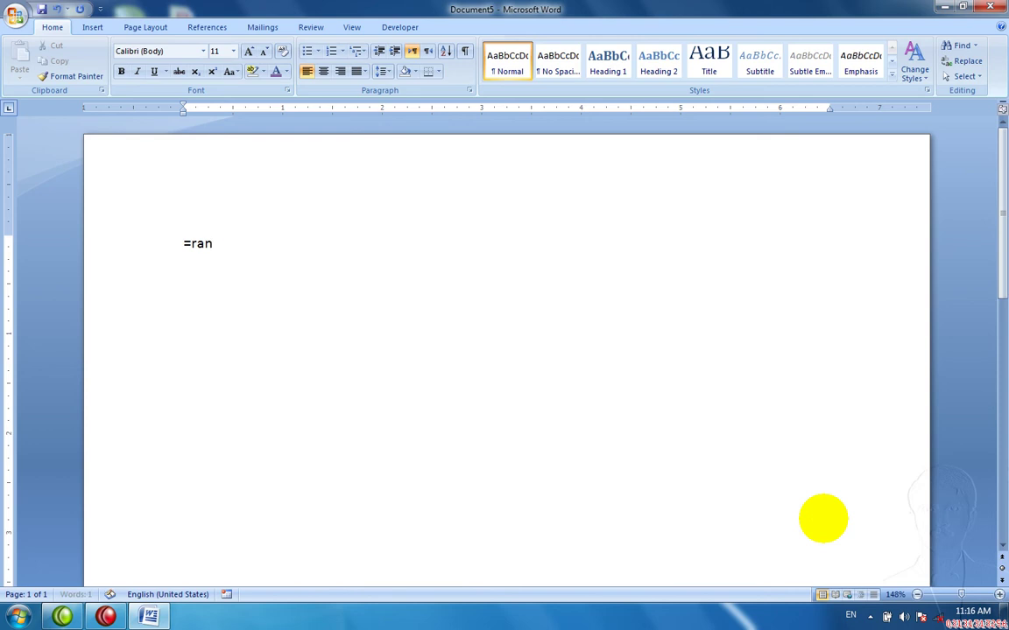
text(d())
key(Return)
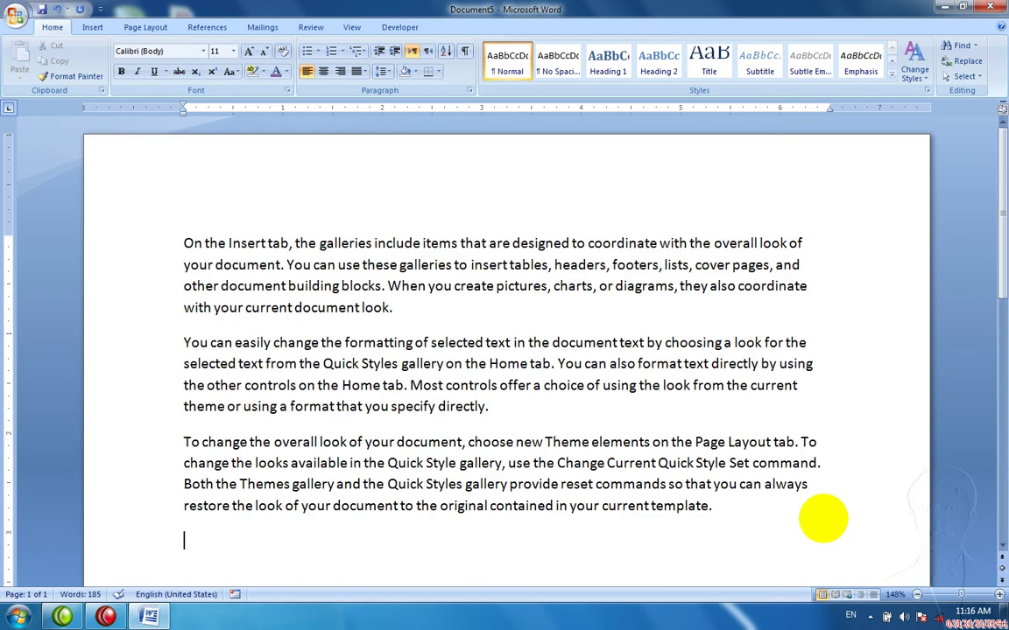
drag(963, 594, 960, 595)
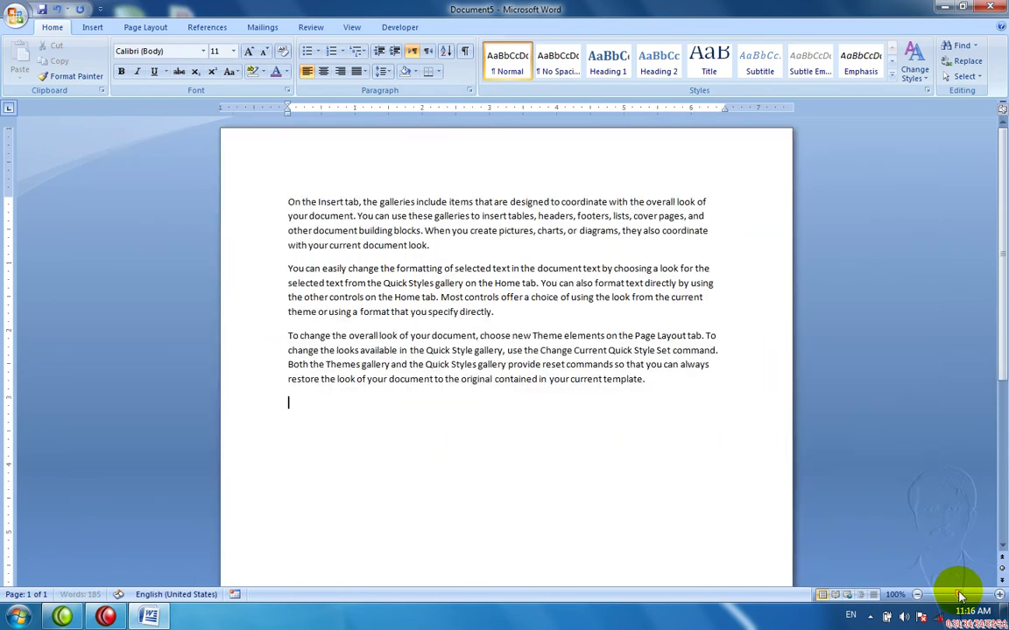
- Paste more copies of the sample paragraphs around a page break, then return to the top
click(173, 29)
click(249, 45)
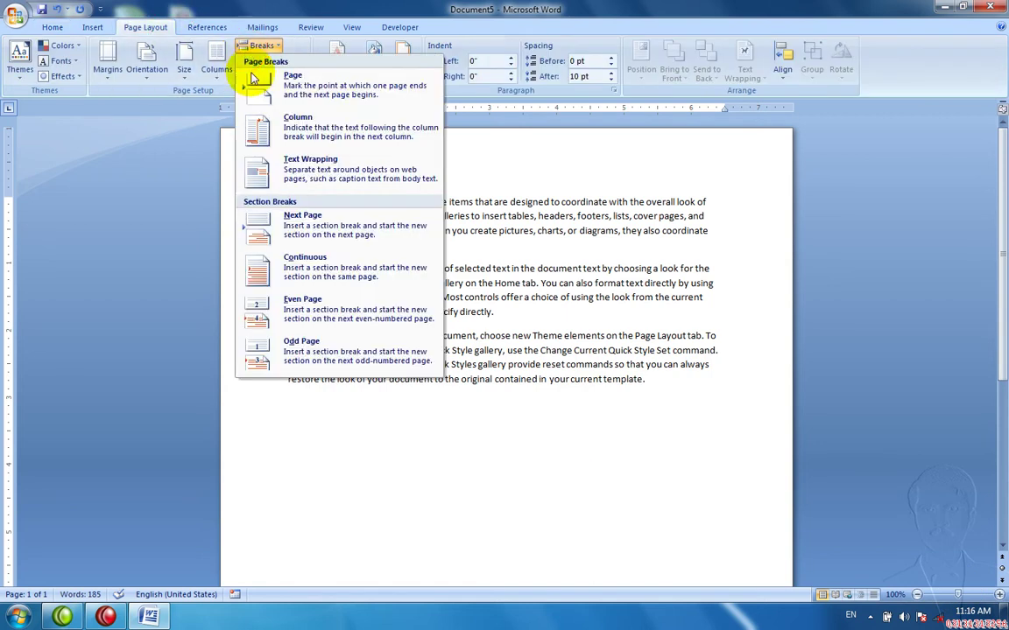
click(604, 338)
text(On the Insert tab, the galleries include items that are designed to coordinate with the overall look of your document. You can use these galleries to insert tables, headers, footers, lists, cover pages, and other document building blocks. When you create pictures, charts, or diagrams, they also coordinate with your current document look. You can easily change the formatting of selected text in the document text by choosing a look for the selected text from the Quick Styles gallery on the Home tab. You can also format text directly by using the other controls on the Home tab. Most controls offer a choice of using the look from the current theme or using a format that you specify directly. To change the overall look of your document, choose new Theme elements on the Page Layout tab. To change the looks available in the Quick Style gallery, use the Change Current Quick Style Set command. Both the Themes gallery and the Quick Styles gallery provide reset commands so that you can always restore the look of your document to the original contained in your current template.)
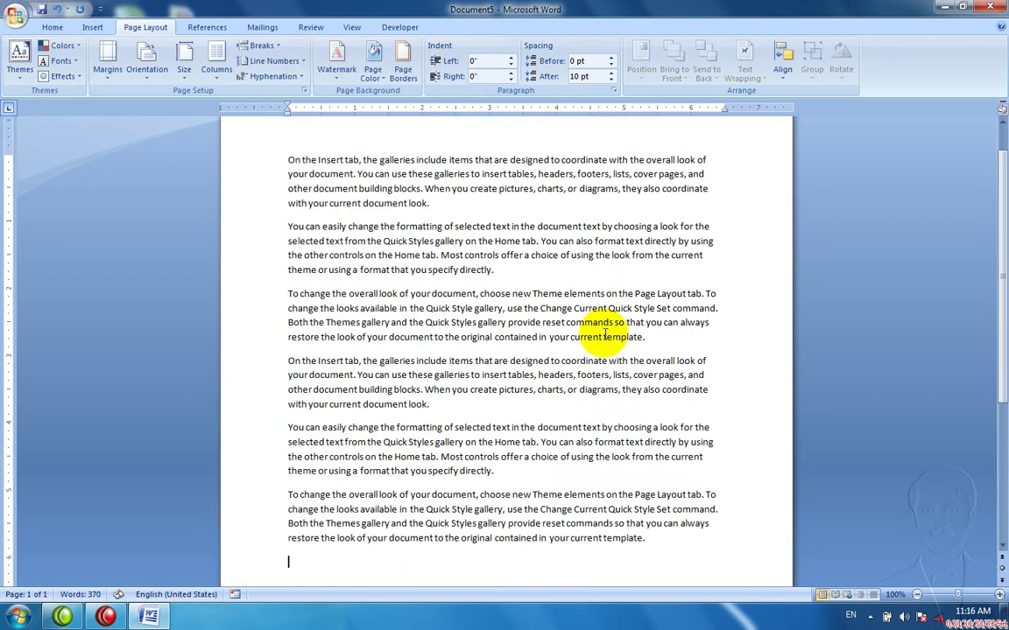
key(ctrl+Return)
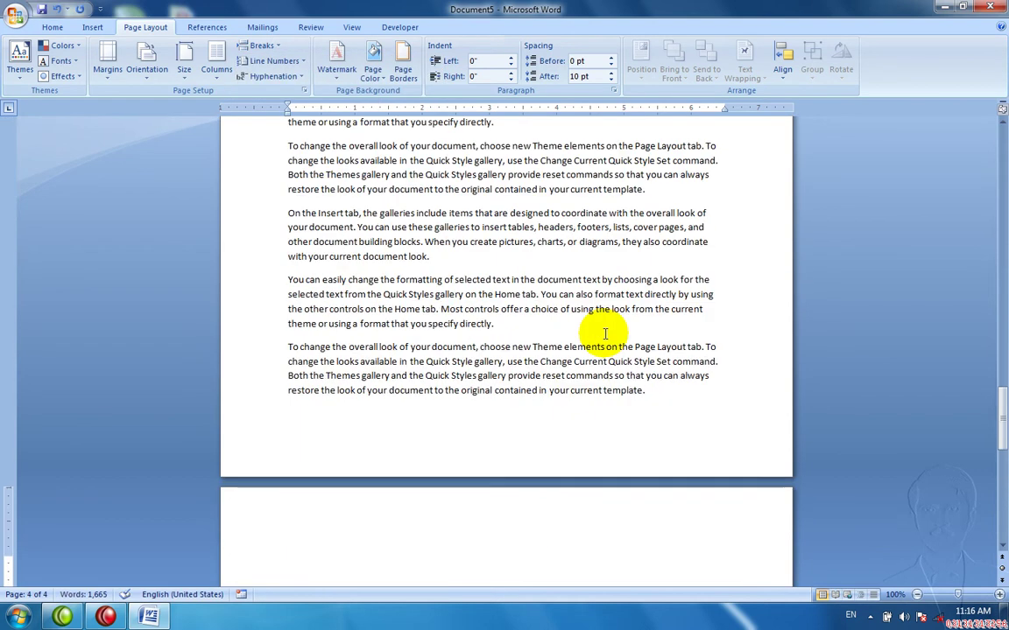
text(On the Insert tab, the galleries include items that are designed to coordinate with the overall look of your document. You can use these galleries to insert tables, headers, footers, lists, cover pages, and other document building blocks. When you create pictures, charts, or diagrams, they also coordinate with your current document look. You can easily change the formatting of selected text in the document text by choosing a look for the selected text from the Quick Styles gallery on the Home tab. You can also format text directly by using the other controls on the Home tab. Most controls offer a choice of using the look from the current theme or using a format that you specify directly. To change the overall look of your document, choose new Theme elements on the Page Layout tab. To change the looks available in the Quick Style gallery, use the Change Current Quick Style Set command. Both the Themes gallery and the Quick Styles gallery provide reset commands so that you can always restore the look of your document to the original contained in your current template.)
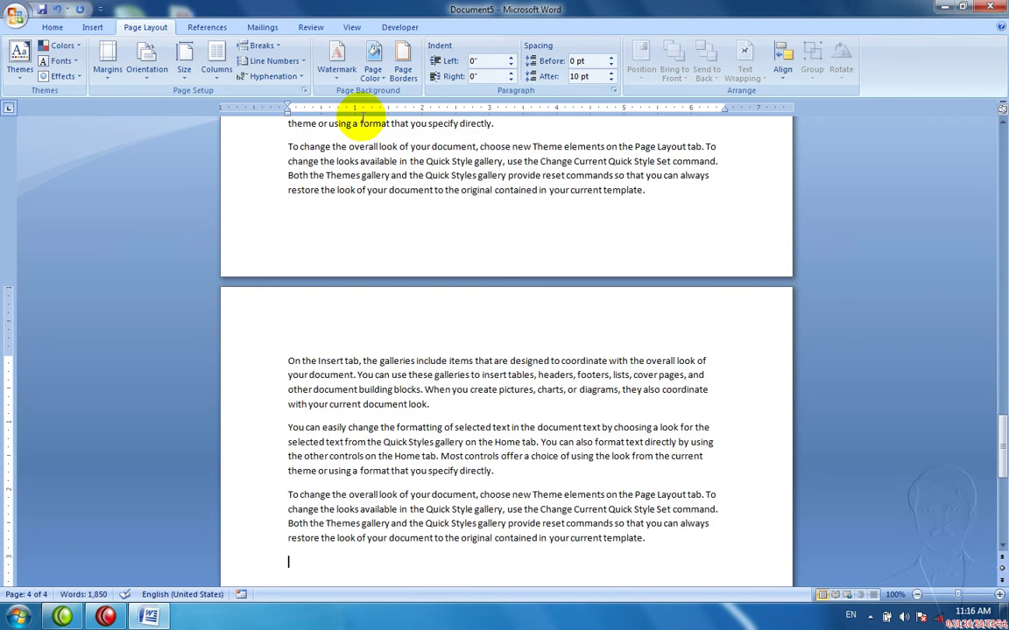
key(ctrl+Home)
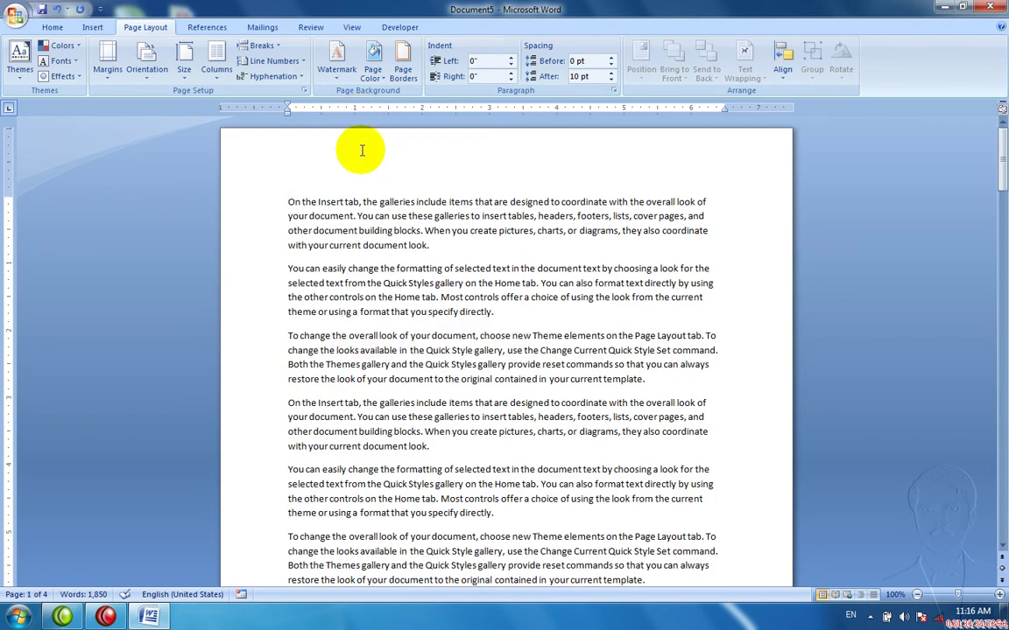
- Type 'Khyber Pakhtoon Khwa' in the page 1 header and close header editing
double_click(359, 163)
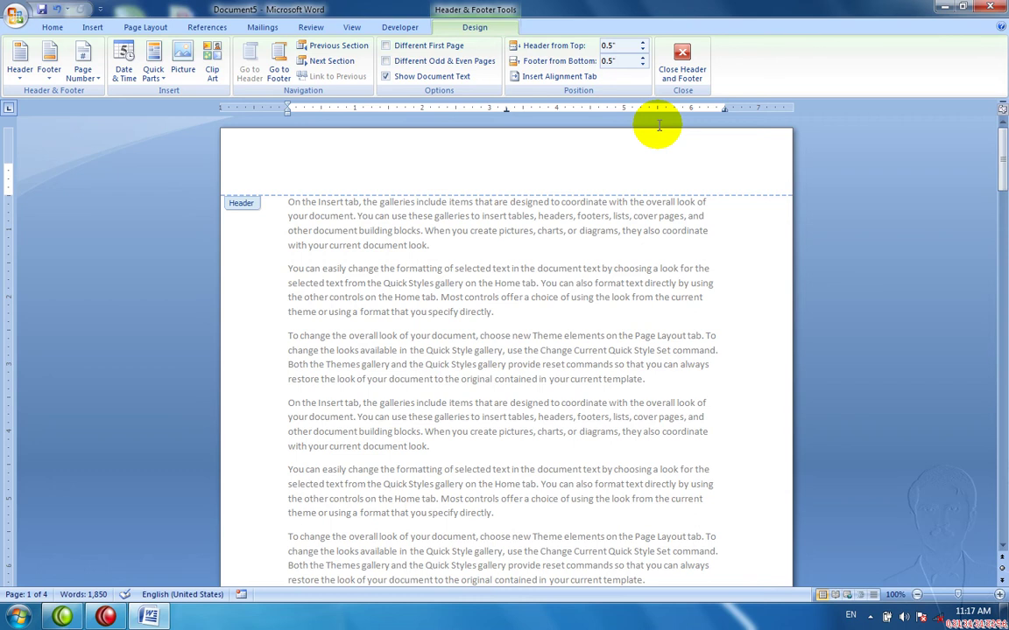
text(Khyv)
text(e)
key(BackSpace)
key(BackSpace)
text(ber)
text( Pakhtoon )
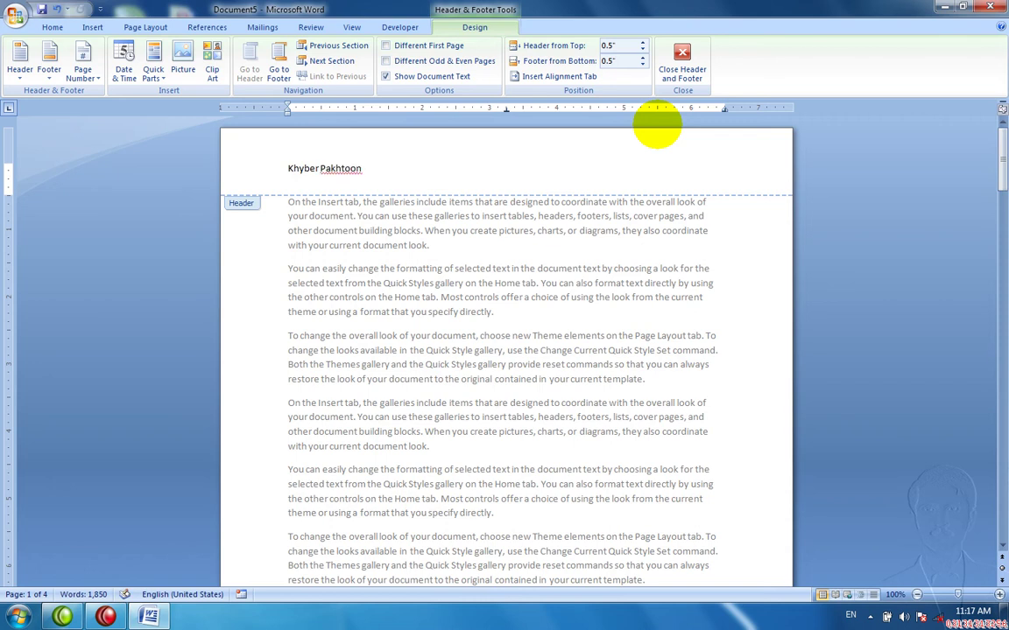
text(Khwa)
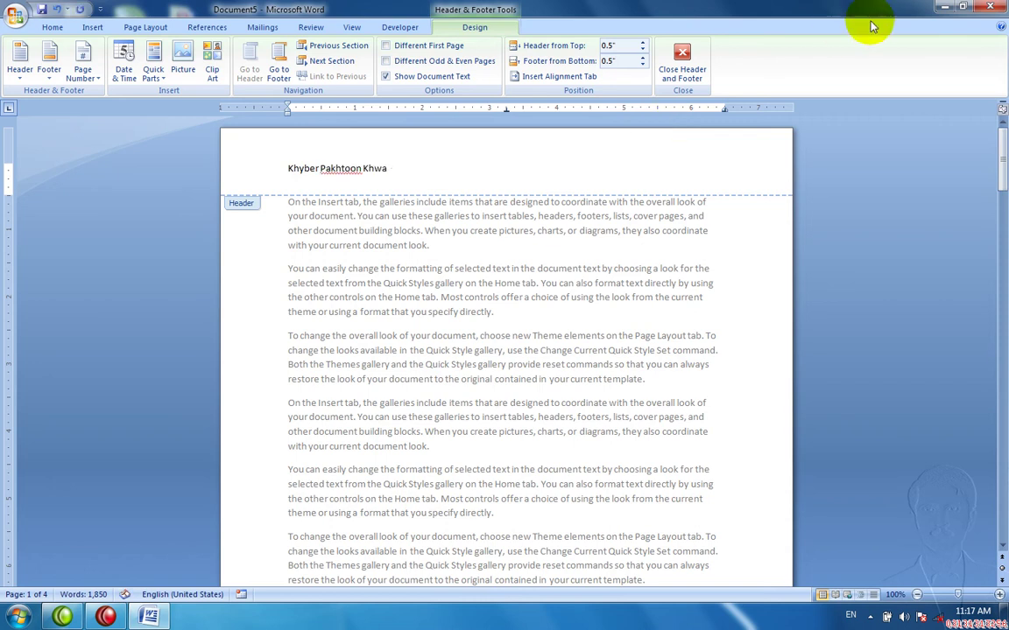
click(707, 58)
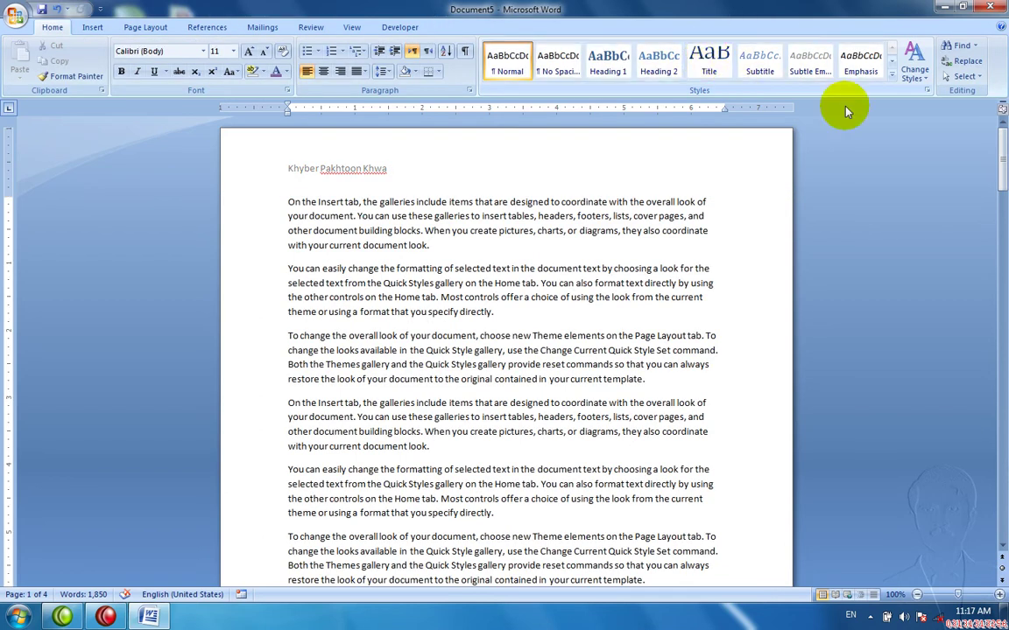
- Add =rand() sample paragraphs after the last paragraph, then page-break and paste more text onto page 5
drag(1001, 189, 1001, 473)
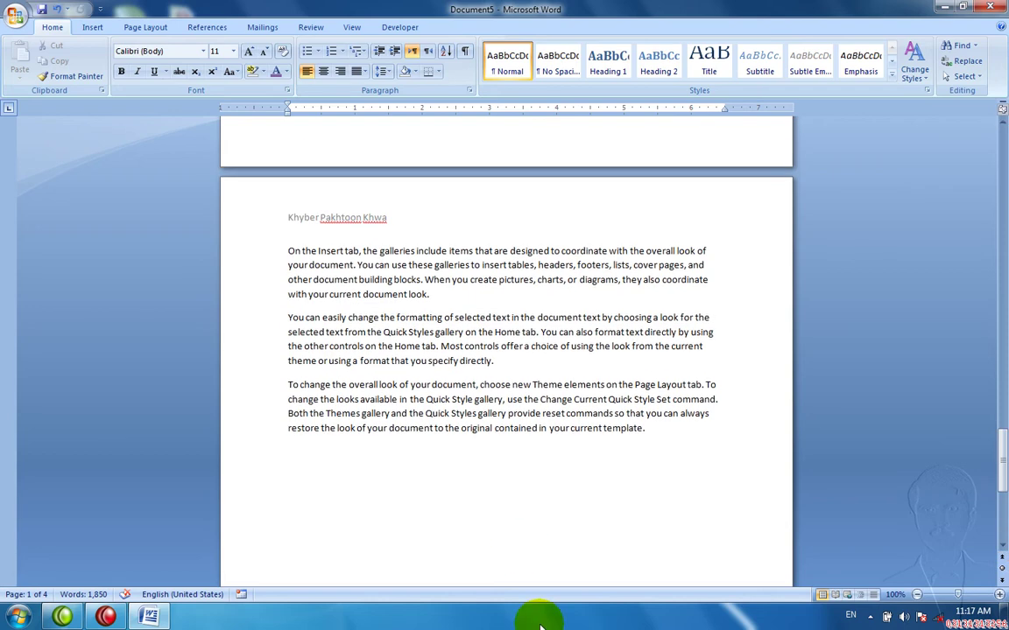
click(520, 547)
text(=ra)
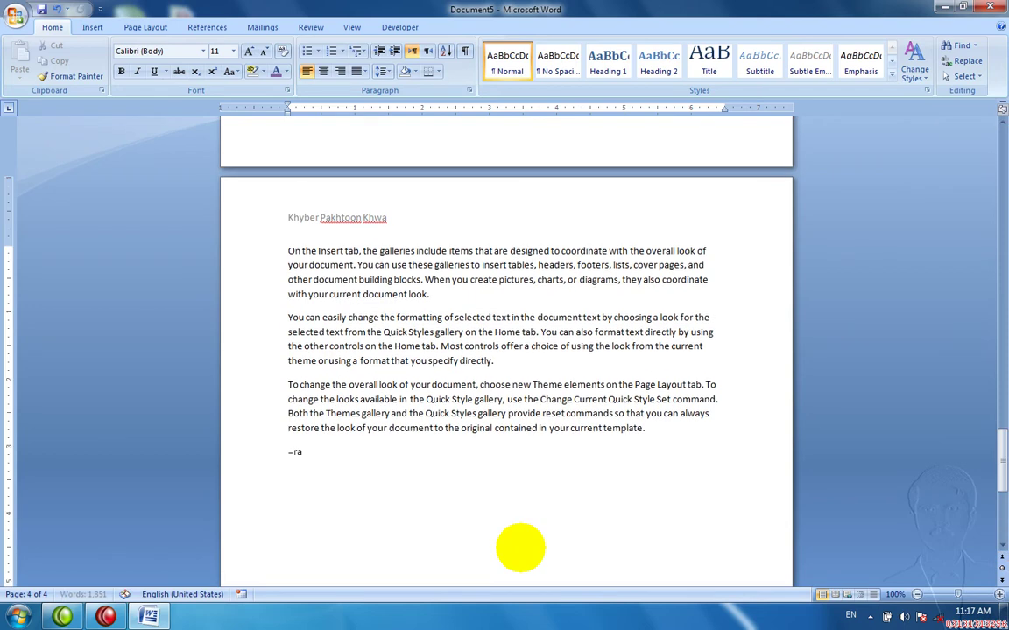
text(nd())
key(Return)
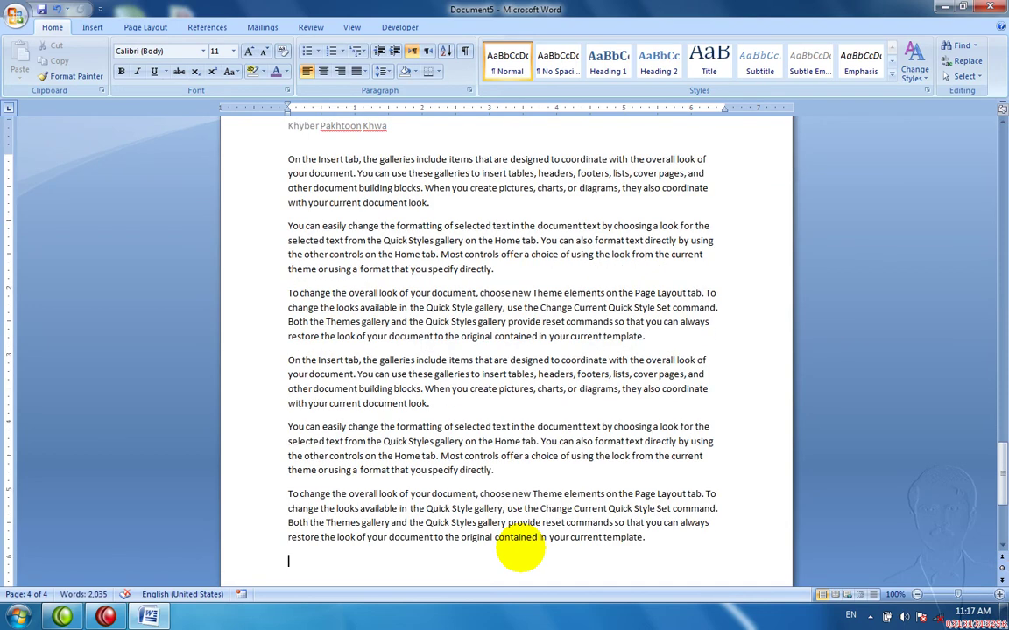
key(ctrl+Return)
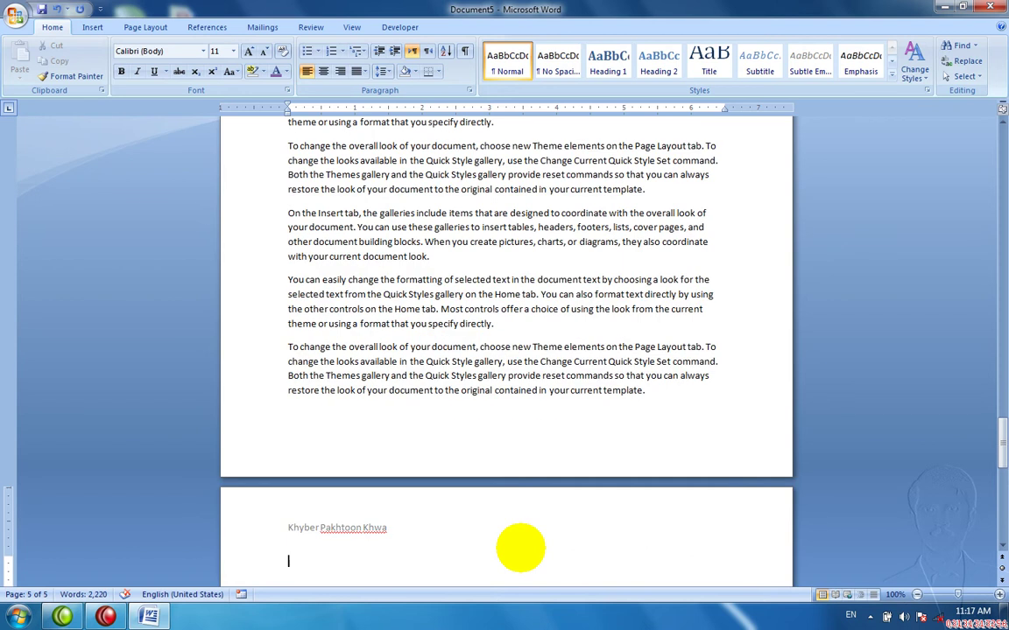
text(On the Insert tab, the galleries include items that are designed to coordinate with the overall look of your document. You can use these galleries to insert tables, headers, footers, lists, cover pages, and other document building blocks. When you create pictures, charts, or diagrams, they also coordinate with your current document look. You can easily change the formatting of selected text in the document text by choosing a look for the selected text from the Quick Styles gallery on the Home tab. You can also format text directly by using the other controls on the Home tab. Most controls offer a choice of using the look from the current theme or using a format that you specify directly. To change the overall look of your document, choose new Theme elements on the Page Layout tab. To change the looks available in the Quick Style gallery, use the Change Current Quick Style Set command. Both the Themes gallery and the Quick Styles gallery provide reset commands so that you can always restore the look of your document to the original contained in your current template.)
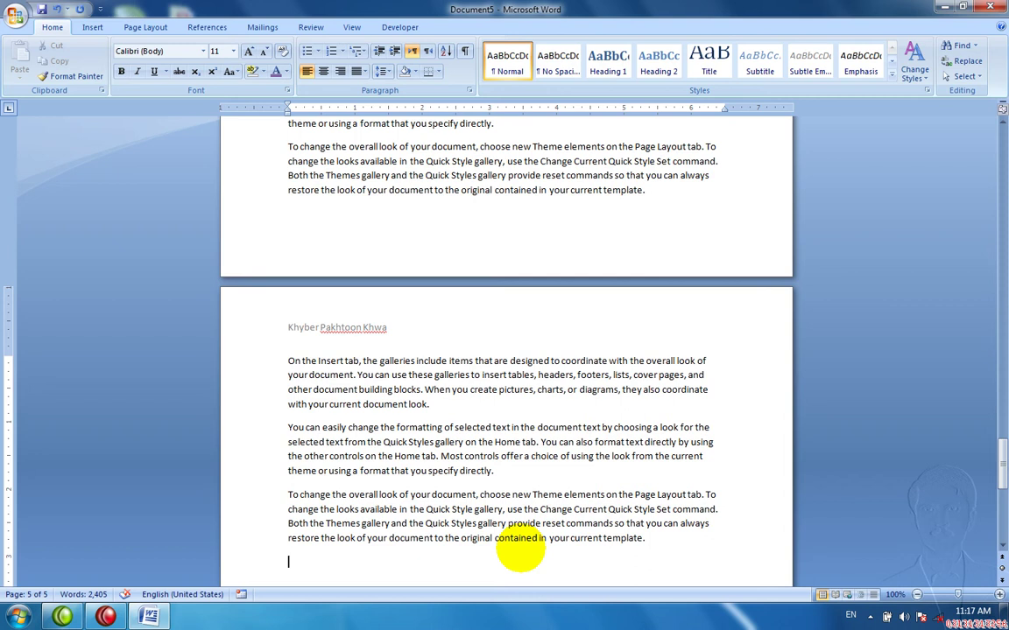
- Replace the page 5 header text with 'Ms office' and close the header
double_click(374, 338)
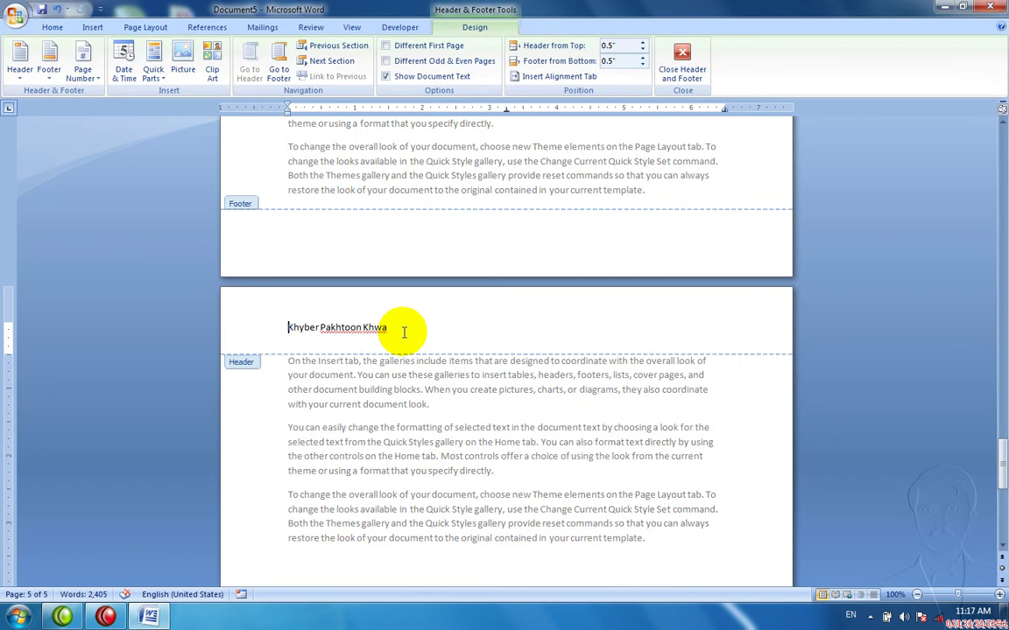
drag(402, 332, 293, 334)
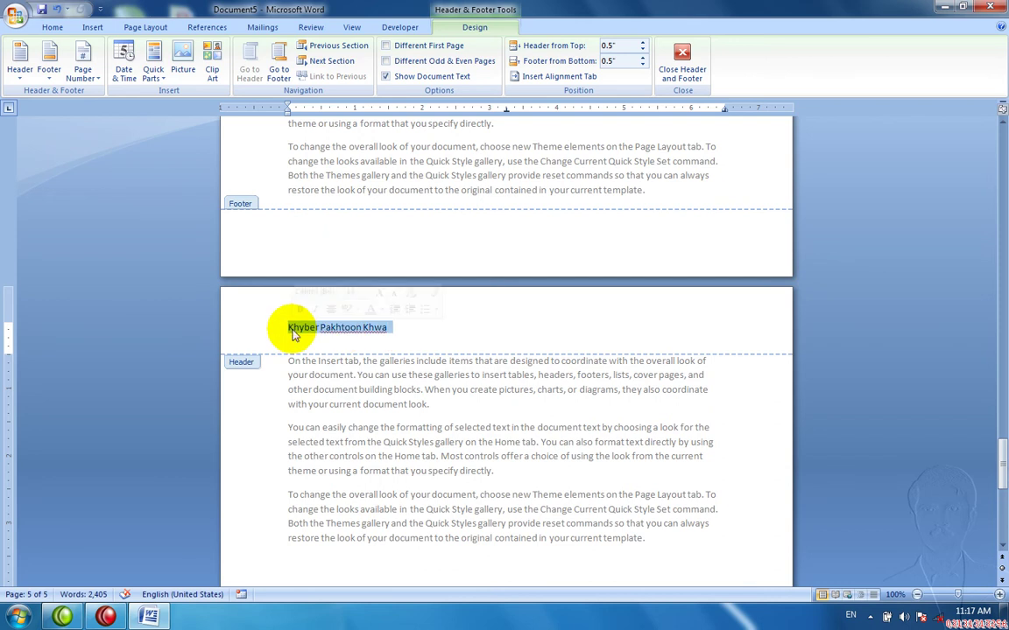
text(P)
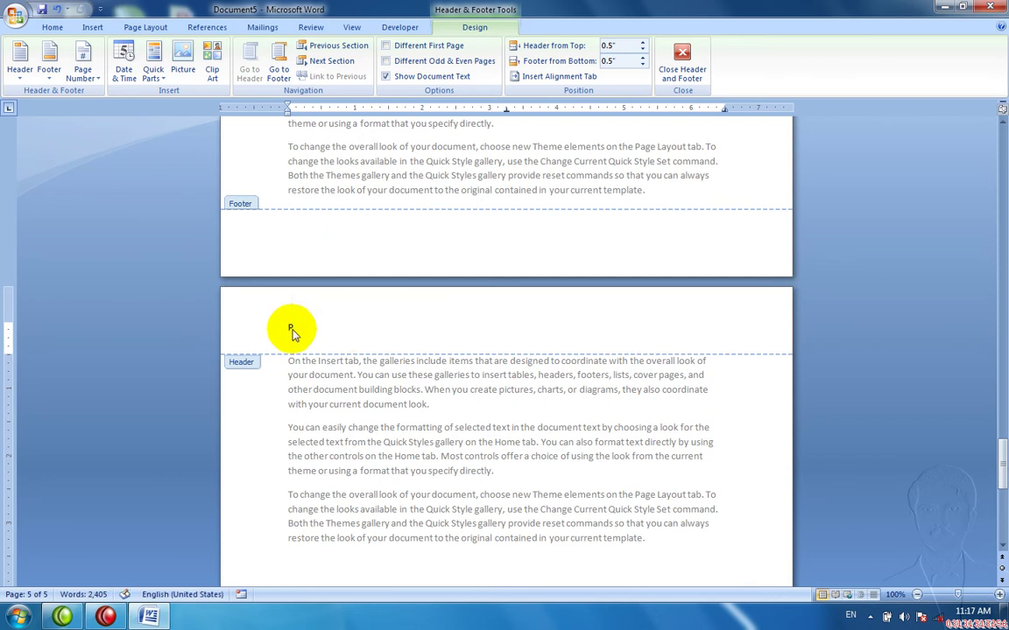
key(BackSpace)
text(Ms)
text( office)
click(677, 74)
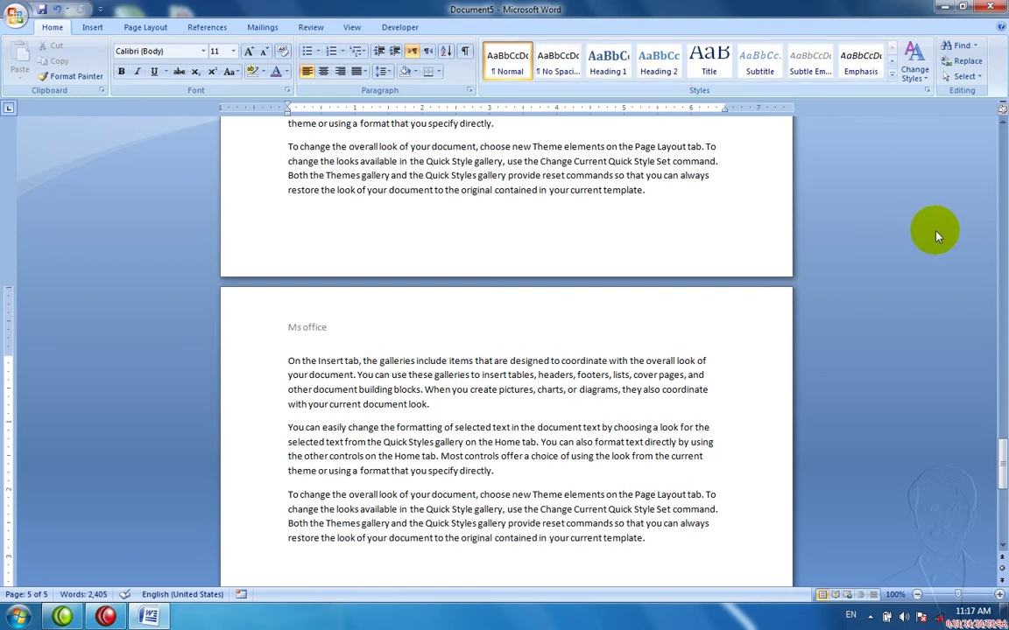
- Scroll back to the page 5 header and briefly reopen and close it to check it
drag(1001, 461, 1001, 359)
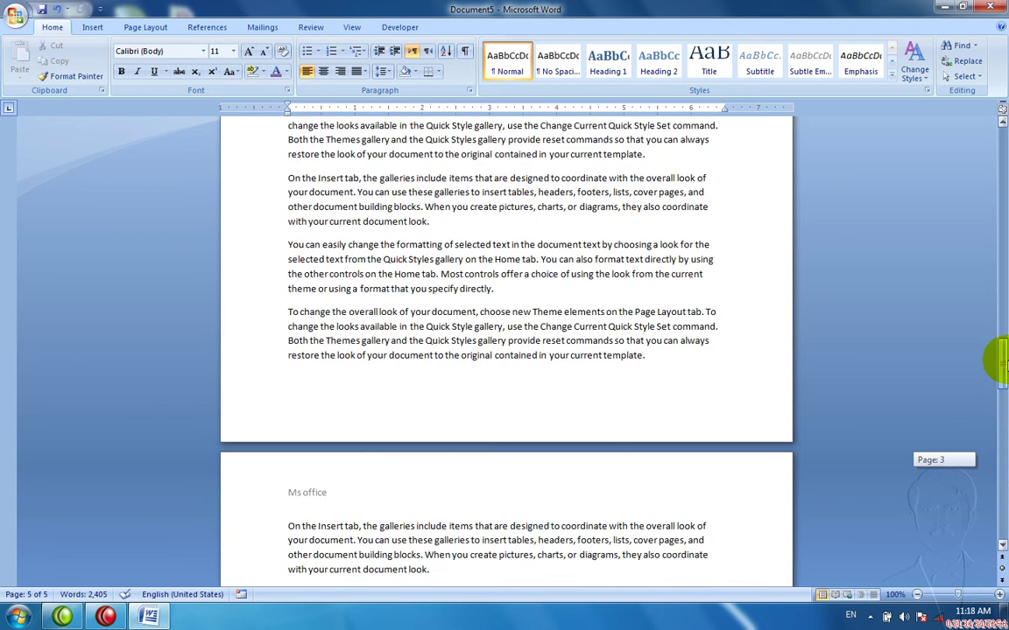
mouse_move(1001, 359)
mouse_down()
mouse_move(1001, 480)
mouse_move(1000, 442)
mouse_up()
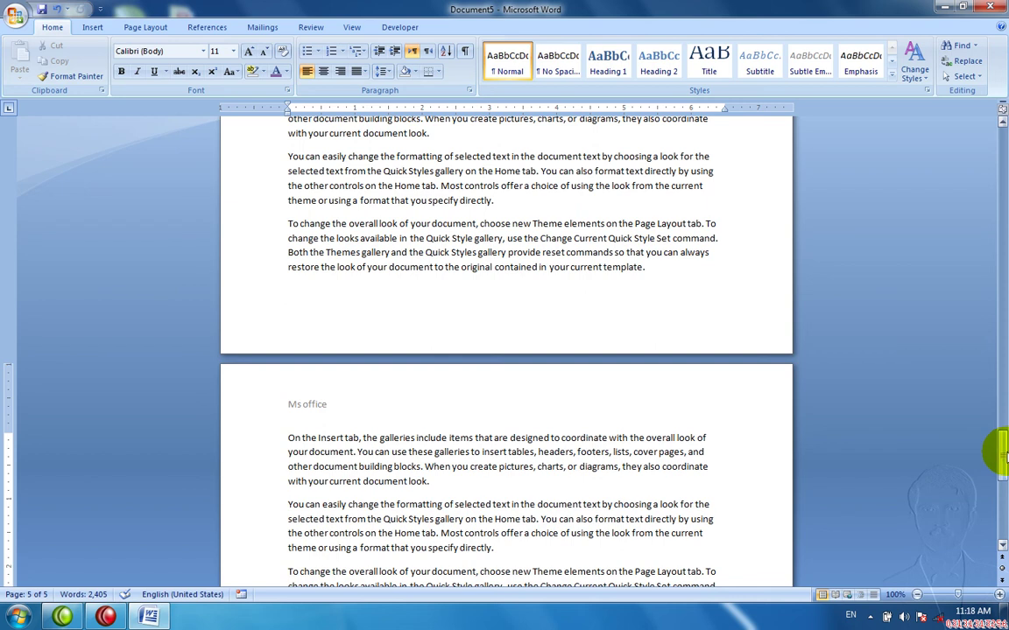
double_click(337, 384)
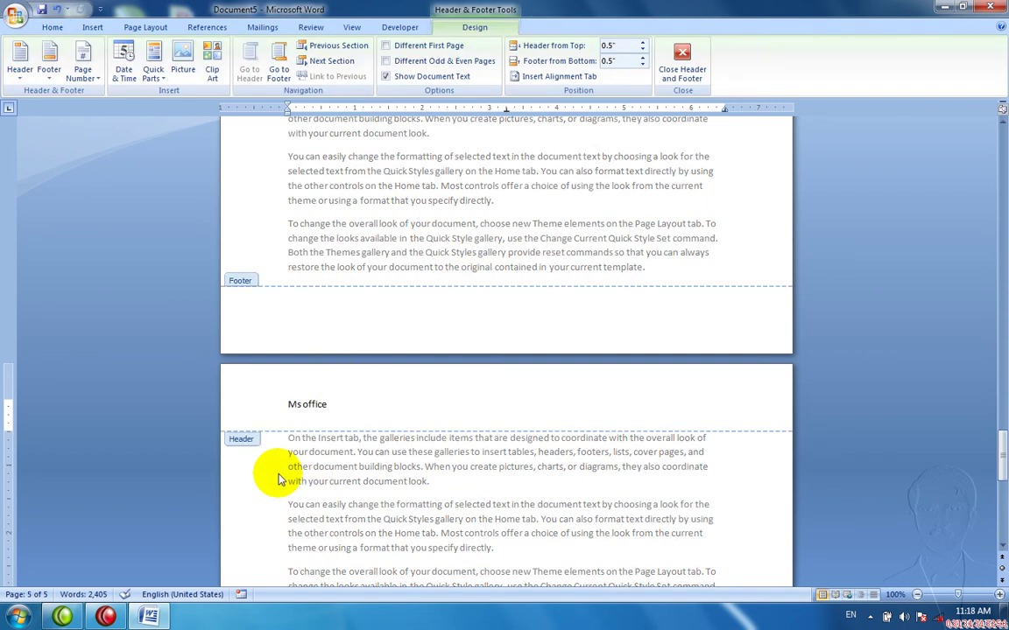
click(678, 65)
click(92, 27)
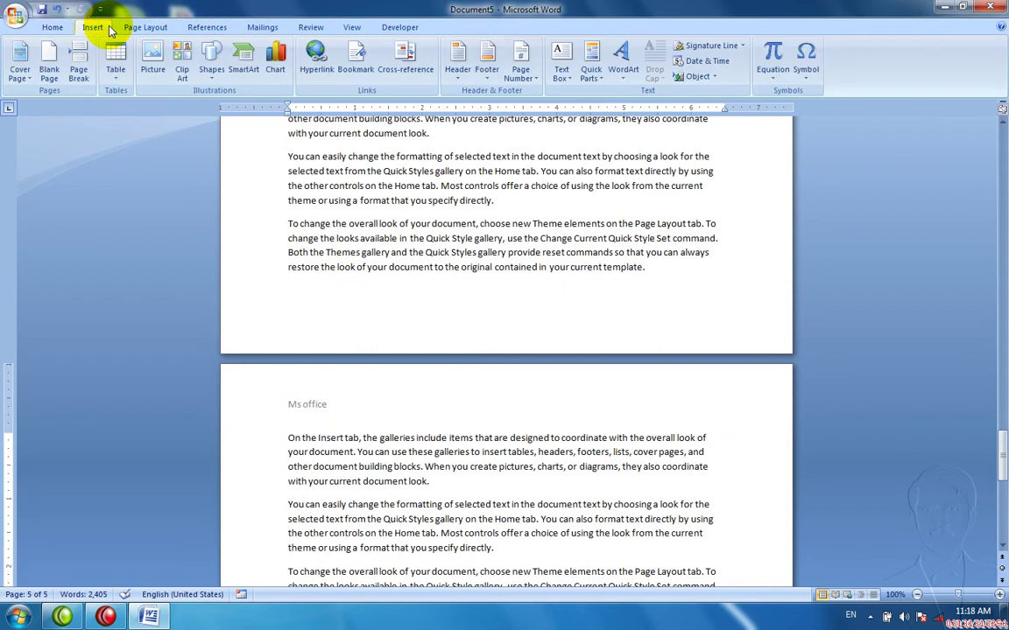
- Open the header through Insert > Header > Edit Header and select the 'Ms office' text
click(486, 74)
click(459, 75)
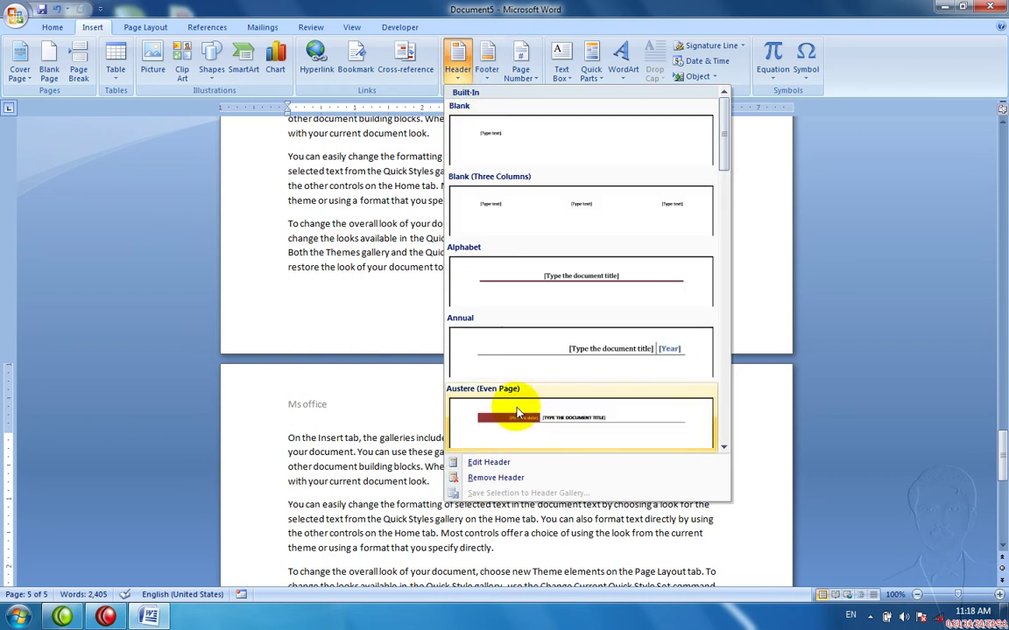
click(487, 463)
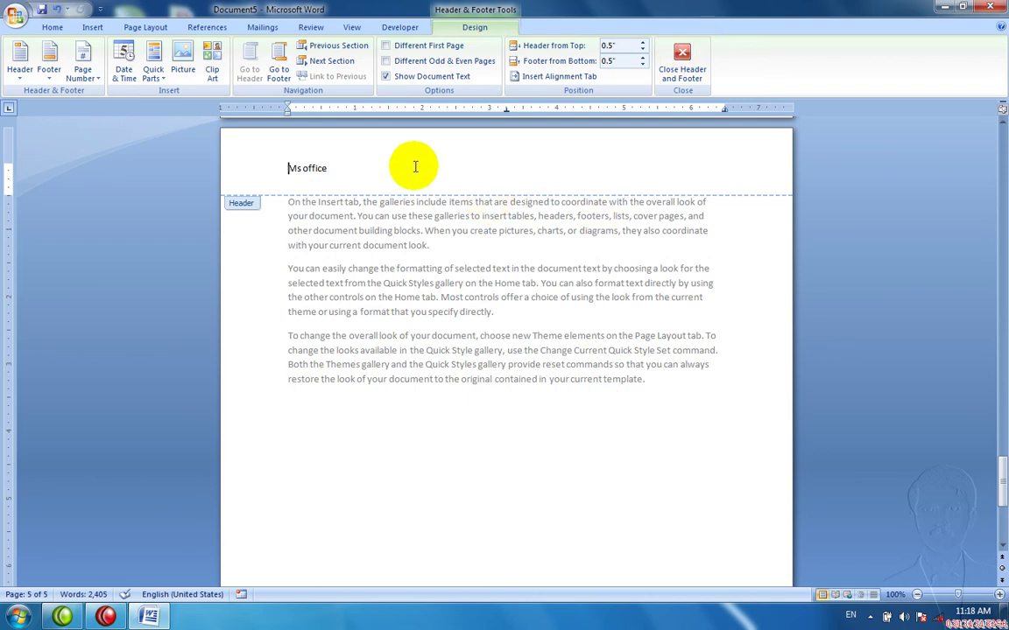
drag(385, 166, 289, 164)
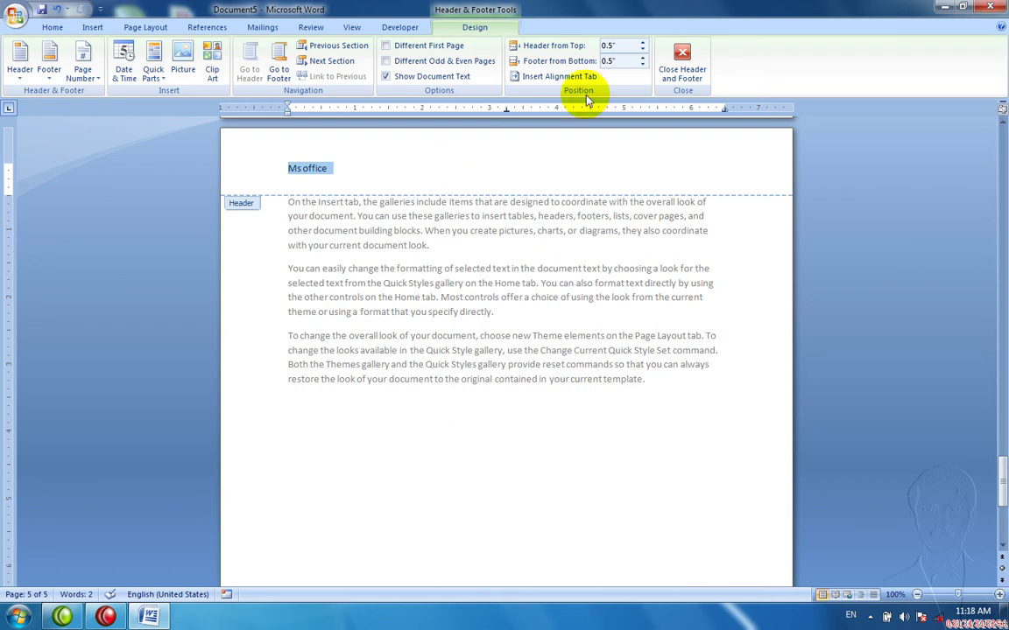
click(677, 72)
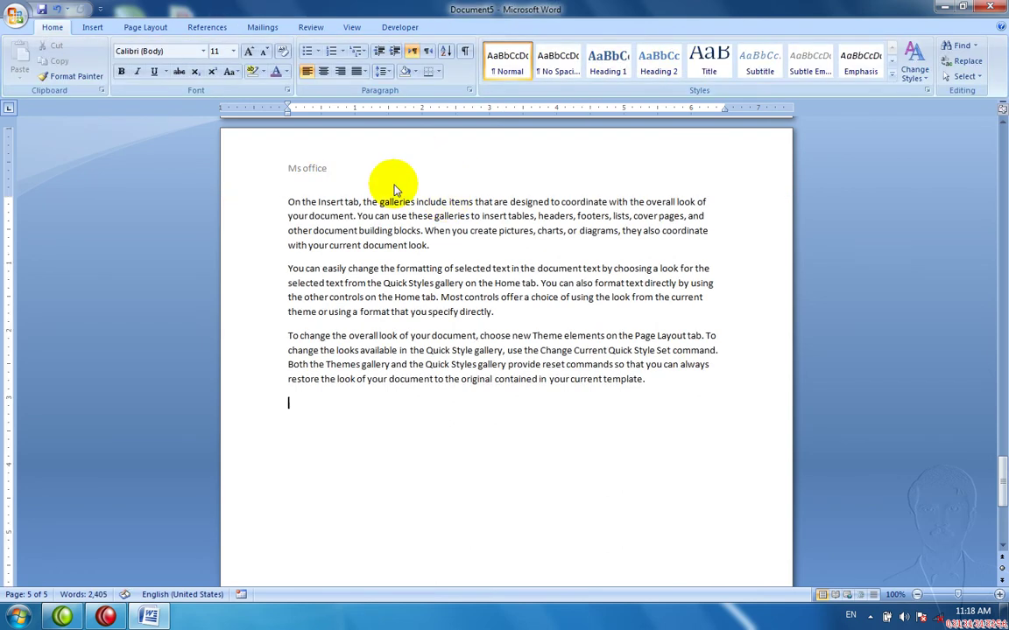
- Replace the 'Ms office' header text with 'Corel Draw' and close header editing
double_click(329, 172)
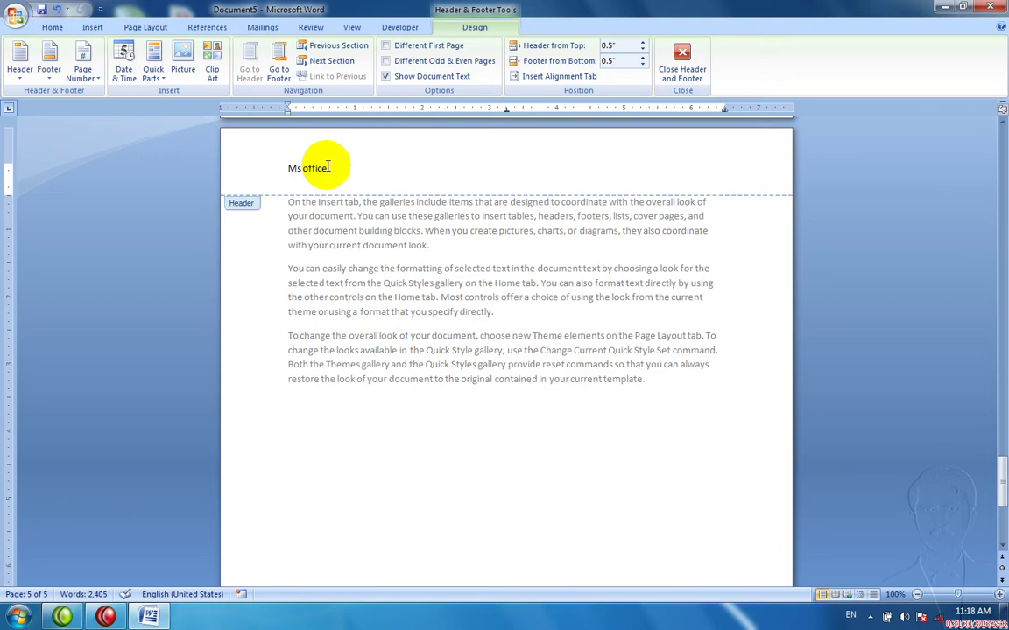
drag(328, 168, 286, 169)
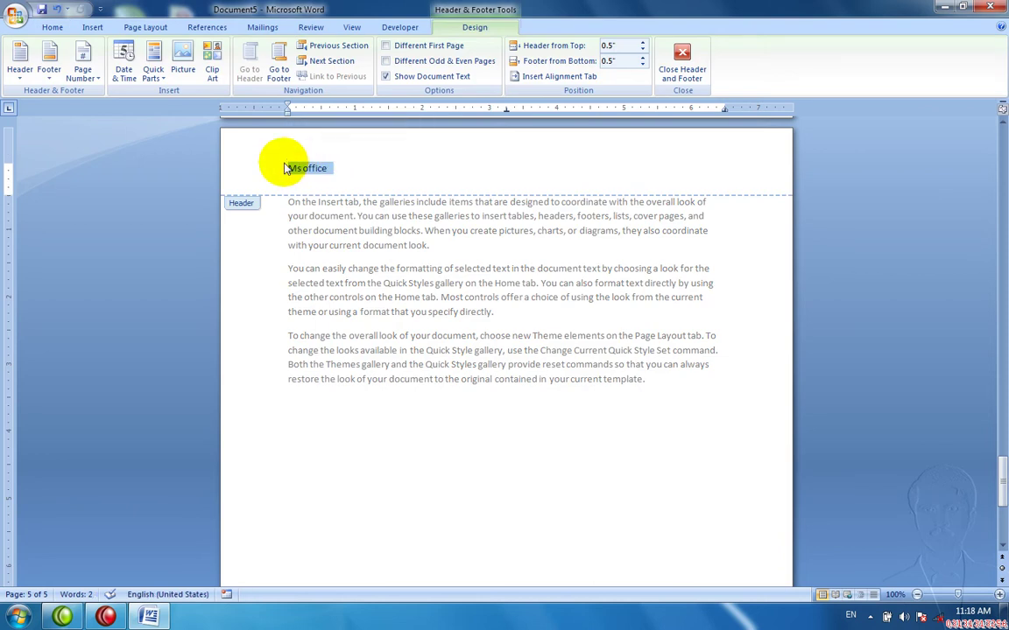
key(Delete)
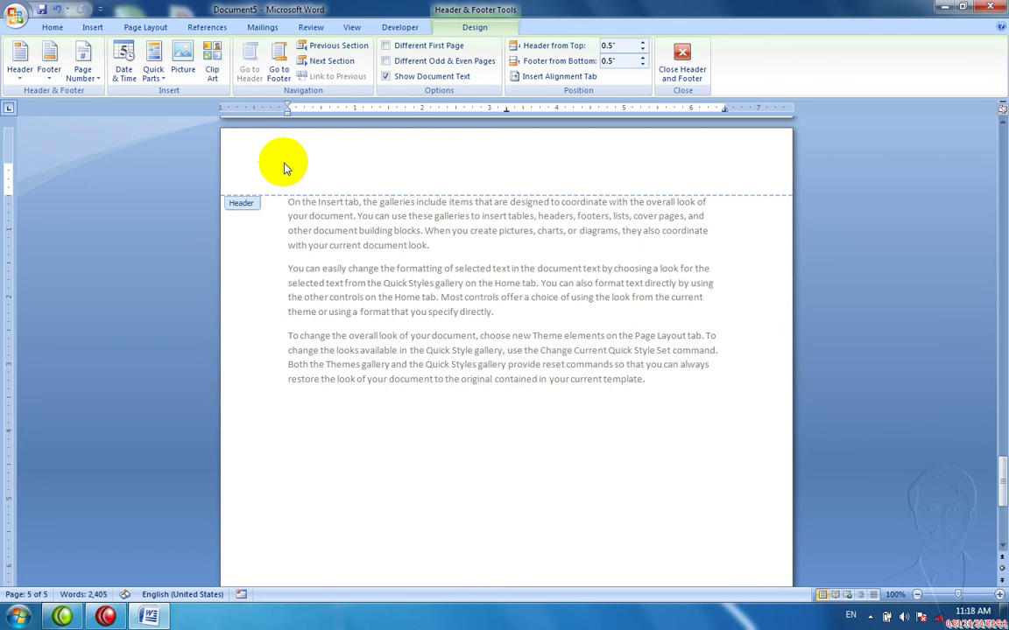
text(Corel D)
text(raw)
click(683, 69)
key(ctrl+v)
key(ctrl+v)
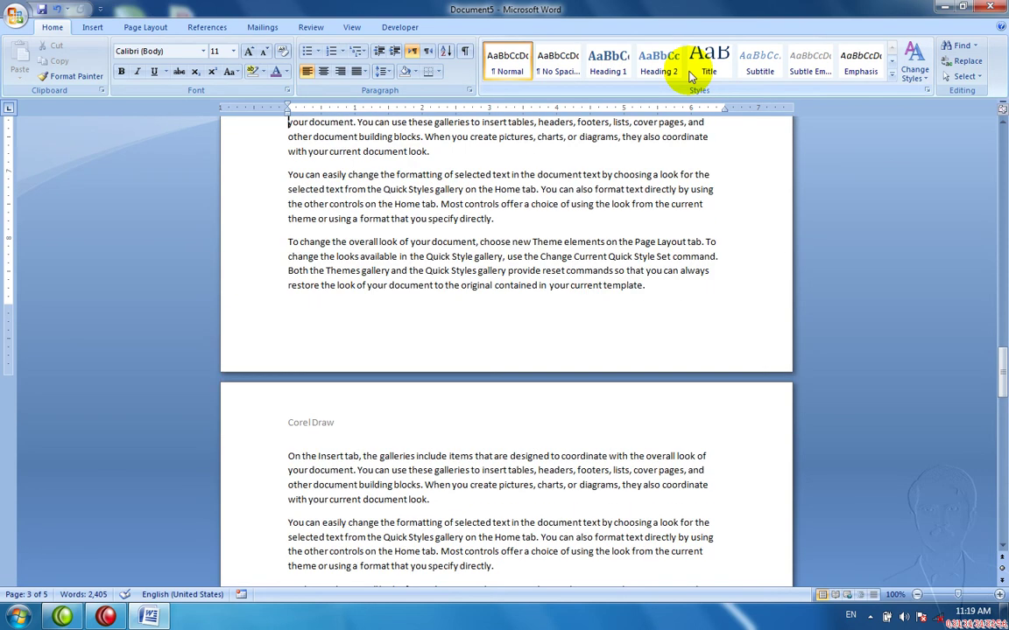
key(Down)
key(Down)
key(Down)
key(Down)
key(Down)
key(Down)
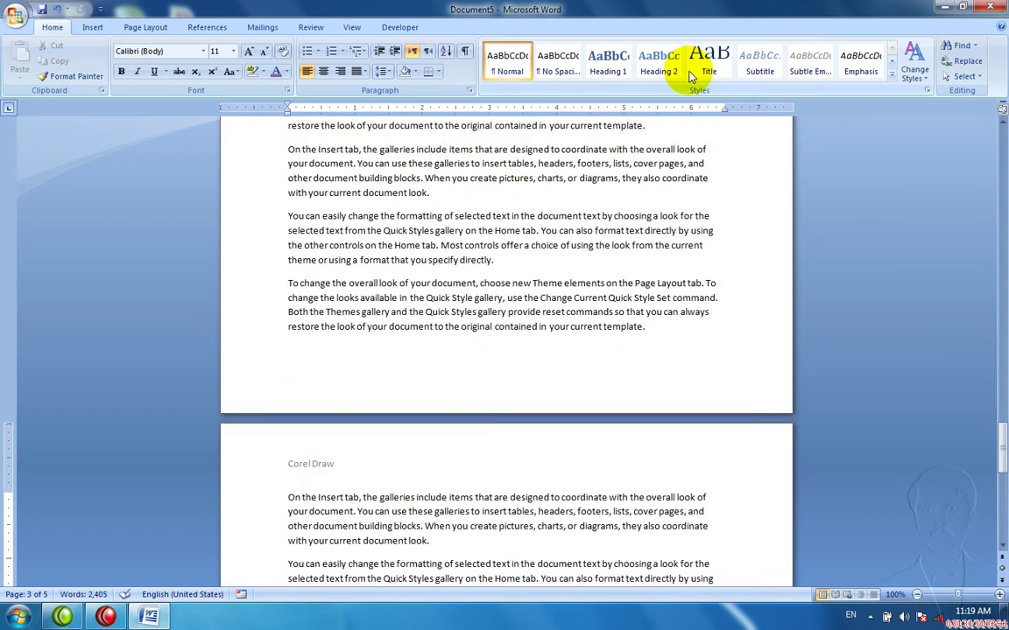
key(Down)
key(Down)
key(Down)
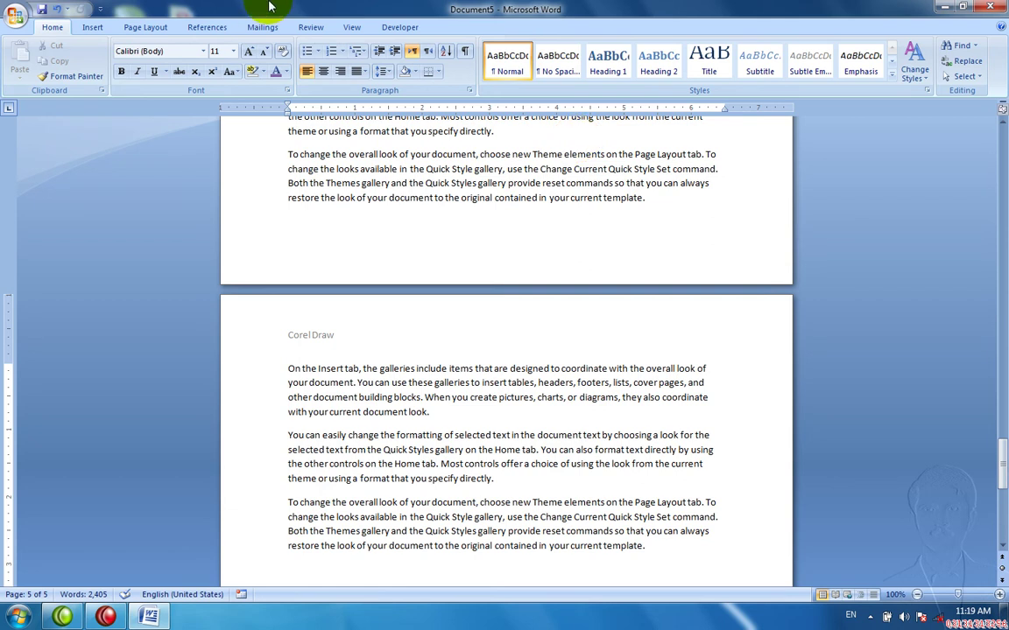
click(145, 27)
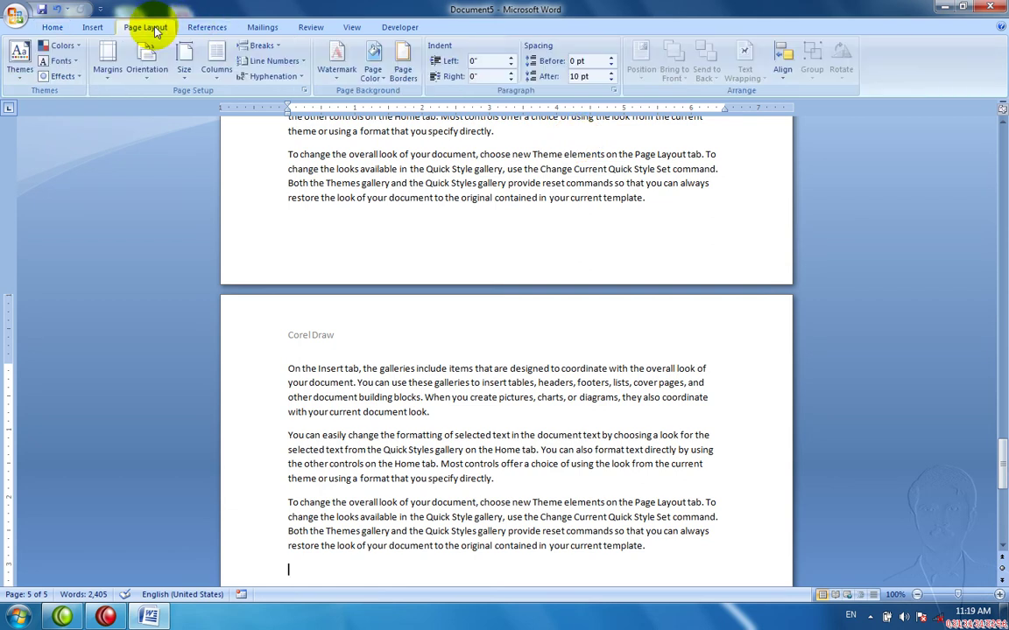
click(267, 45)
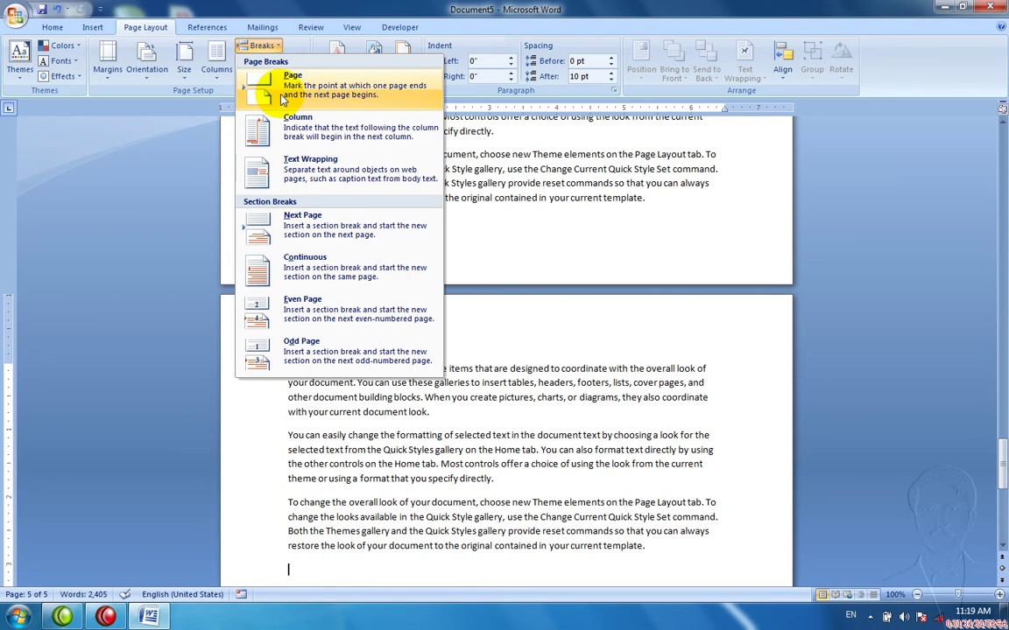
click(280, 99)
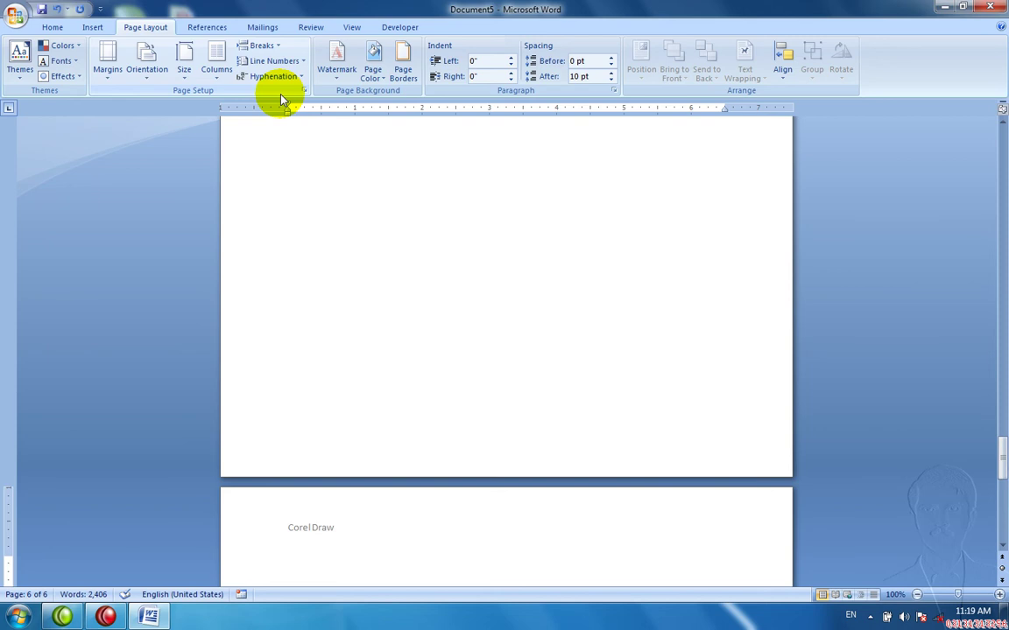
double_click(306, 538)
drag(341, 530, 288, 515)
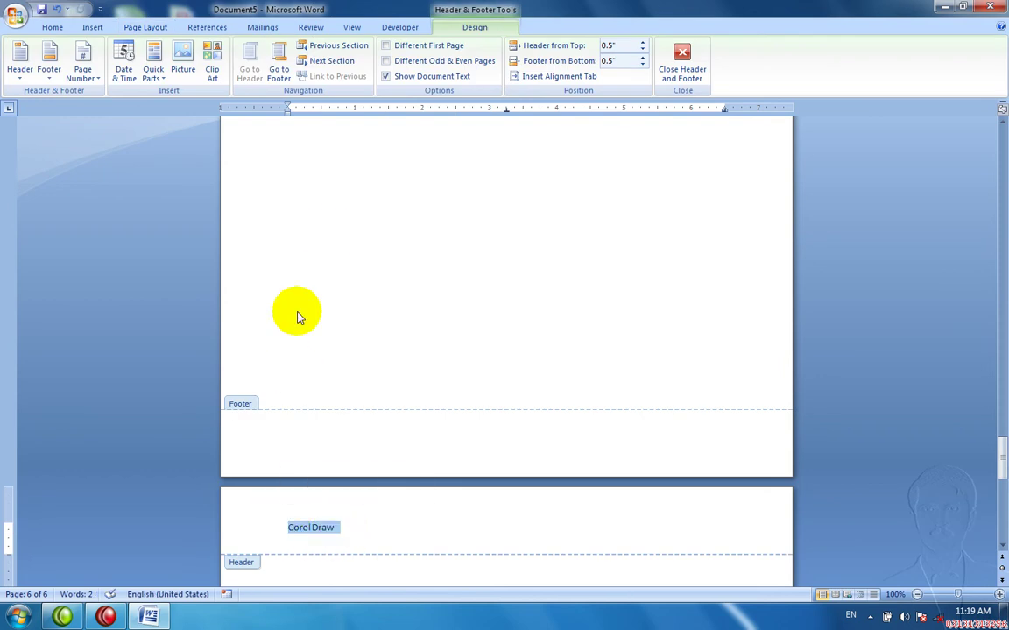
click(663, 70)
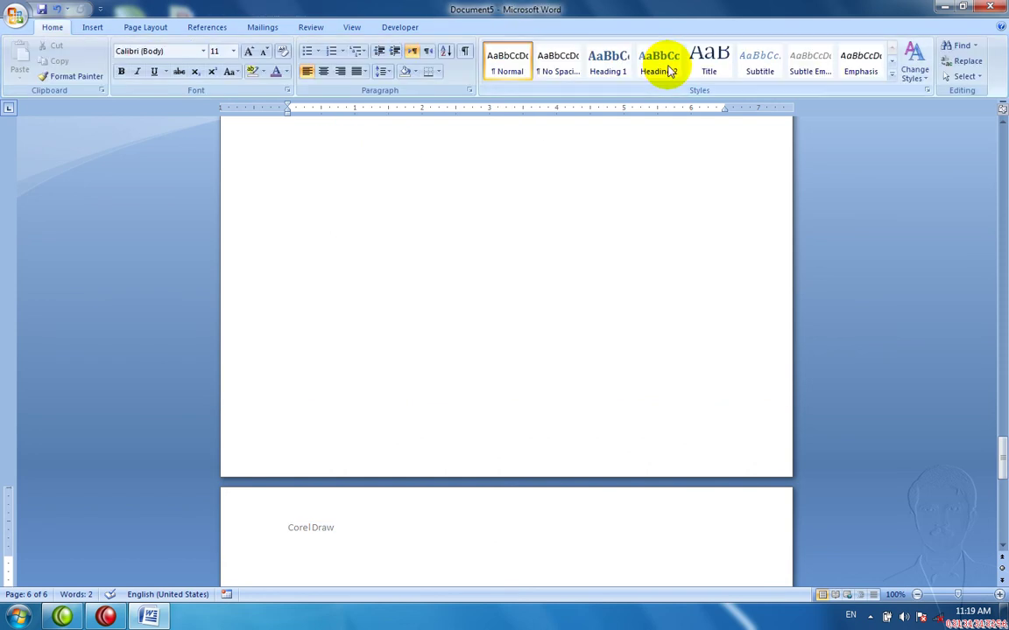
key(BackSpace)
scroll(443, 230, up, 5)
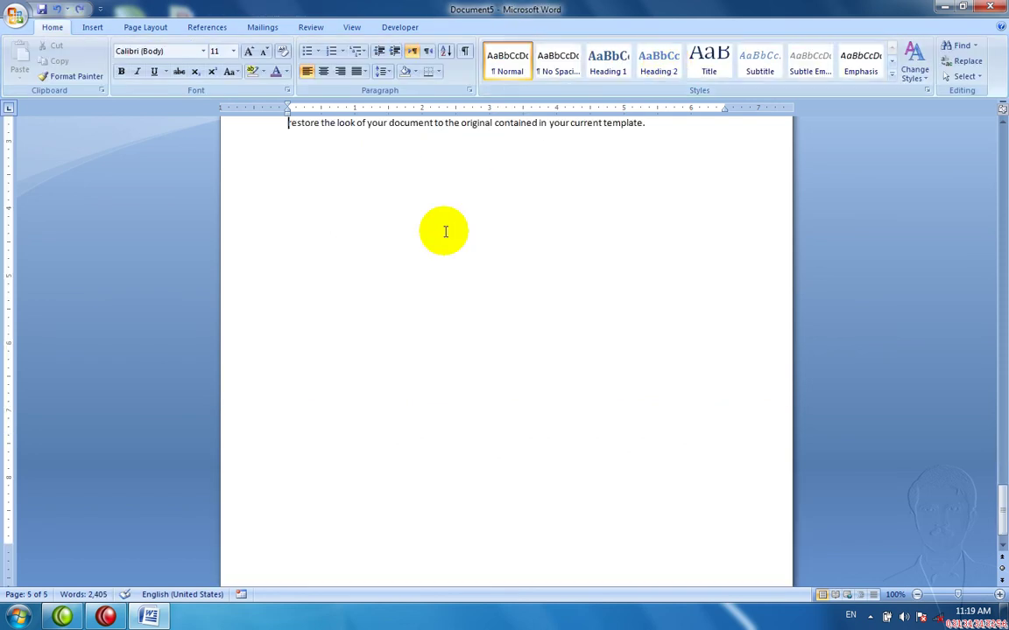
scroll(445, 232, up, 2)
scroll(445, 232, up, 2)
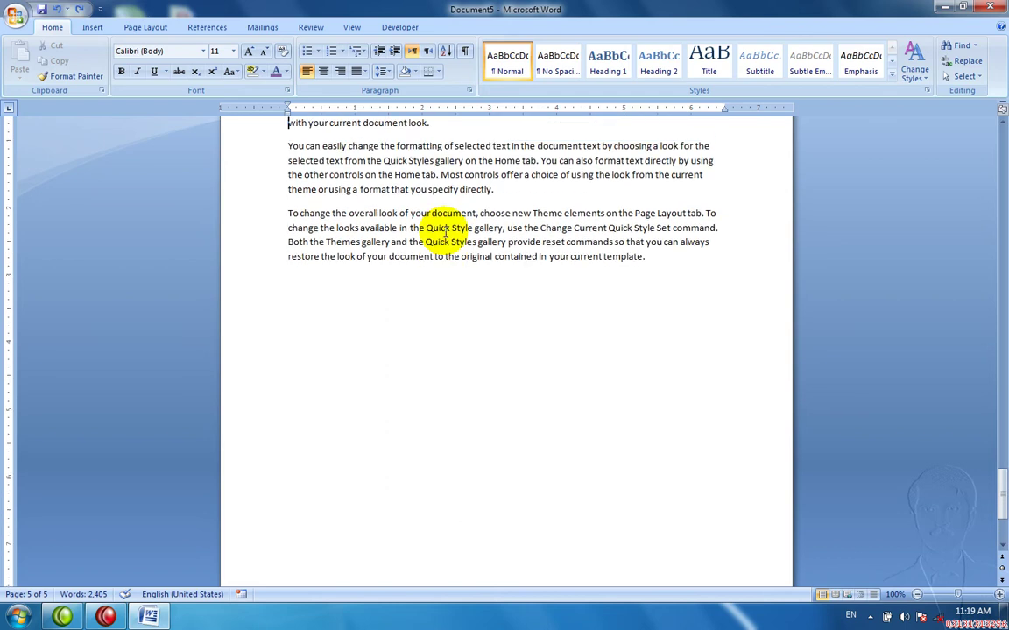
scroll(444, 232, up, 2)
scroll(444, 230, up, 2)
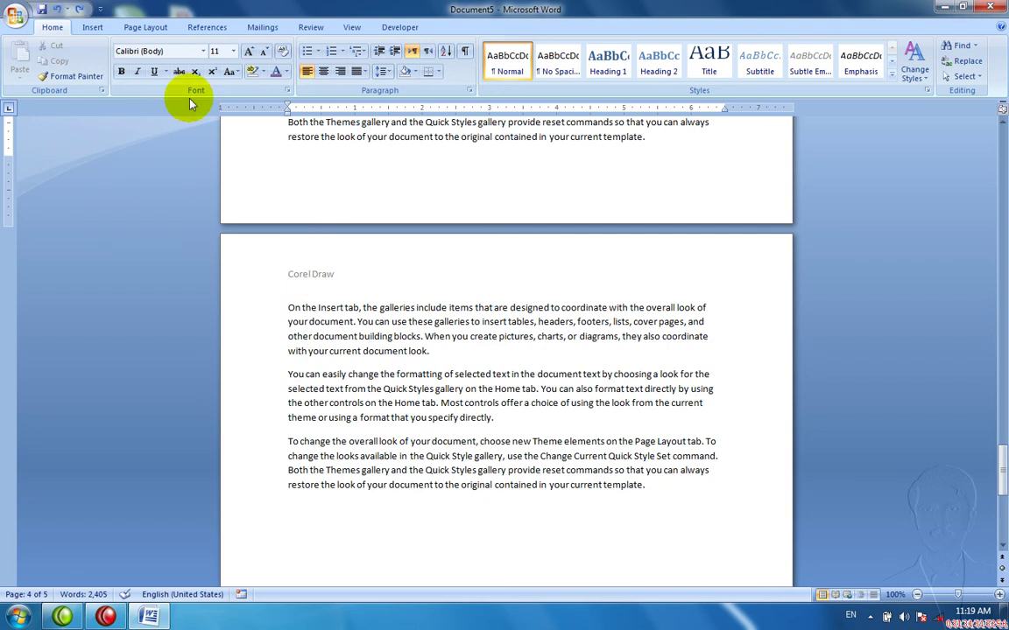
- Insert a Page Layout > Breaks > Next Page section break before 'Both the Themes gallery'
click(147, 30)
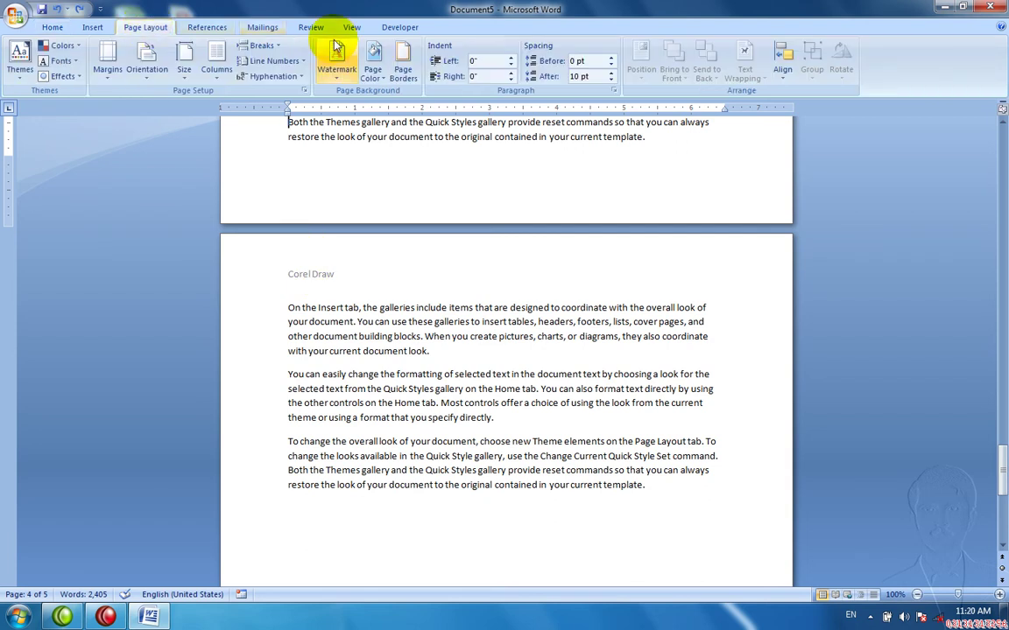
click(261, 46)
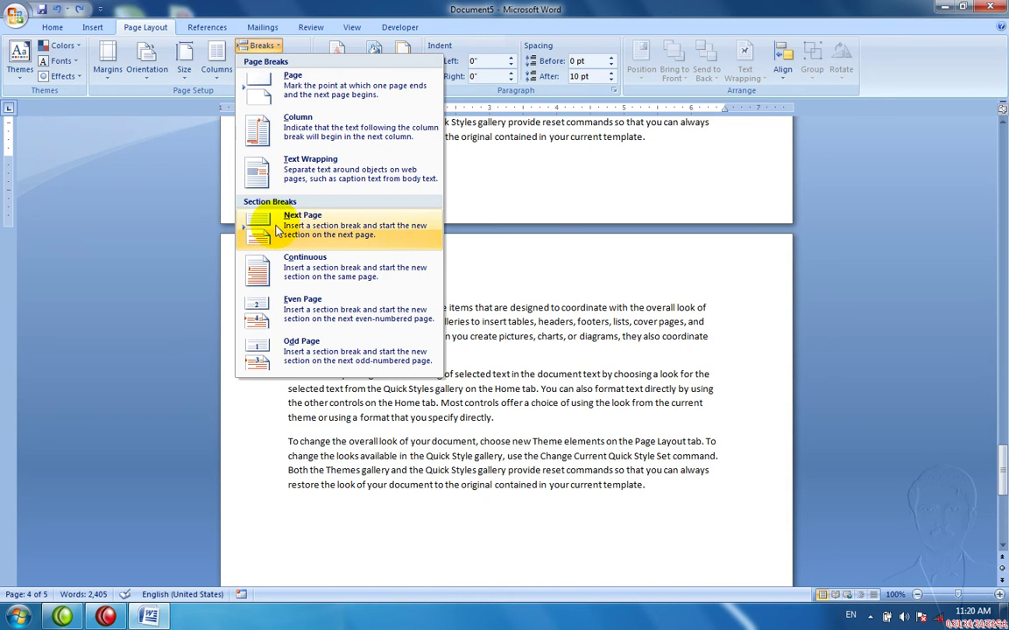
click(277, 229)
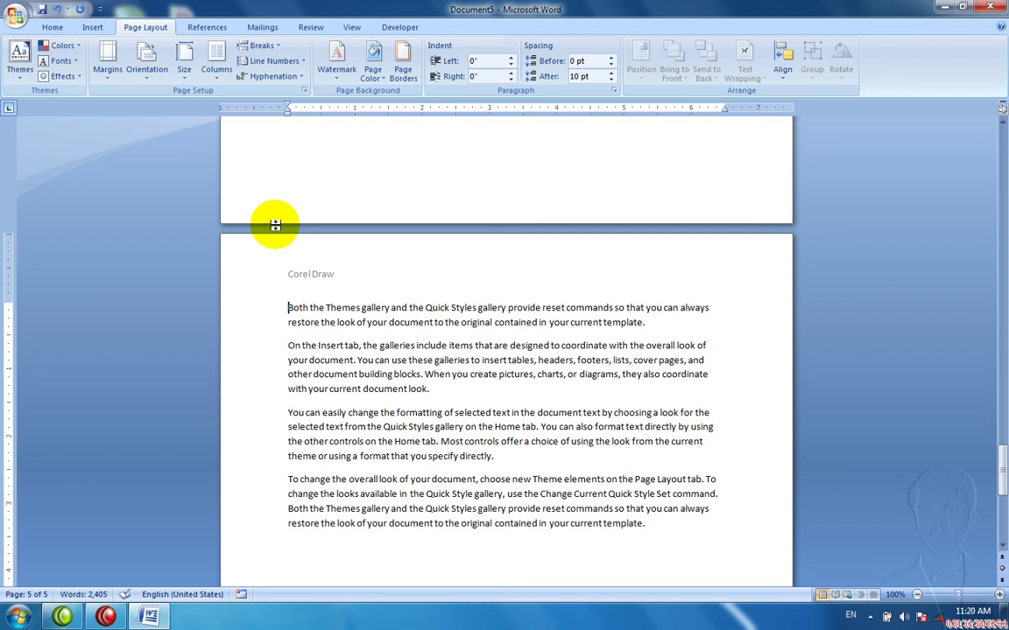
- Open the section 2 header, turn off Link to Previous and select the Corel Draw text
double_click(298, 267)
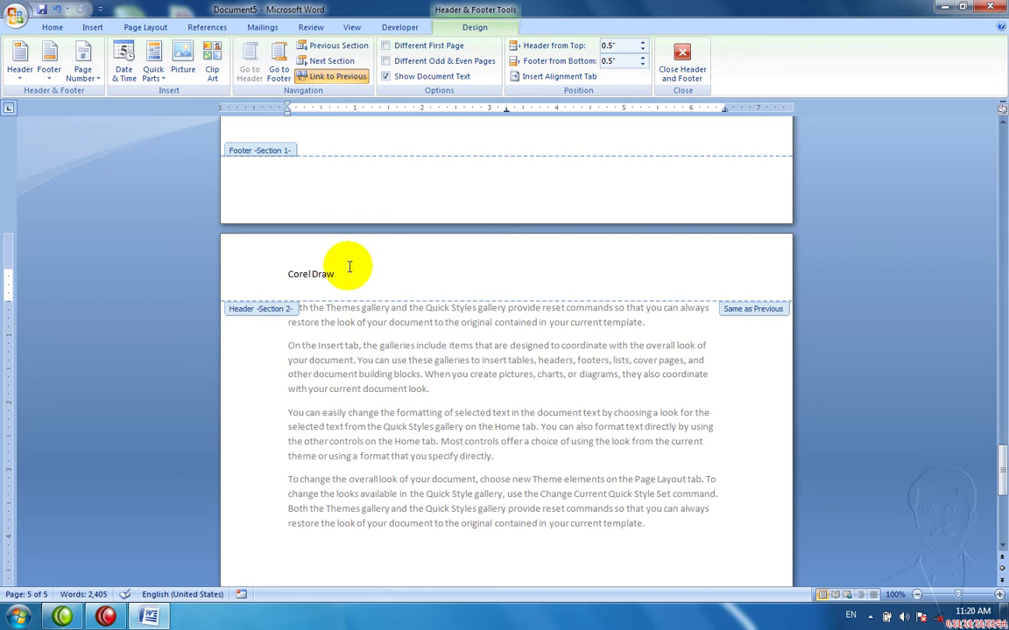
drag(349, 275, 294, 276)
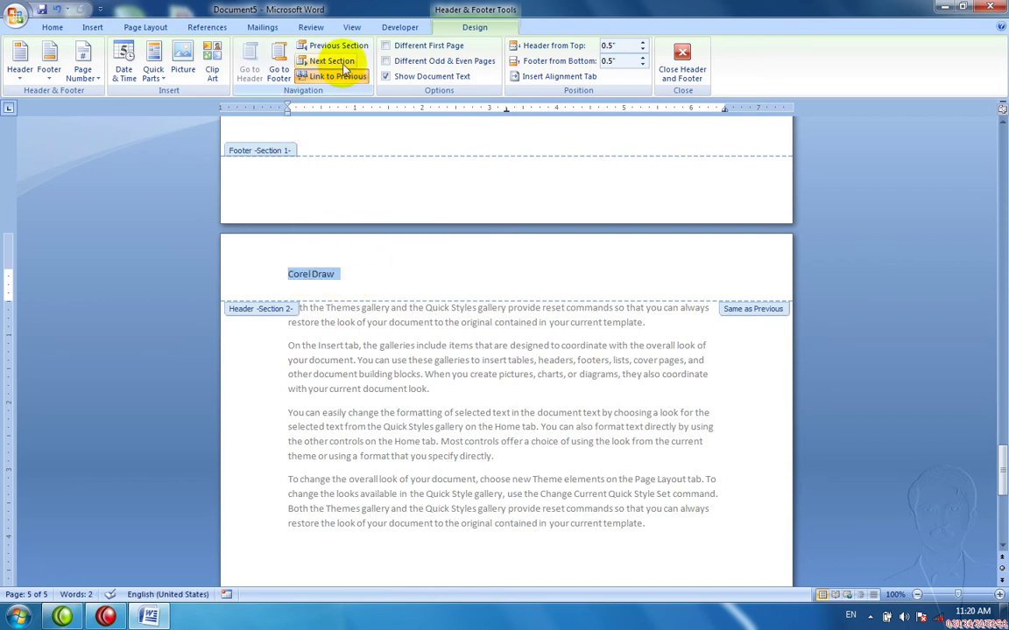
click(343, 76)
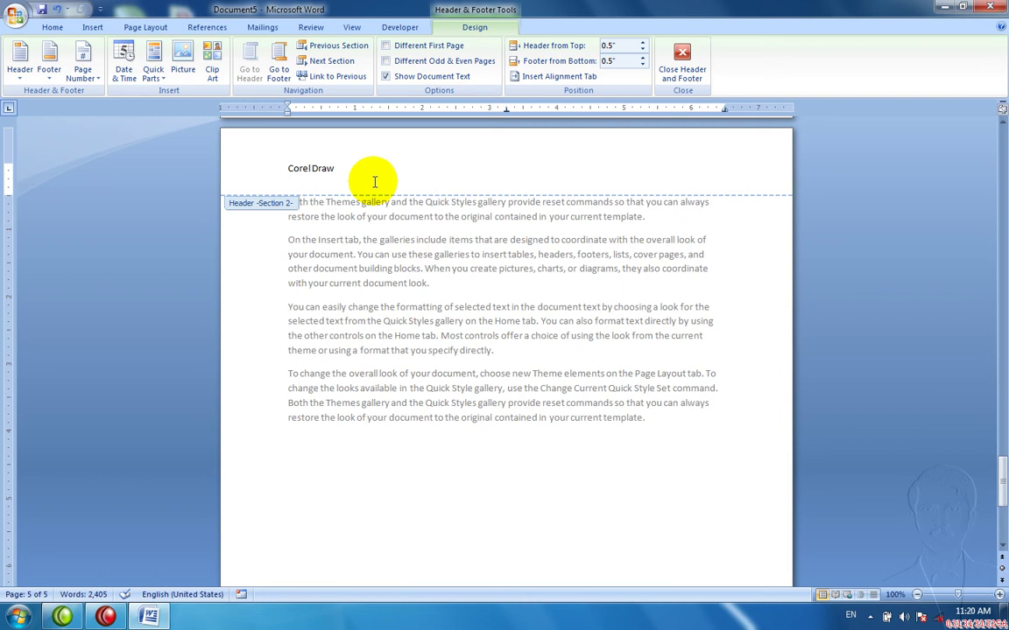
key(shift+Right)
key(shift+Right)
key(shift+Right)
key(shift+Right)
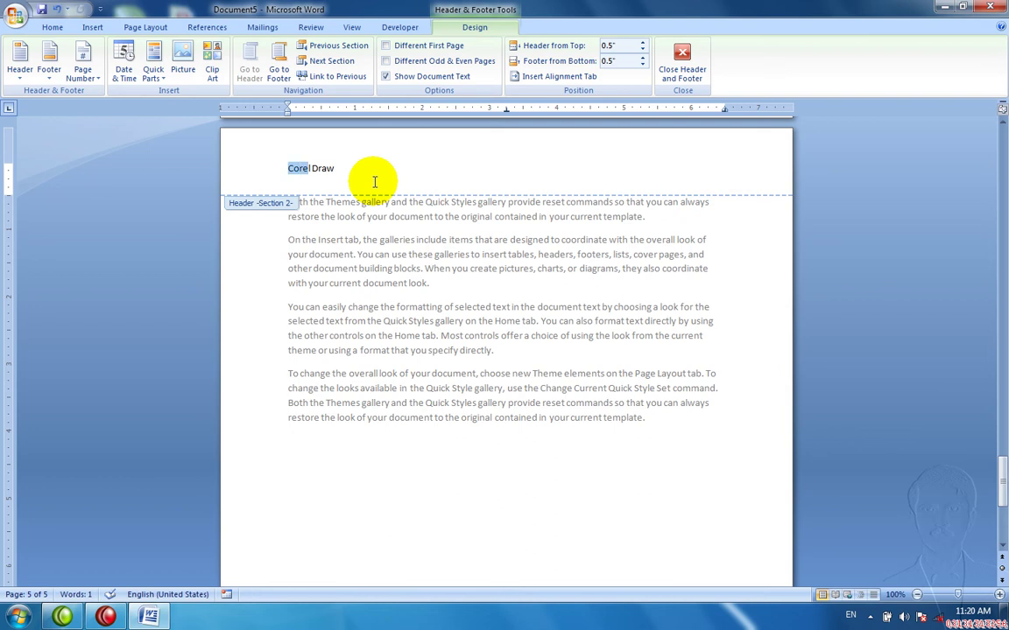
key(shift+Right)
key(shift+Right)
key(shift+Right)
key(shift+Right)
key(shift+Right)
key(shift+Right)
key(shift+Right)
key(shift+Right)
- Type 'Microsoft Word' over it, fixing the misspelling with a right-click suggestion
text(Mic)
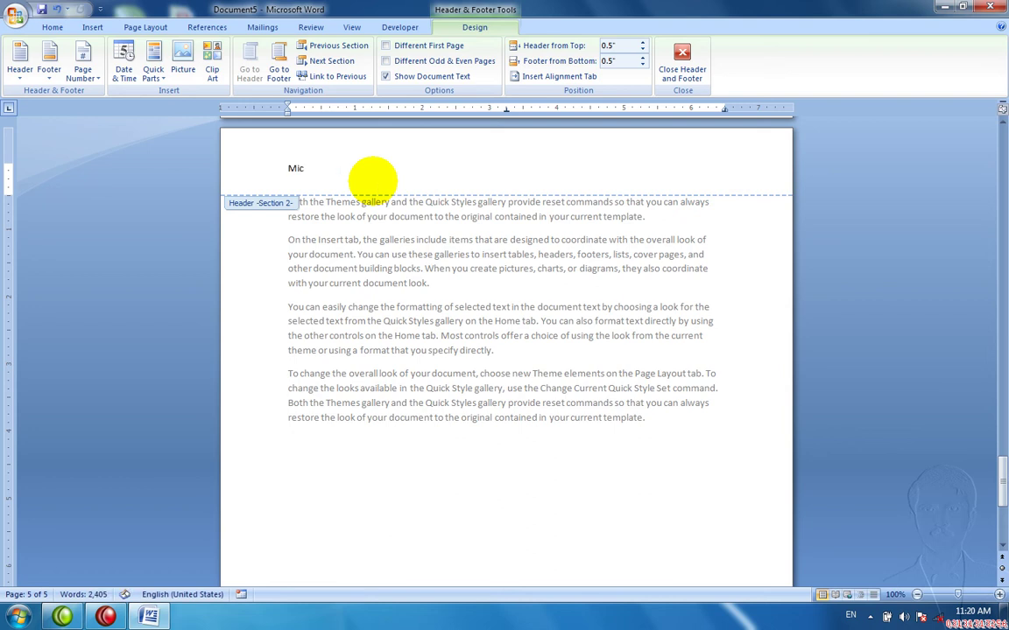
text(rosfo)
key(BackSpace)
text(t Woer)
key(BackSpace)
text(rd)
right_click(300, 171)
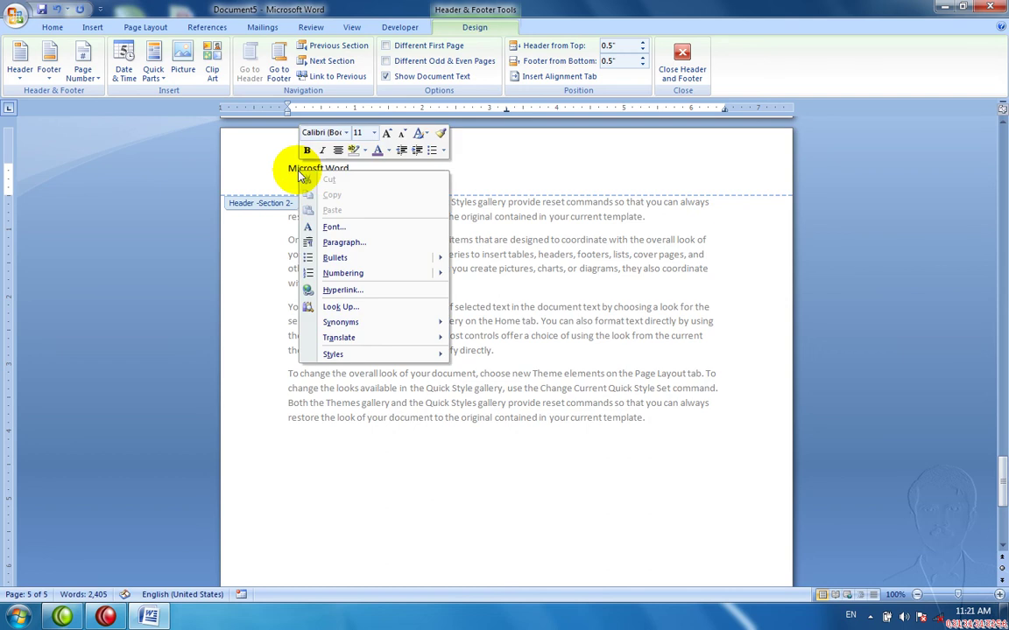
click(299, 168)
right_click(324, 176)
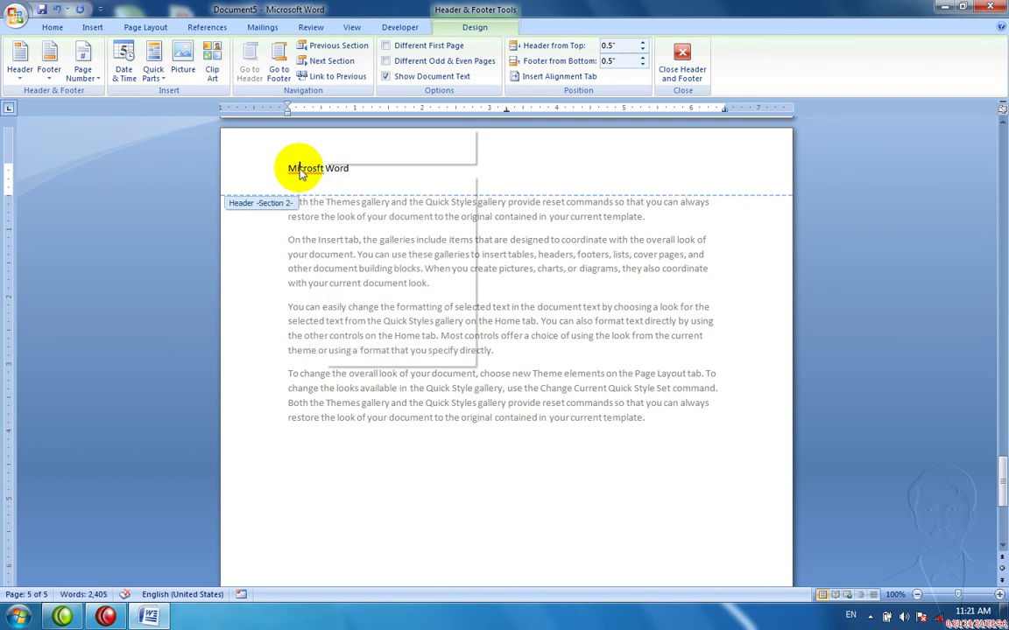
click(346, 183)
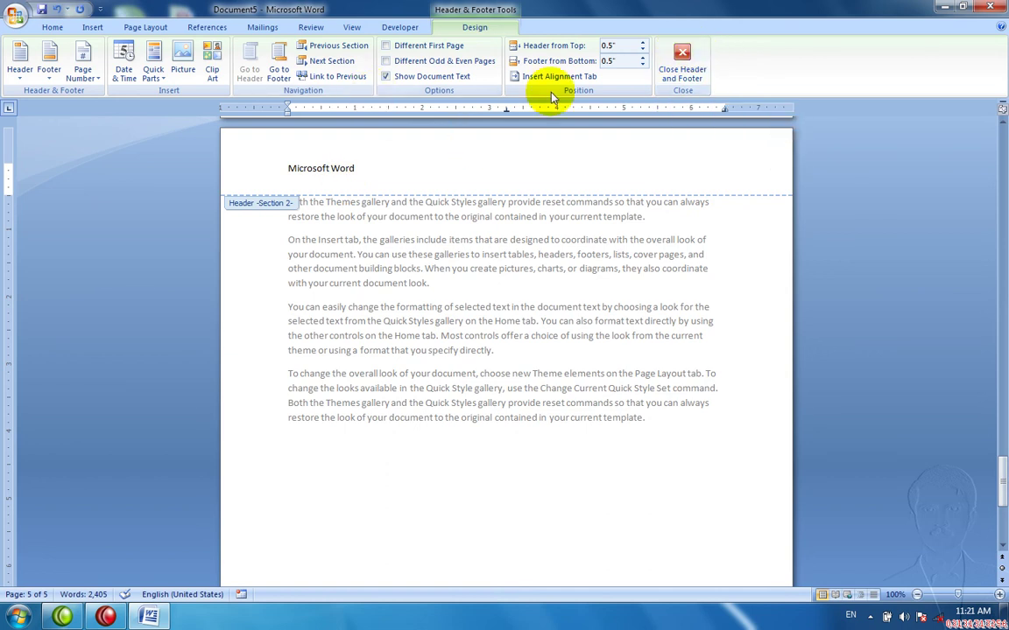
- Close the header and move up and down through the pages to check their headers
click(658, 66)
key(Up)
key(Up)
key(Up)
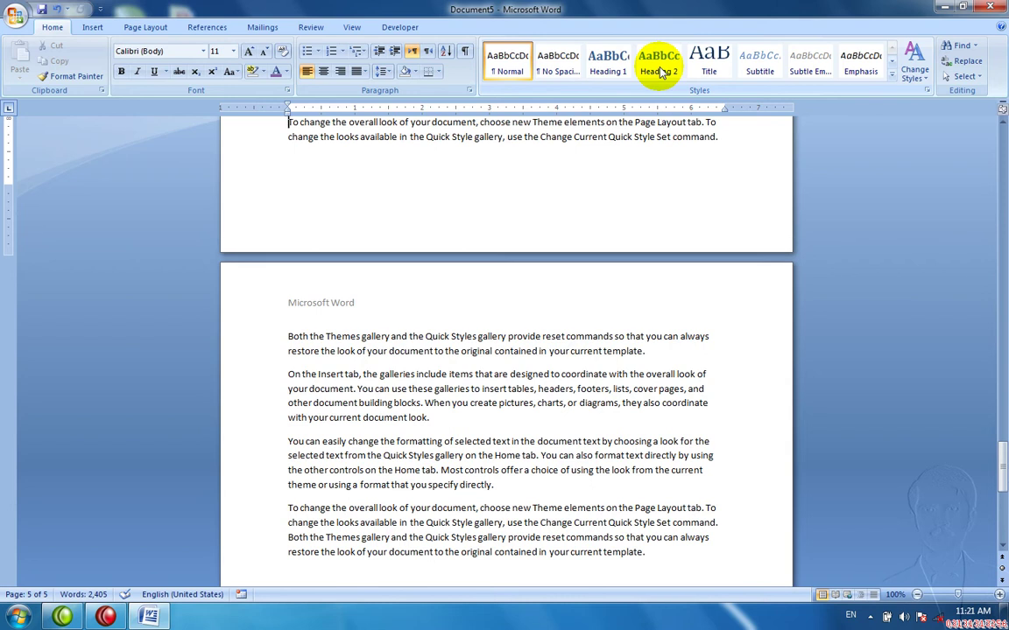
key(Up)
key(Up)
key(Up)
key(Up)
key(Up)
key(Up)
key(Up)
key(Up)
key(Up)
key(Up)
key(Up)
key(Up)
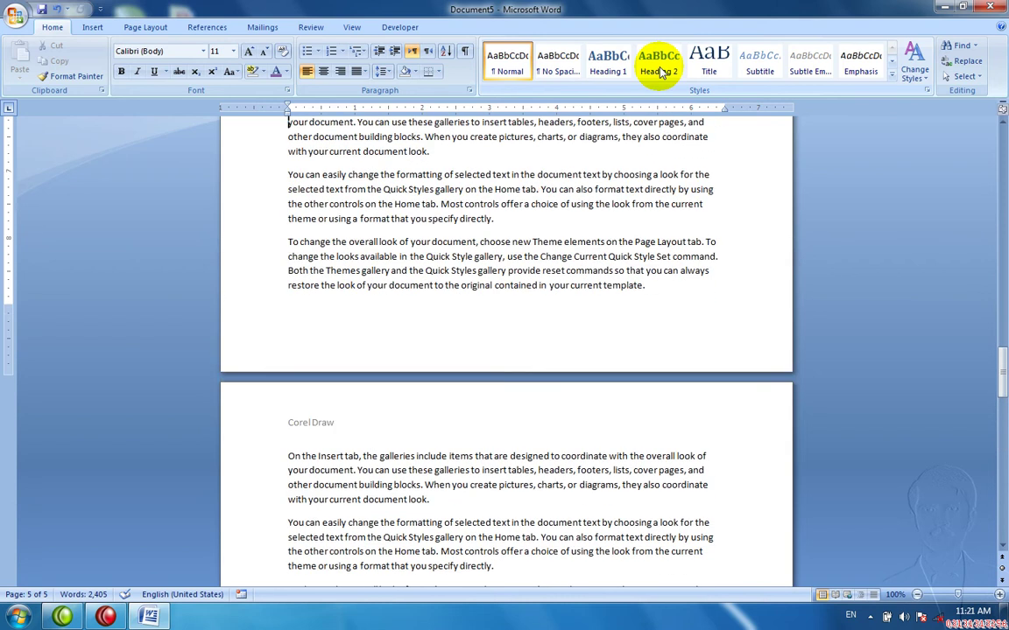
key(Up)
key(Up)
key(Up)
key(Up)
key(Up)
key(Up)
key(Up)
key(Up)
key(Up)
key(Up)
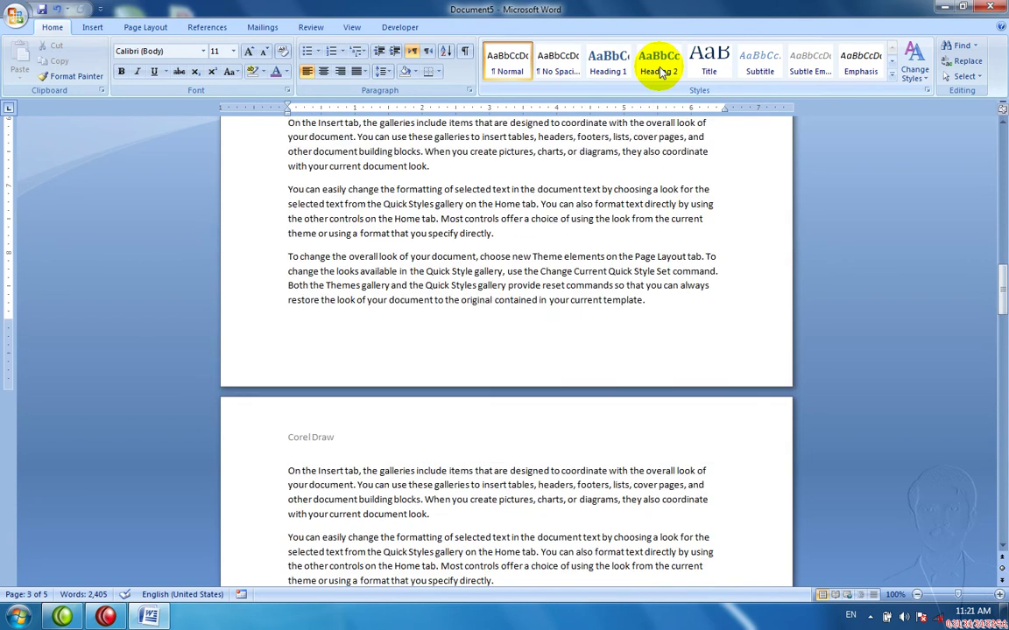
key(Up)
key(Up)
key(Up)
key(Up)
key(Up)
key(Up)
key(Down)
key(Down)
key(Down)
key(Down)
key(Down)
key(Down)
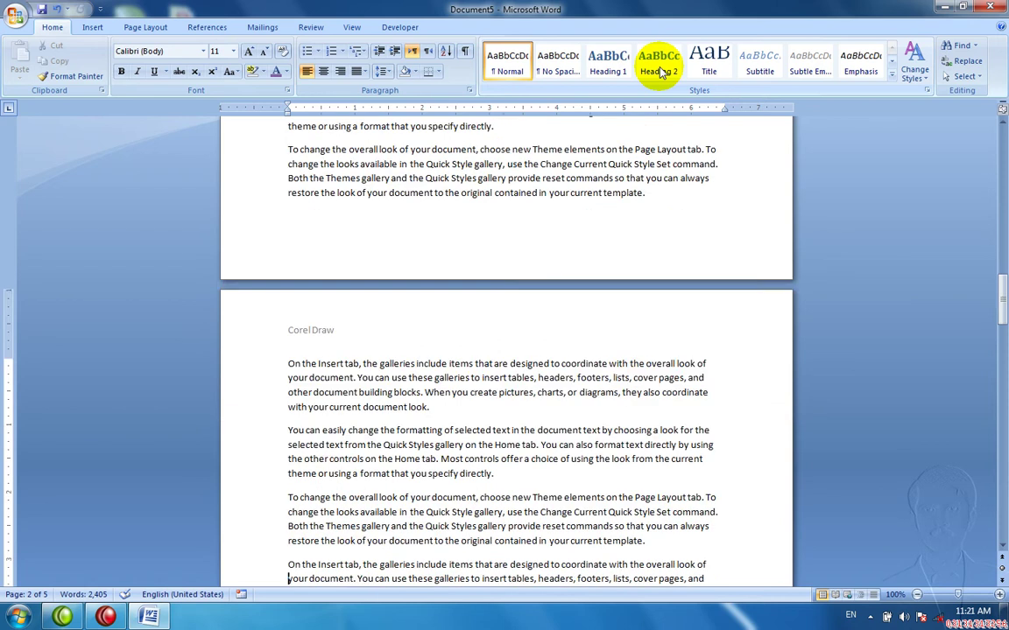
key(Down)
key(Down)
key(Down)
key(Down)
key(Down)
key(Down)
key(Down)
key(Down)
key(Down)
key(Down)
key(Down)
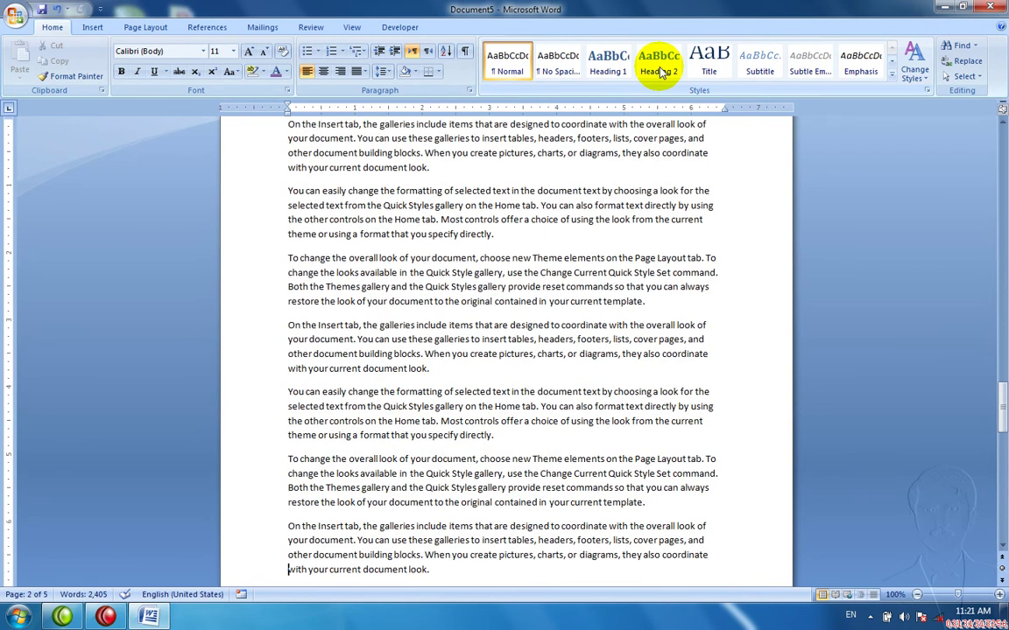
key(Down)
key(Down)
key(Down)
key(Down)
key(Down)
key(Down)
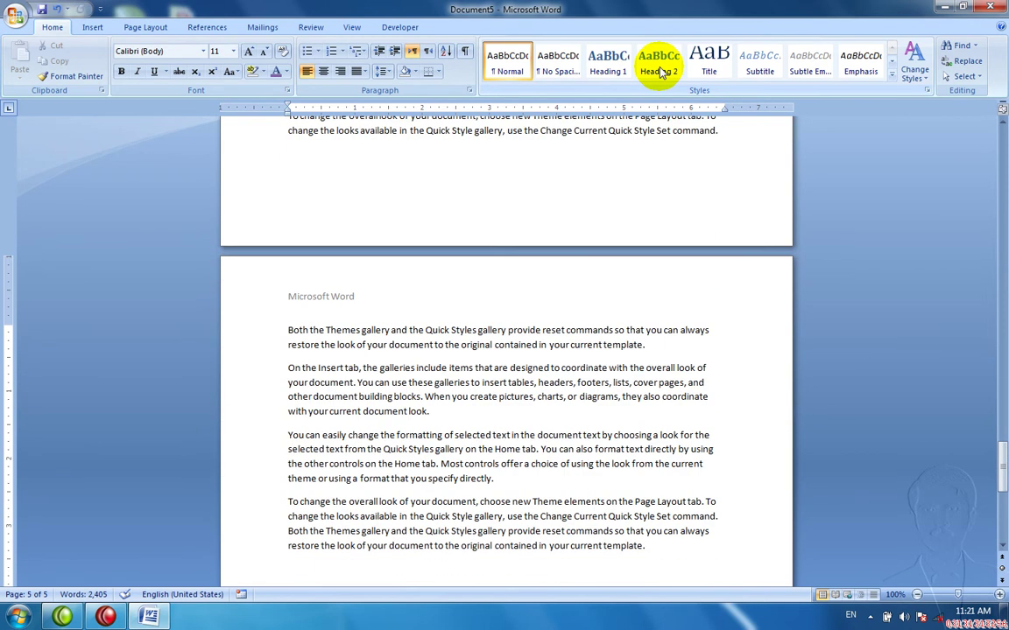
- Generate =rand sample paragraphs and paste three more blocks of text at the end
text(=ran)
text(d)
key(Return)
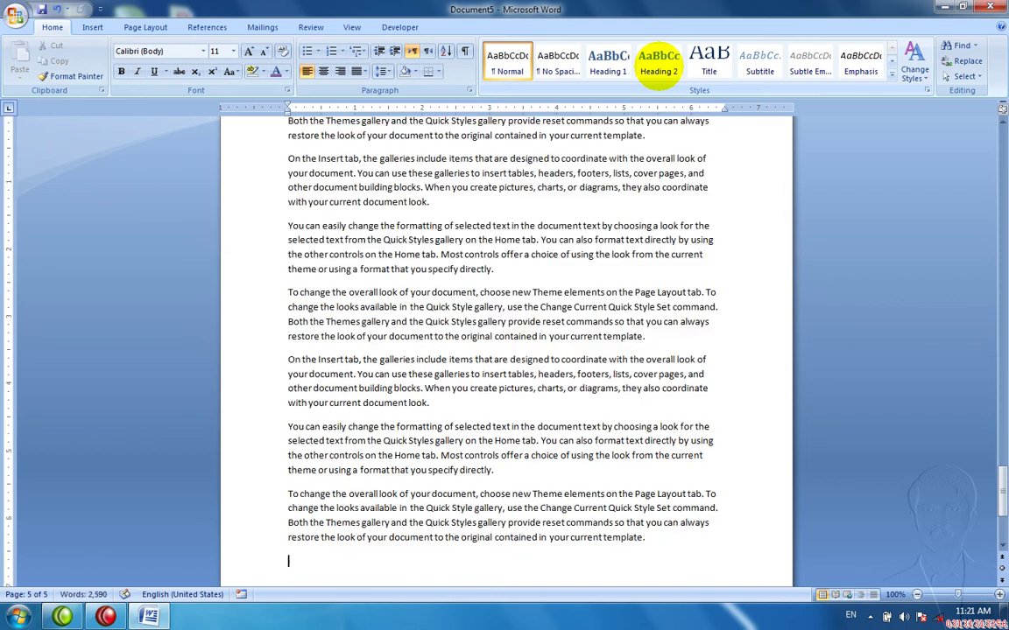
key(ctrl+g)
key(Escape)
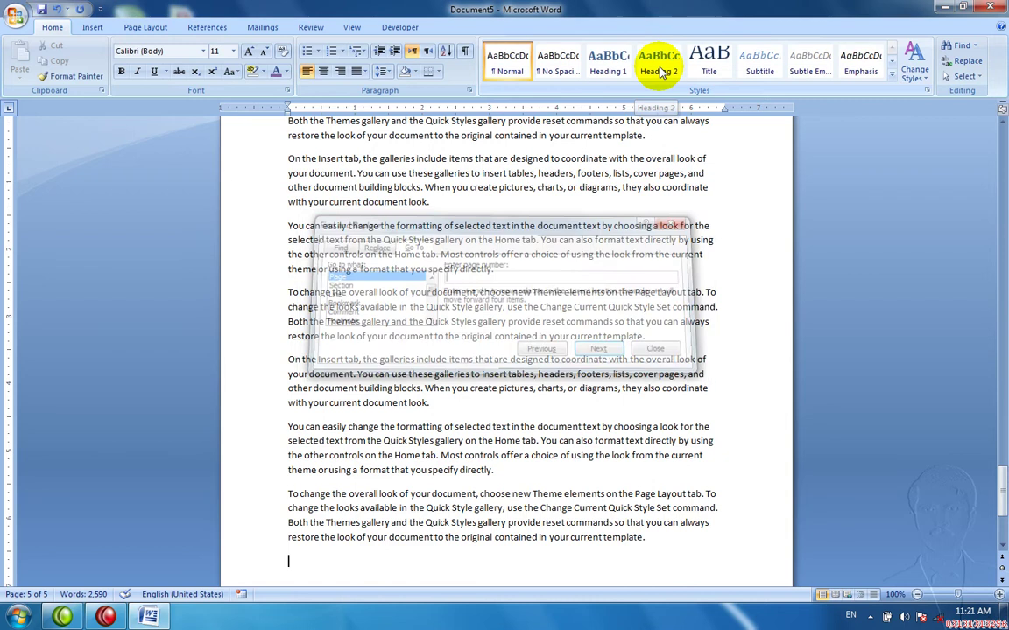
key(ctrl+v)
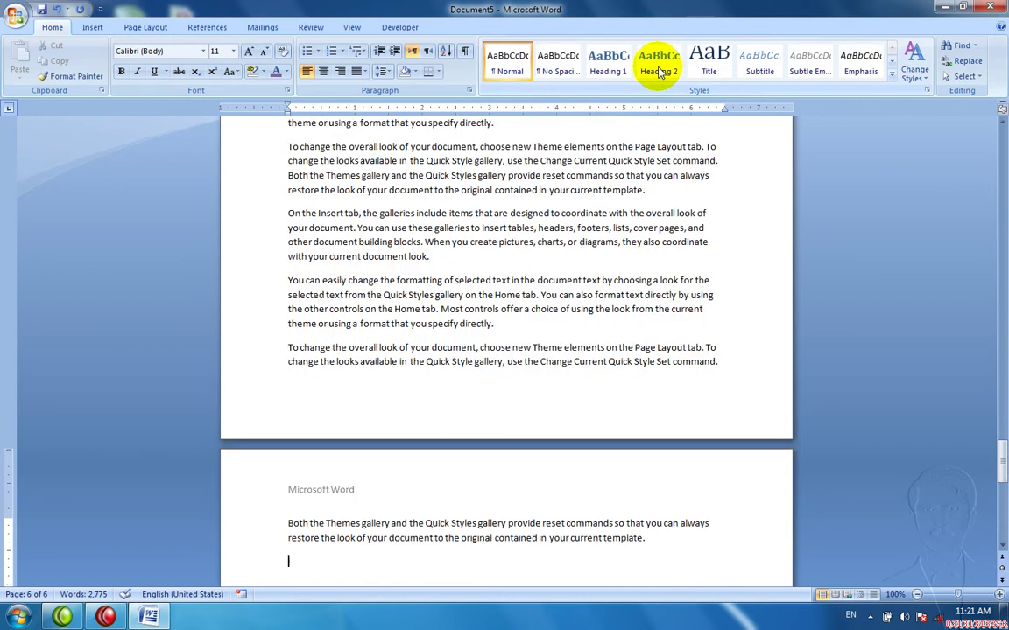
text(On the Insert tab, the galleries include items that are designed to coordinate with the overall look of your document. You can use these galleries to insert tables, headers, footers, lists, cover pages, and other document building blocks. When you create pictures, charts, or diagrams, they also coordinate with your current document look. You can easily change the formatting of selected text in the document text by choosing a look for the selected text from the Quick Styles gallery on the Home tab. You can also format text directly by using the other controls on the Home tab. Most controls offer a choice of using the look from the current theme or using a format that you specify directly. To change the overall look of your document, choose new Theme elements on the Page Layout tab. To change the looks available in the Quick Style gallery, use the Change Current Quick Style Set command. Both the Themes gallery and the Quick Styles gallery provide reset commands so that you can always restore the look of your document to the original contained in your current template.)
text(On the Insert tab, the galleries include items that are designed to coordinate with the overall look of your document. You can use these galleries to insert tables, headers, footers, lists, cover pages, and other document building blocks. When you create pictures, charts, or diagrams, they also coordinate with your current document look. You can easily change the formatting of selected text in the document text by choosing a look for the selected text from the Quick Styles gallery on the Home tab. You can also format text directly by using the other controls on the Home tab. Most controls offer a choice of using the look from the current theme or using a format that you specify directly. To change the overall look of your document, choose new Theme elements on the Page Layout tab. To change the looks available in the Quick Style gallery, use the Change Current Quick Style Set command. Both the Themes gallery and the Quick Styles gallery provide reset commands so that you can always restore the look of your document to the original contained in your current template.)
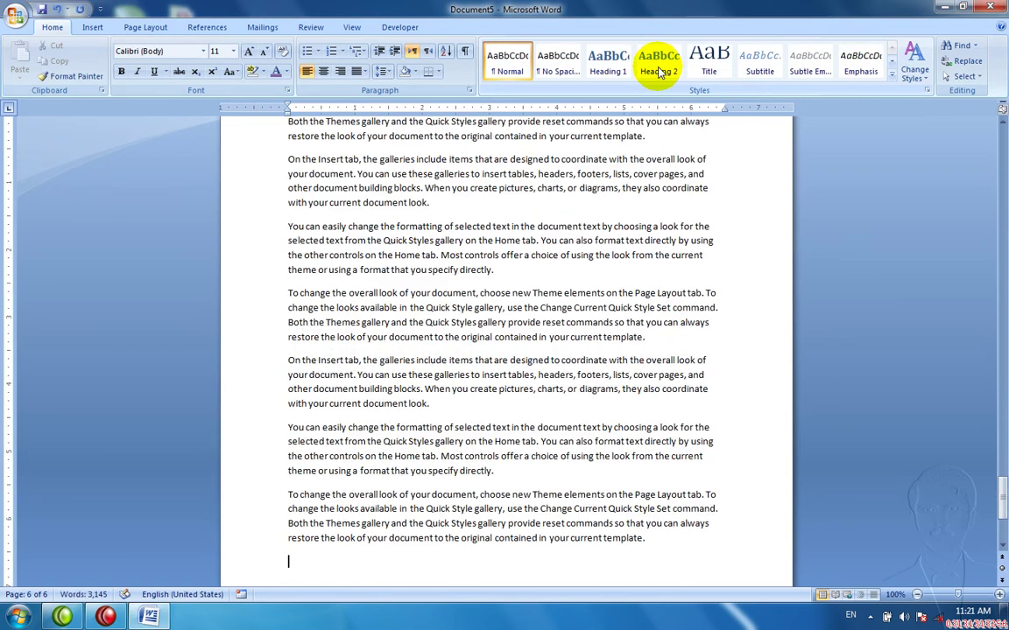
key(ctrl+v)
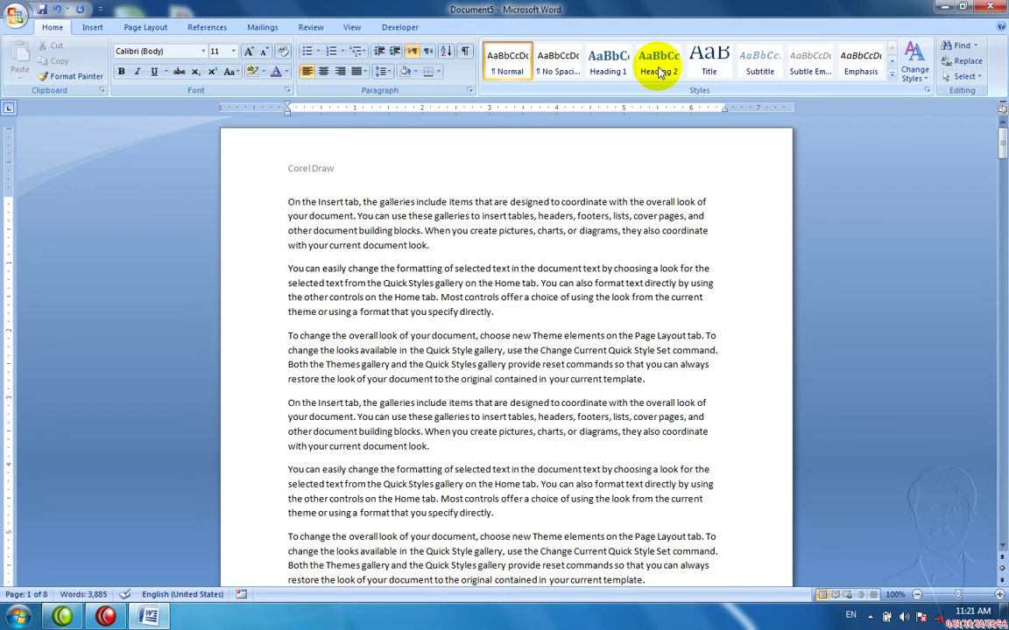
- Check the last and first pages, then select all the body text
key(ctrl+End)
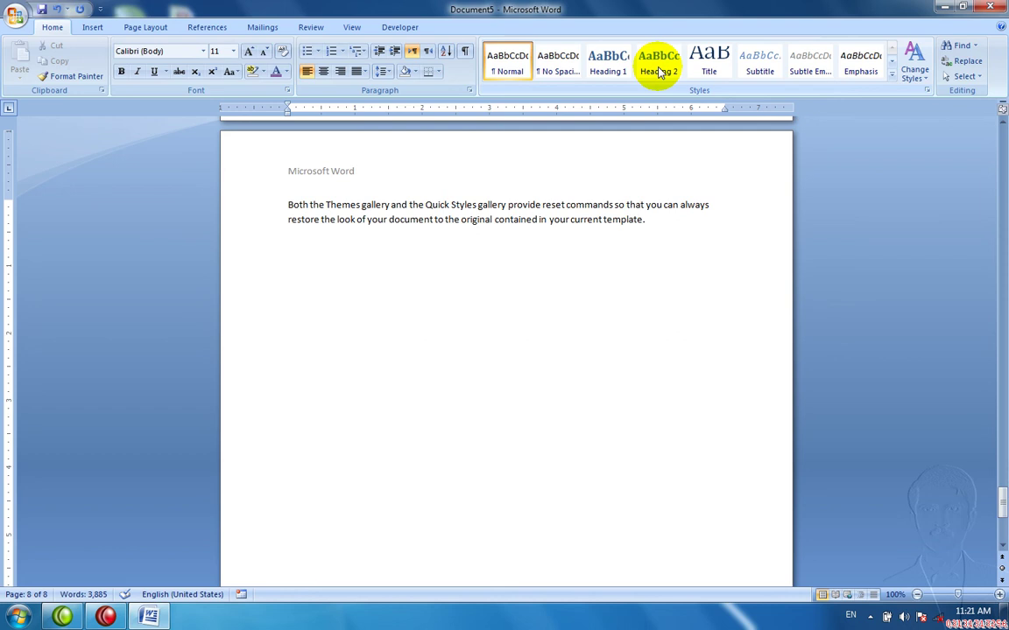
key(ctrl+Home)
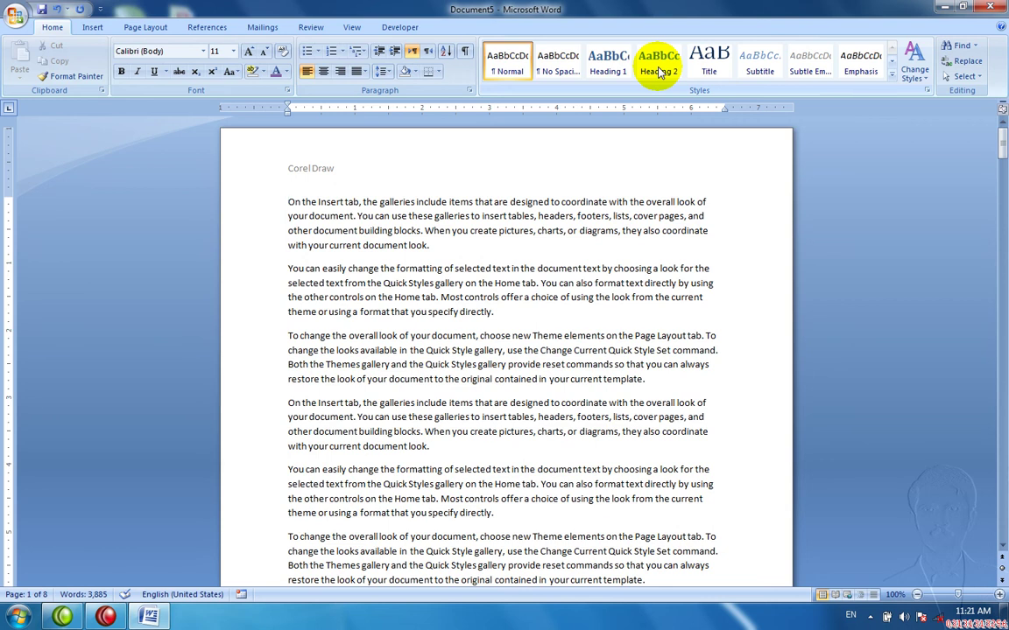
key(ctrl+a)
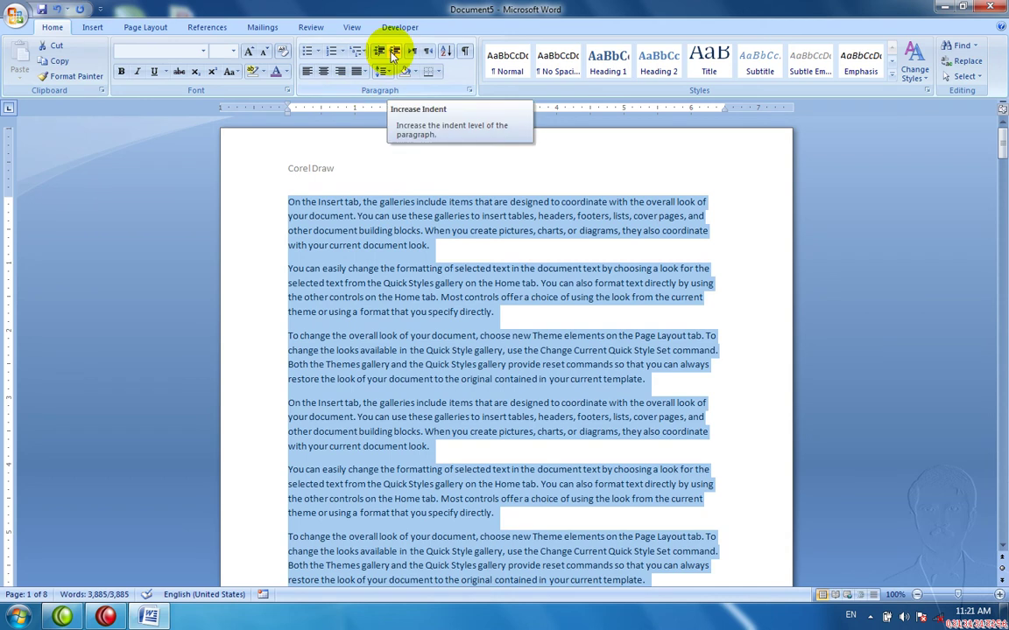
- Indent the selected text with Increase/Decrease Indent and Ctrl+M, ending back at the margin
click(393, 55)
click(392, 55)
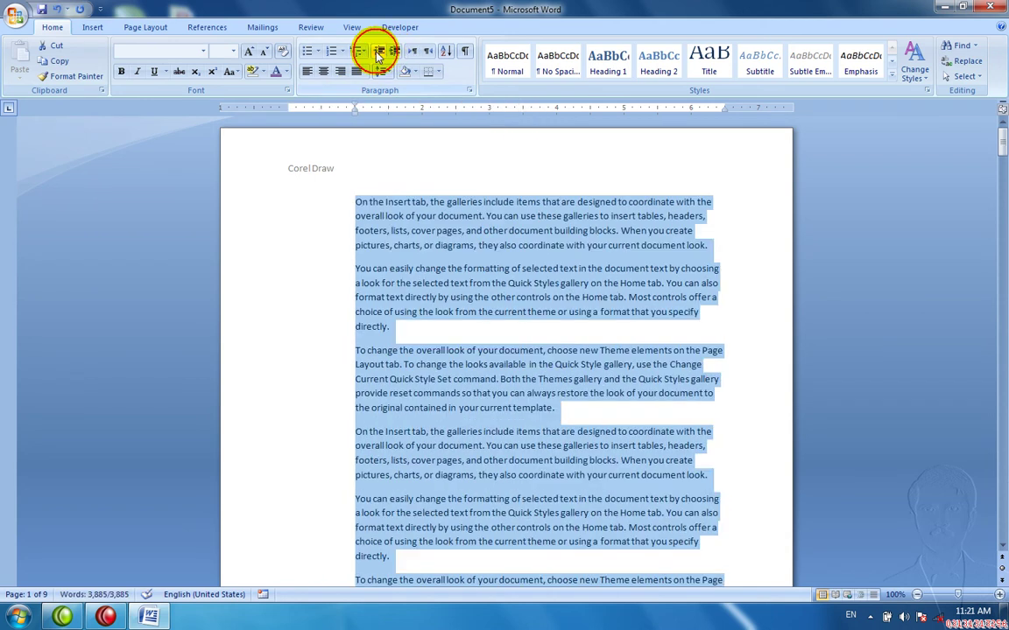
click(378, 55)
click(378, 56)
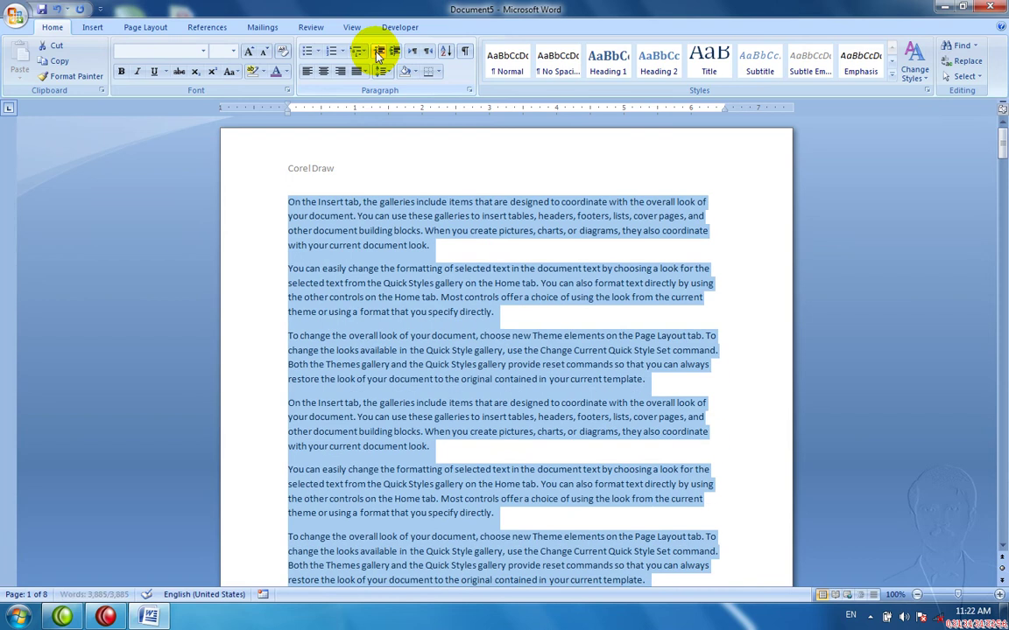
key(ctrl+e)
key(ctrl+e)
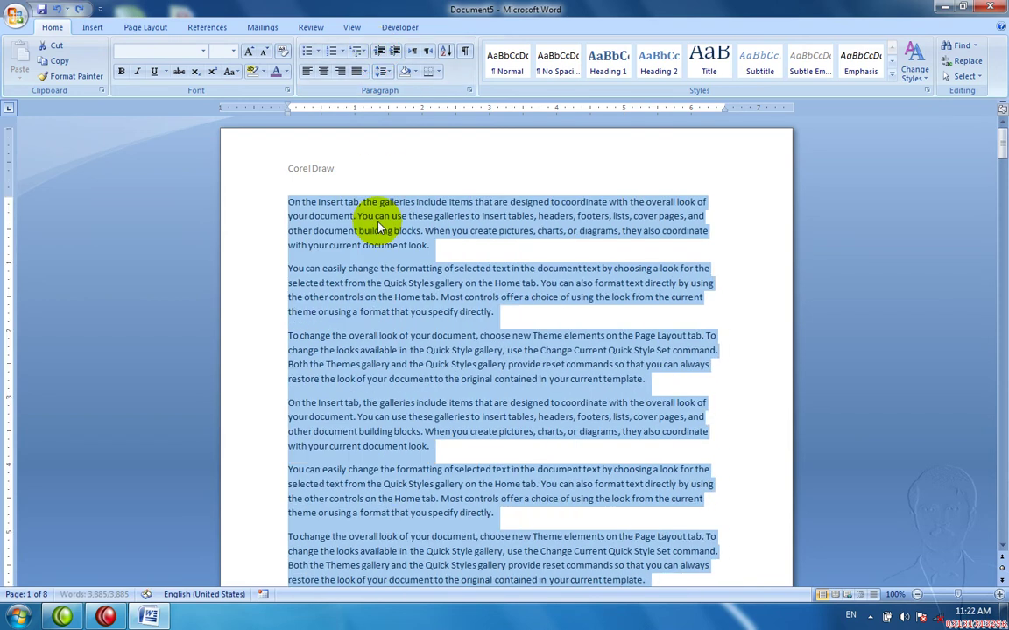
key(ctrl+m)
key(ctrl+shift+m)
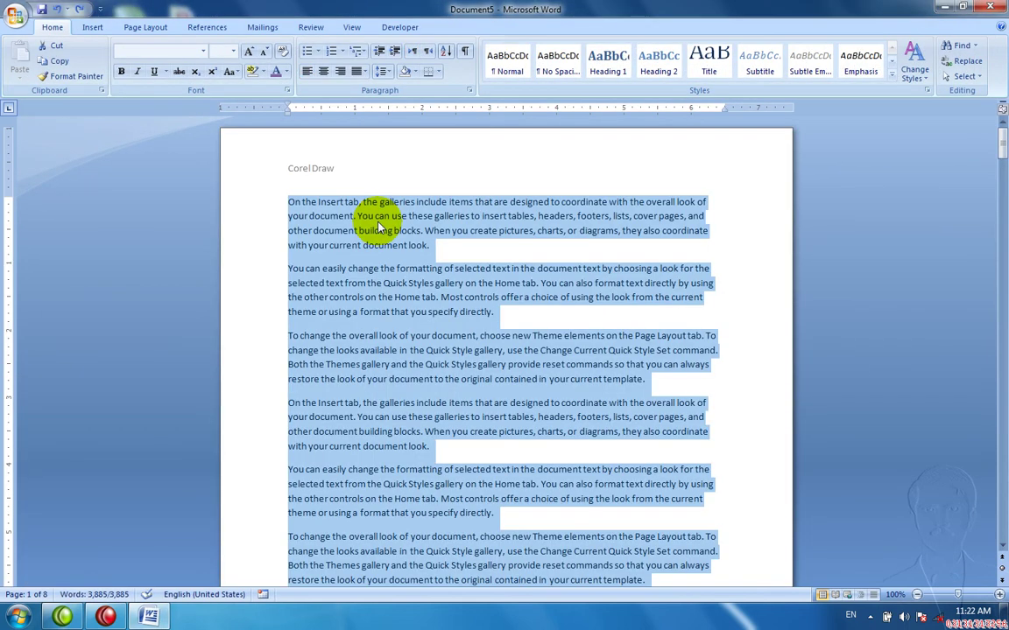
- Center then left-align the paragraphs, indent them to 2 inches, and reduce the indent back to zero
key(ctrl+e)
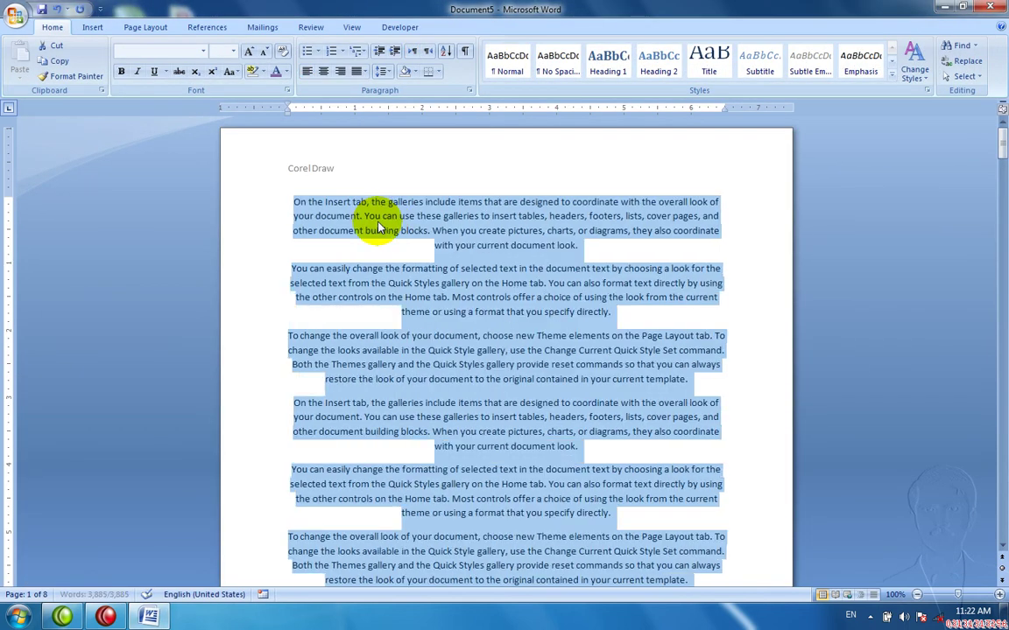
key(ctrl+l)
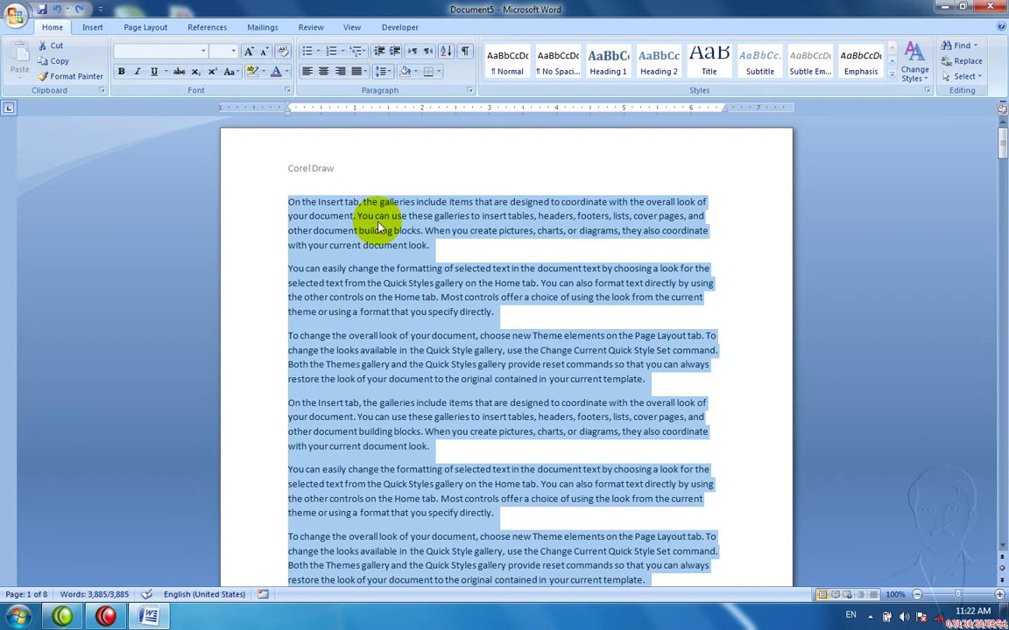
key(ctrl+m)
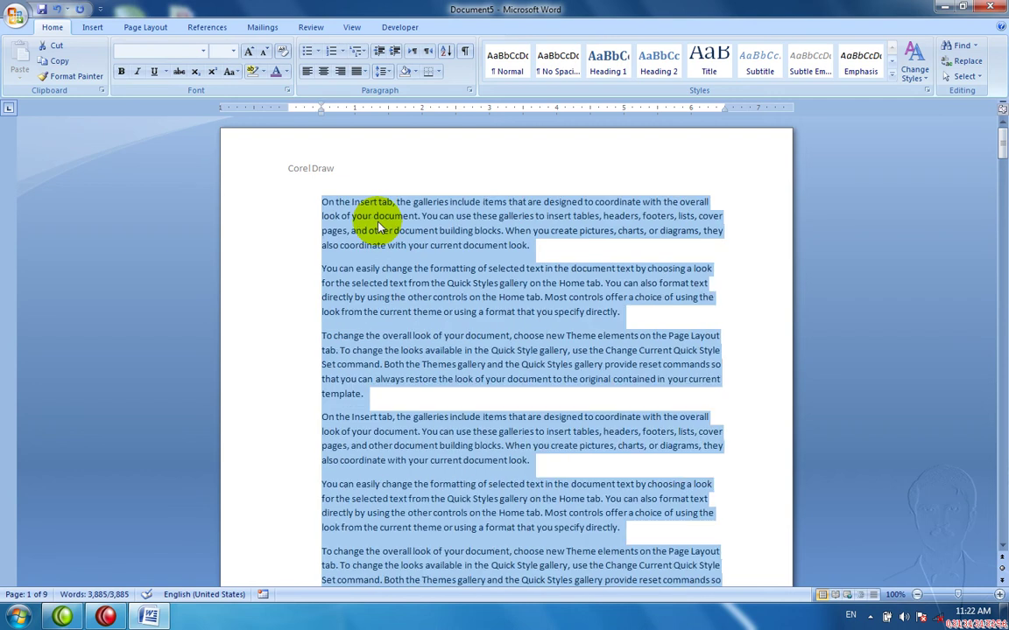
key(ctrl+m)
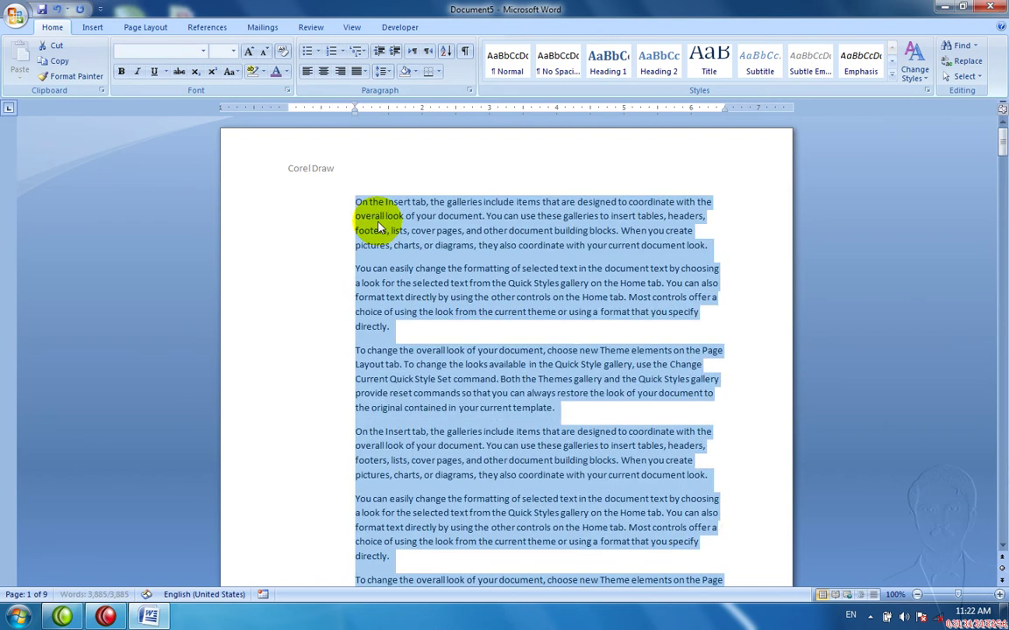
key(ctrl+m)
key(ctrl+m)
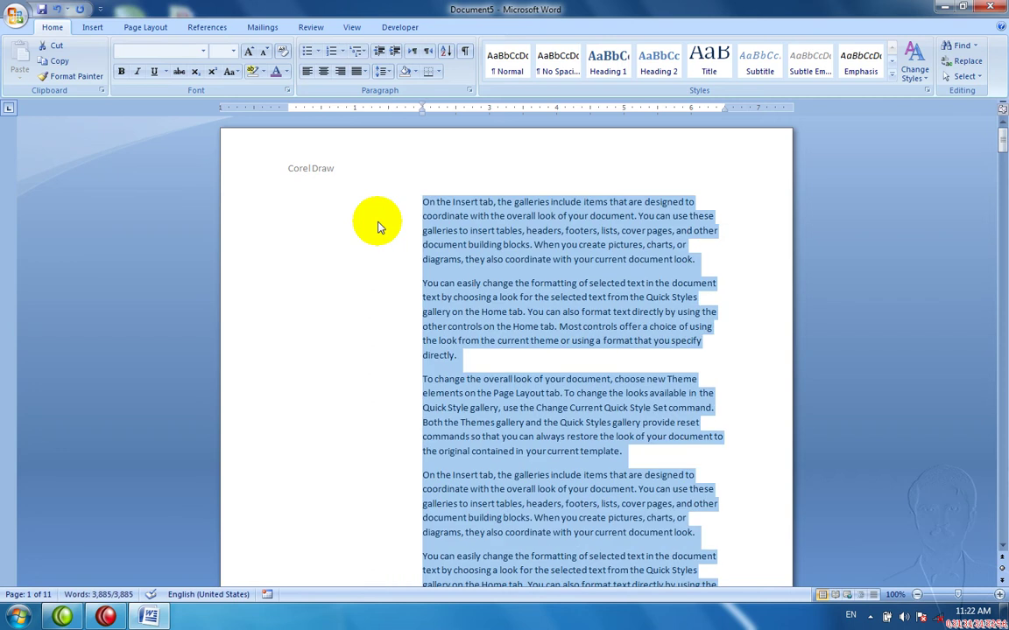
click(380, 52)
click(380, 52)
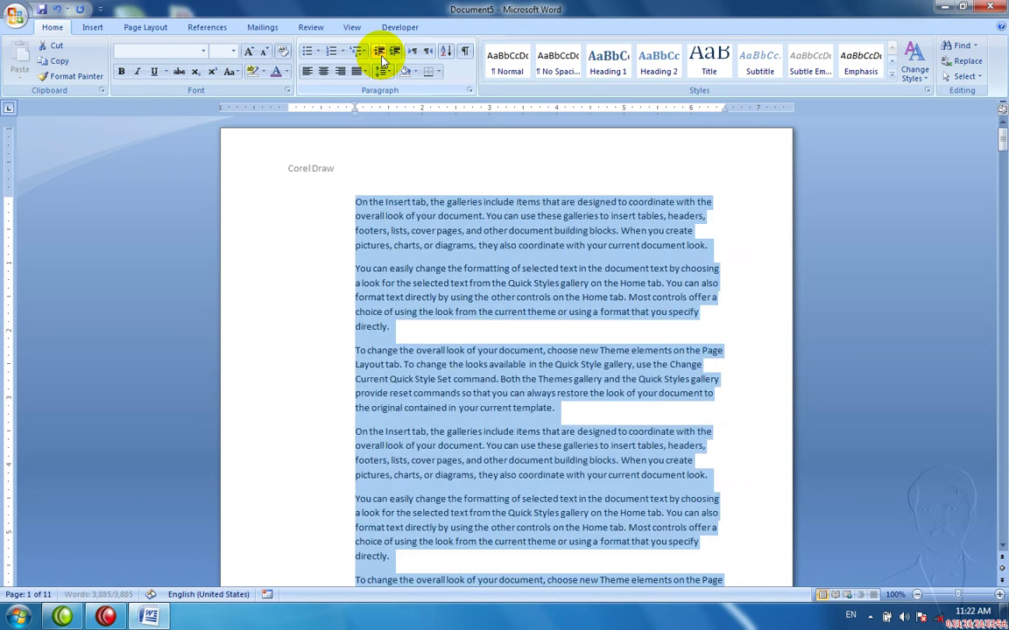
click(380, 52)
click(380, 52)
- Close Document5 and answer the save-changes prompt
key(ctrl+w)
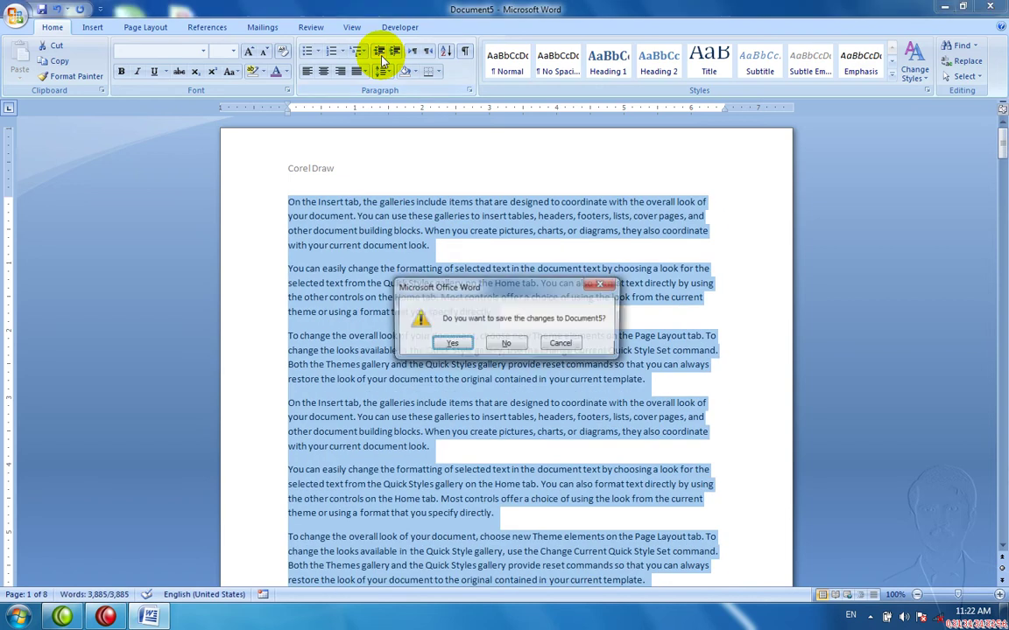
key(Tab)
key(Return)
- Create a new document, type 'H2o' and select the 2
key(ctrl+n)
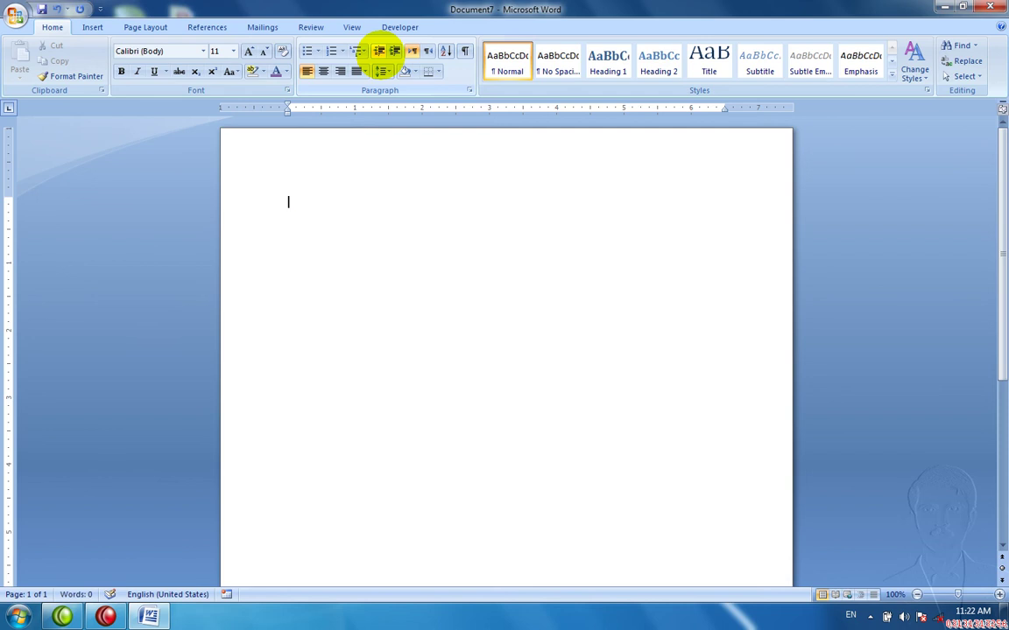
text(H2)
text(o)
drag(293, 201, 298, 203)
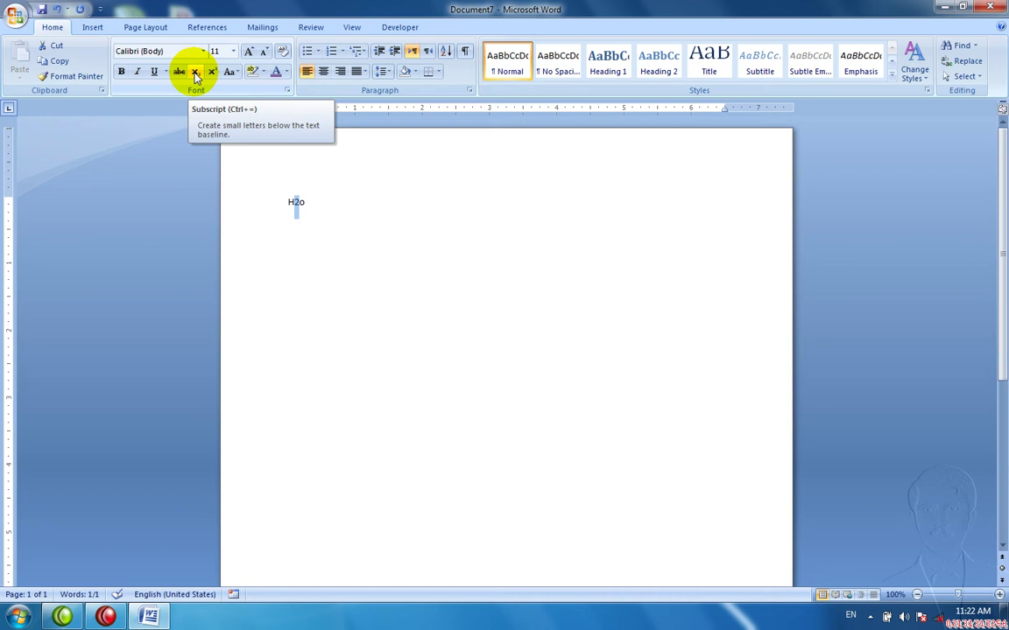
- Make the 2 subscript, then superscript, and close Document7
click(197, 76)
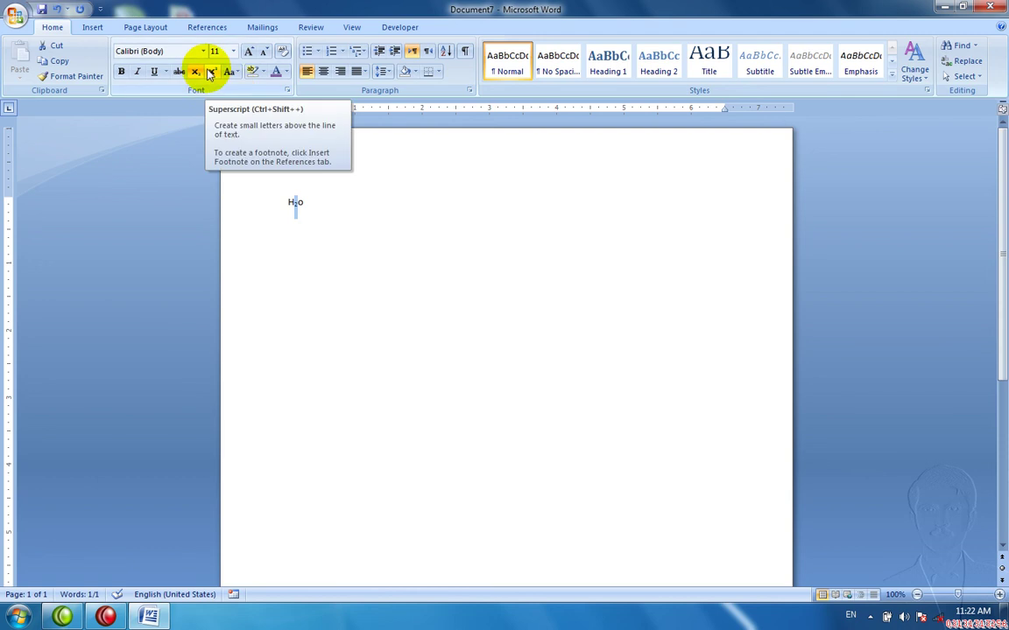
click(210, 75)
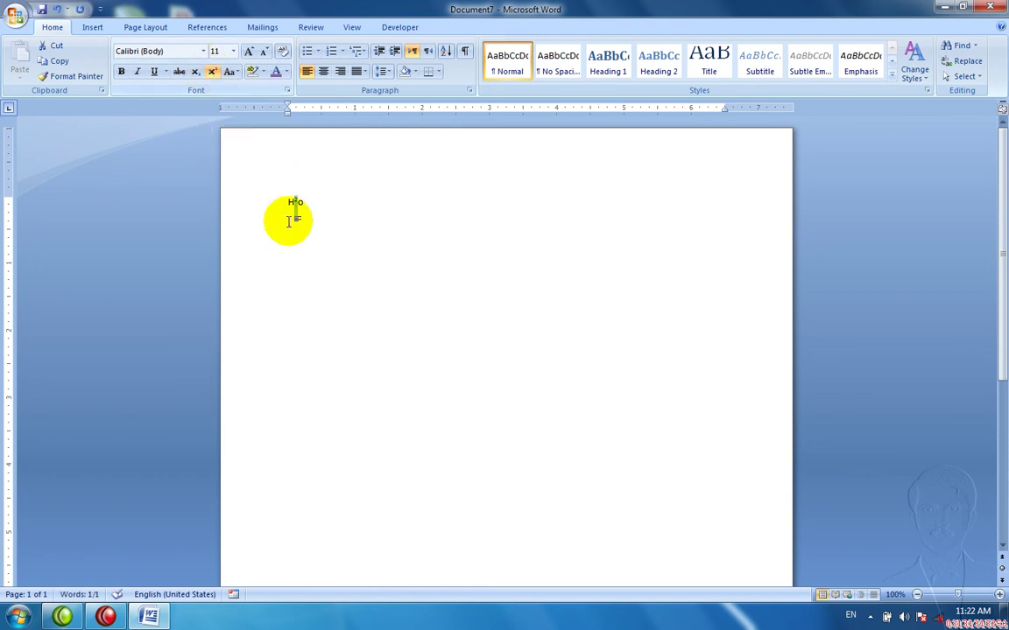
click(291, 219)
key(ctrl+w)
- Discard Document7's changes, start a blank Document8 and show the Page Layout Breaks list
key(n)
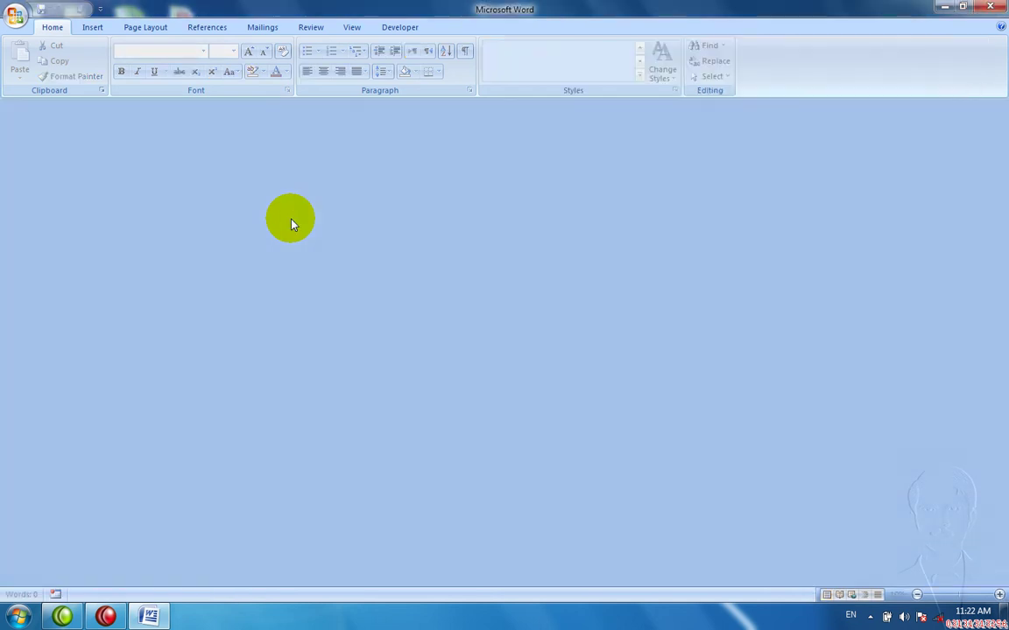
key(ctrl+n)
click(145, 27)
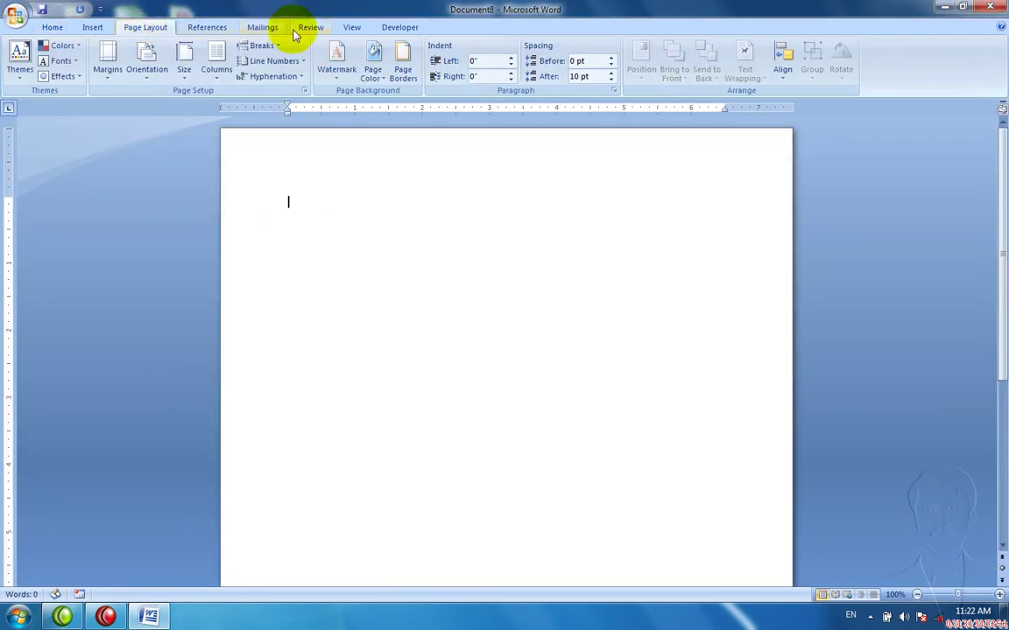
click(270, 49)
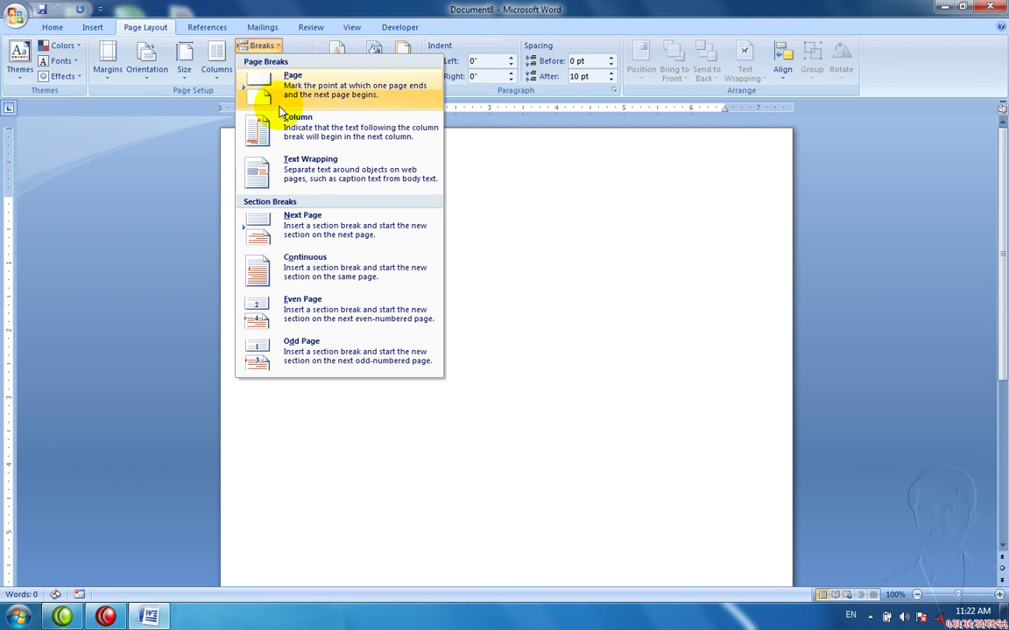
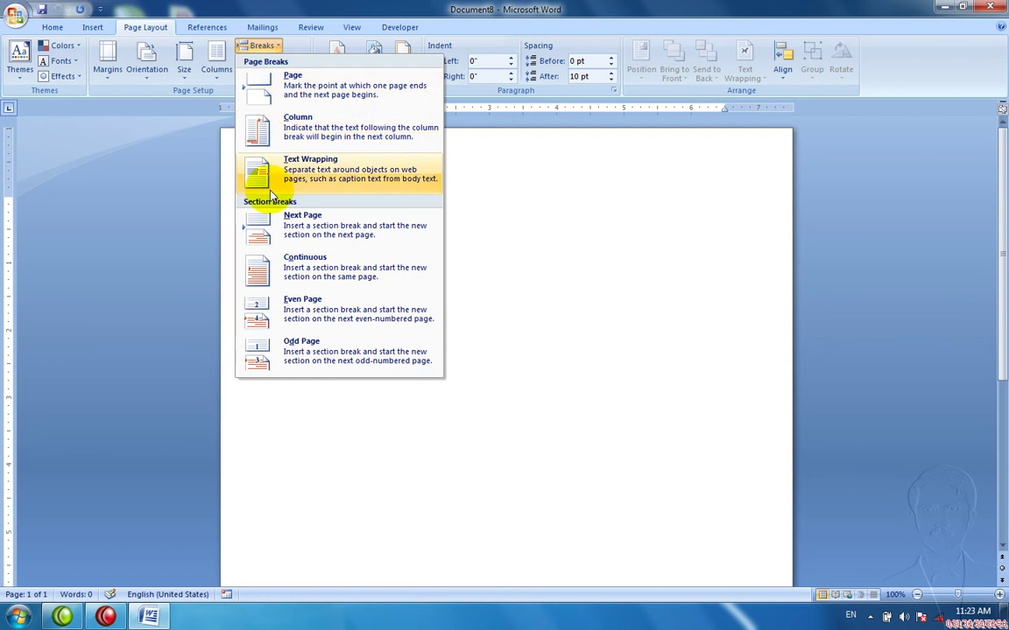
- Close the Breaks menu and generate three sample paragraphs with =rand()
click(552, 251)
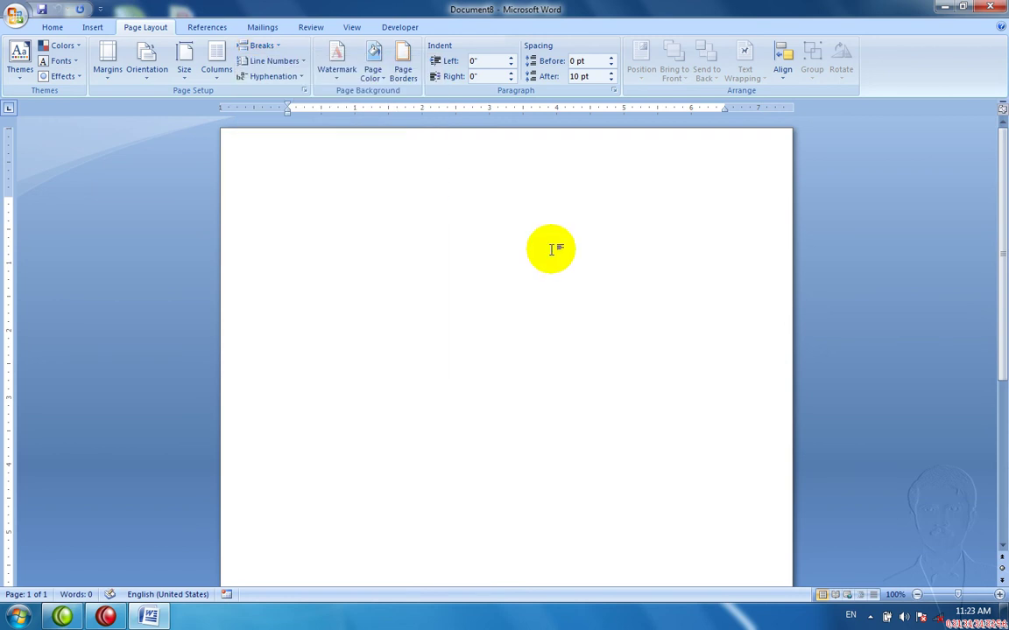
click(506, 202)
text(=rand)
key(BackSpace)
key(BackSpace)
text(nd)
text((*))
key(BackSpace)
key(Return)
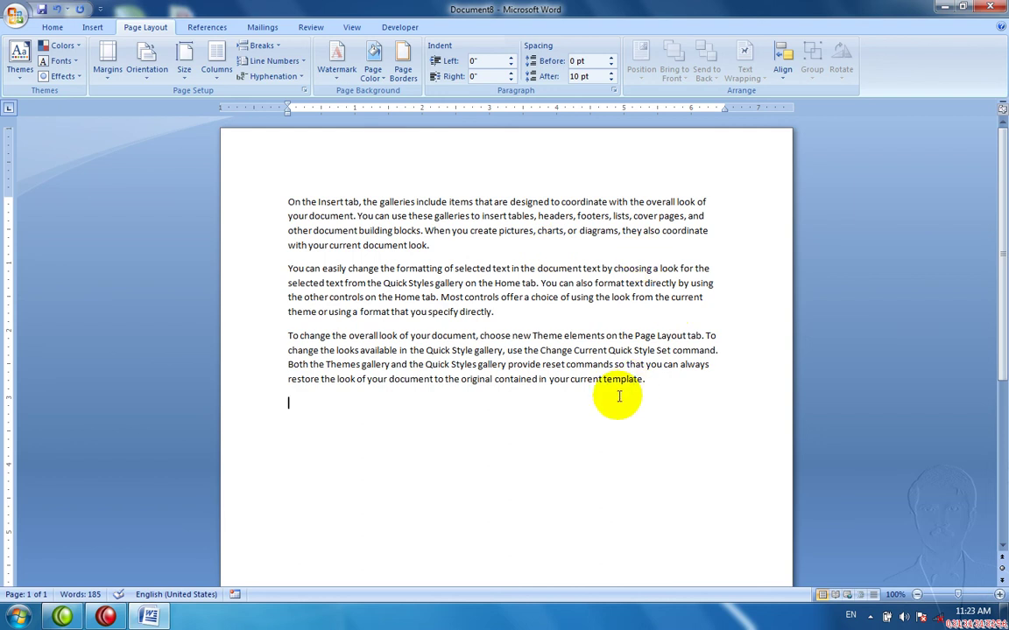
- Type the line 'The quick brown fox jumps over the lazy dog' and start a new paragraph
text(The w)
key(BackSpace)
text(quick b)
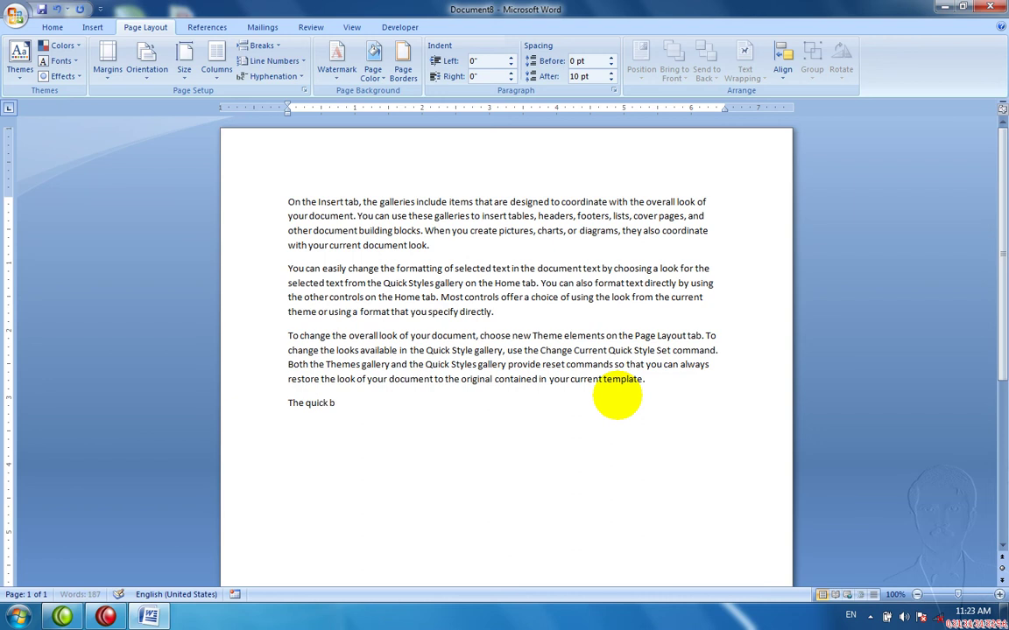
text(rown fox j)
text(umps over the)
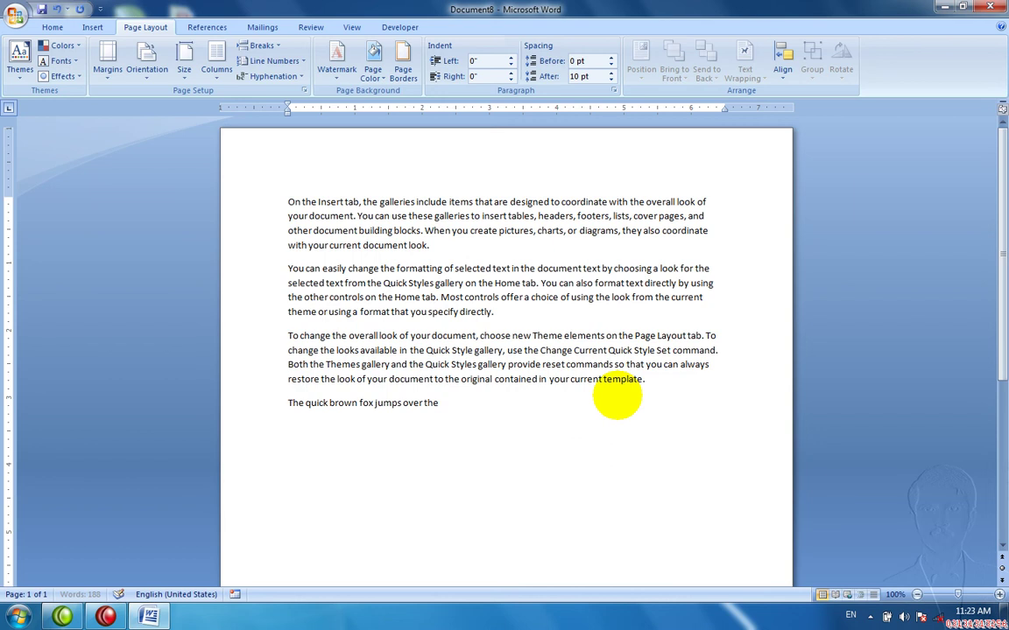
key(BackSpace)
key(BackSpace)
text(azy d)
text(og)
key(Return)
- Type a second line, 'The quick brown fox jumps over the lazy dog.'
text(Theq)
key(BackSpace)
text(quick)
text( br)
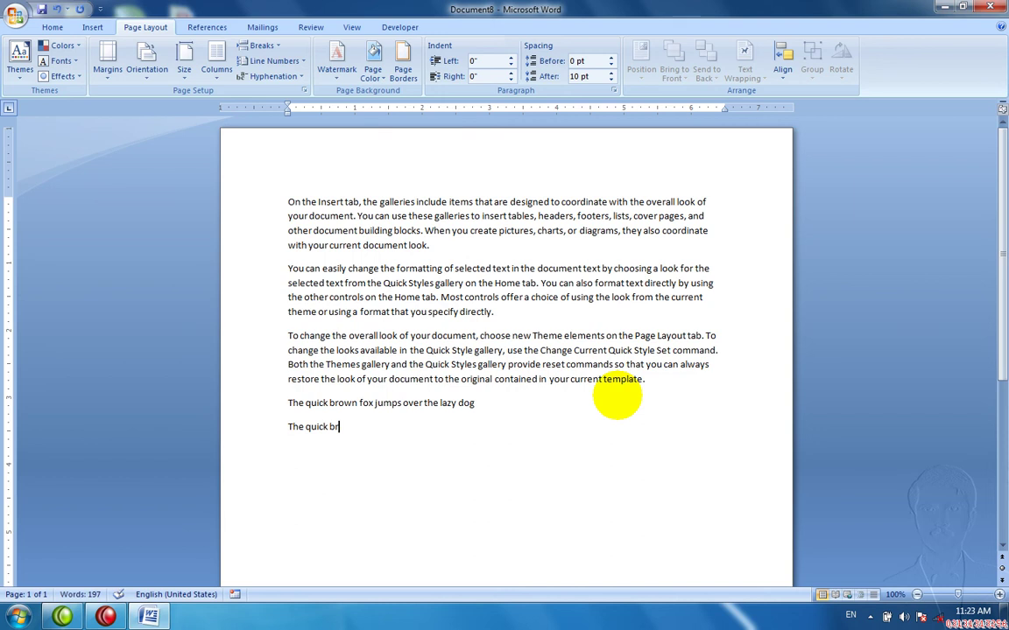
text(town)
text(ox jum)
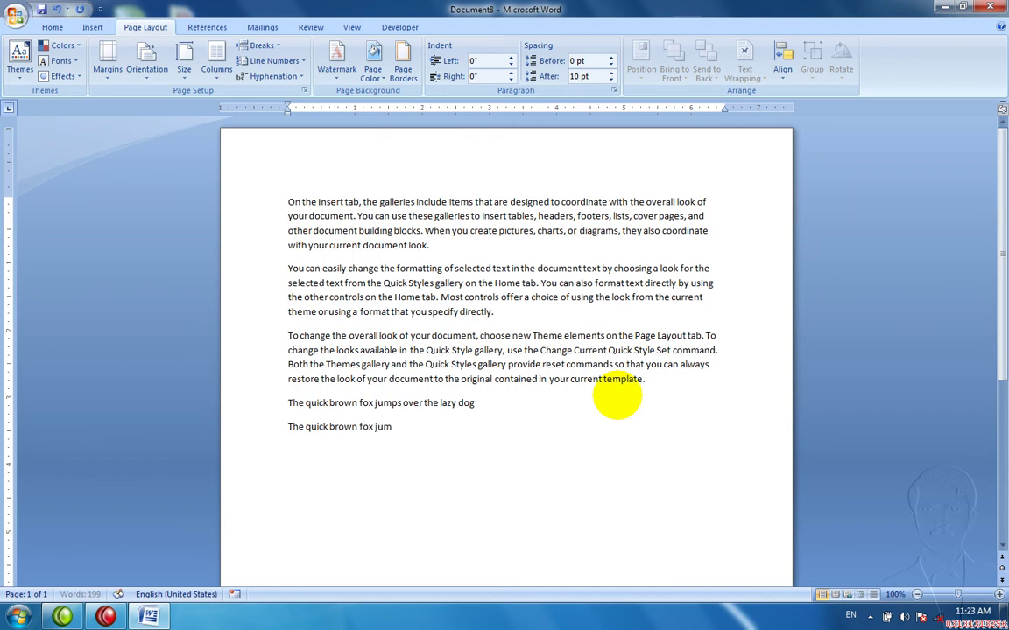
text(p[s)
key(BackSpace)
key(BackSpace)
text(ver the laz)
text(y)
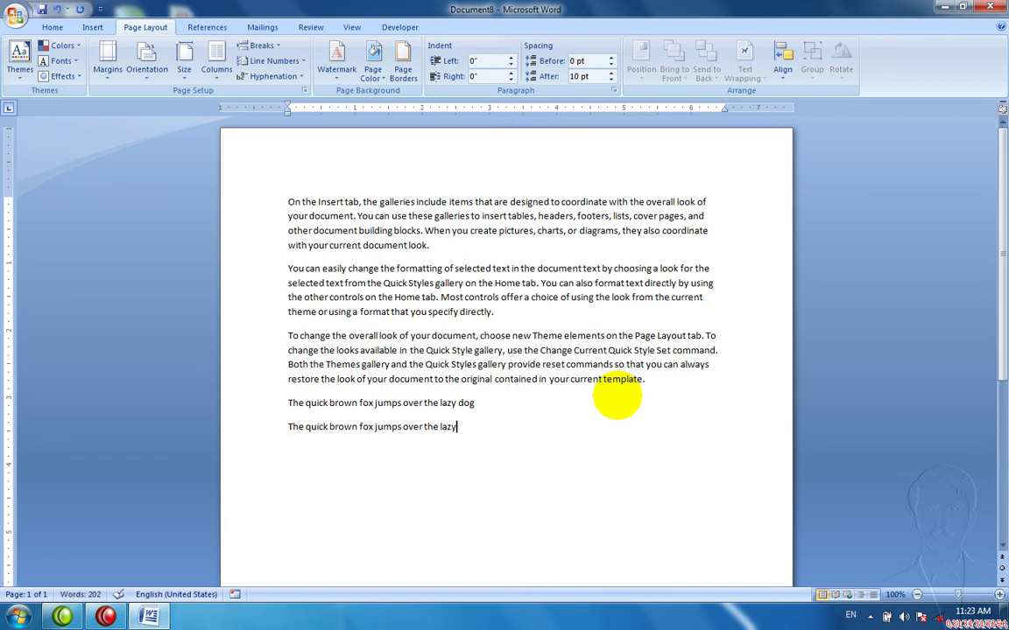
key(BackSpace)
text(y dog.)
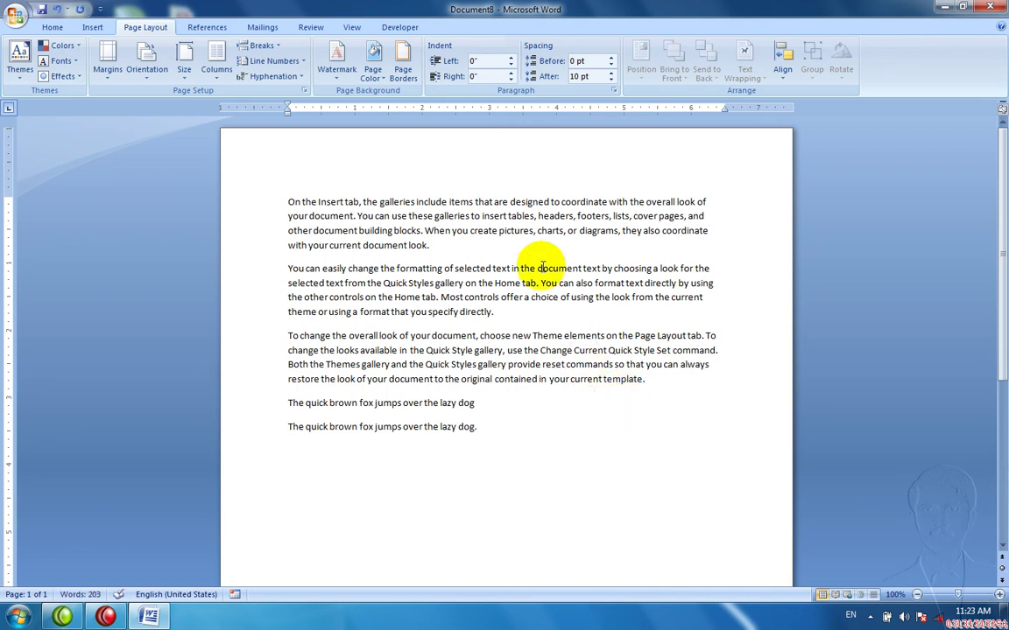
- Insert a Text Wrapping break and type another 'The quick brown fox jumps over the lazy dog.' line
click(262, 48)
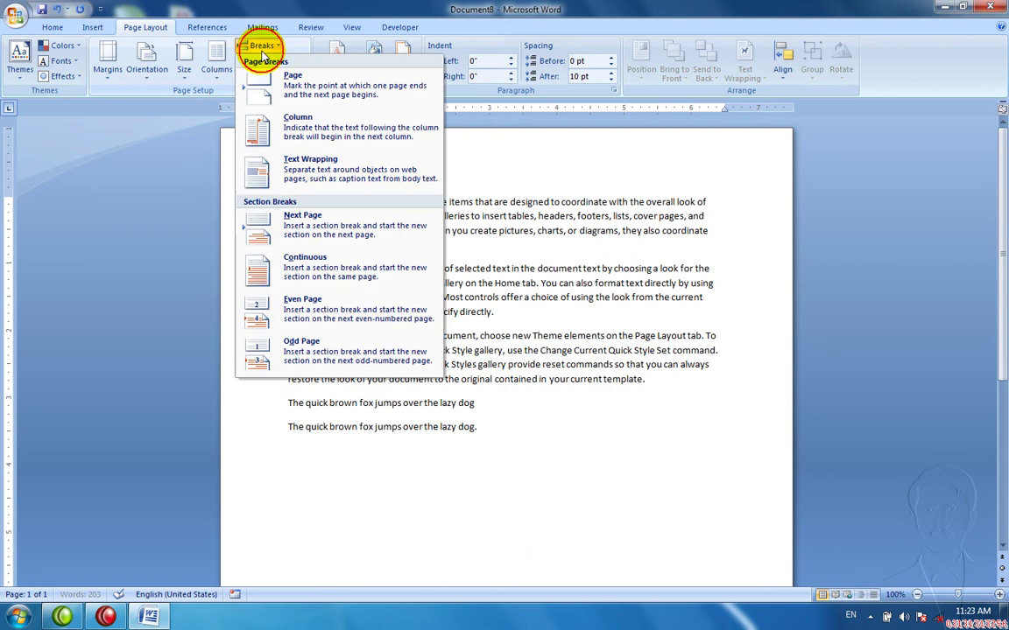
click(294, 179)
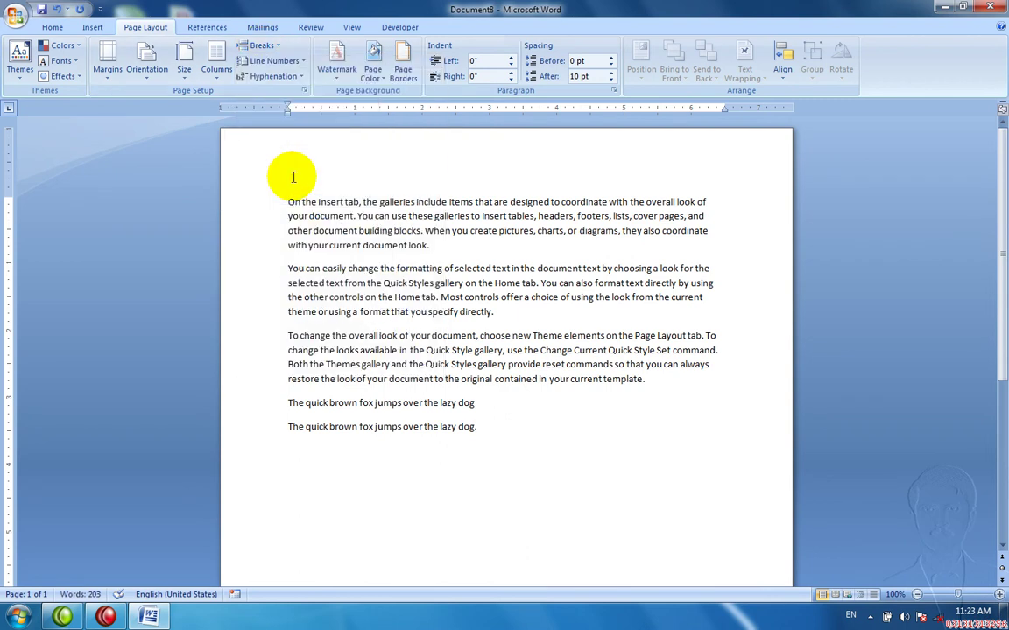
text(The qu)
text(ick bro)
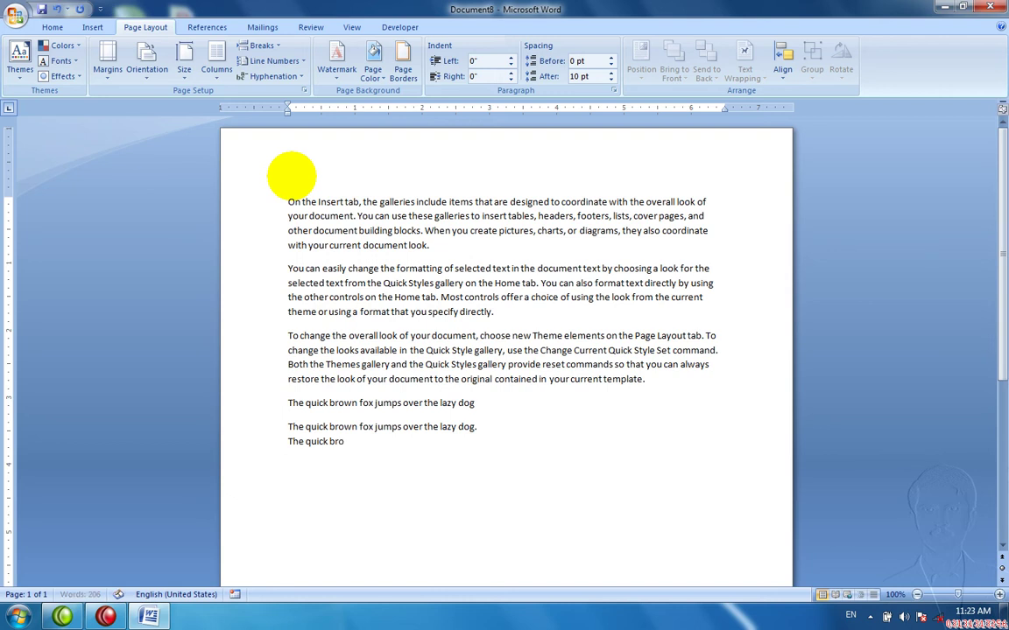
text(w)
text(n fox)
text( jumps)
text( ovr)
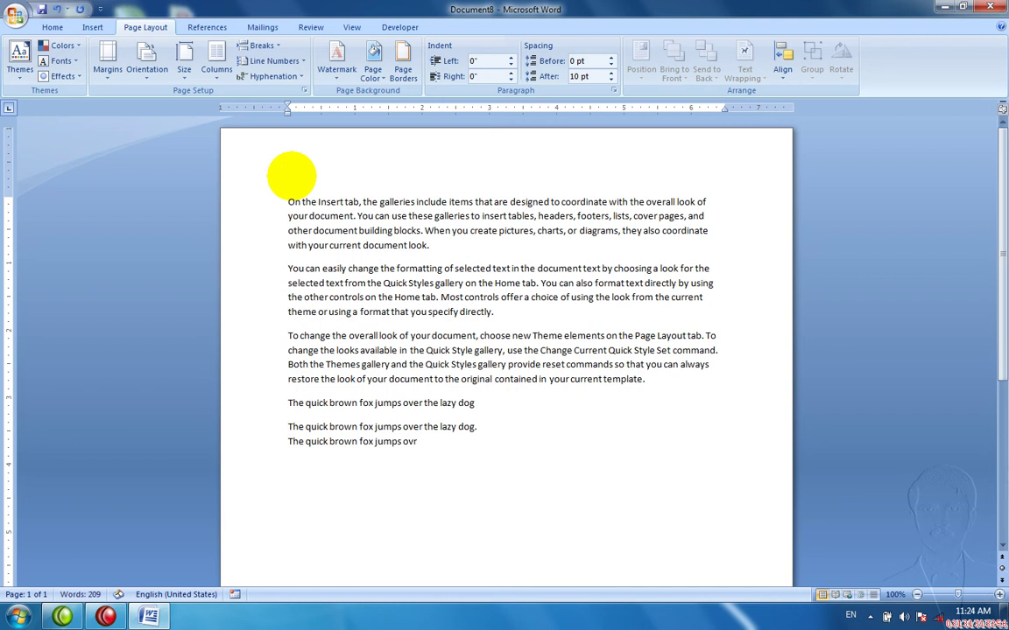
key(BackSpace)
text(er the la)
text(st d)
key(BackSpace)
key(BackSpace)
key(BackSpace)
key(BackSpace)
key(BackSpace)
text(la)
text(z)
text(y dog.)
key(Return)
- Start a new line with 'The', then open and dismiss the Breaks list
text(The a)
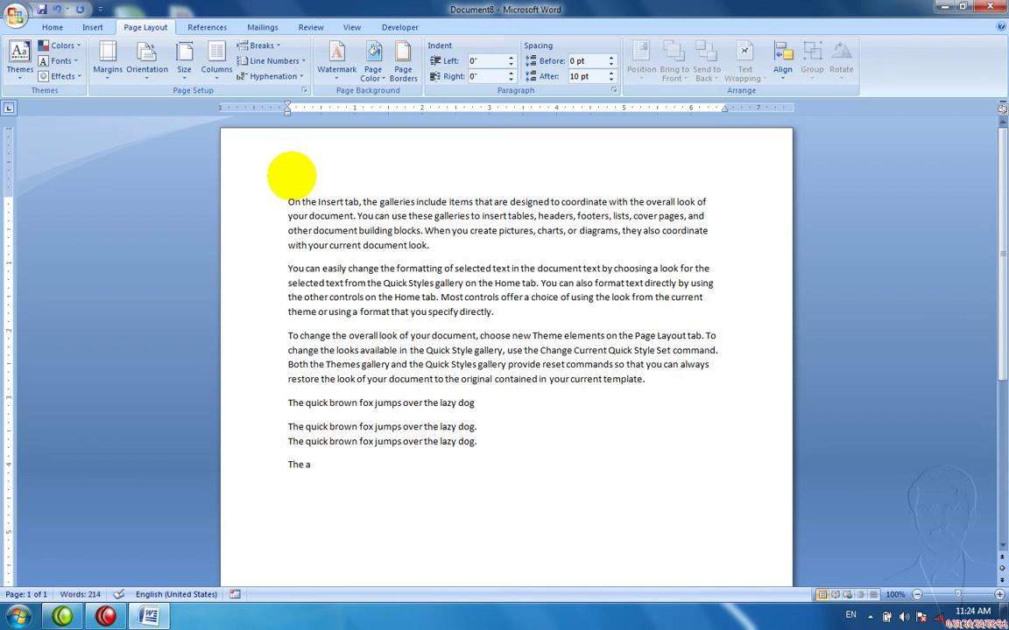
key(BackSpace)
key(BackSpace)
click(259, 45)
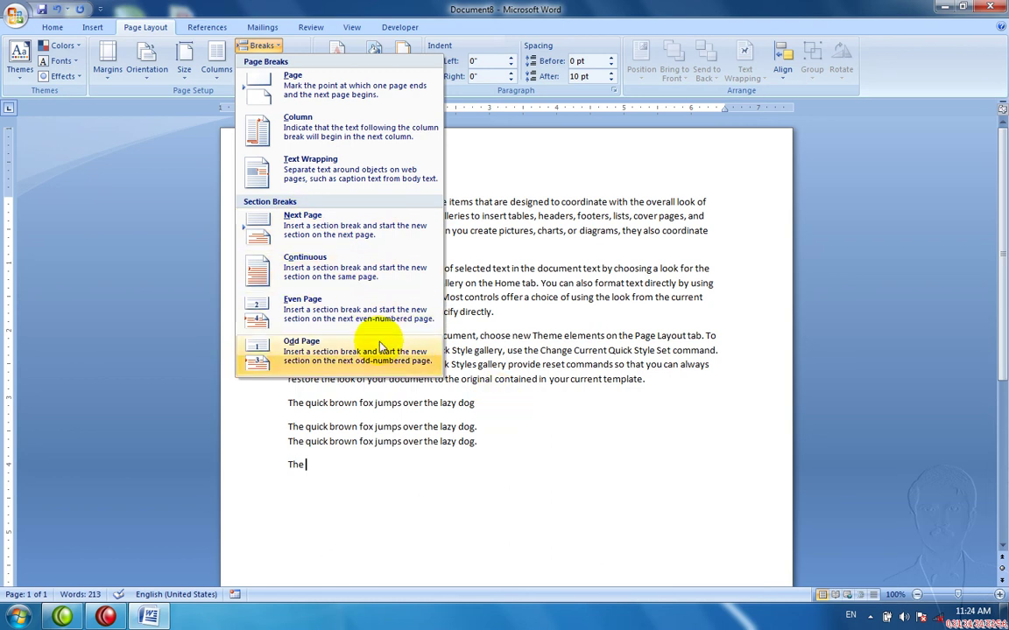
key(Escape)
- Close Document8 without saving and create a new blank document
key(ctrl+w)
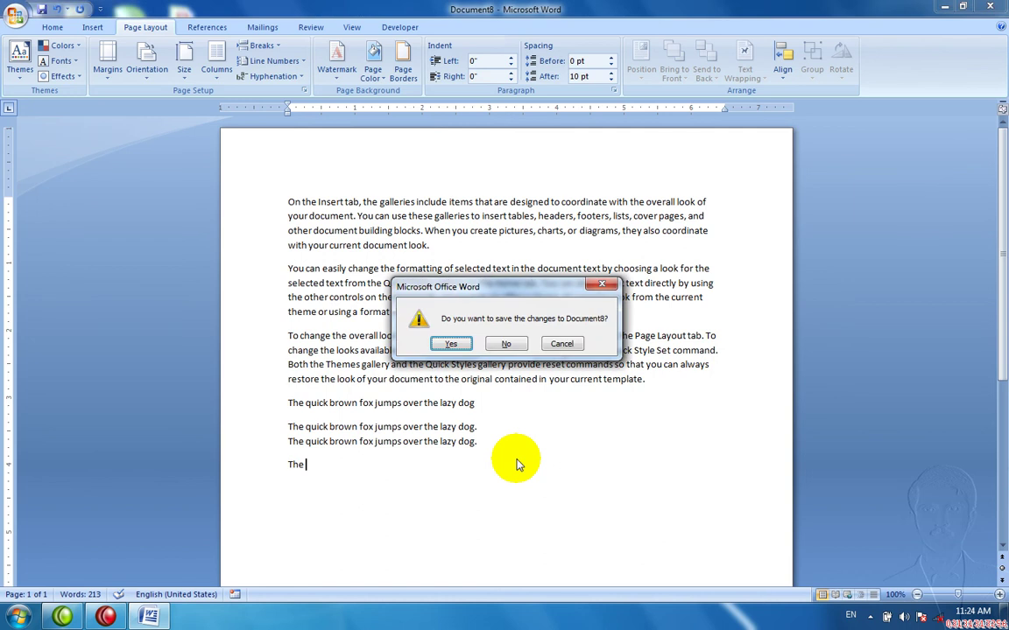
key(n)
key(ctrl+n)
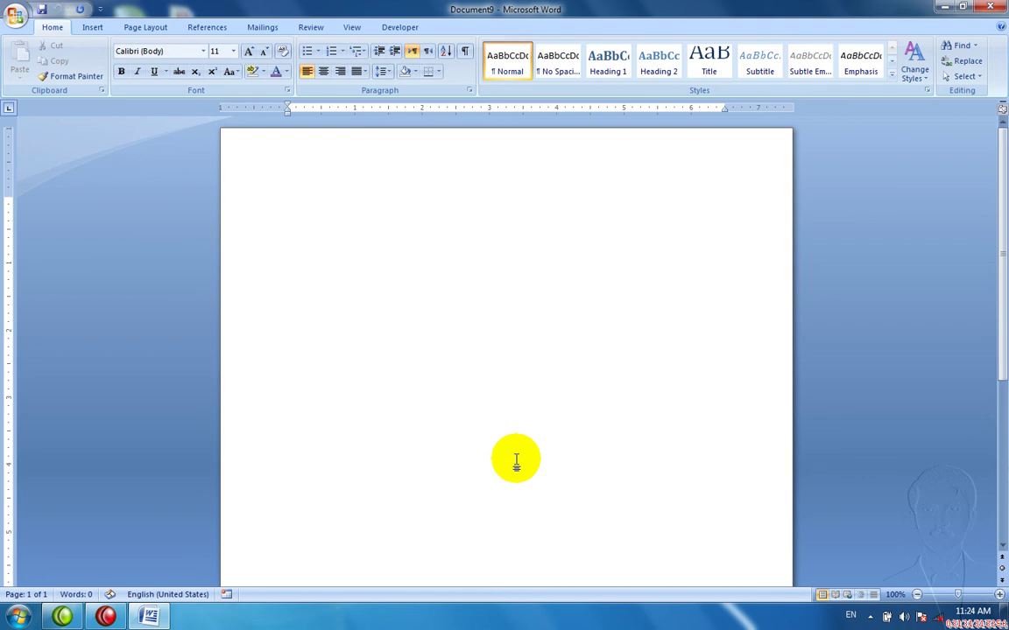
- Type seven first names, one per line
text(Ali)
key(Return)
text(As)
text(ad)
key(Return)
text(Fawad)
key(Return)
text(Jawad)
key(Return)
text(Kl)
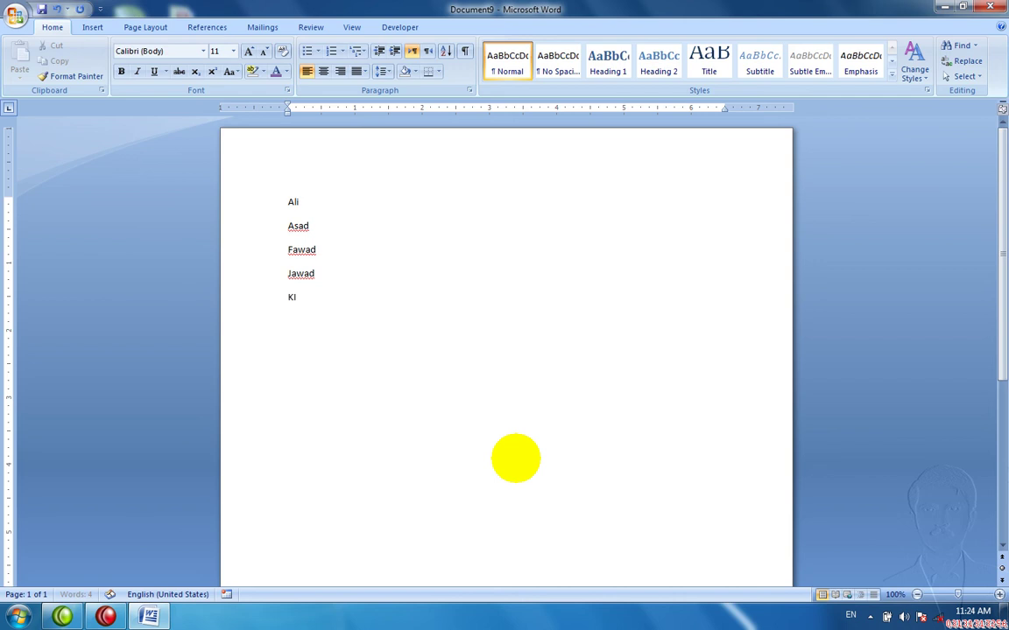
text(i)
text(amal)
key(Return)
text(Wali)
key(Return)
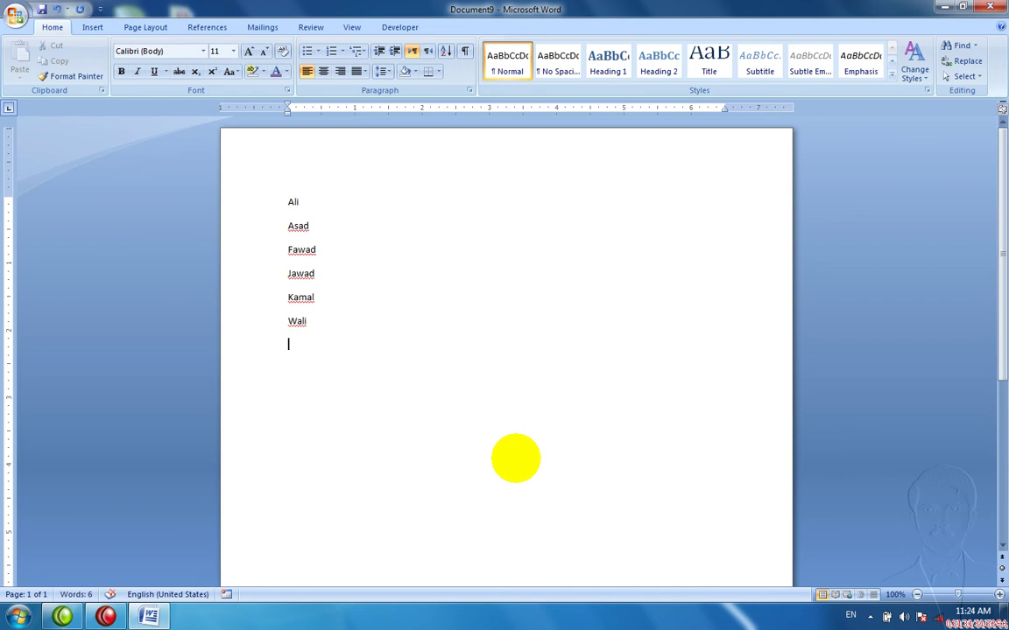
text(Bilal)
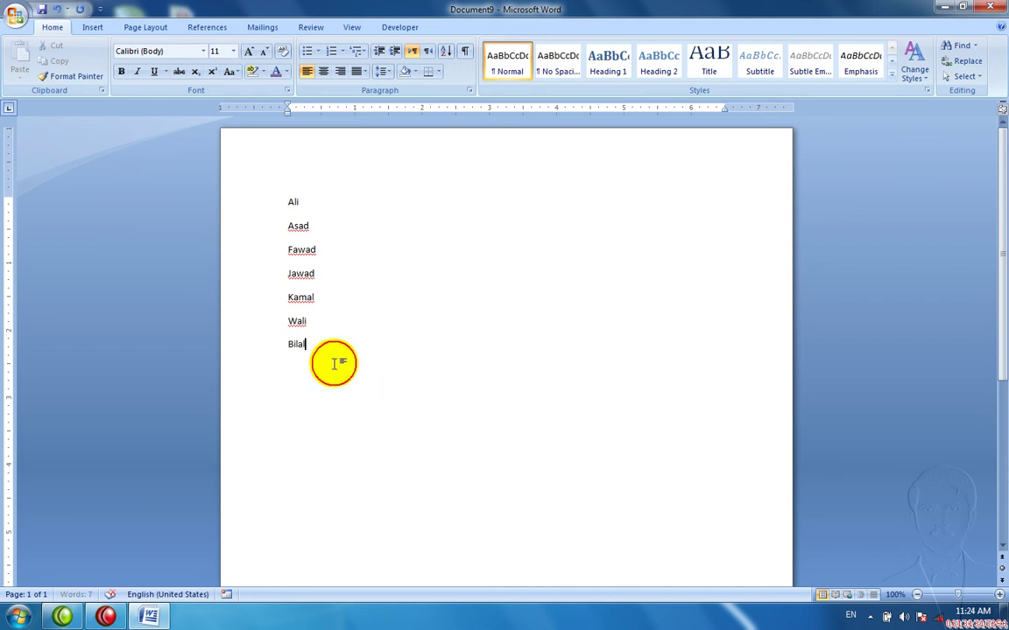
- Select the seven names and apply the 1. 2. 3. numbering format
mouse_move(338, 363)
mouse_down()
mouse_move(299, 321)
mouse_move(280, 217)
mouse_up()
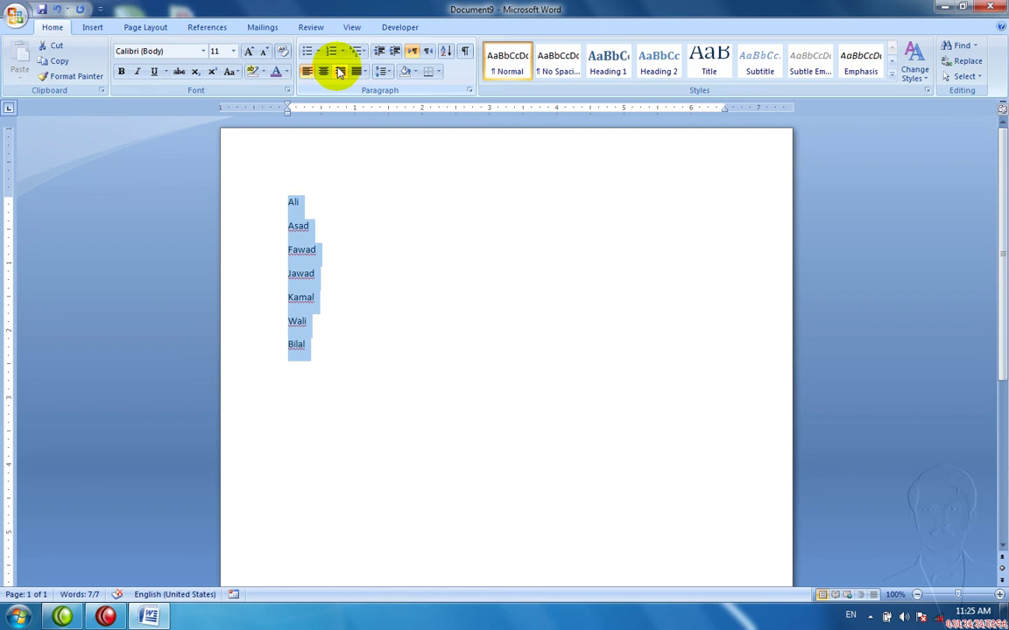
click(157, 29)
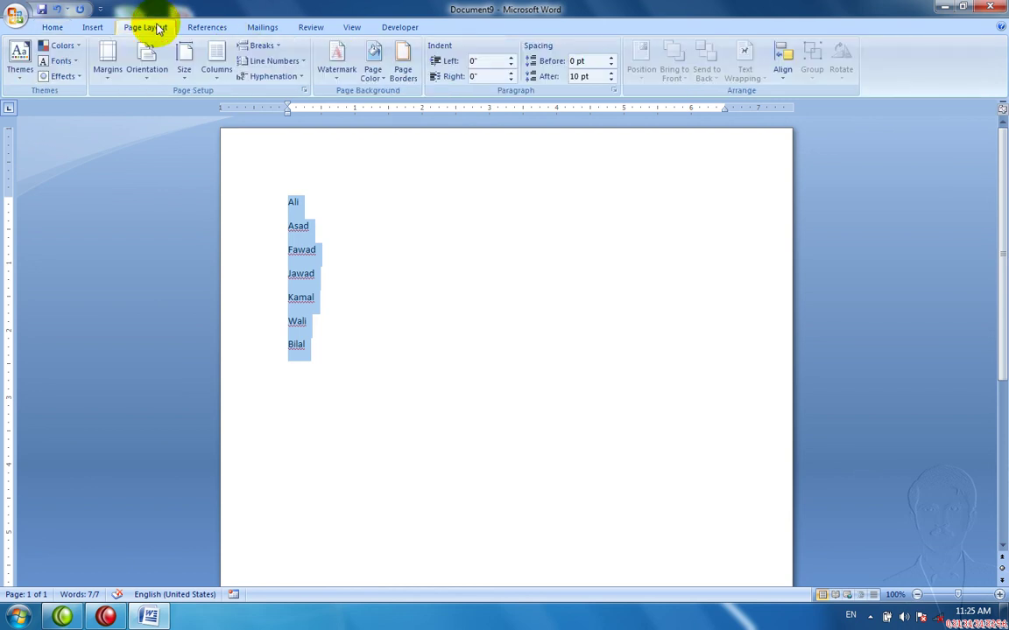
click(87, 27)
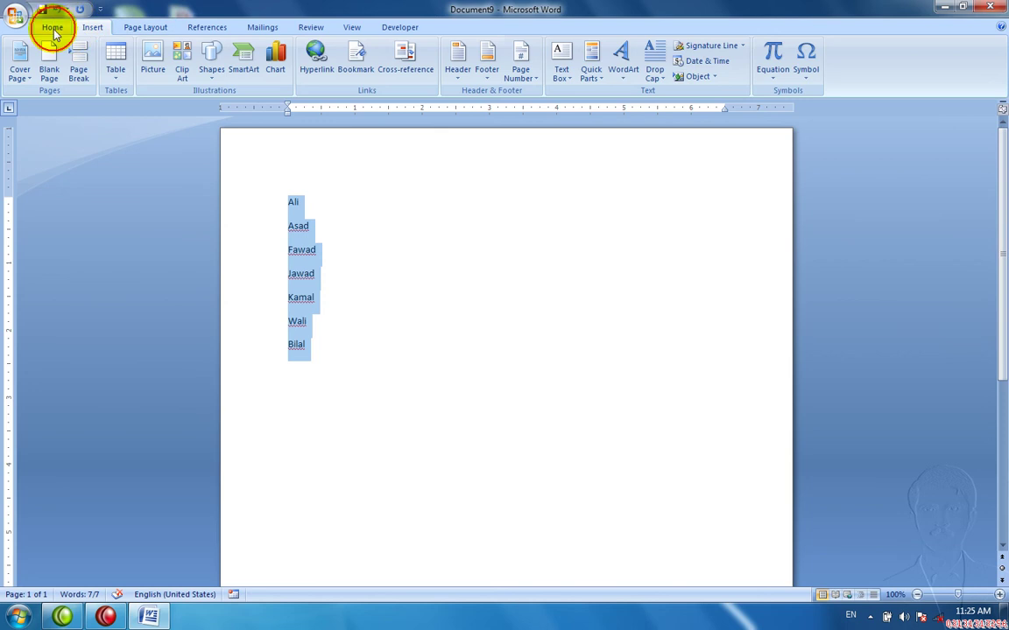
click(53, 29)
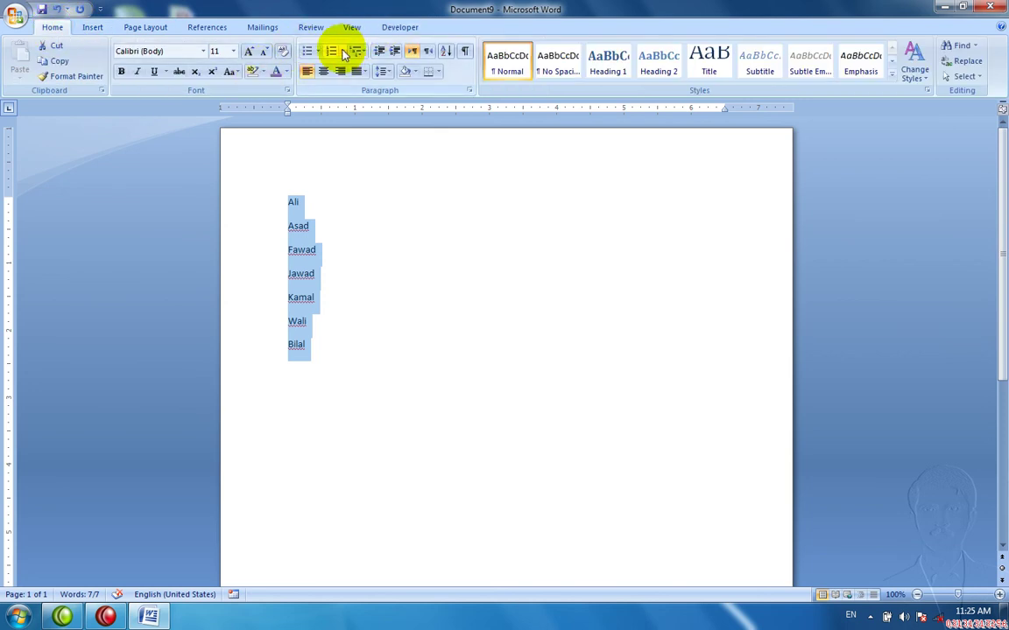
click(342, 52)
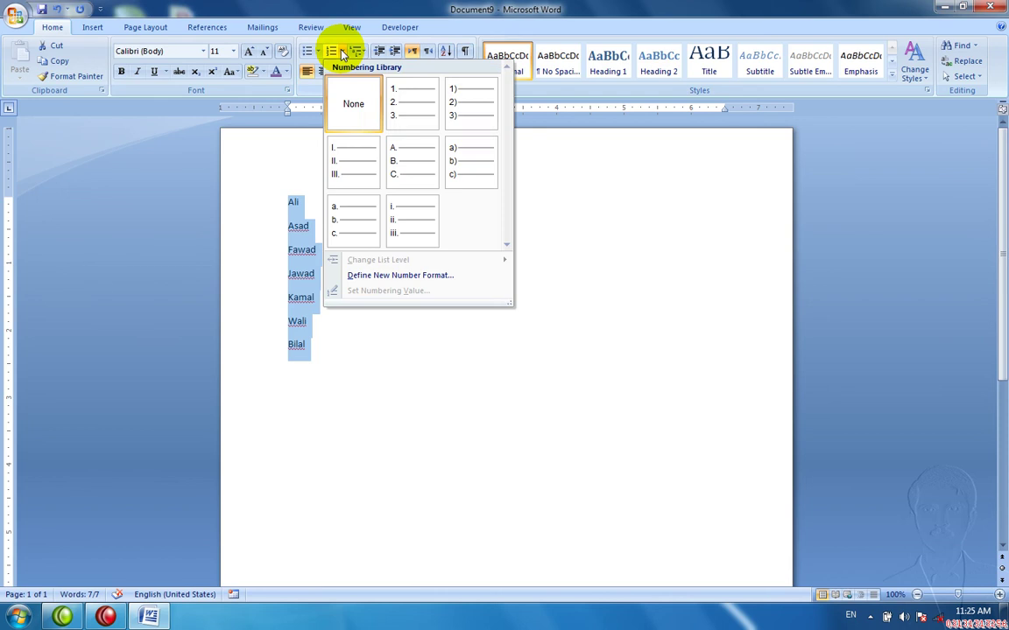
click(402, 110)
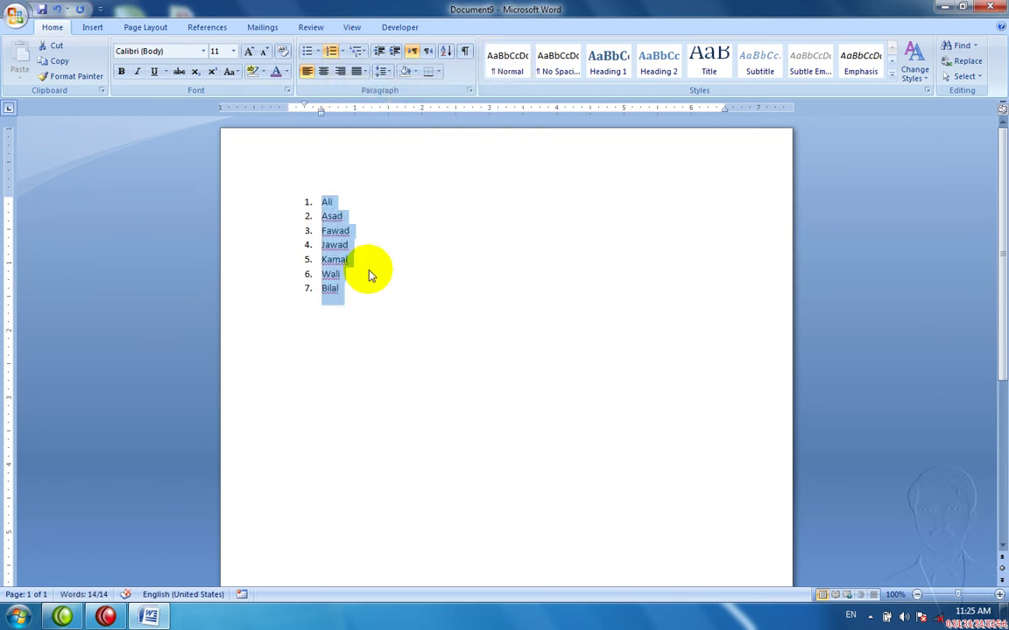
- Try an eighth name, remove it, and leave an empty item 8 below the last name
click(366, 289)
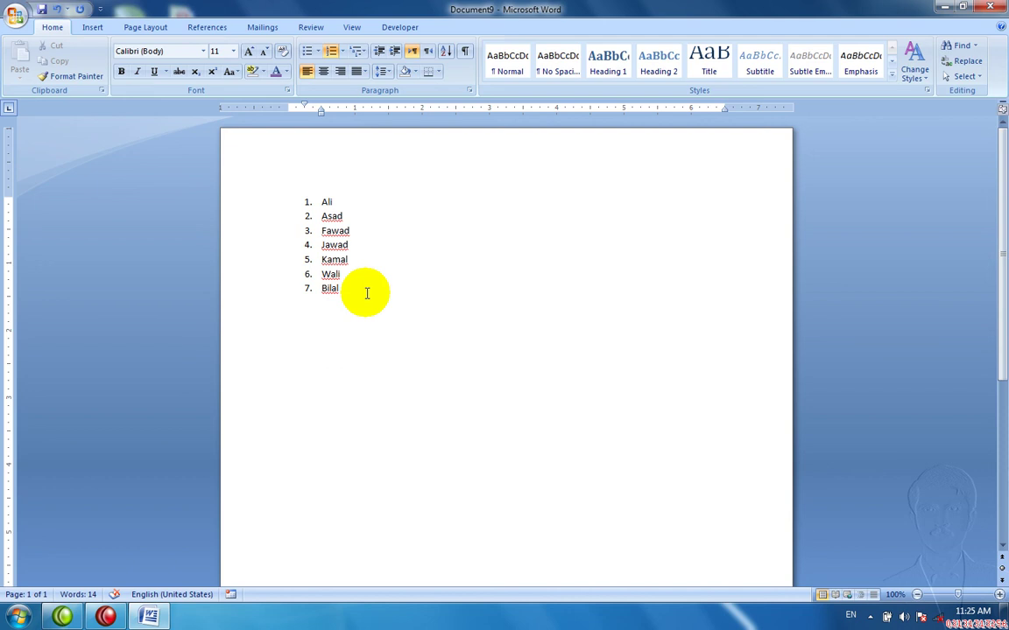
key(Return)
text(Jam)
text(al)
key(Return)
key(Return)
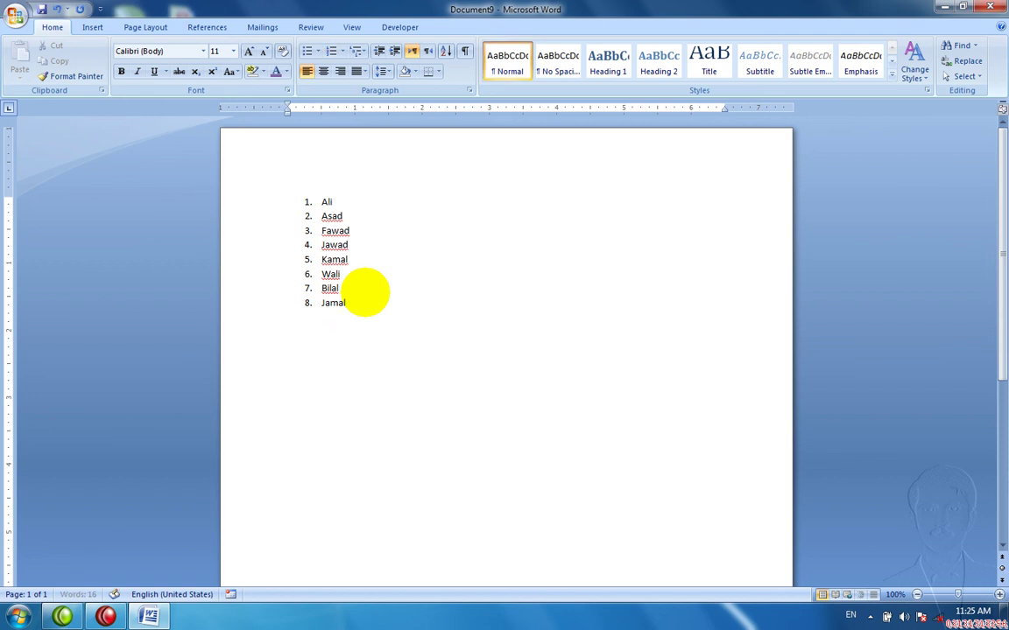
key(Return)
key(Return)
key(Return)
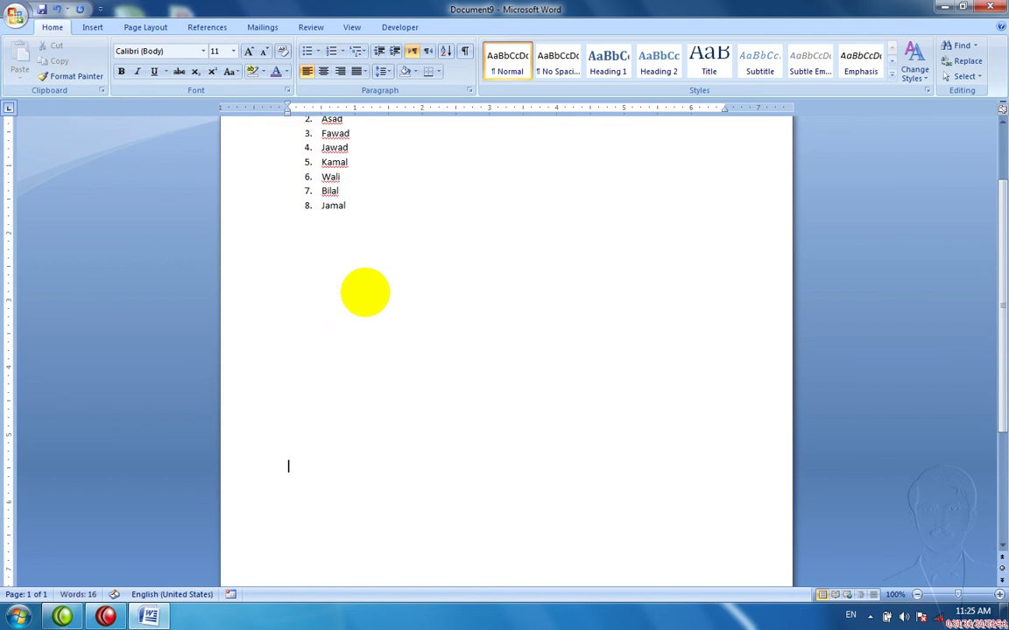
key(BackSpace)
key(BackSpace)
key(BackSpace)
key(BackSpace)
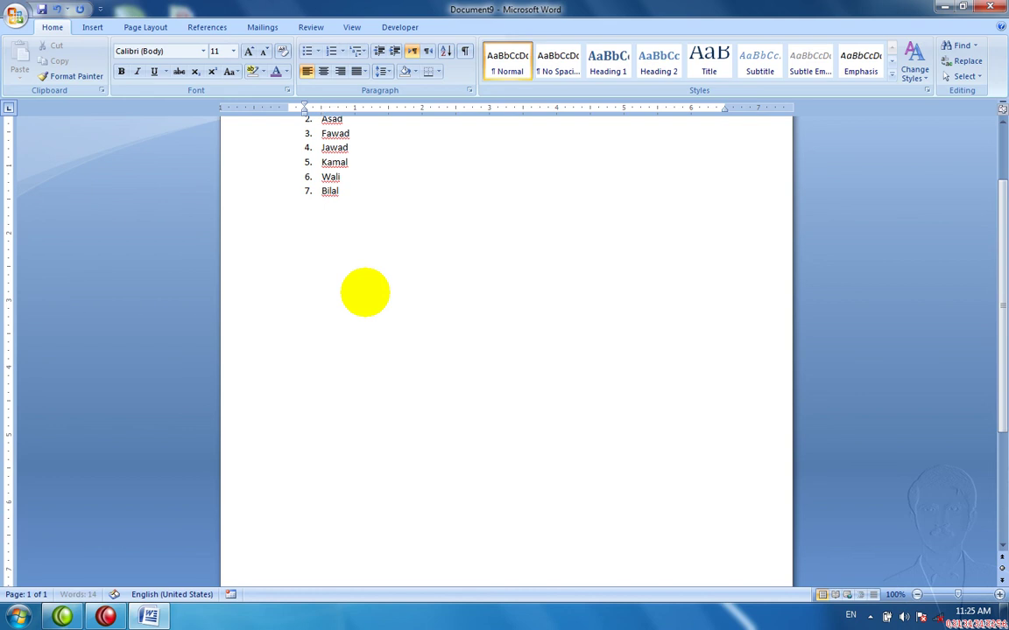
key(BackSpace)
key(Return)
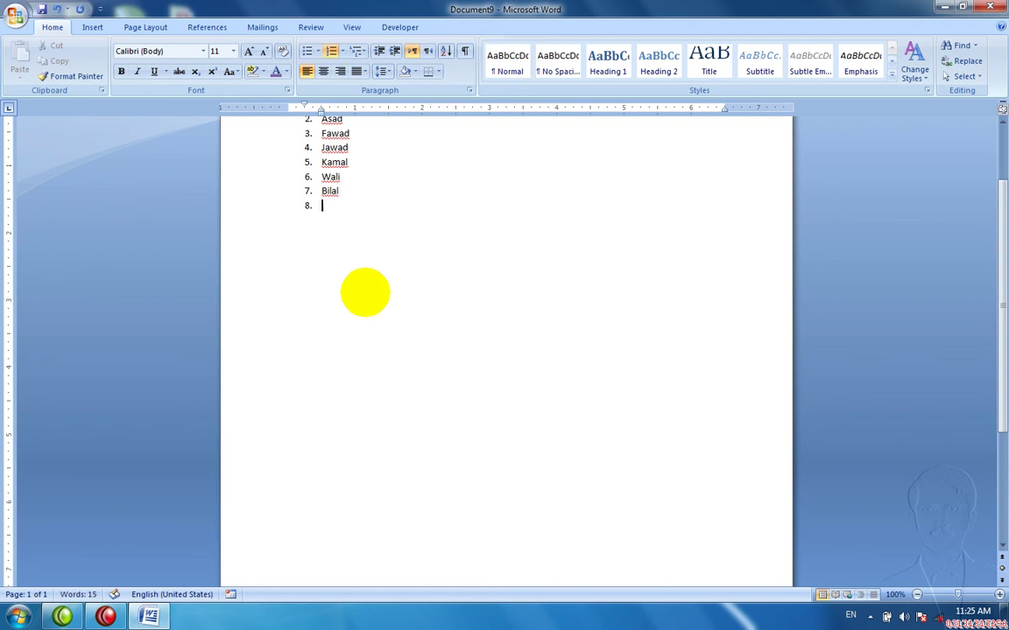
key(BackSpace)
key(BackSpace)
key(BackSpace)
key(BackSpace)
key(BackSpace)
text(al)
key(Return)
- Select the list and turn on Continuous line numbers in the margin
click(140, 30)
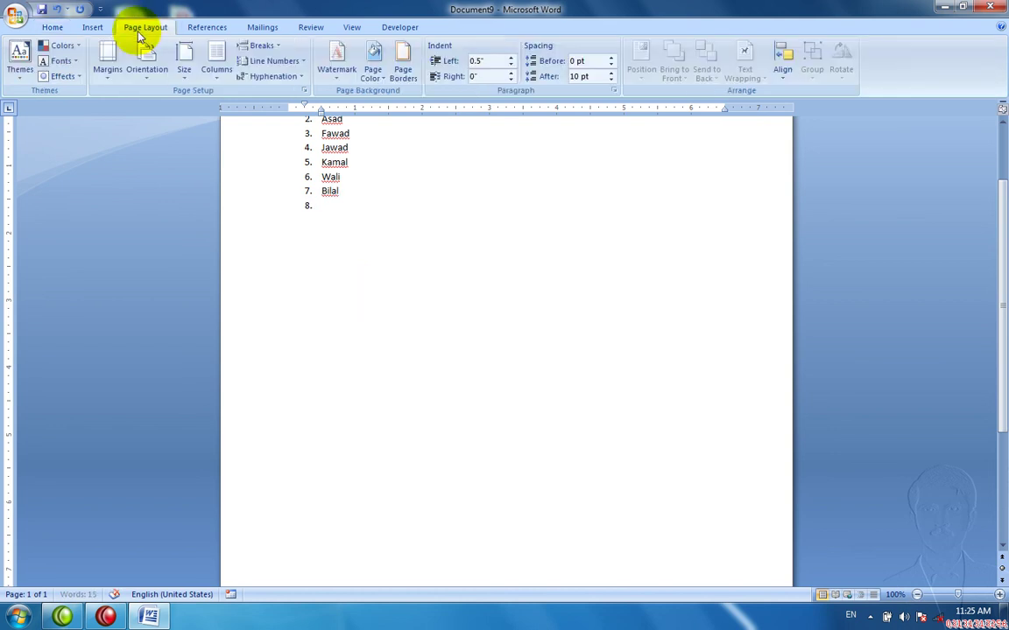
click(275, 63)
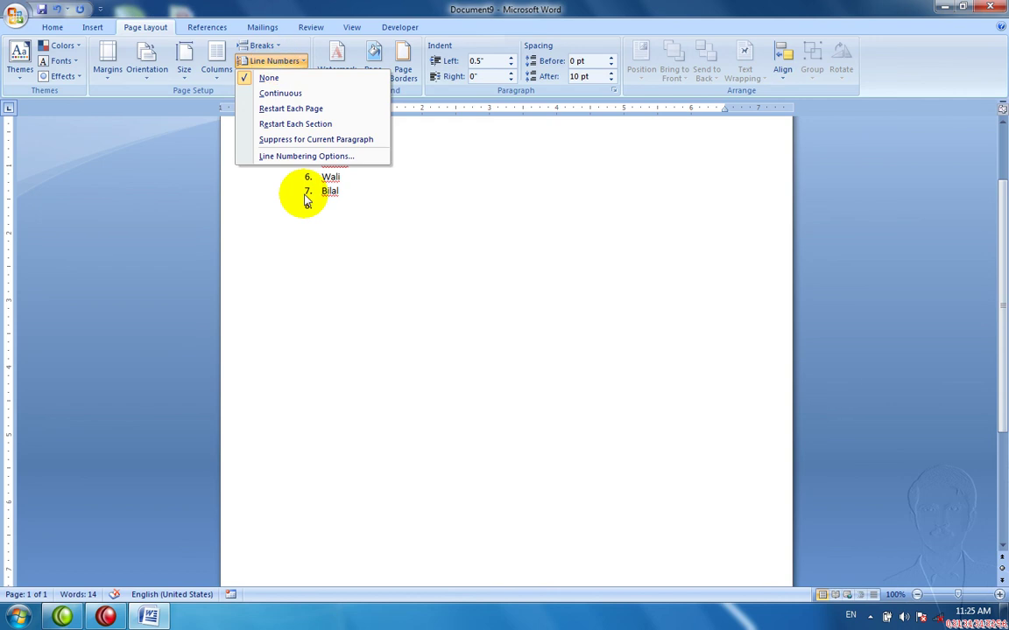
click(343, 219)
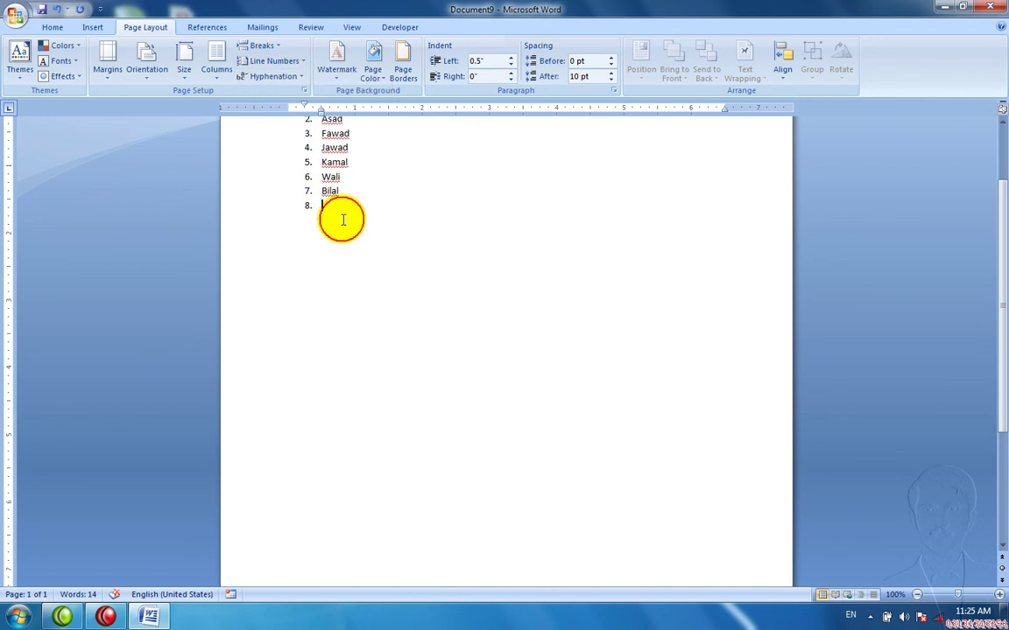
drag(338, 218, 309, 141)
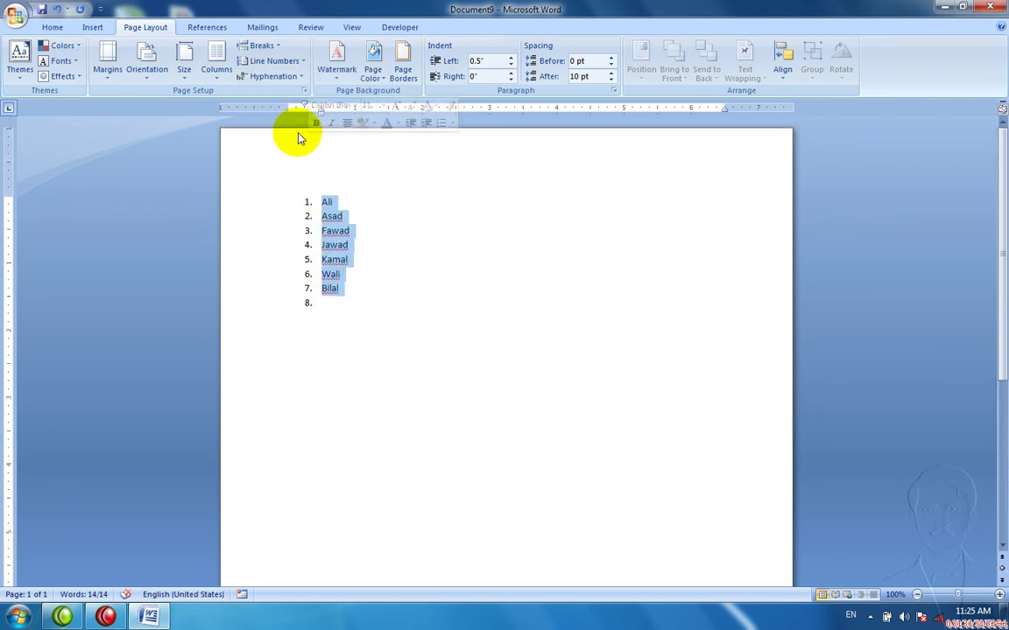
click(282, 61)
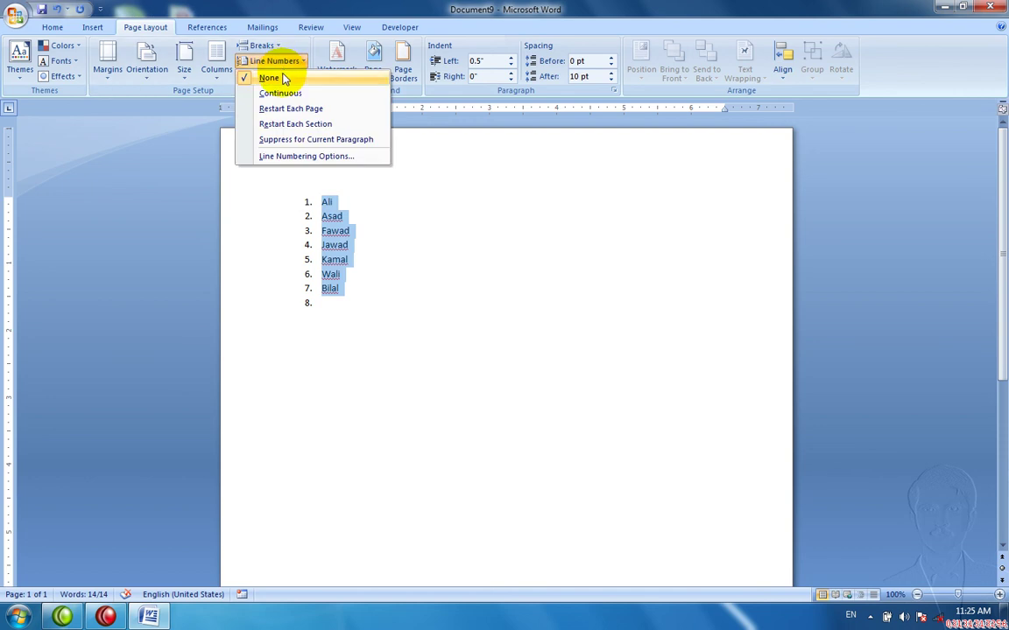
click(275, 92)
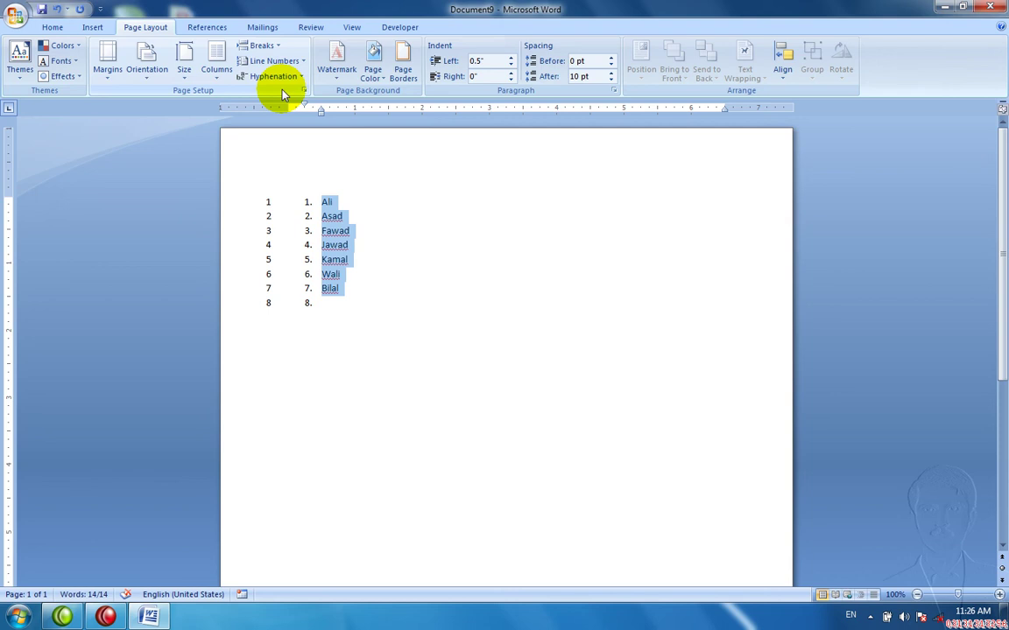
- Add blank and filler text lines at the end until line 29 reaches page 2
key(ctrl+End)
key(Return)
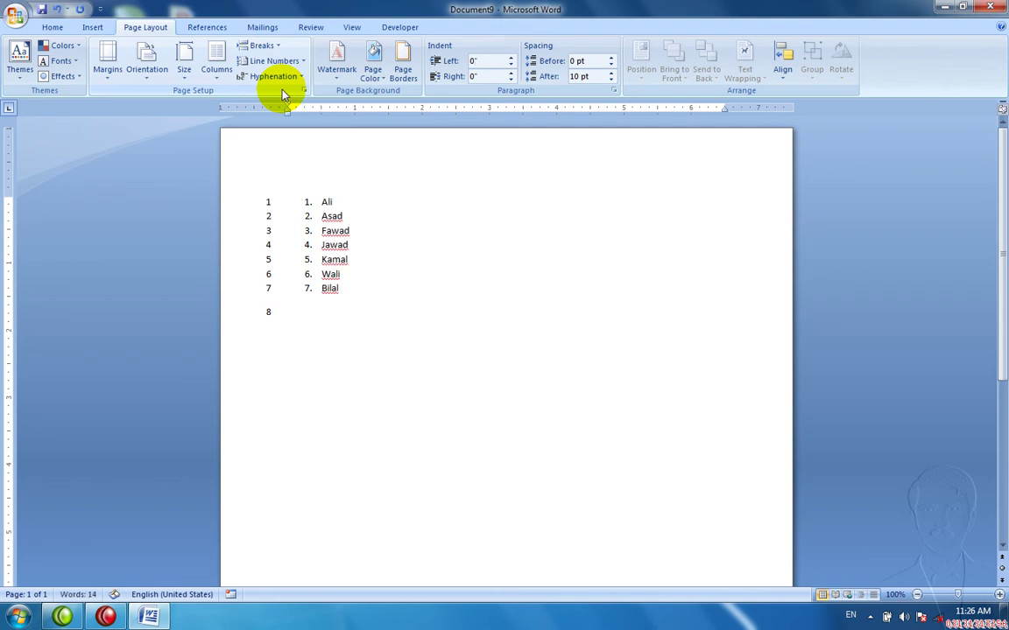
key(Return)
key(Return)
key(Return)
key(Return)
key(Return)
key(Return)
key(Return)
key(Return)
text(asdf)
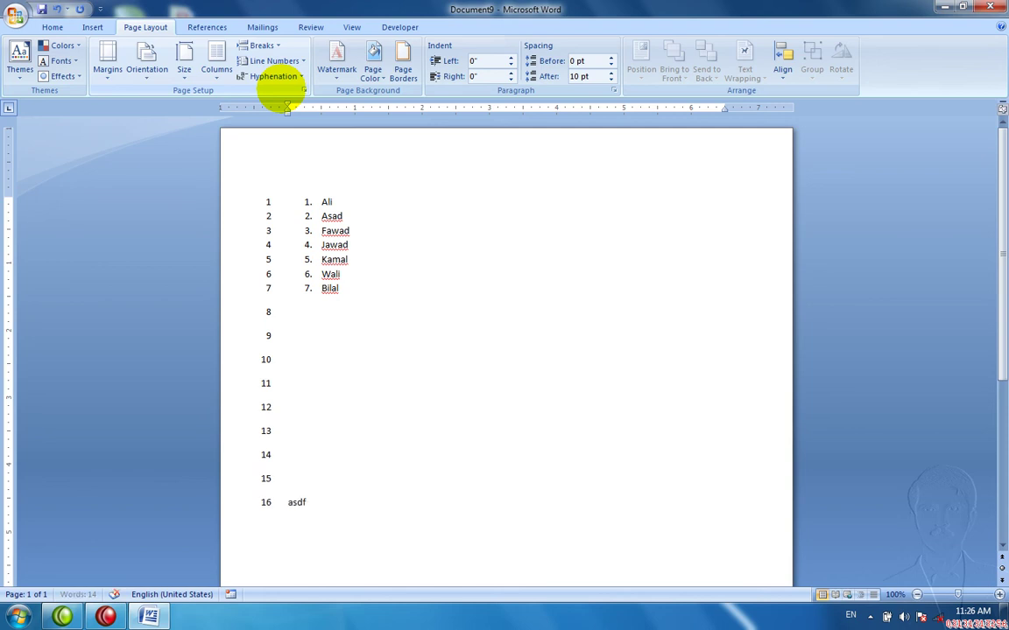
text(hjkasf)
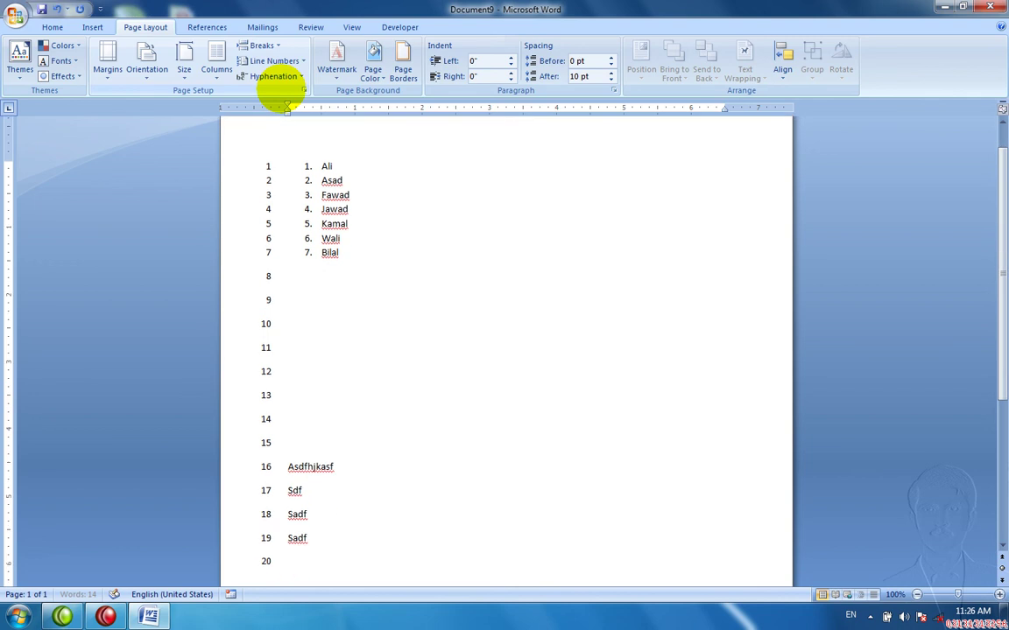
text( sdf sadf sadf sd)
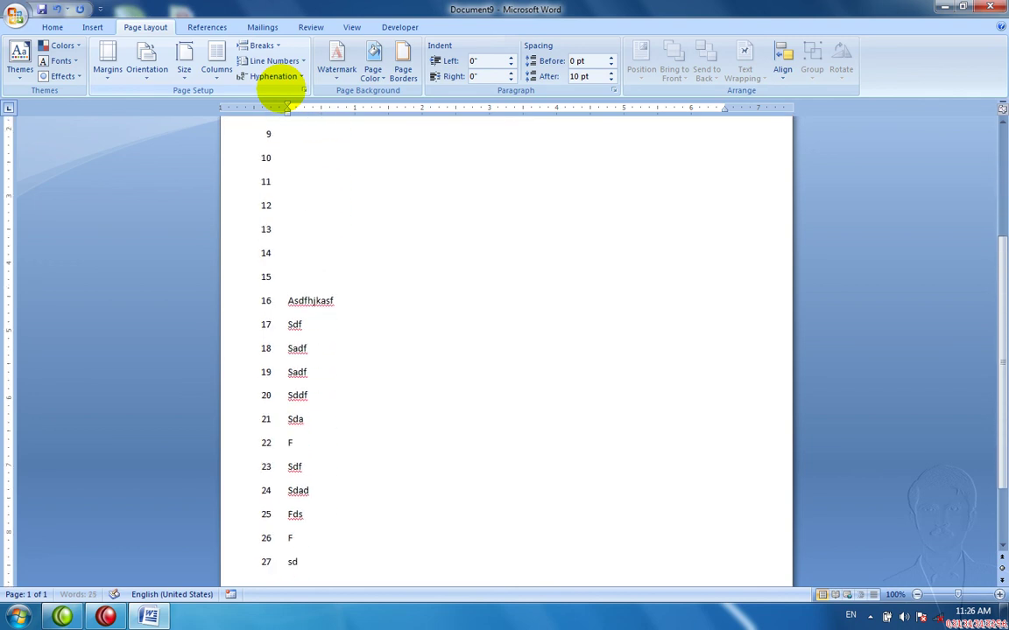
text(df sda f sdf sdad fds f sddf sddf)
key(Return)
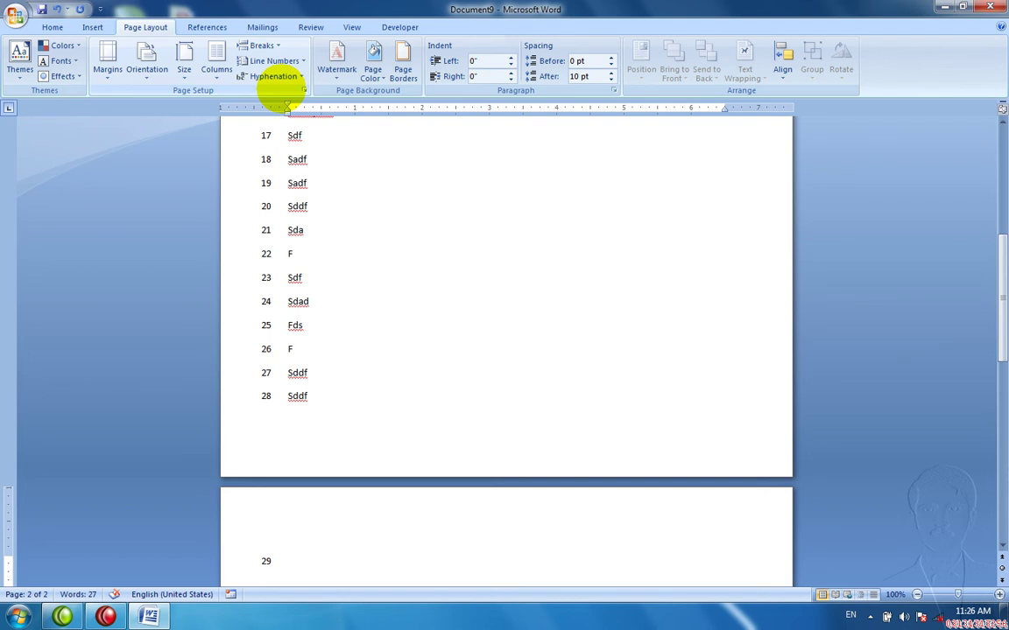
- Delete empty line 29 and insert a Next Page section break
key(BackSpace)
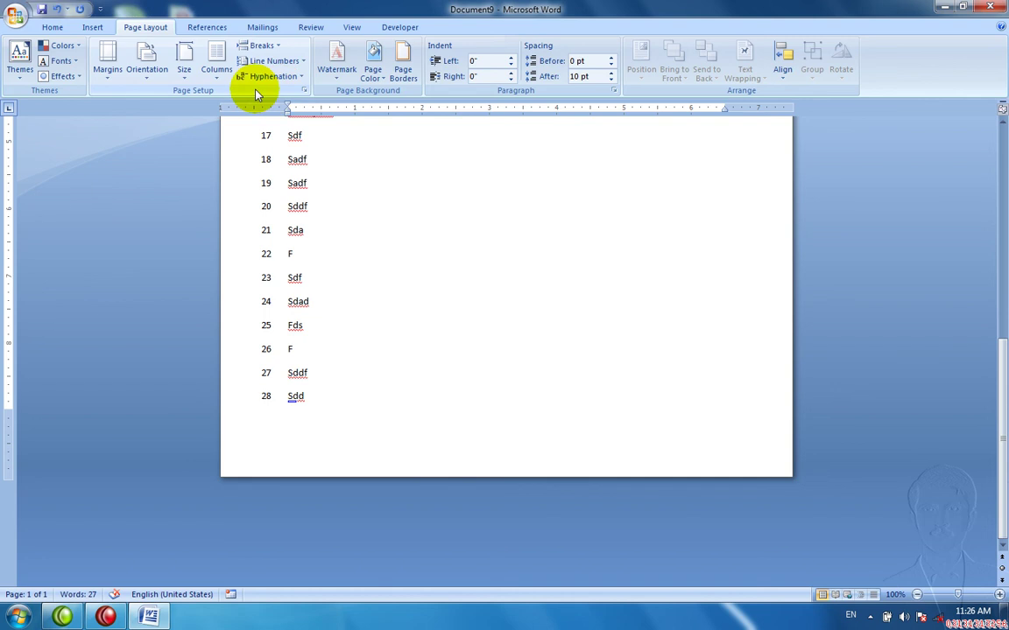
key(BackSpace)
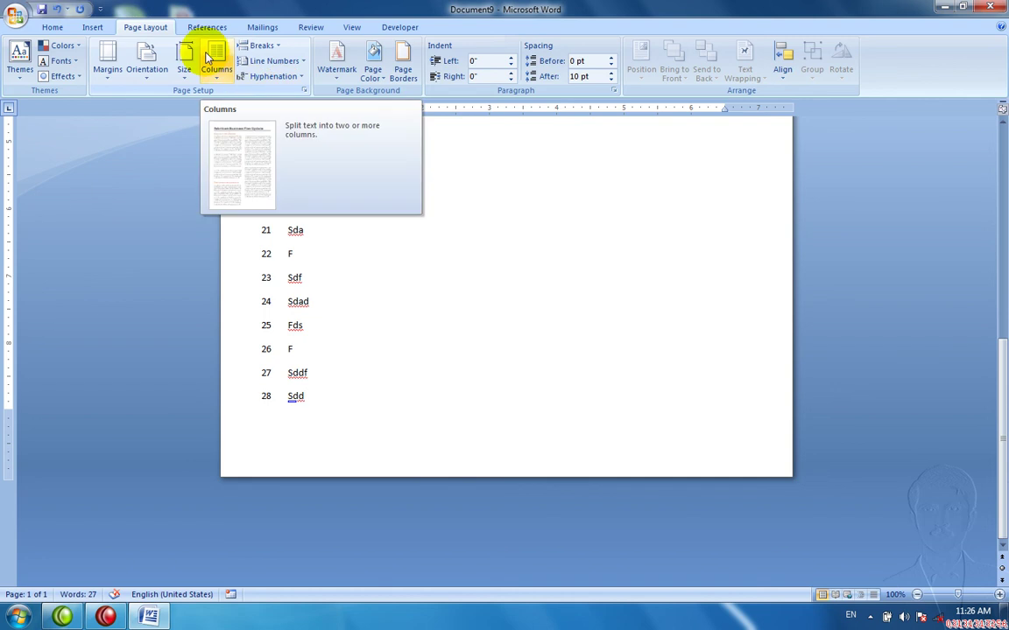
click(263, 45)
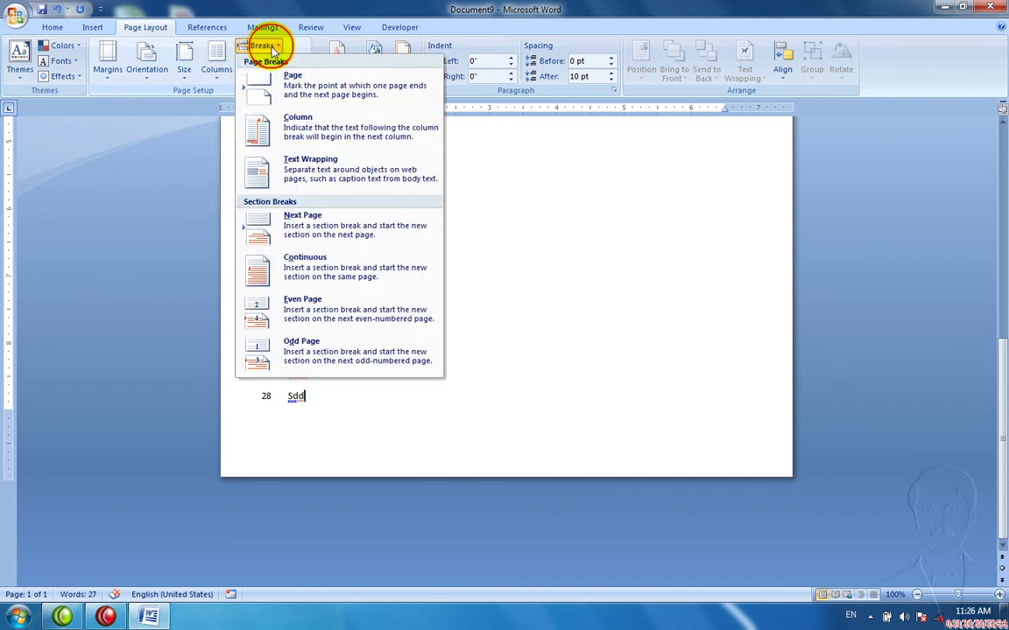
click(294, 265)
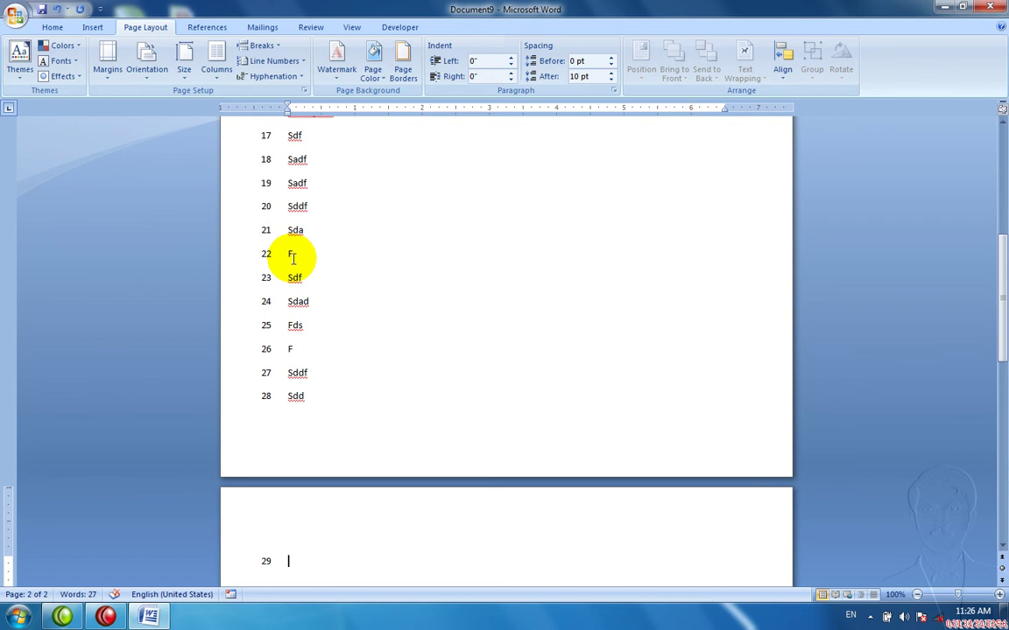
- Set line numbering to Restart Each Page and type filler lines on page 2
click(241, 61)
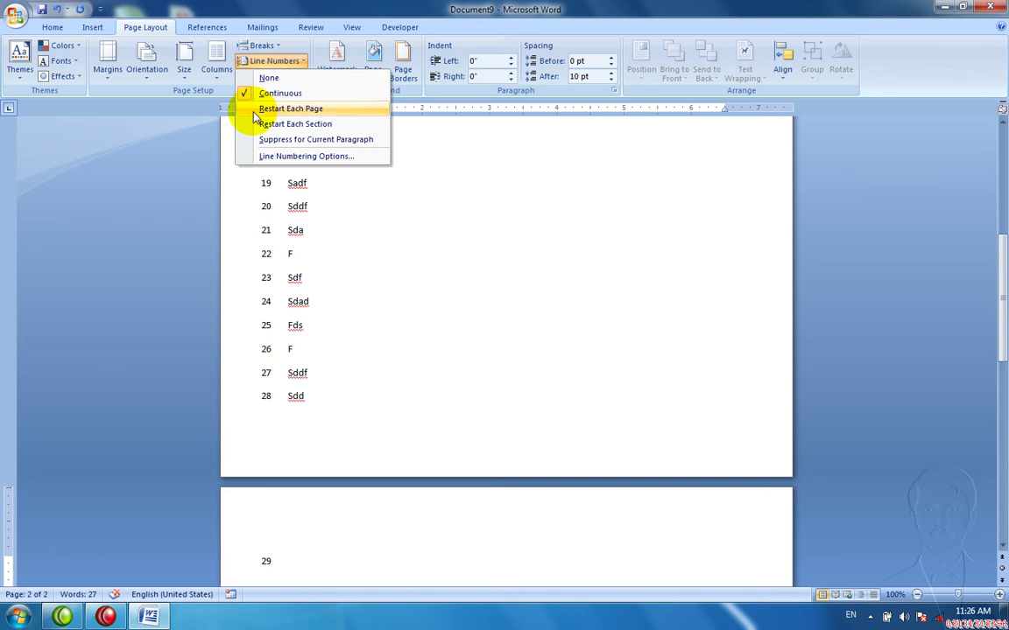
click(254, 117)
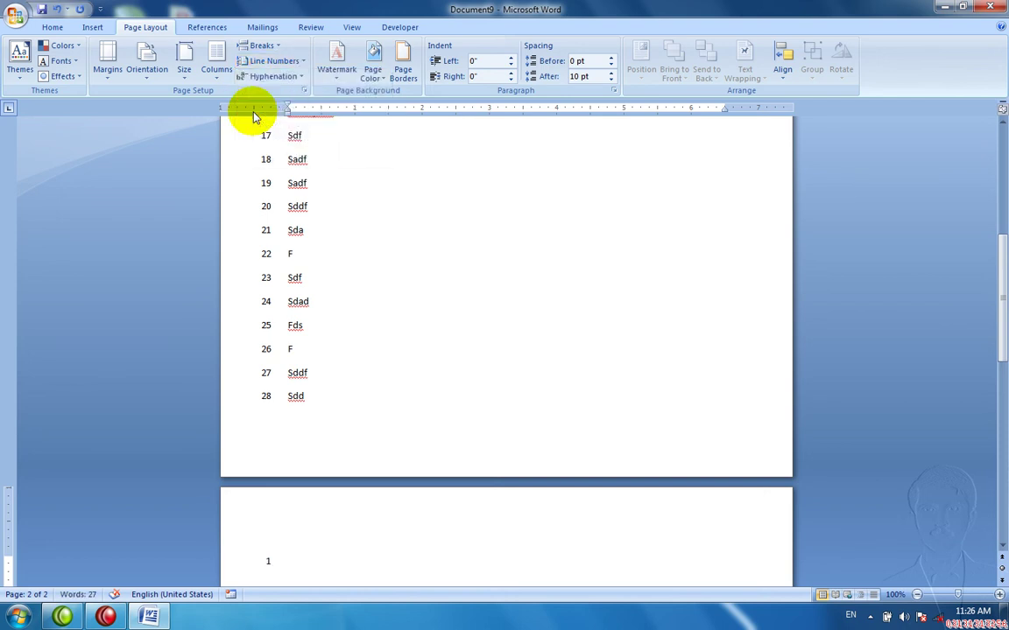
text(gdsf fds f sdd)
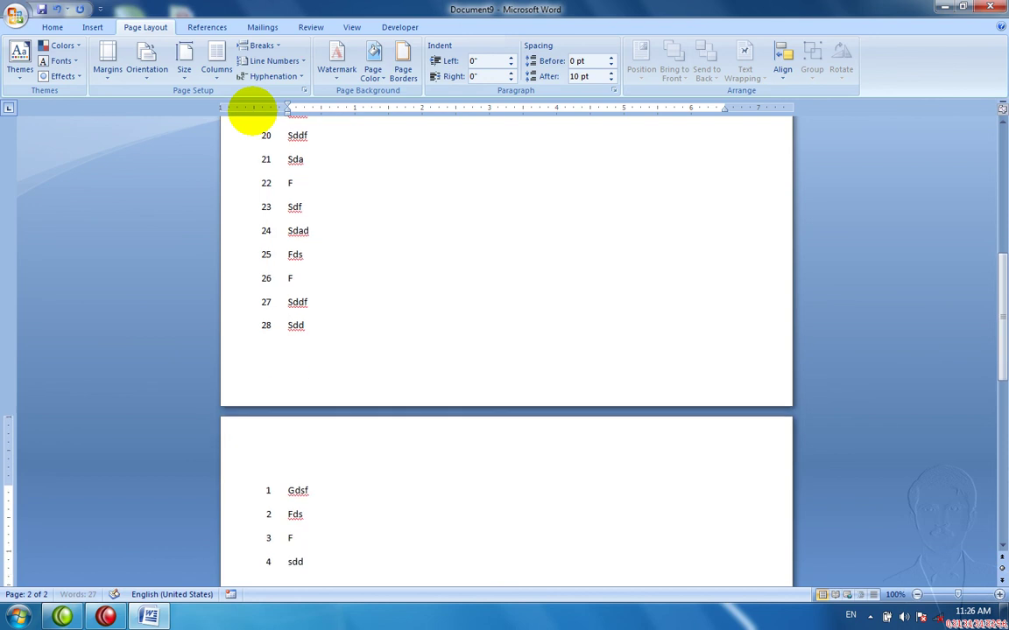
text(f)
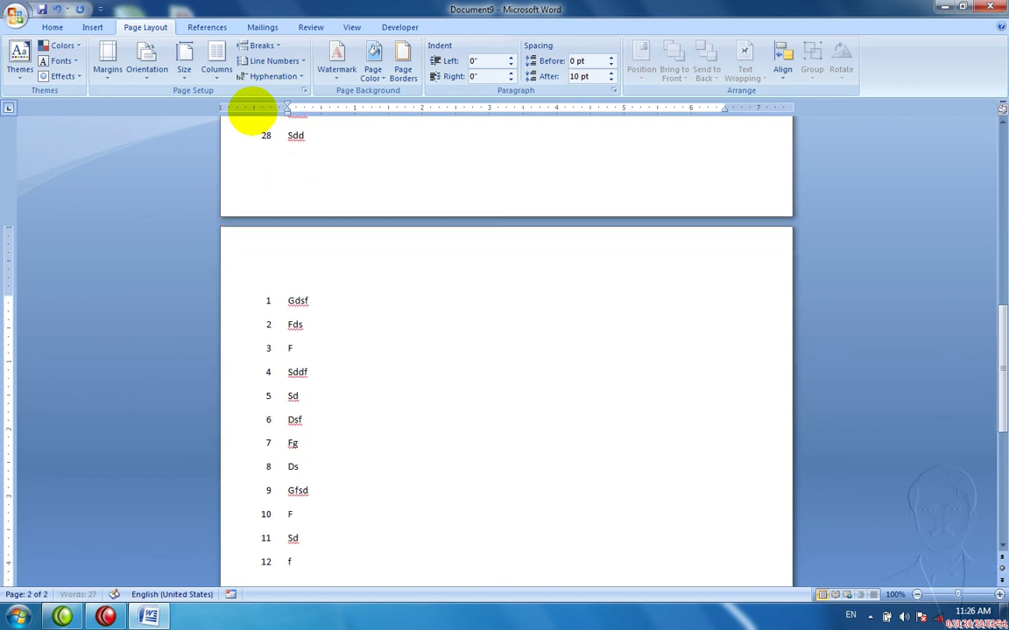
text( sd dsf fg ds gfsd f sd fds)
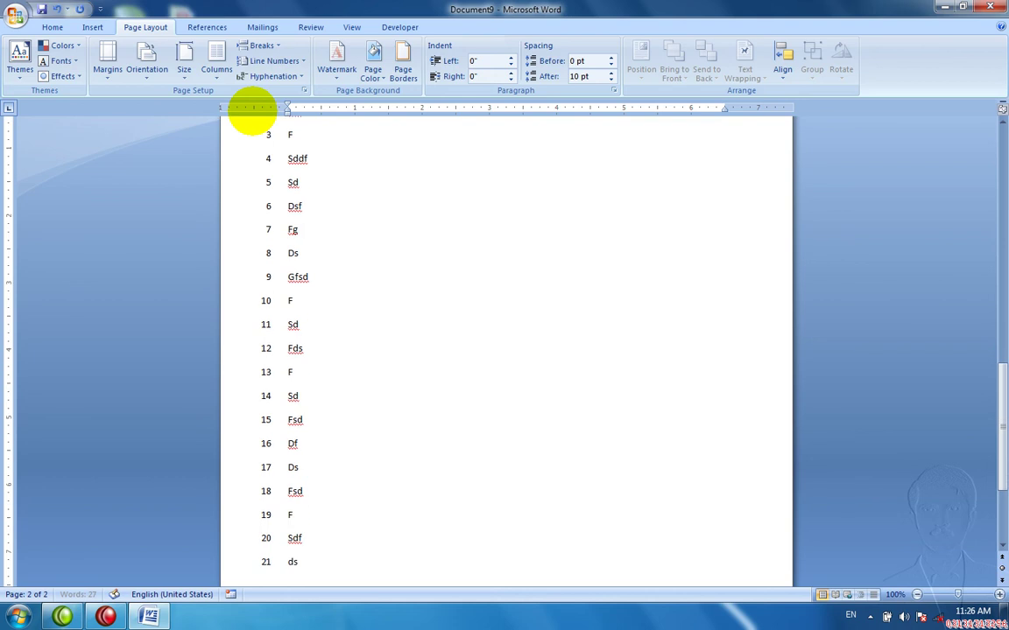
text( f sd fsd df ds fsd f sdf ds f dsf ds fds fds)
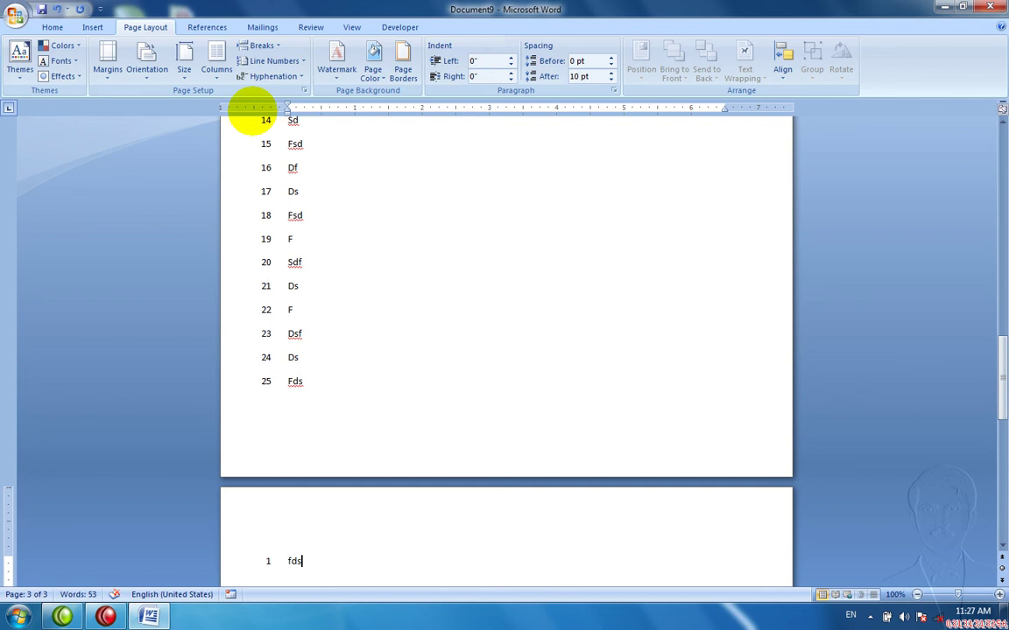
- Switch line numbering back to Continuous and add a filler line on page 3
click(249, 76)
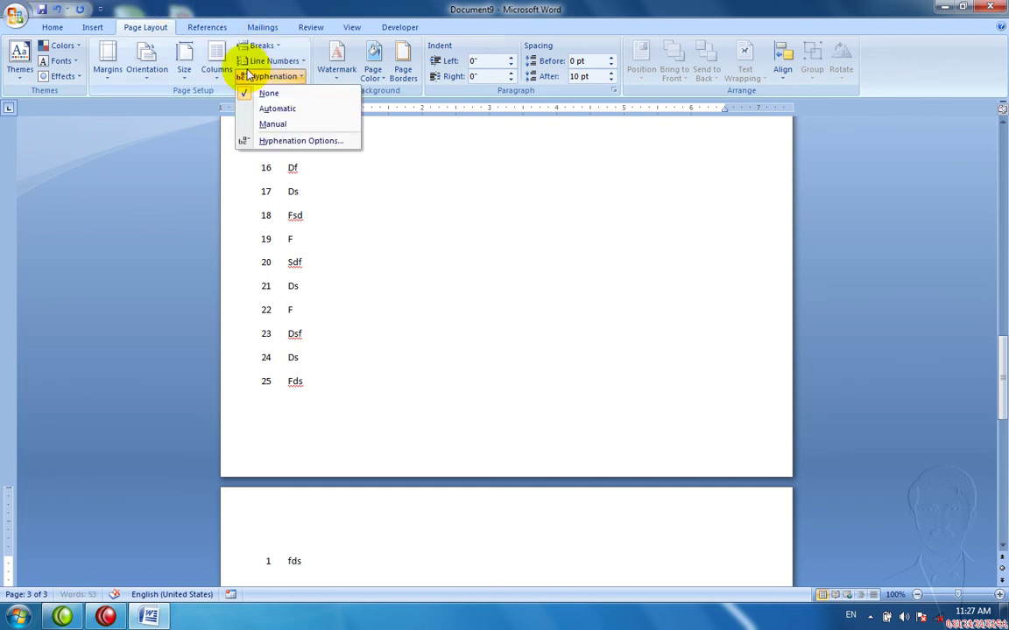
click(262, 60)
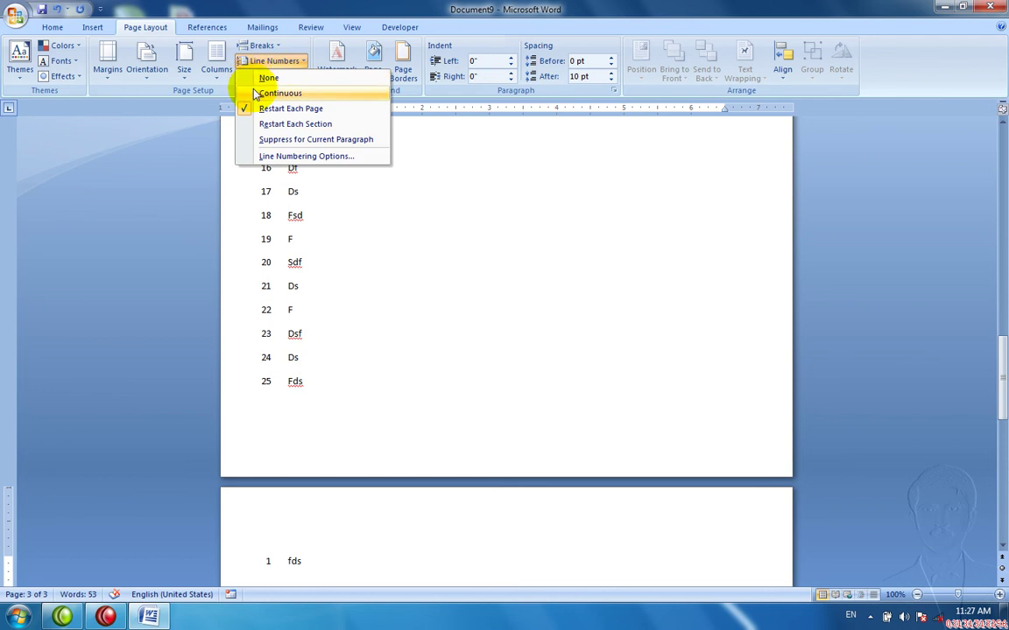
click(255, 94)
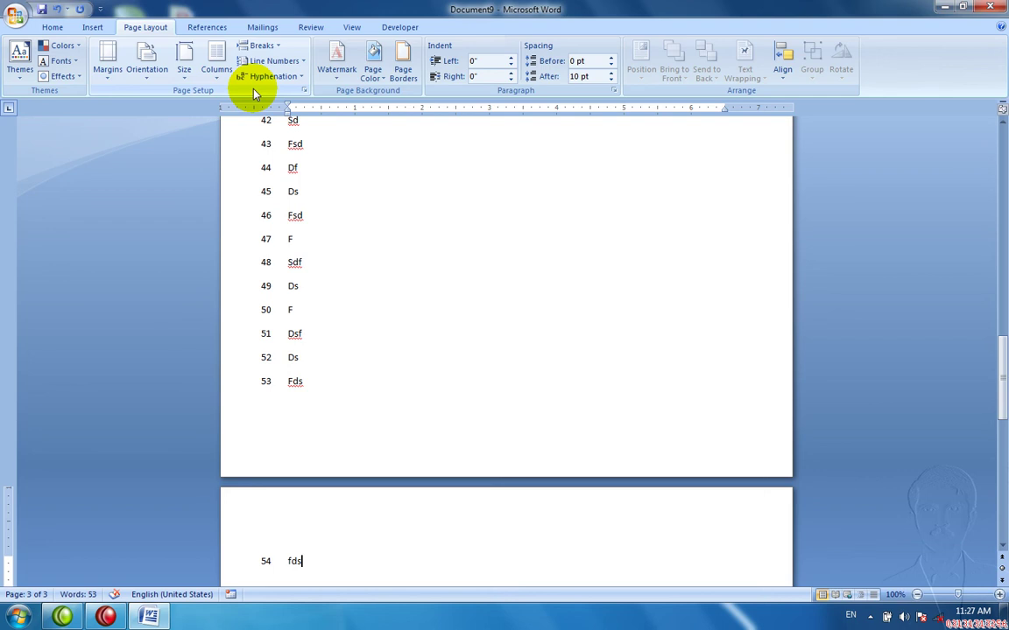
text(s)
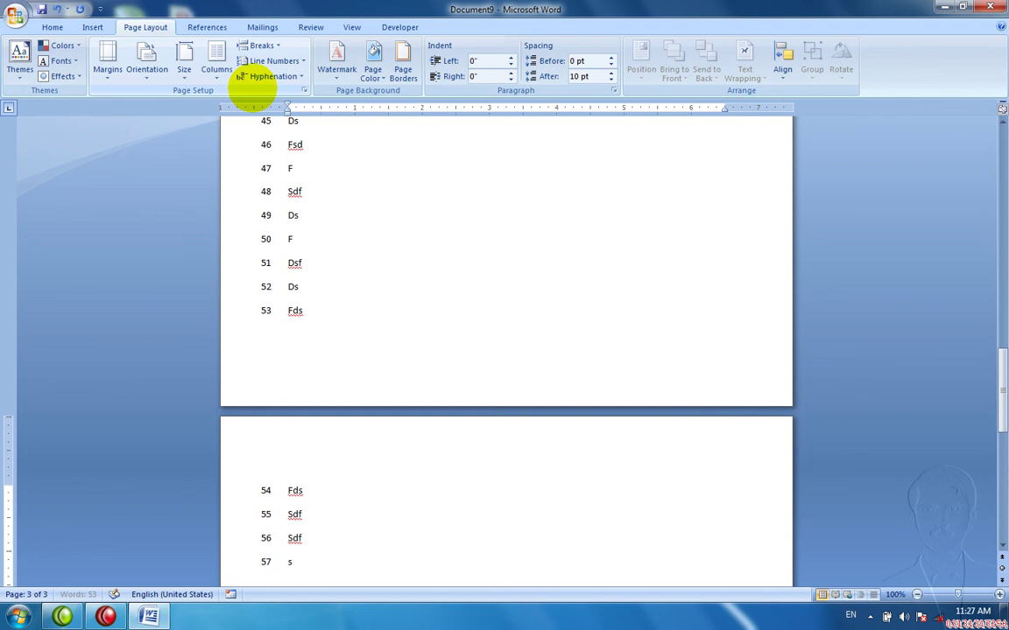
text(df sdf sdf sd fds fds)
key(Return)
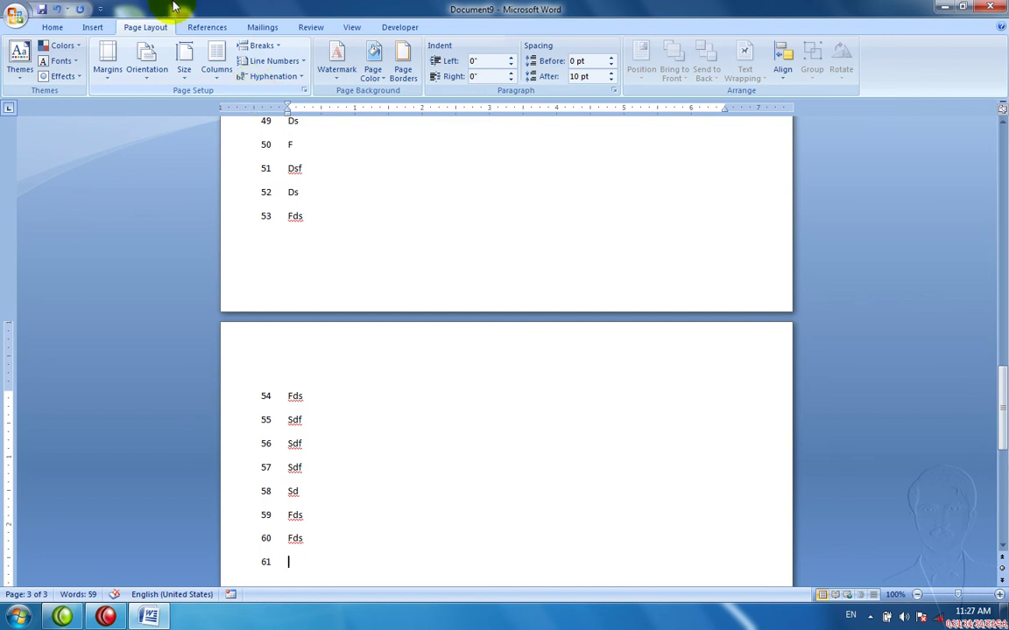
- Trim line 60's last letter, re-add empty line 61, and check the Line Numbers and Breaks lists
key(BackSpace)
key(BackSpace)
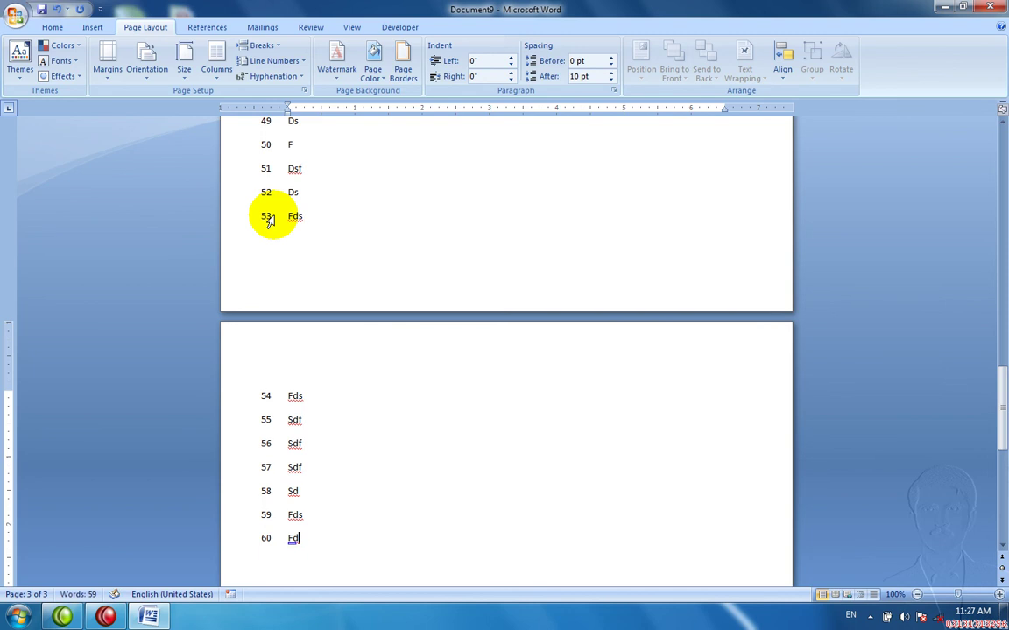
key(Return)
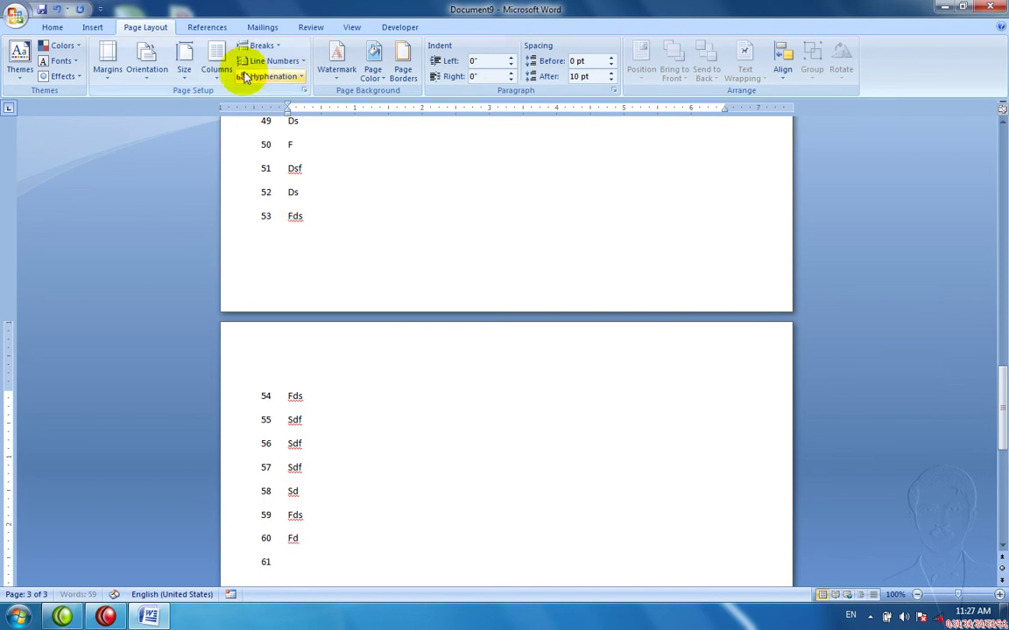
click(258, 61)
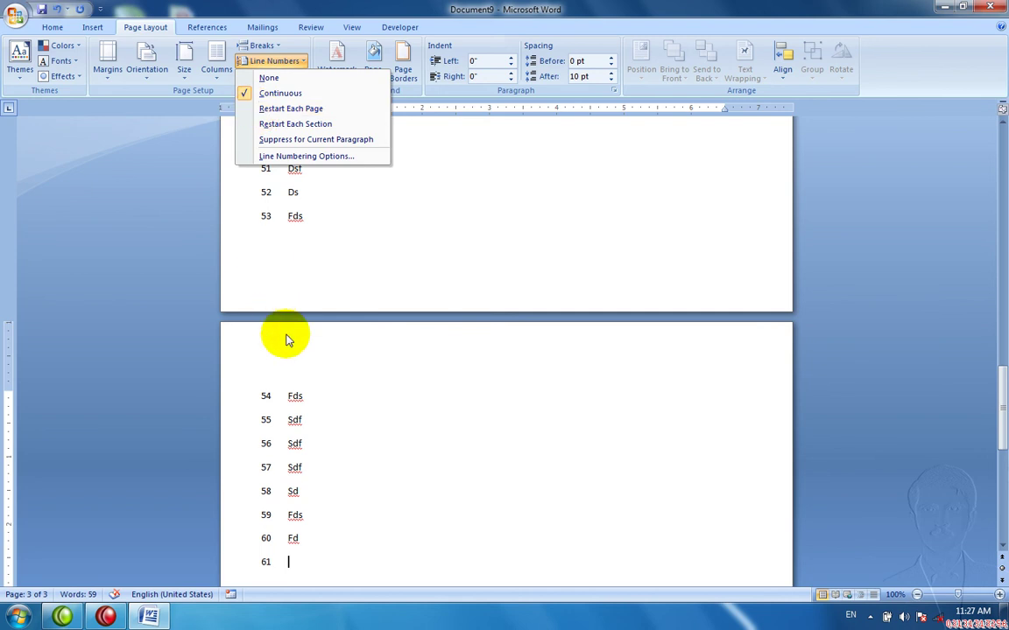
click(290, 561)
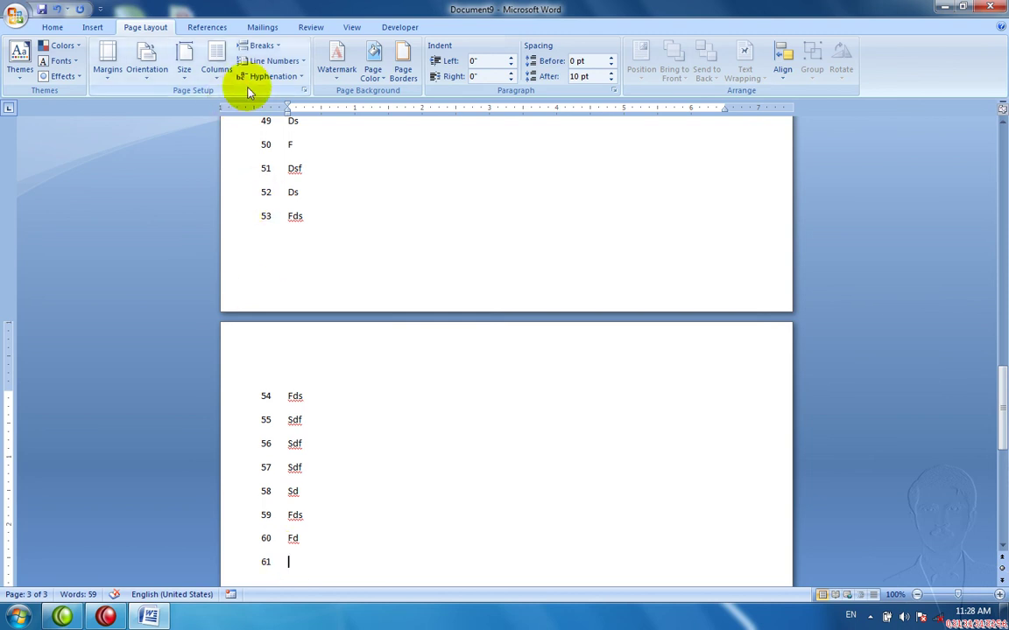
click(261, 46)
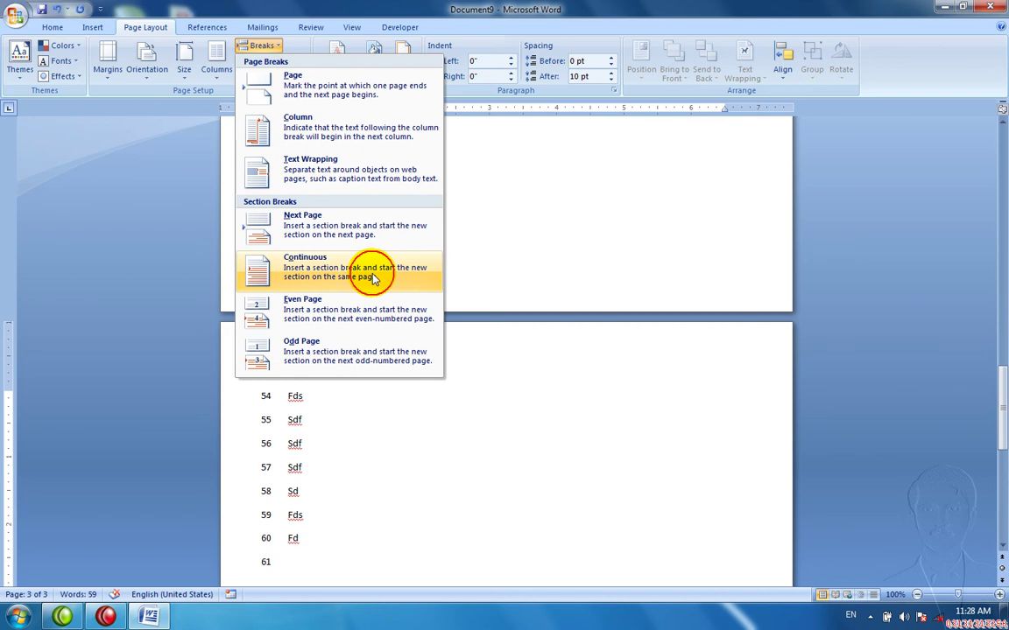
- Insert a Continuous section break and set line numbering to Restart Each Section
click(371, 274)
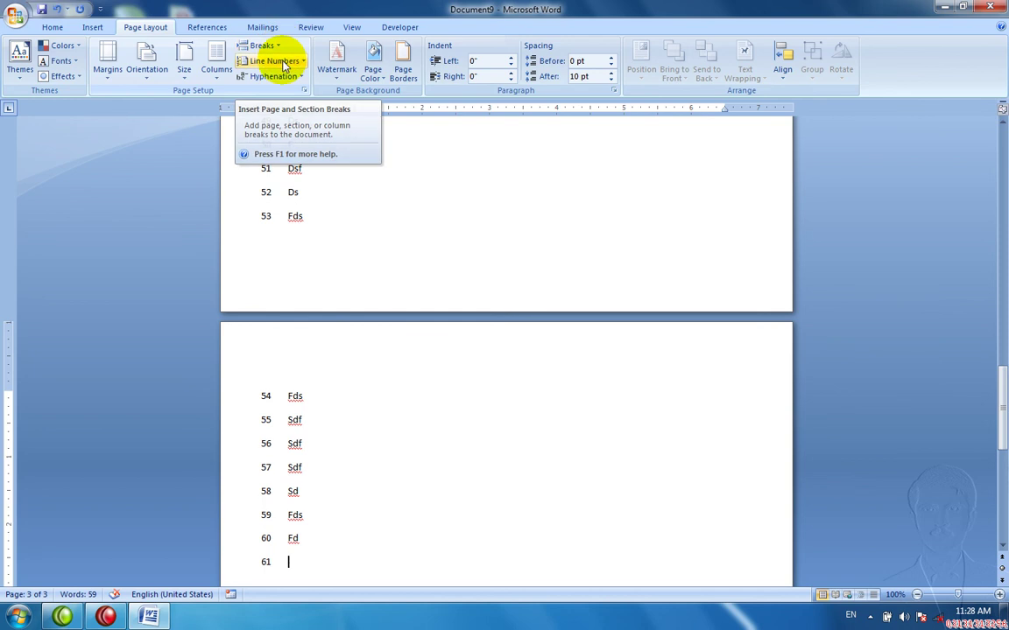
click(284, 70)
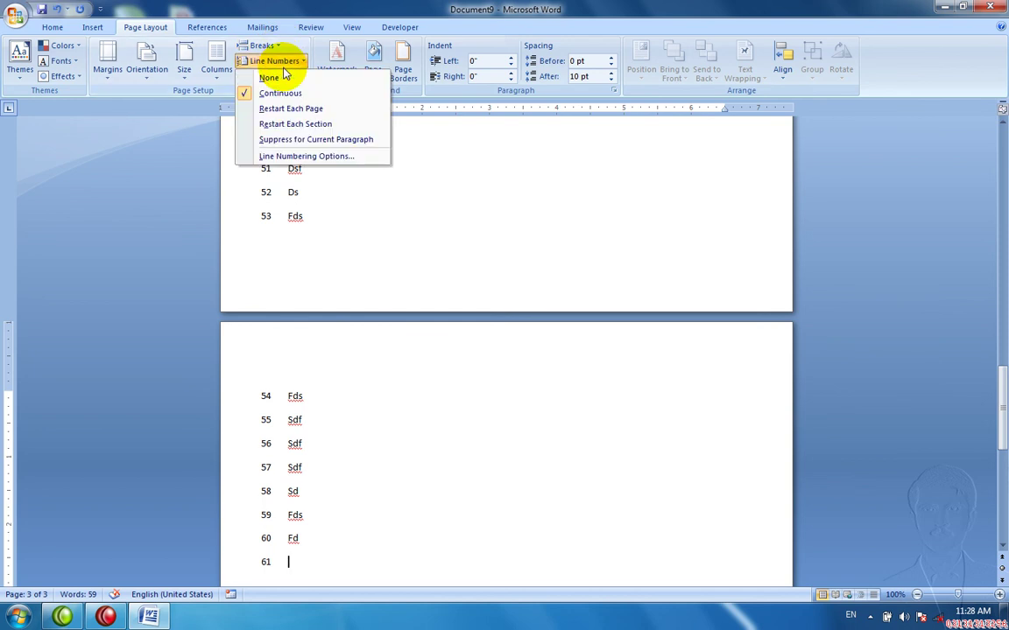
click(289, 124)
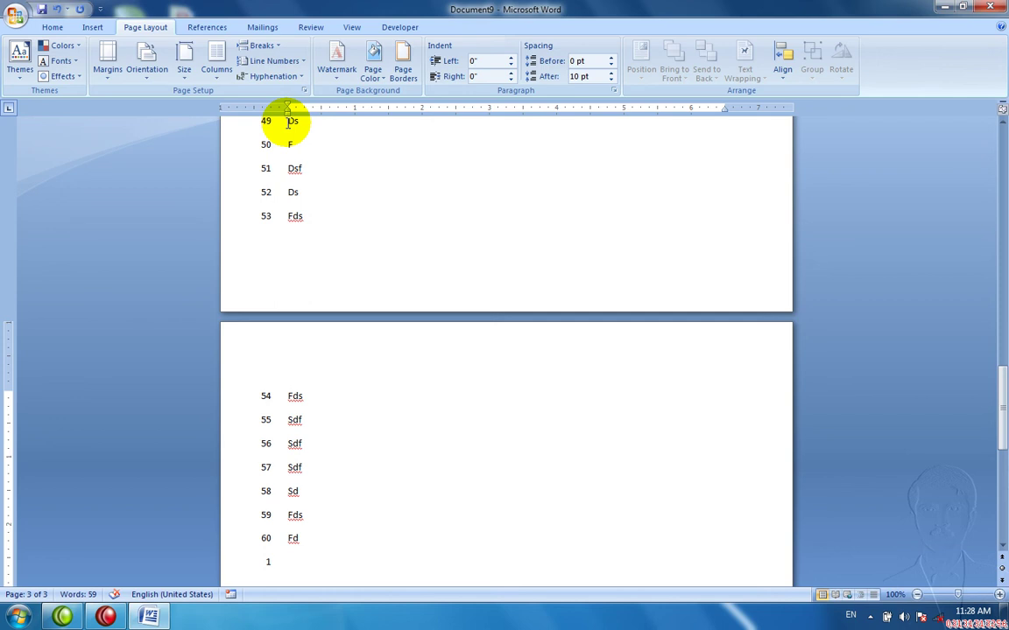
- Type three names on the new section's lines 1–3
text(Bilal)
key(Return)
text(Wali)
key(Return)
text(j)
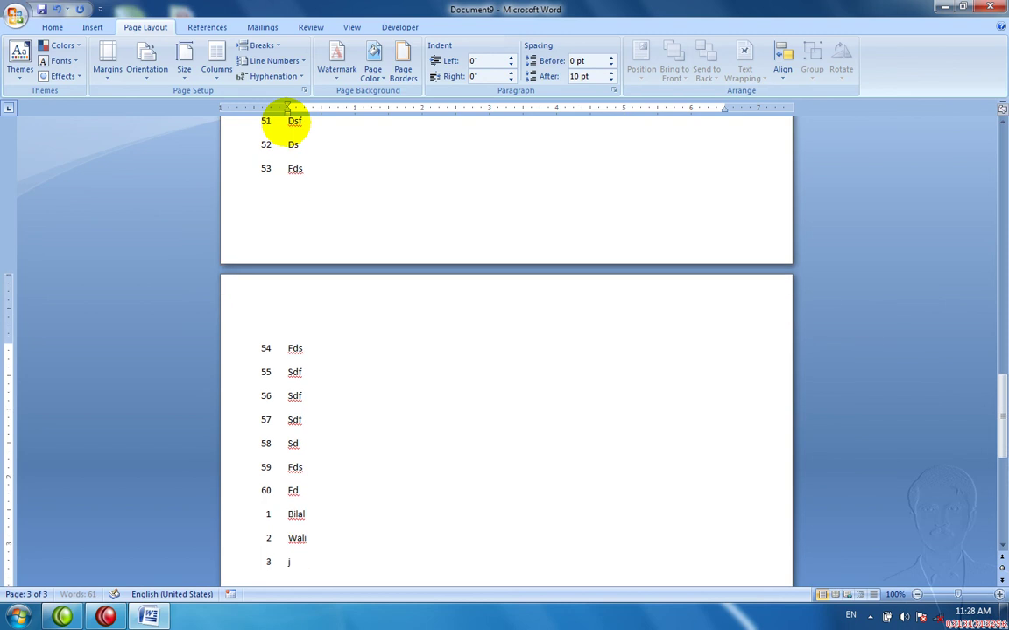
text(ama;l)
key(Return)
- Add three more names on lines 4–6, then check the Line Numbers and Breaks lists
text(kha)
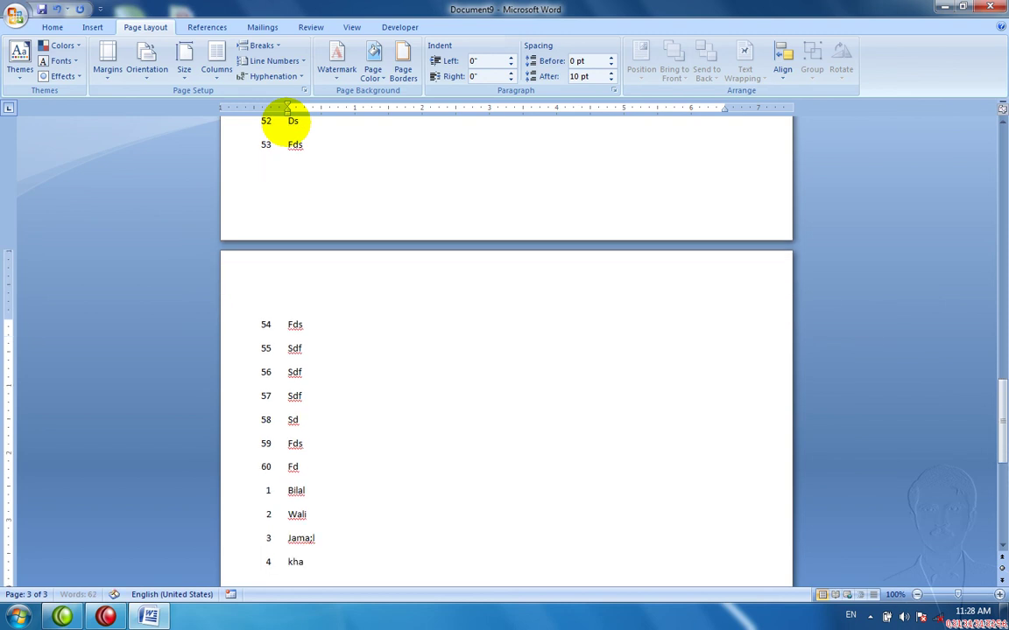
text(Khan)
key(Return)
text(jan)
key(Return)
text(wa)
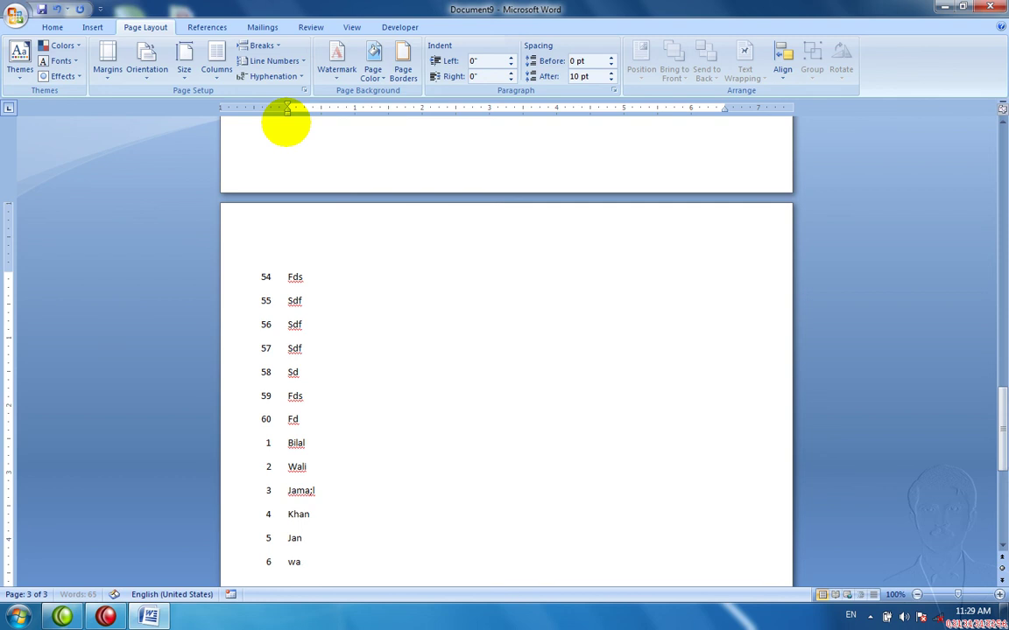
text(asad)
key(Return)
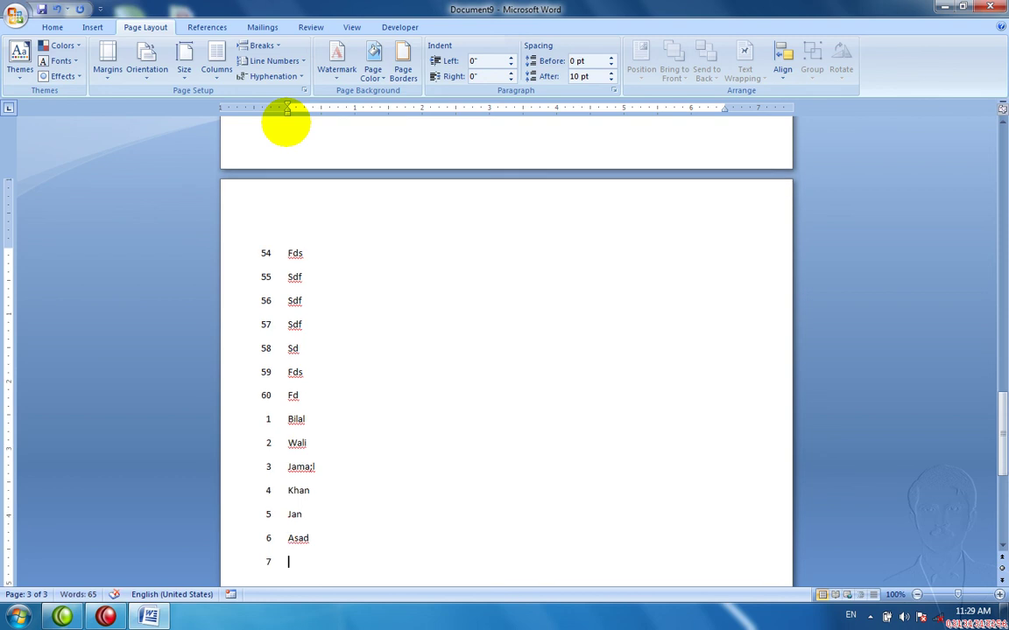
click(262, 66)
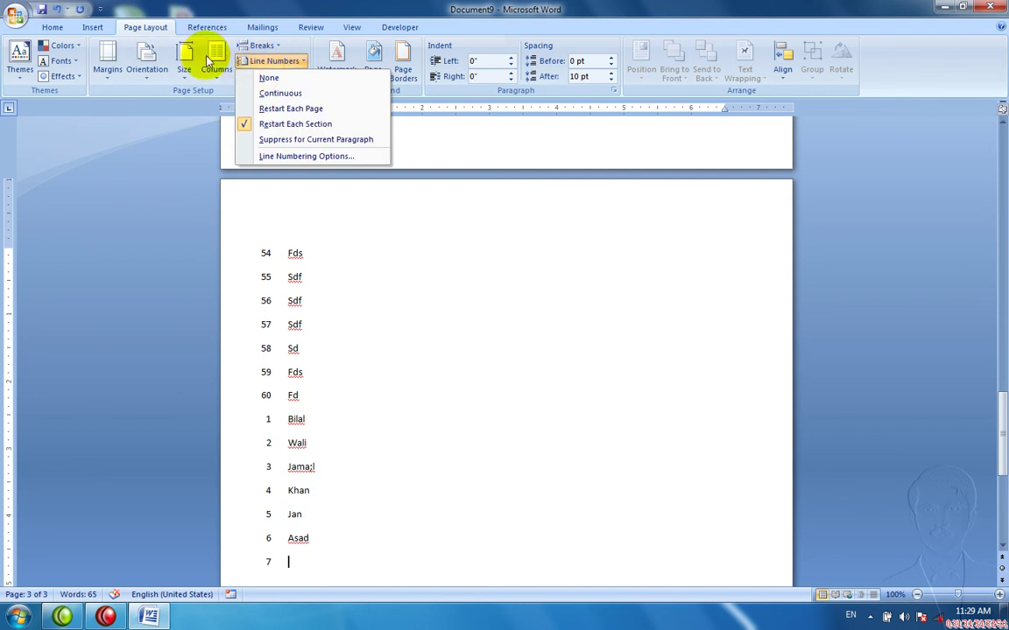
click(243, 47)
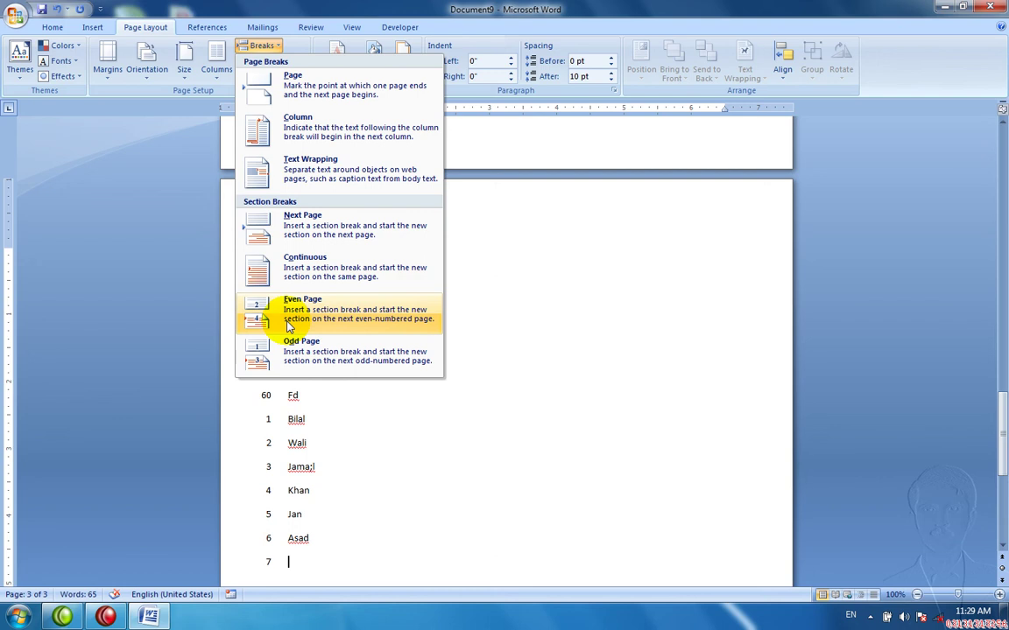
click(532, 366)
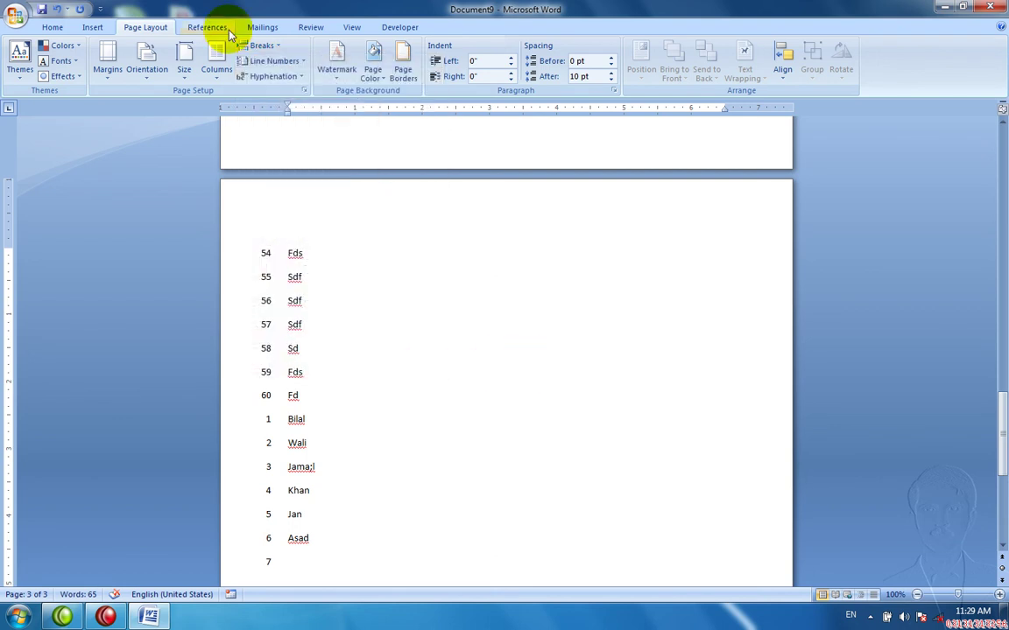
click(273, 60)
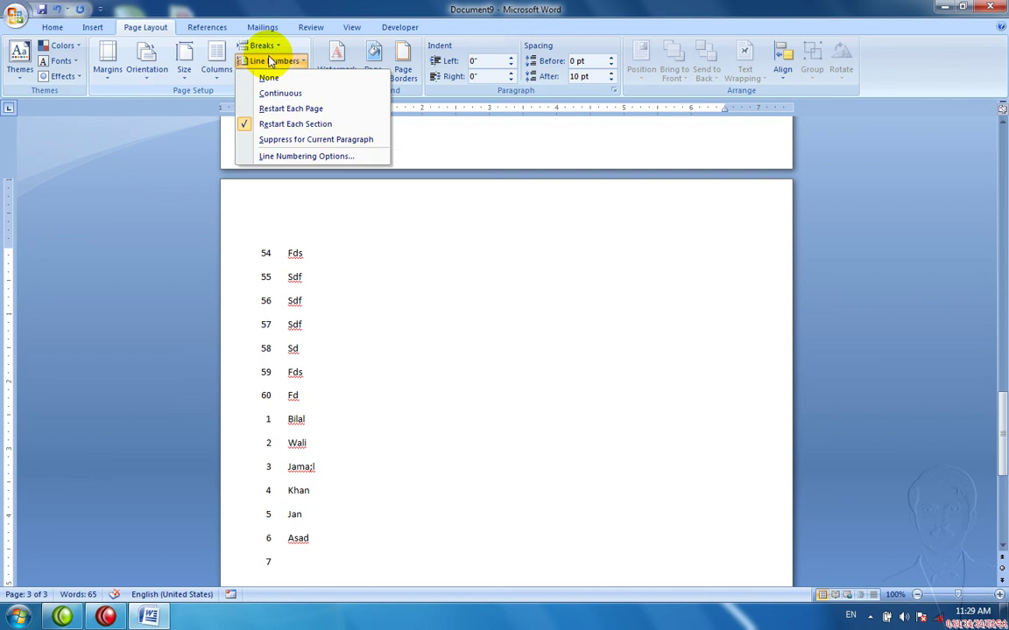
click(329, 232)
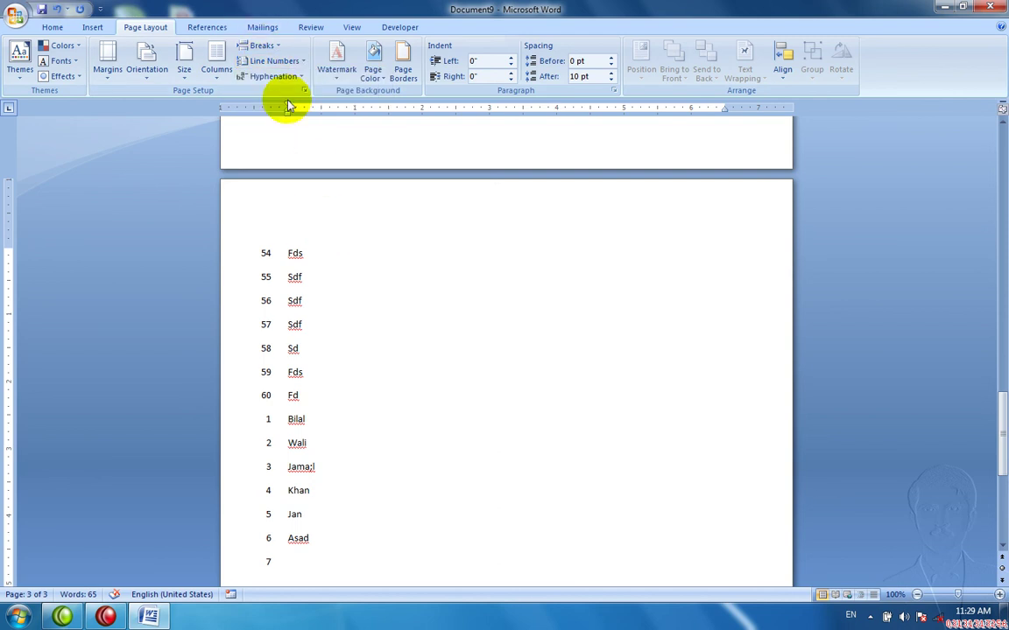
key(ctrl+a)
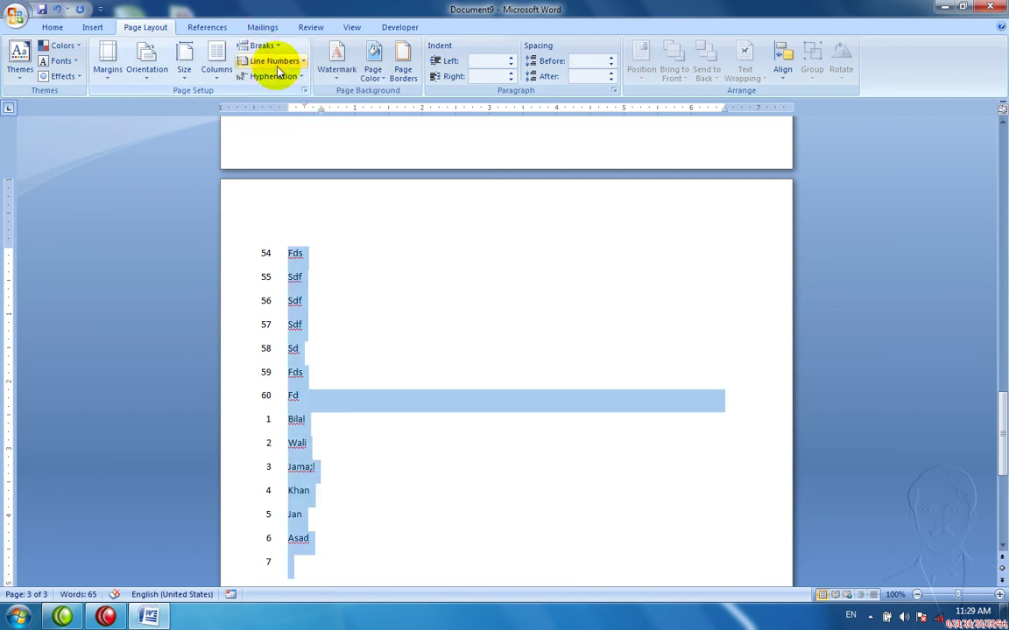
click(277, 65)
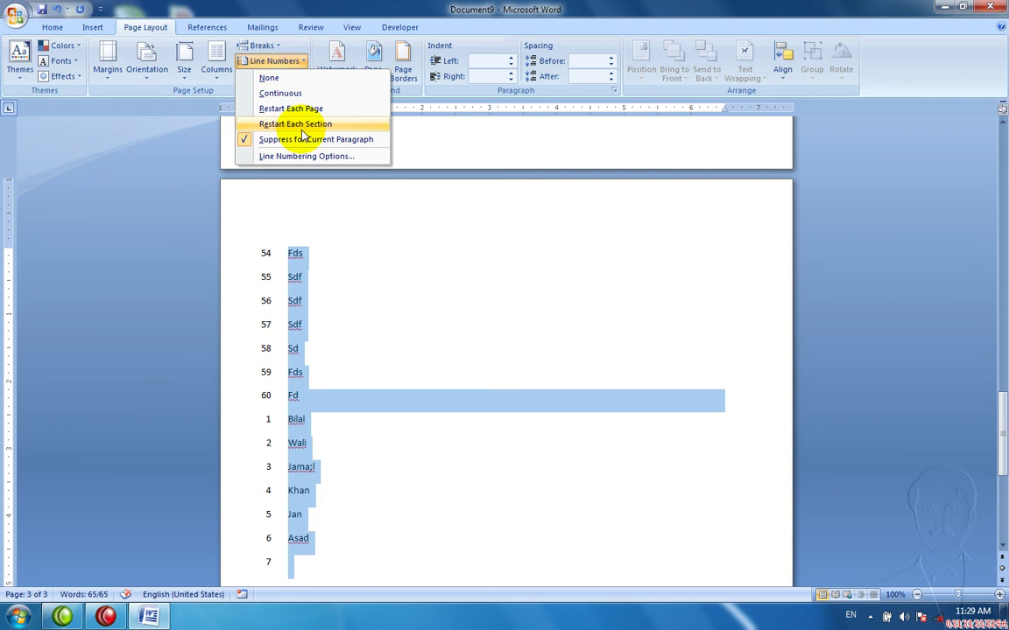
click(302, 174)
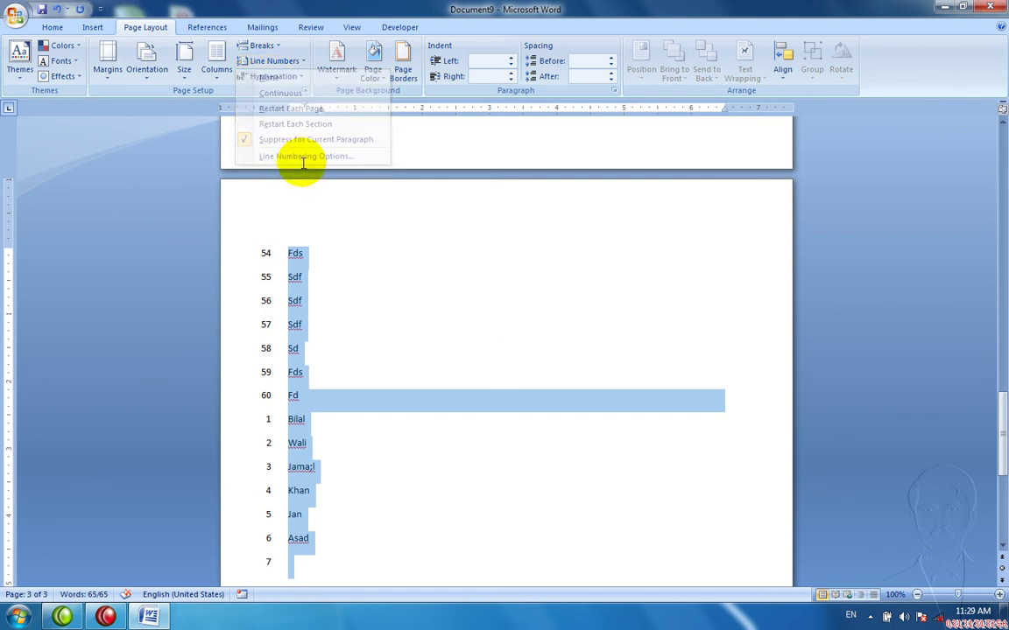
click(309, 264)
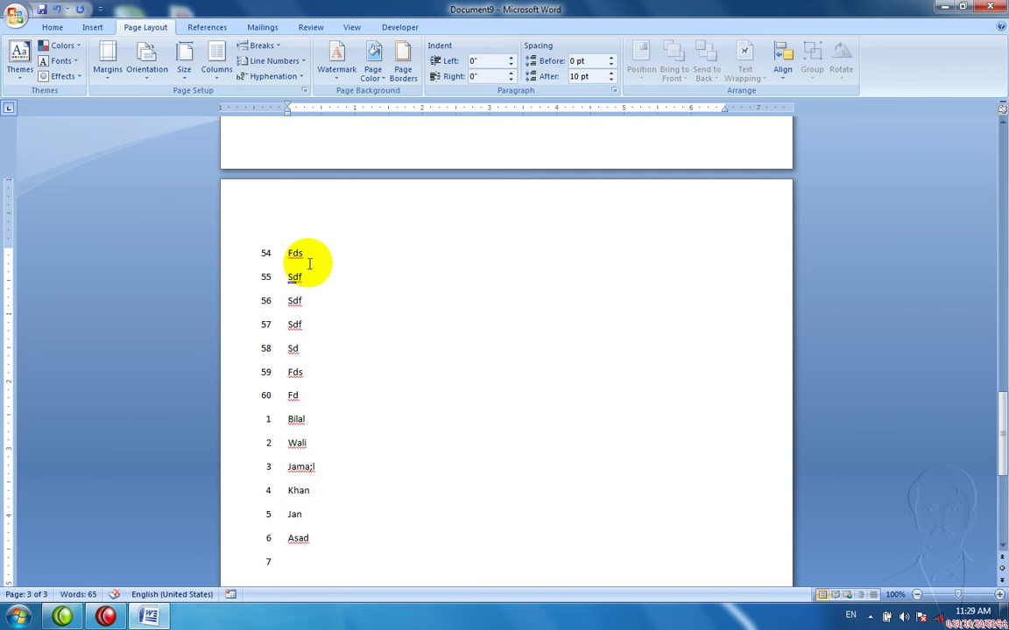
key(ctrl+a)
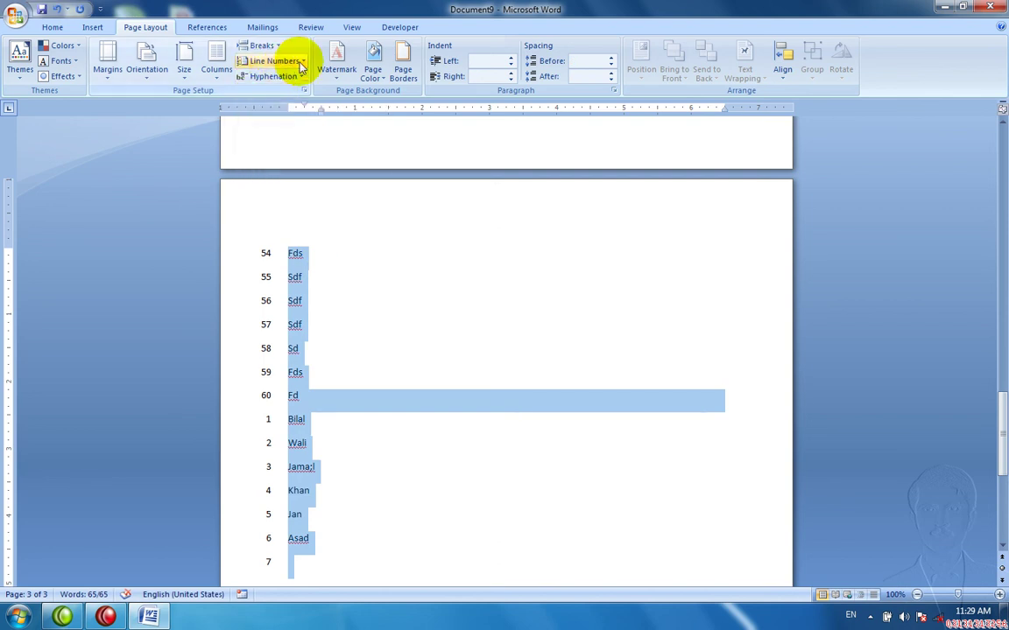
- Open Line Numbering Options and browse the Layout and Paper tabs of Page Setup
click(272, 62)
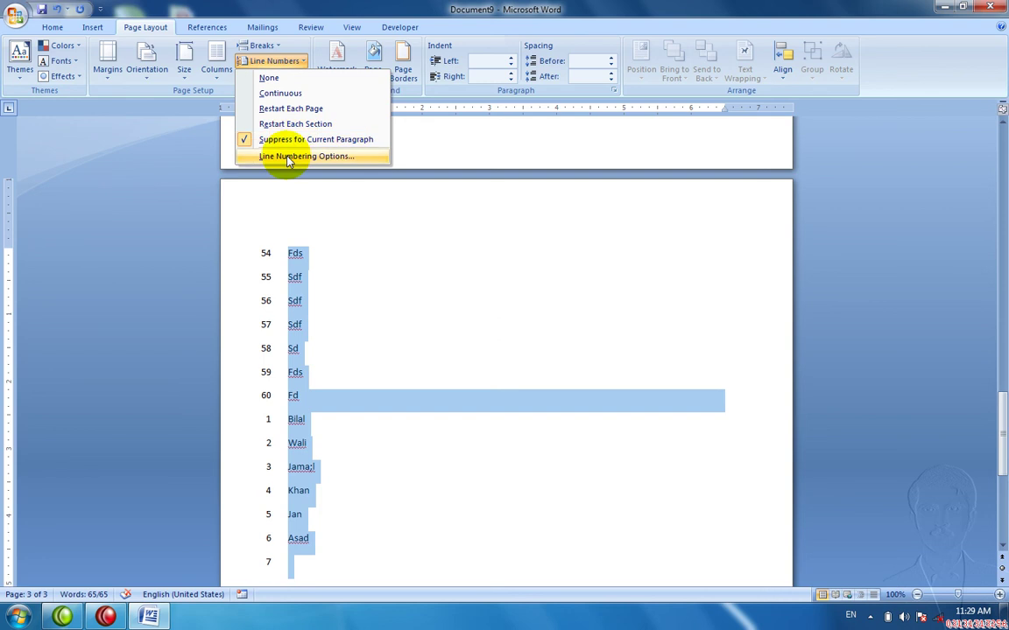
click(288, 157)
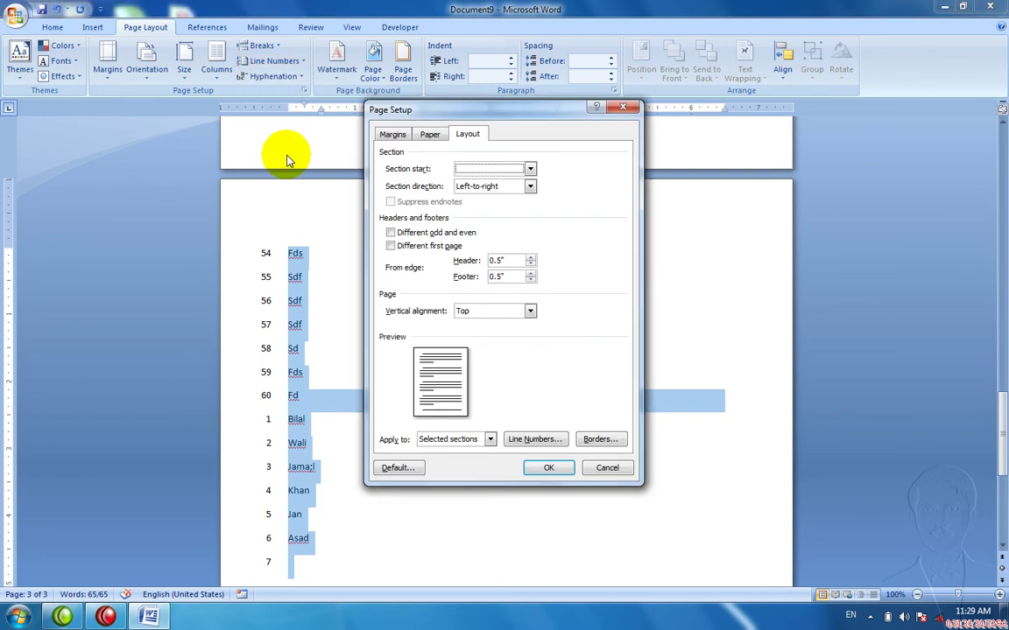
click(433, 138)
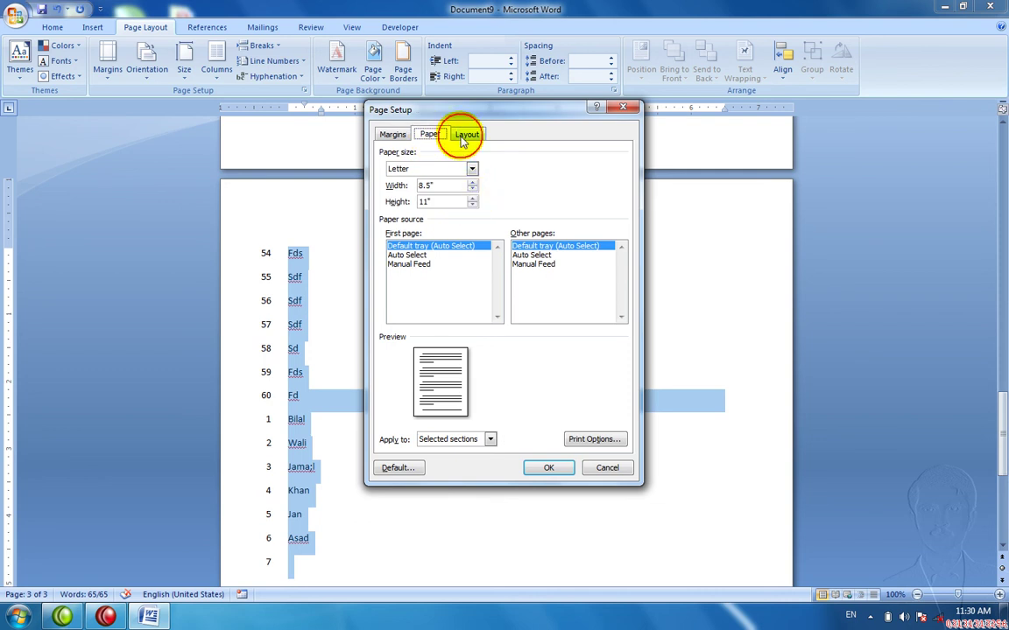
click(464, 137)
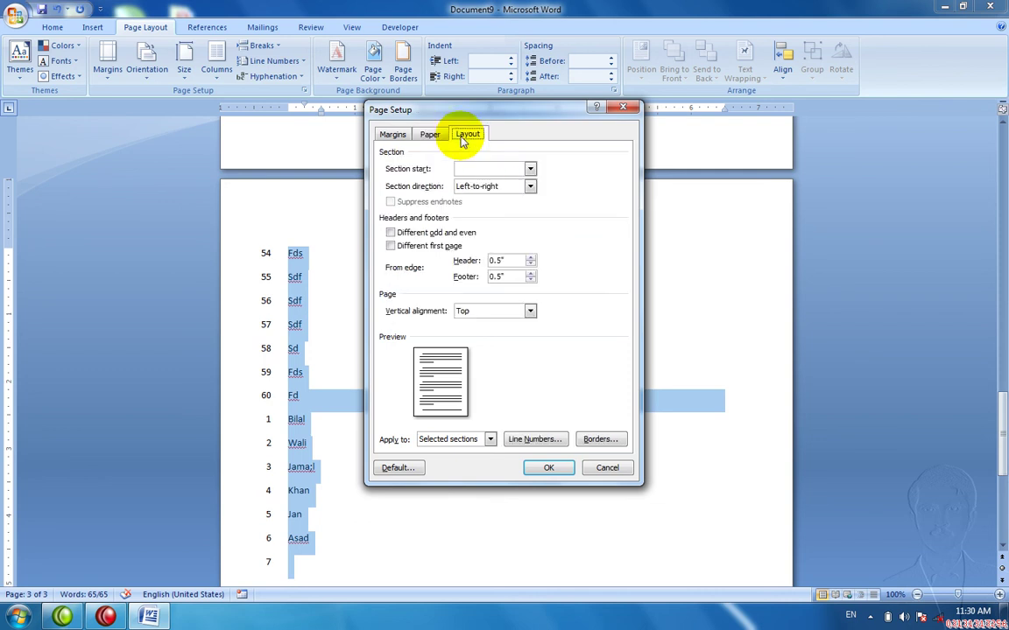
click(432, 135)
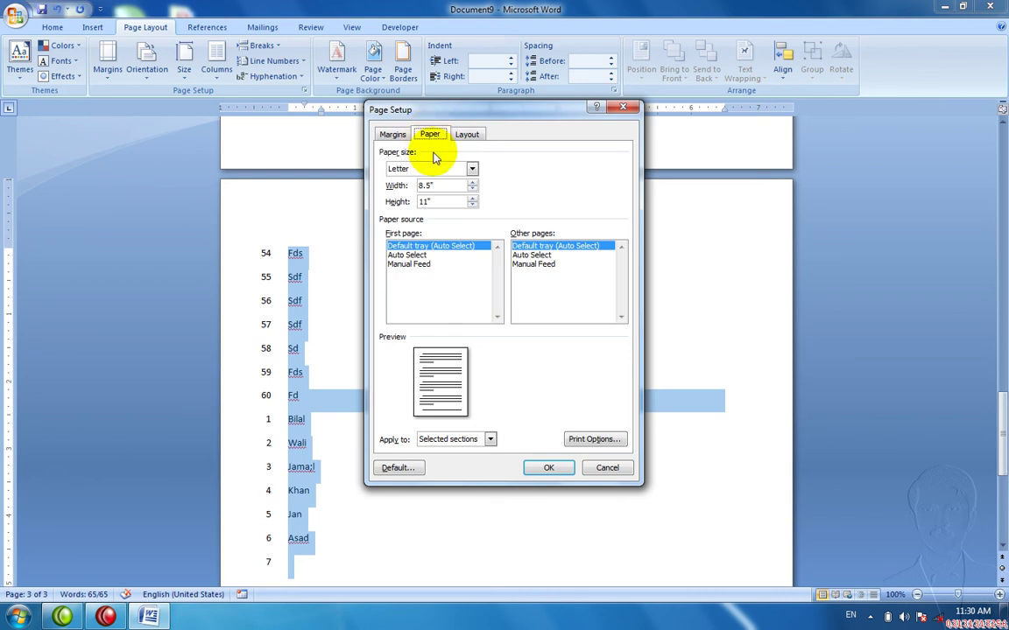
- Check that paper size stays Letter, cancel Page Setup without changes, and close Document9
click(472, 169)
click(472, 170)
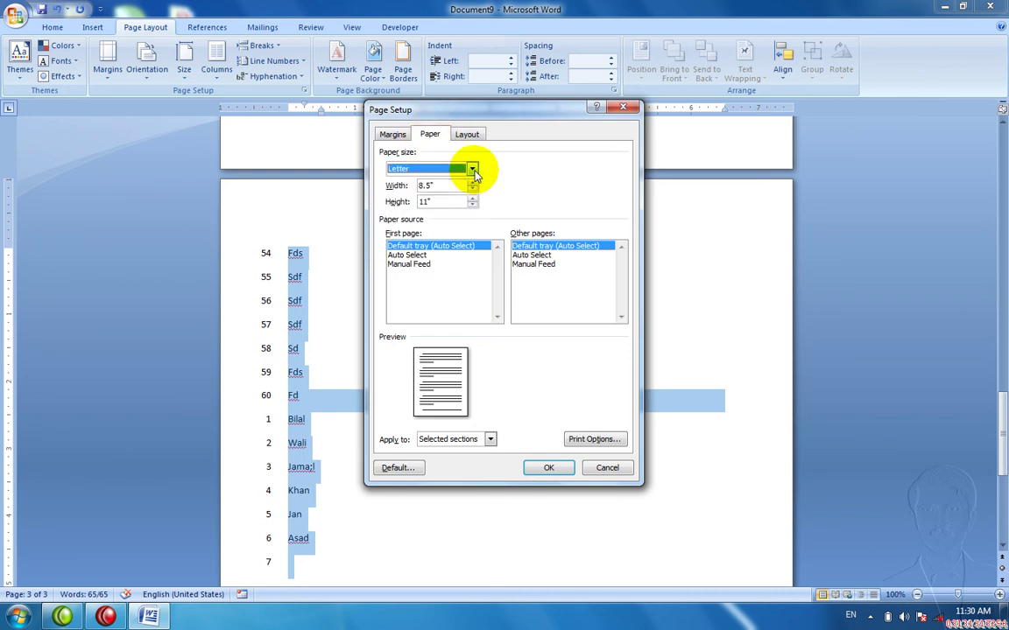
click(472, 170)
click(472, 170)
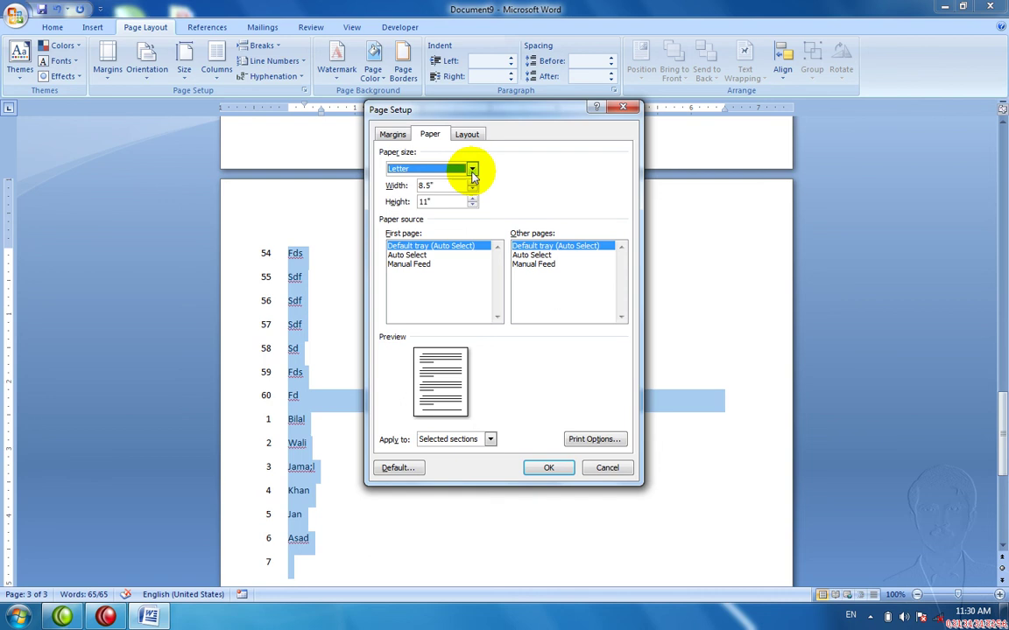
click(391, 134)
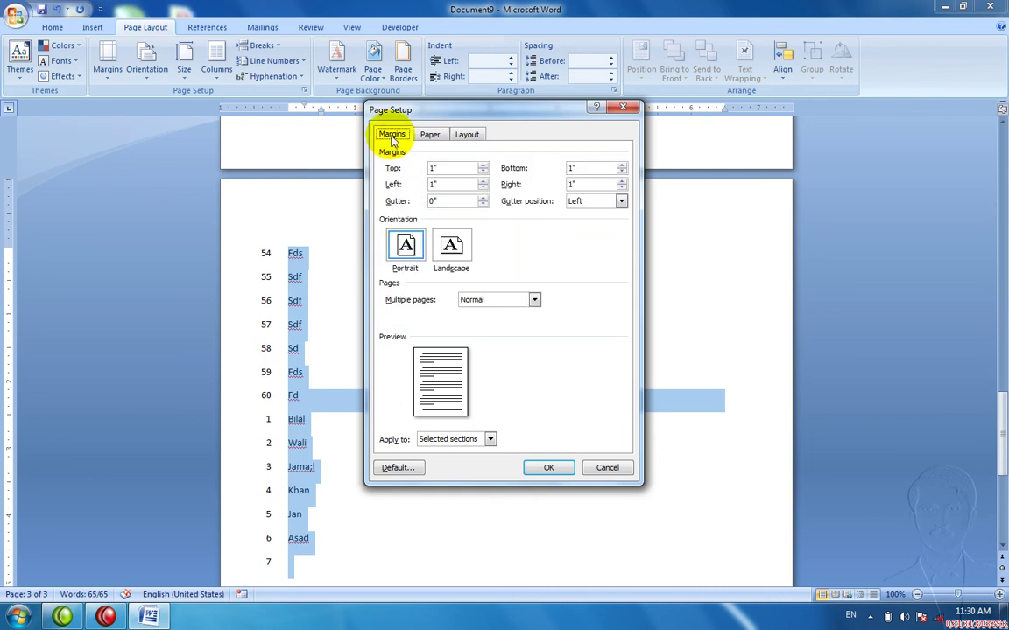
click(466, 139)
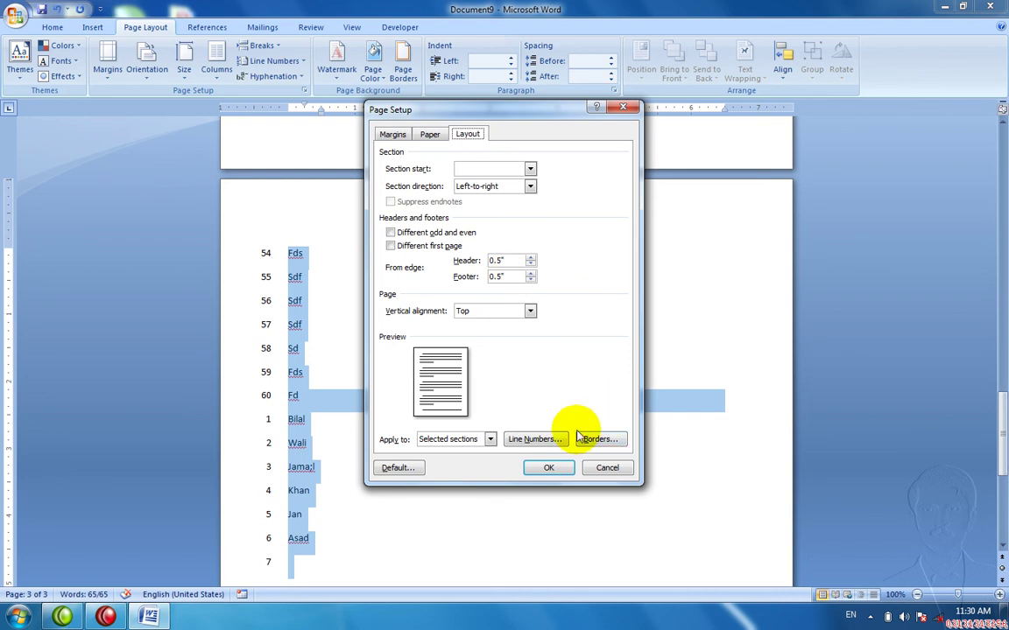
click(604, 469)
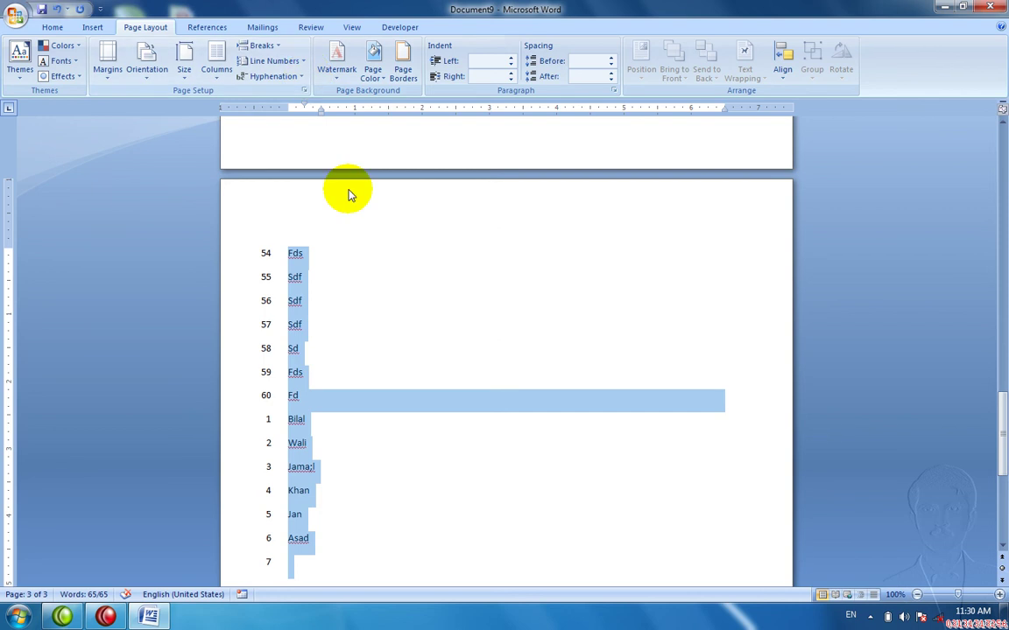
key(ctrl+w)
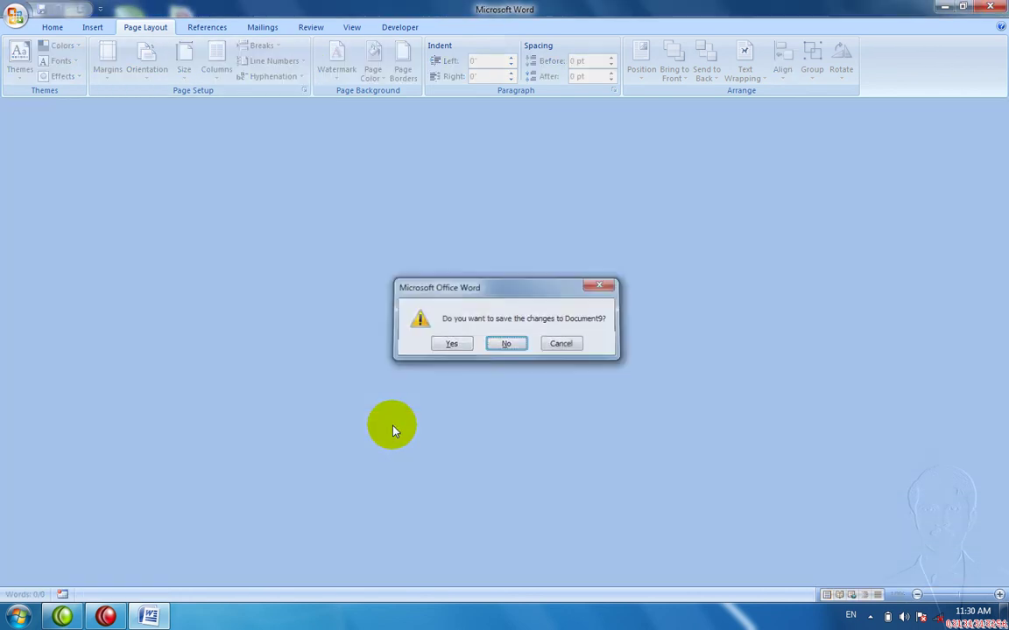
- Discard Document9 and generate three sample paragraphs with =rand() in a new document
key(n)
key(ctrl+n)
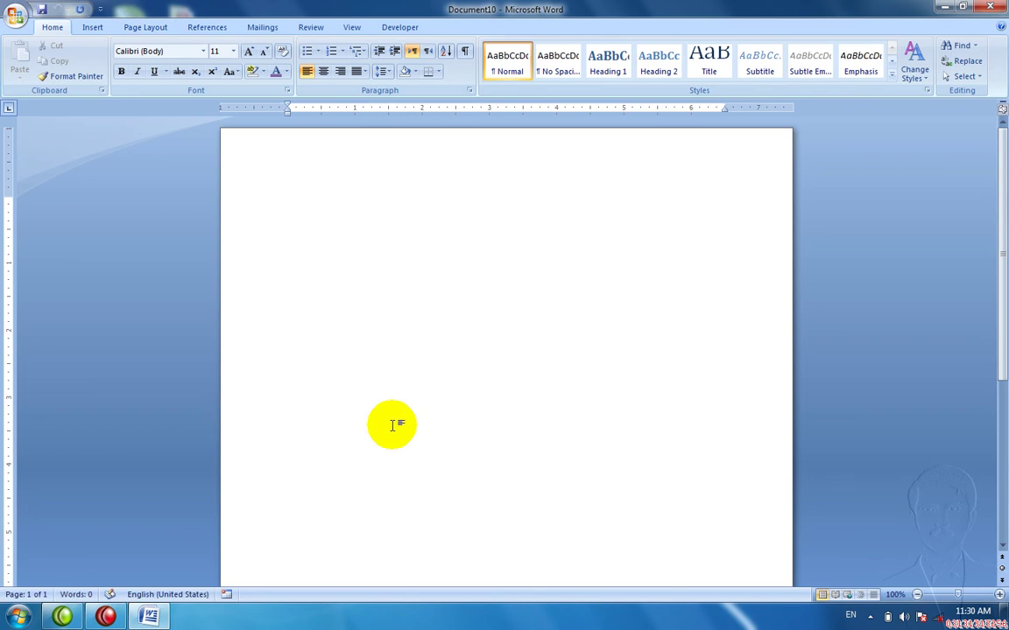
text(=ra)
text(nd)
text(())
key(Return)
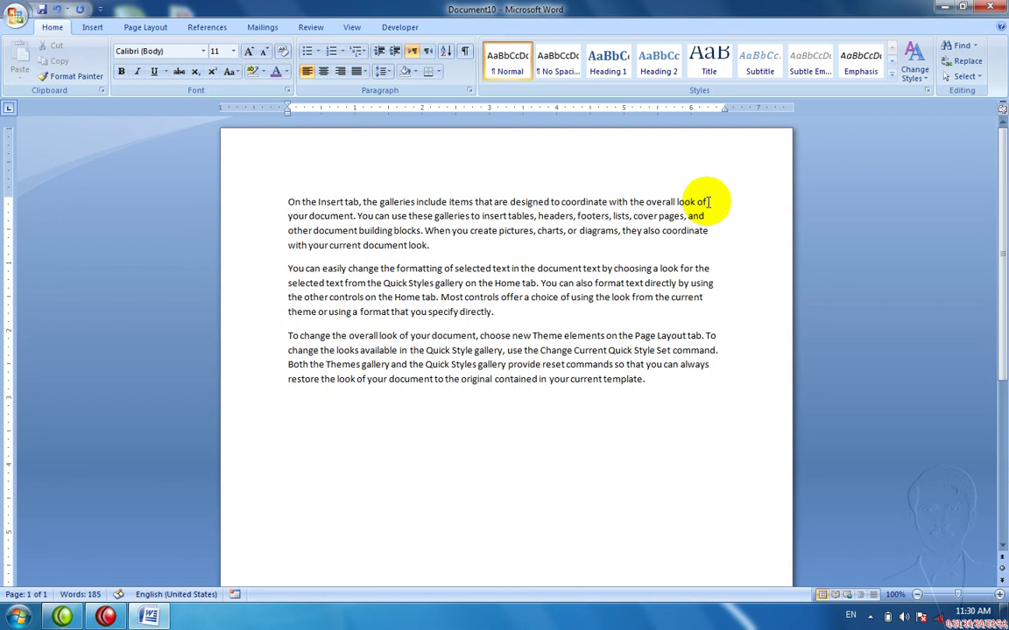
- Edit the end of the first line by hand so it ends with 'Pa-'
text(ak)
text(-is )
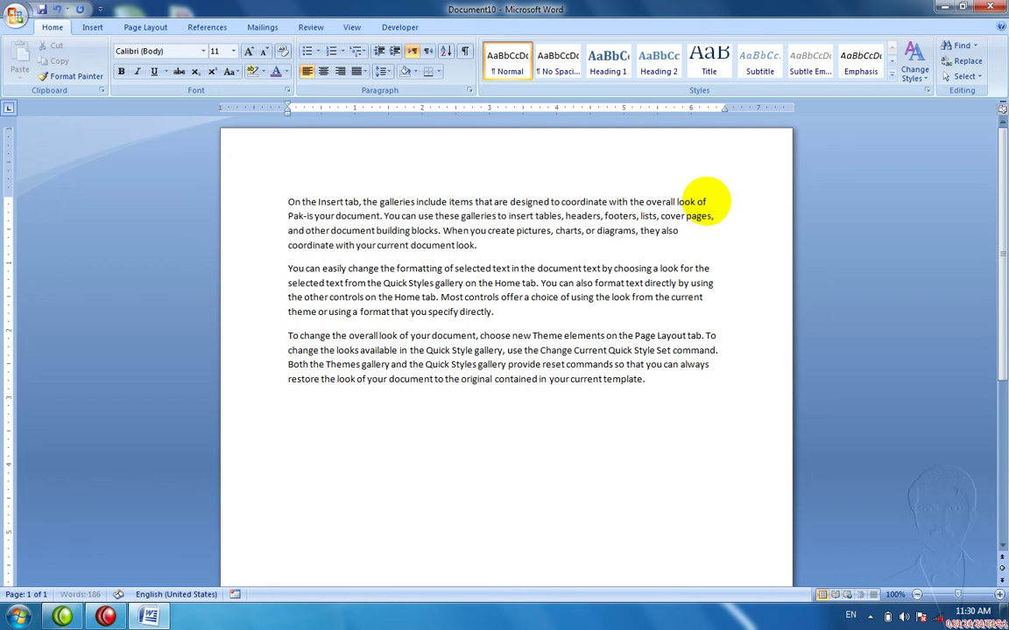
text(an)
key(BackSpace)
key(BackSpace)
key(BackSpace)
key(BackSpace)
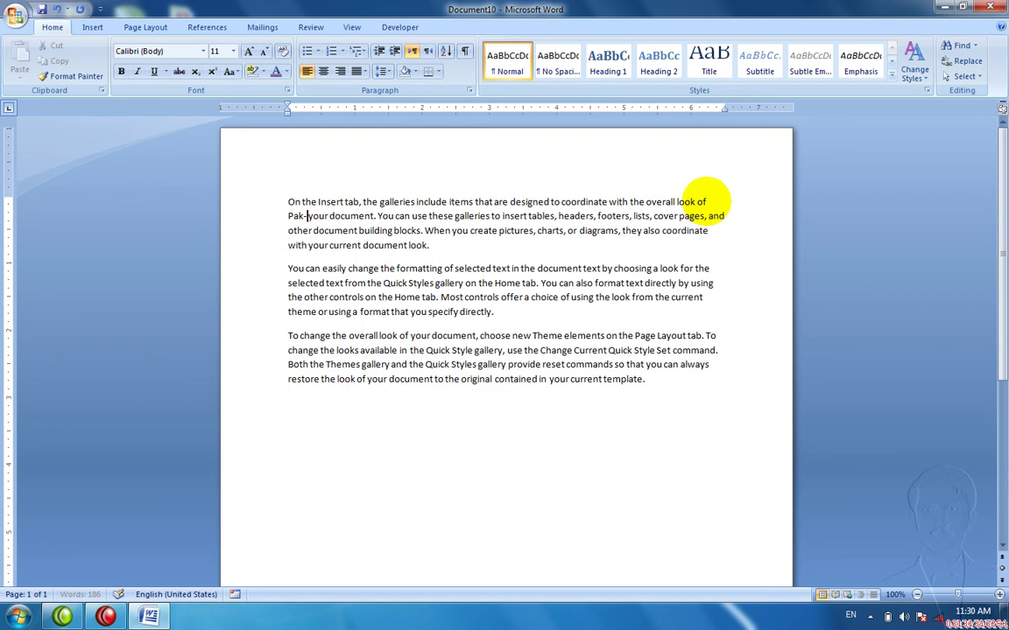
key(BackSpace)
key(BackSpace)
text(0)
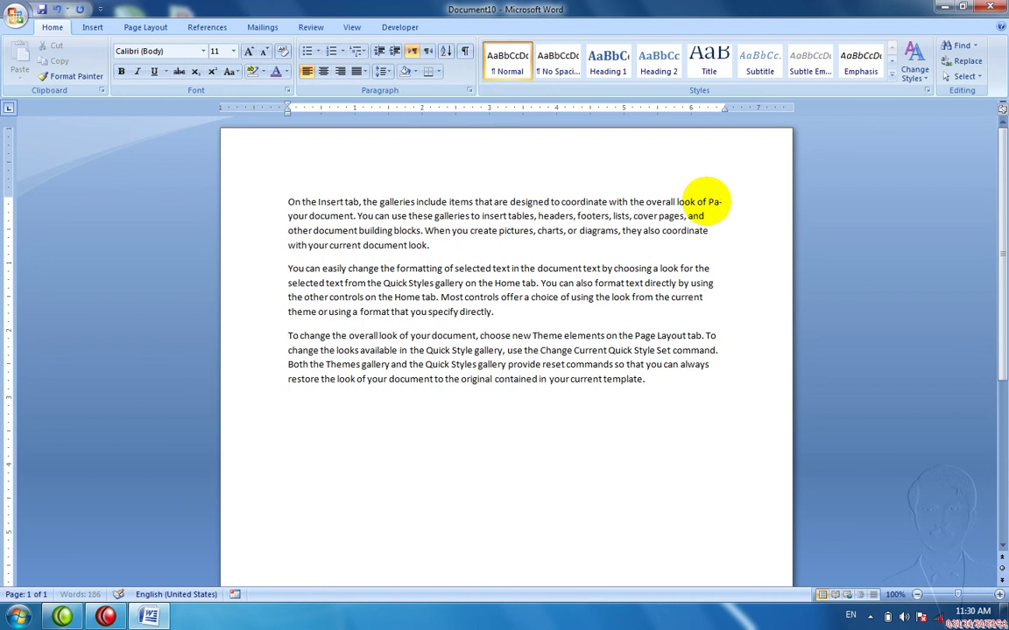
key(BackSpace)
text(-)
key(Return)
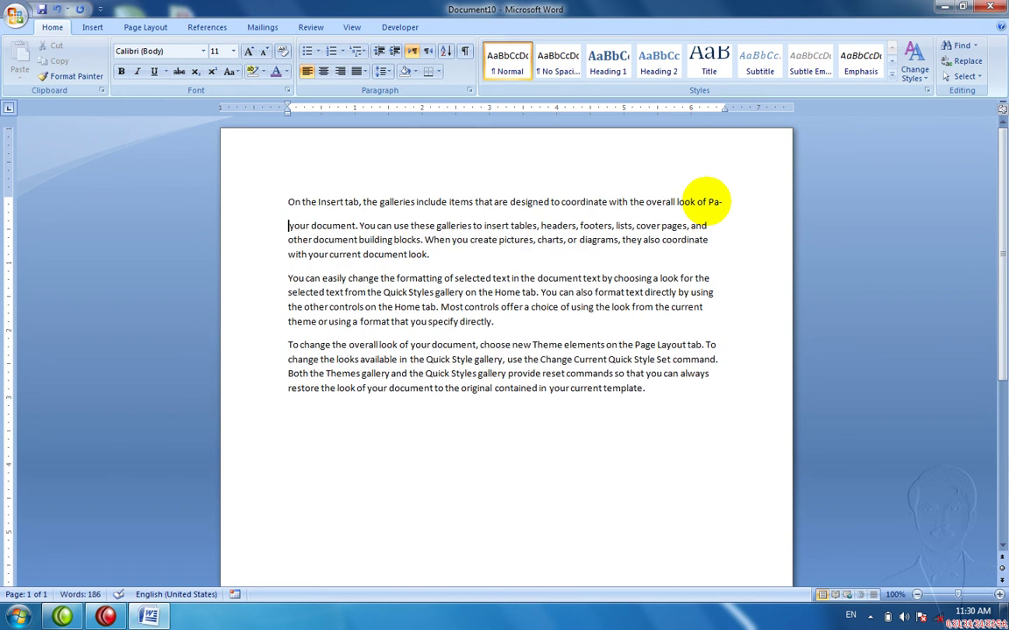
text(ista )
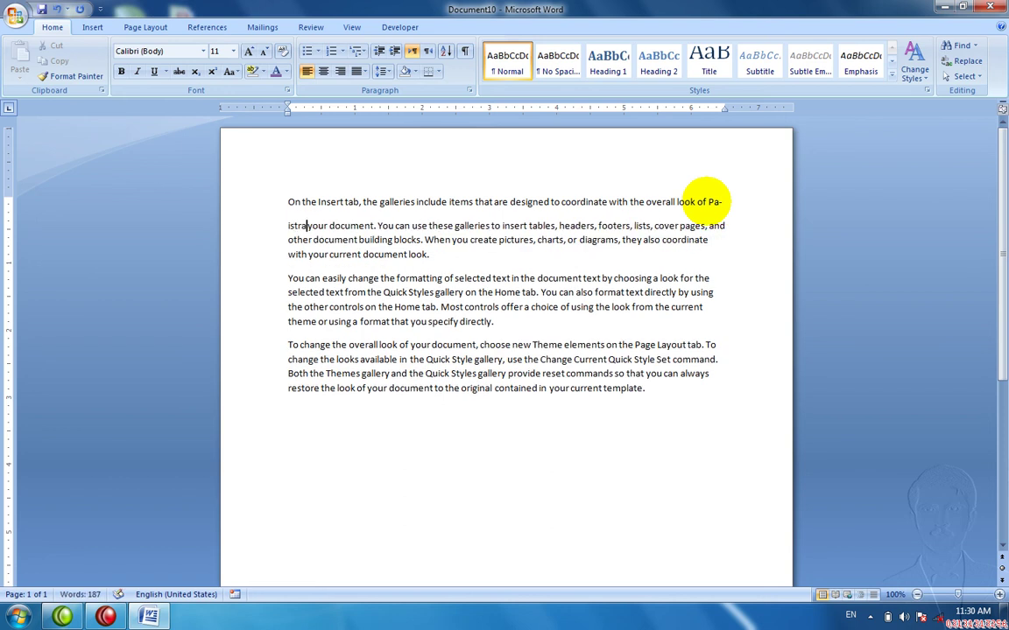
text(n)
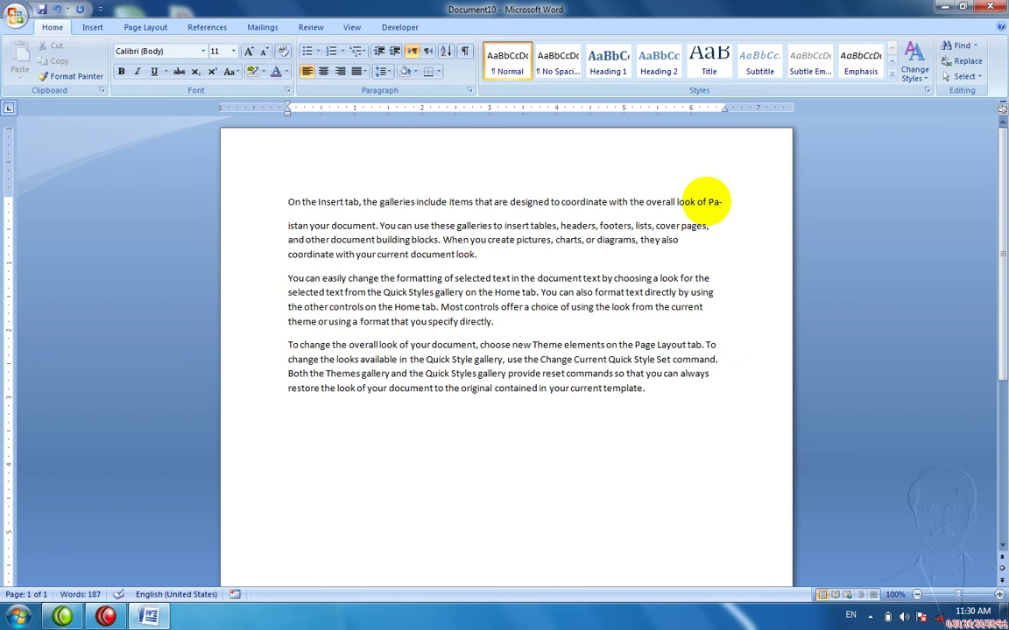
key(BackSpace)
key(BackSpace)
key(BackSpace)
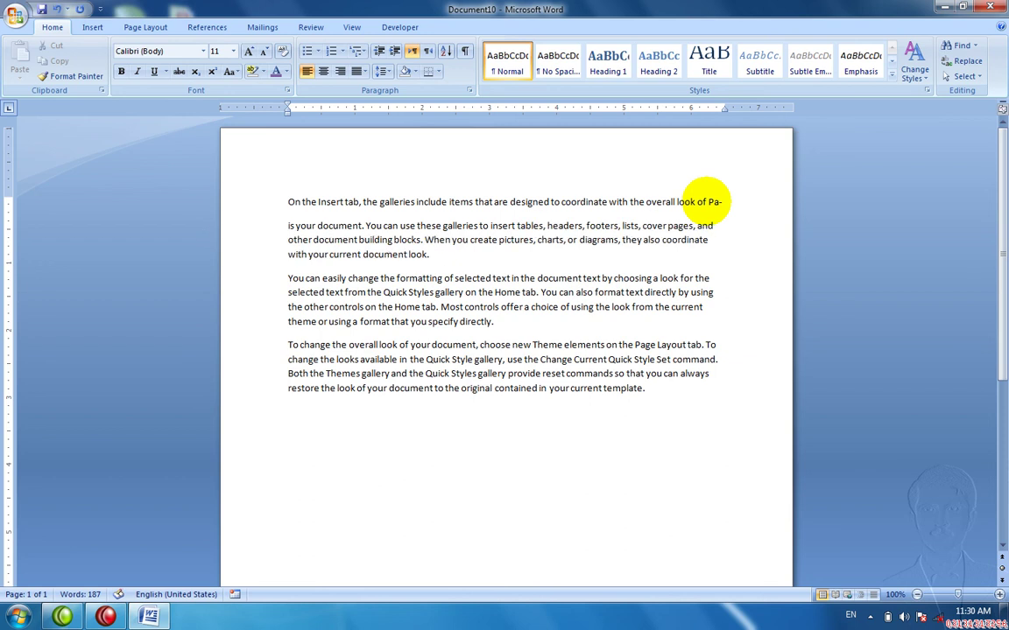
key(BackSpace)
key(BackSpace)
key(BackSpace)
key(BackSpace)
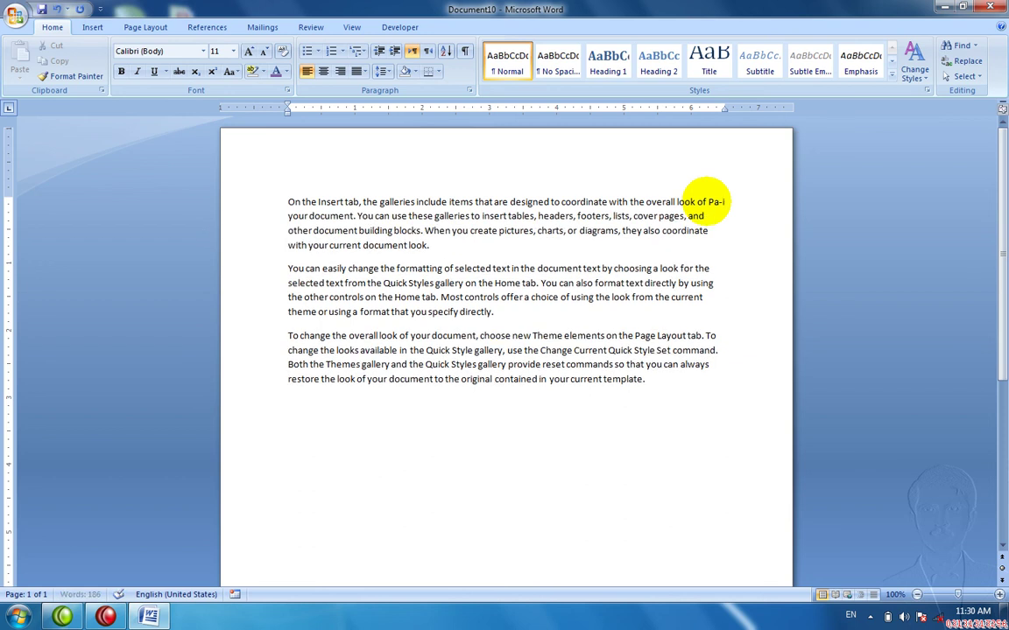
text(ist an)
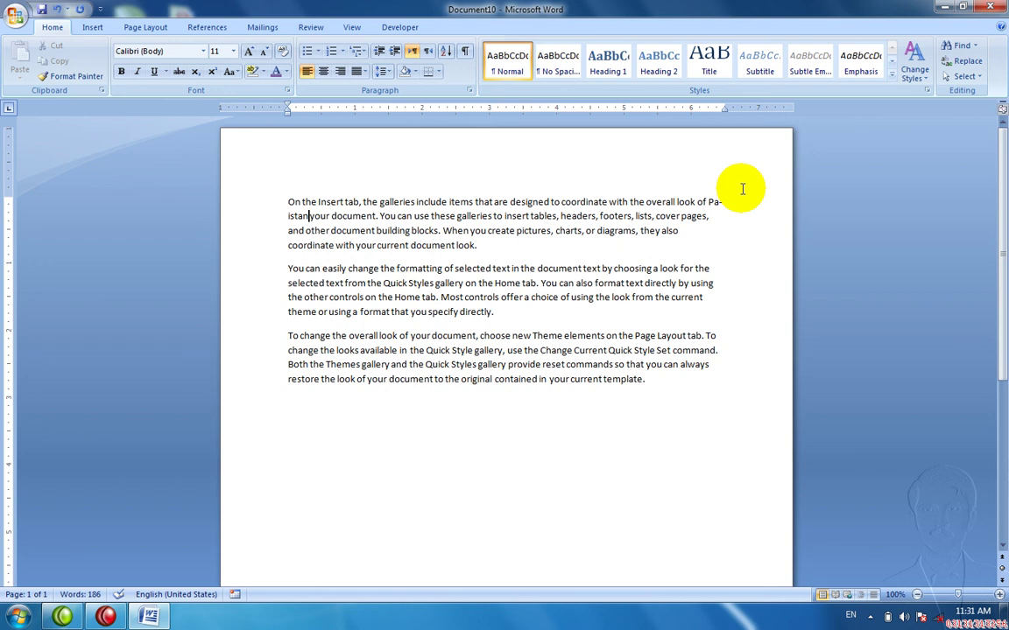
key(ctrl+BackSpace)
- Close Document10 unsaved, fill a new document with =rand() sample paragraphs, and select all
key(alt+F4)
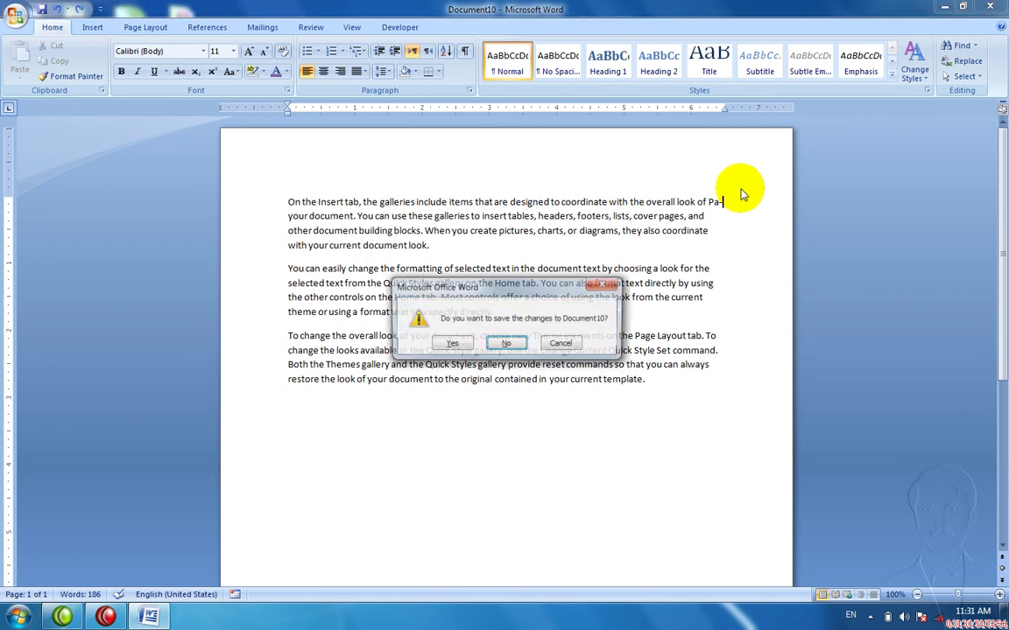
key(n)
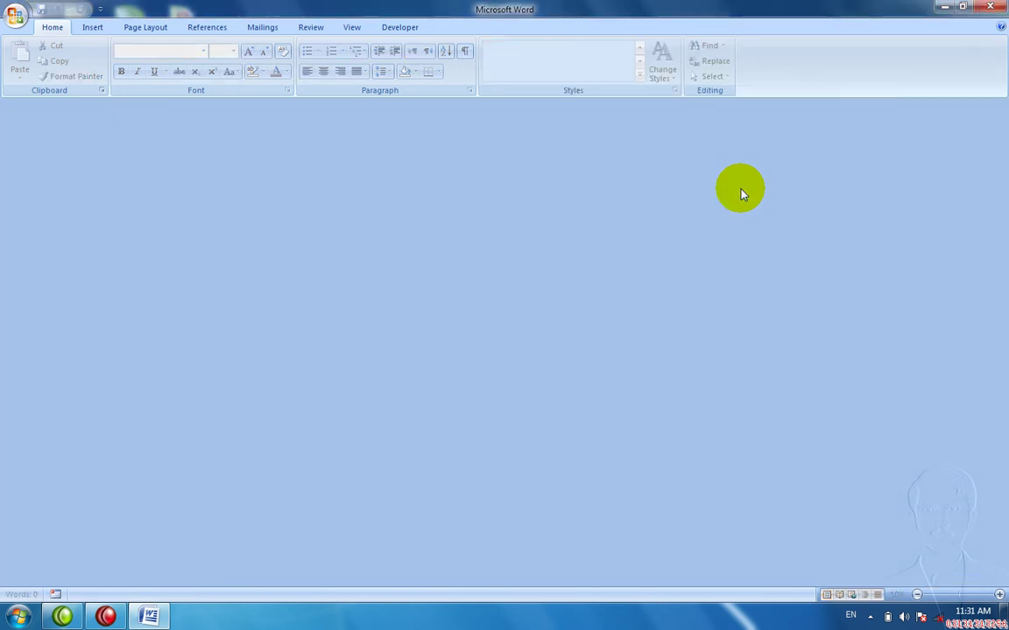
key(ctrl+n)
text(=ra)
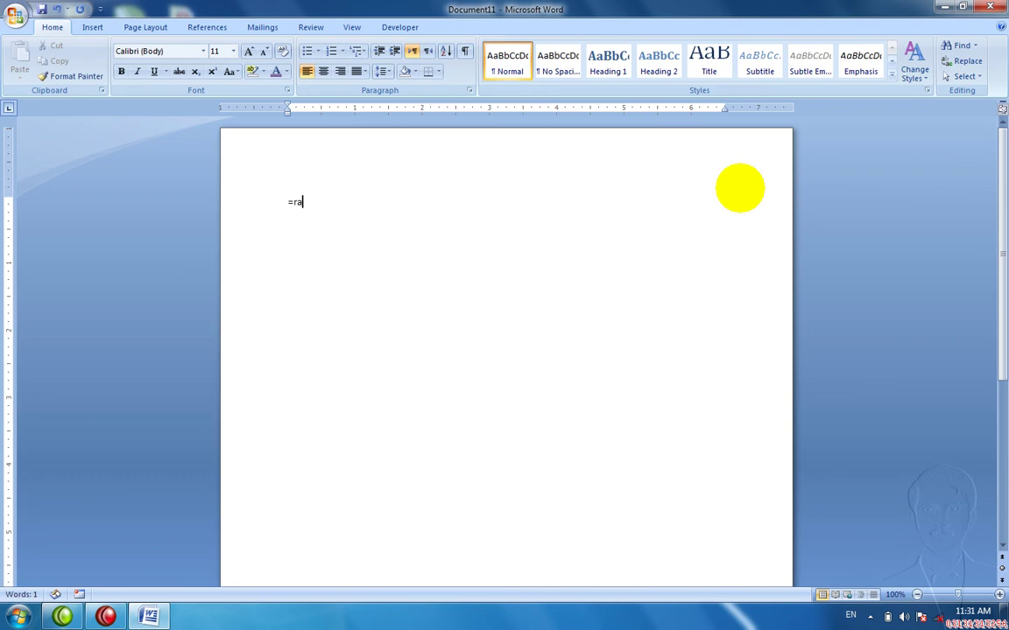
text(nd*()
key(Return)
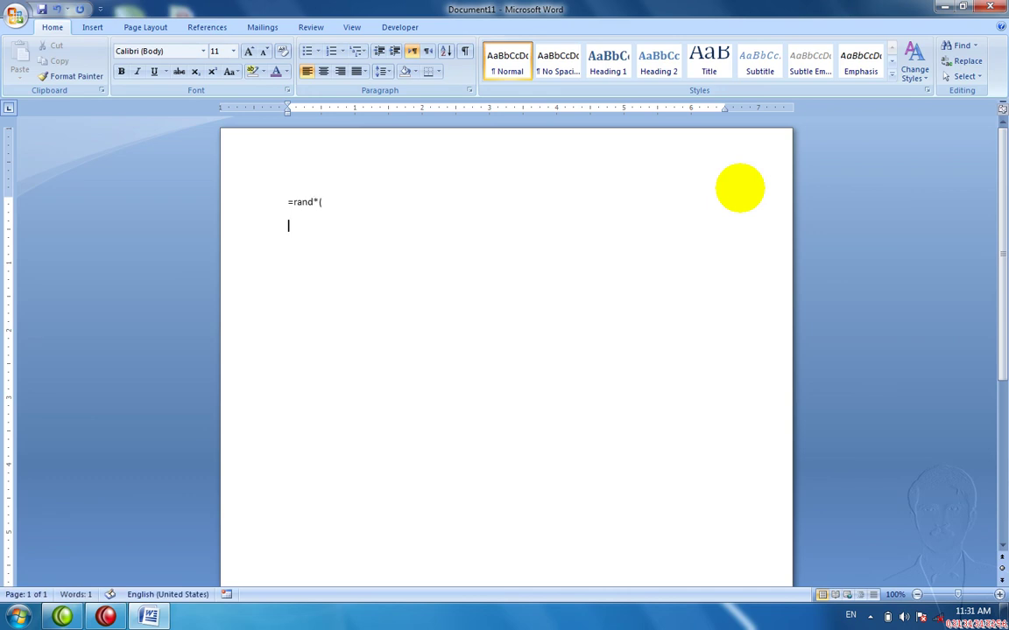
key(BackSpace)
key(BackSpace)
key(BackSpace)
text(()
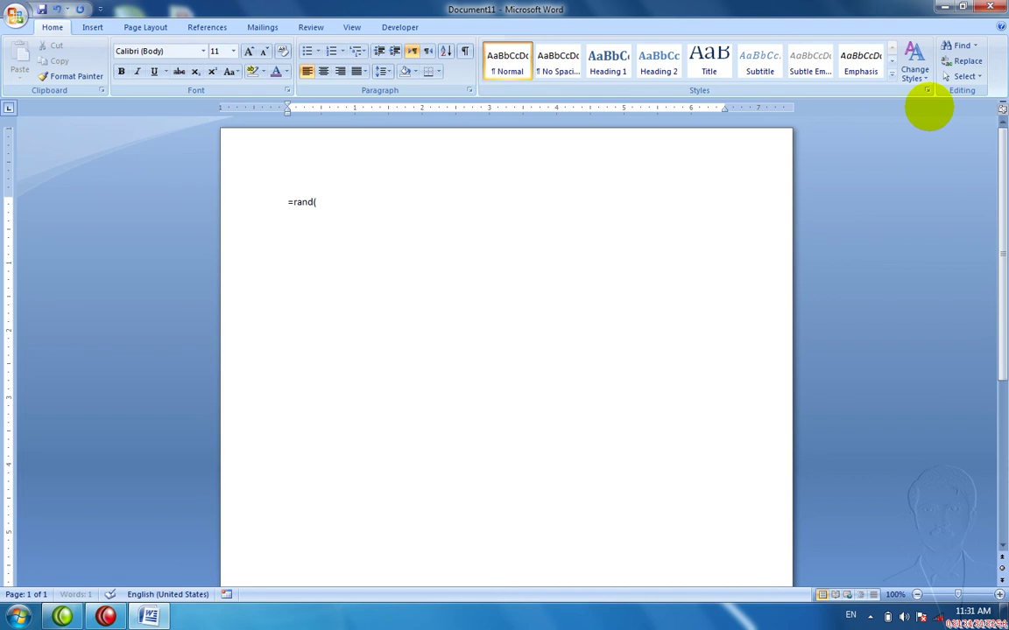
text())
key(Return)
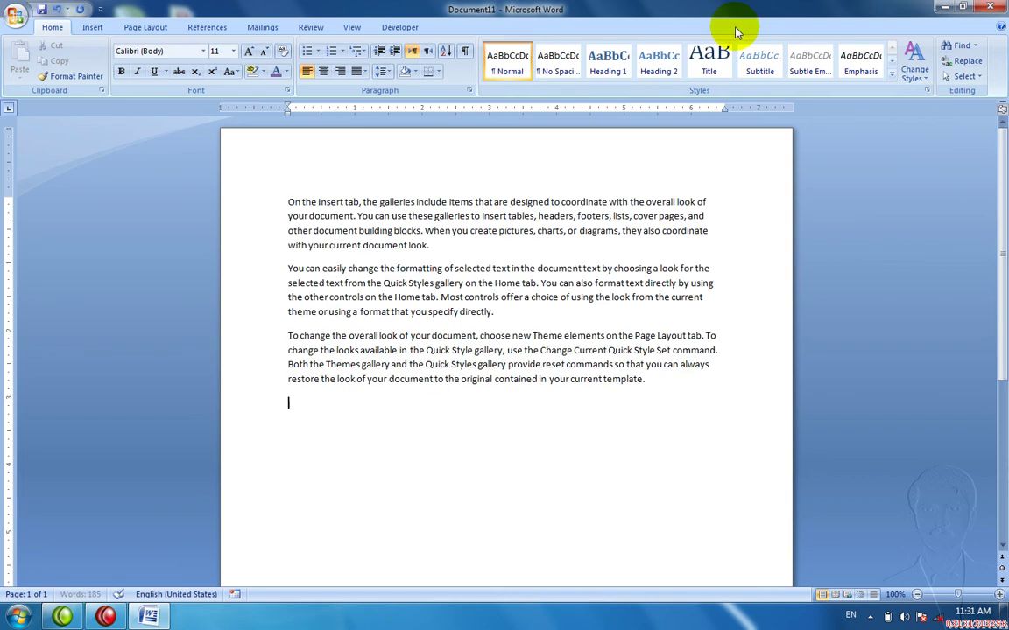
key(ctrl+a)
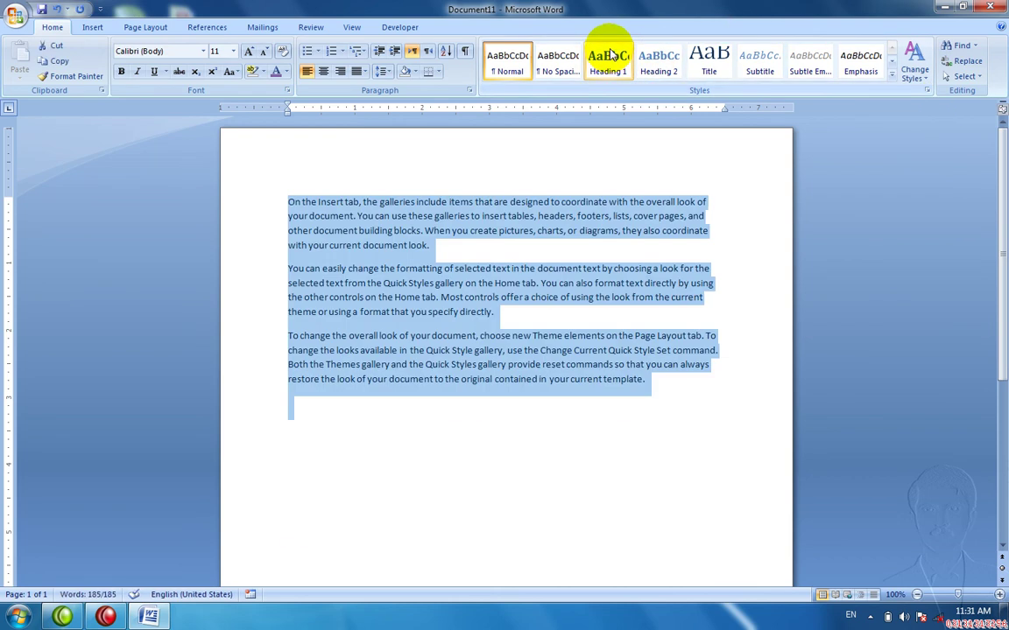
- Turn on Automatic hyphenation from the Page Layout tab
click(137, 31)
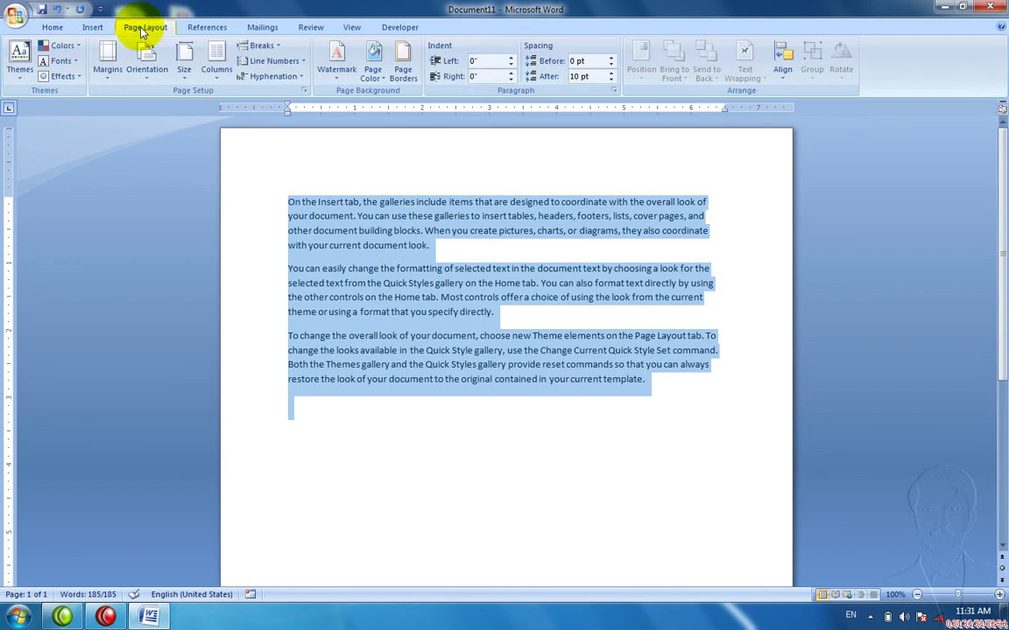
click(273, 77)
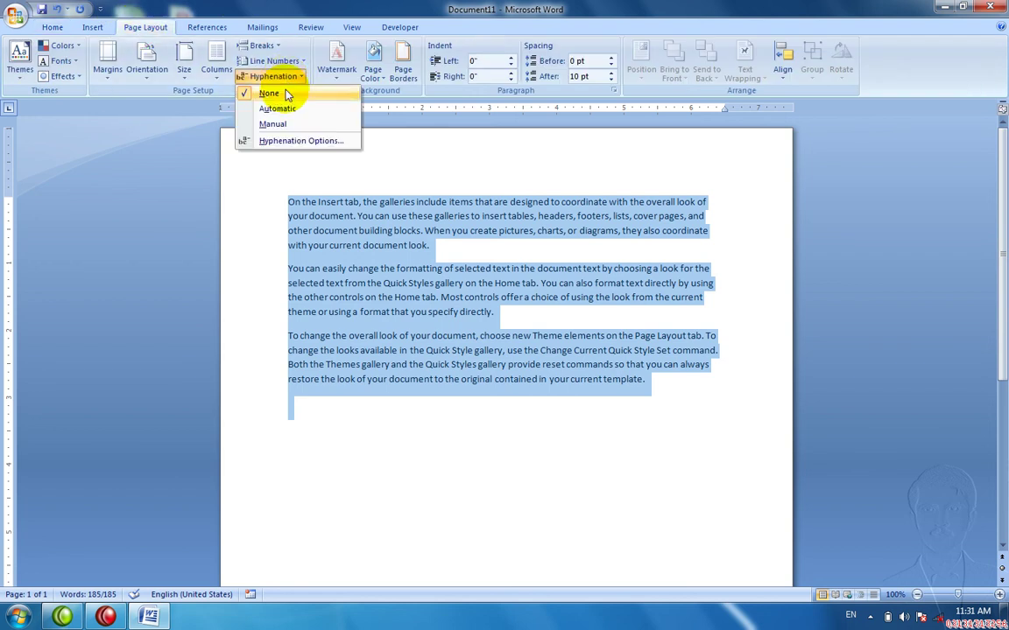
click(287, 108)
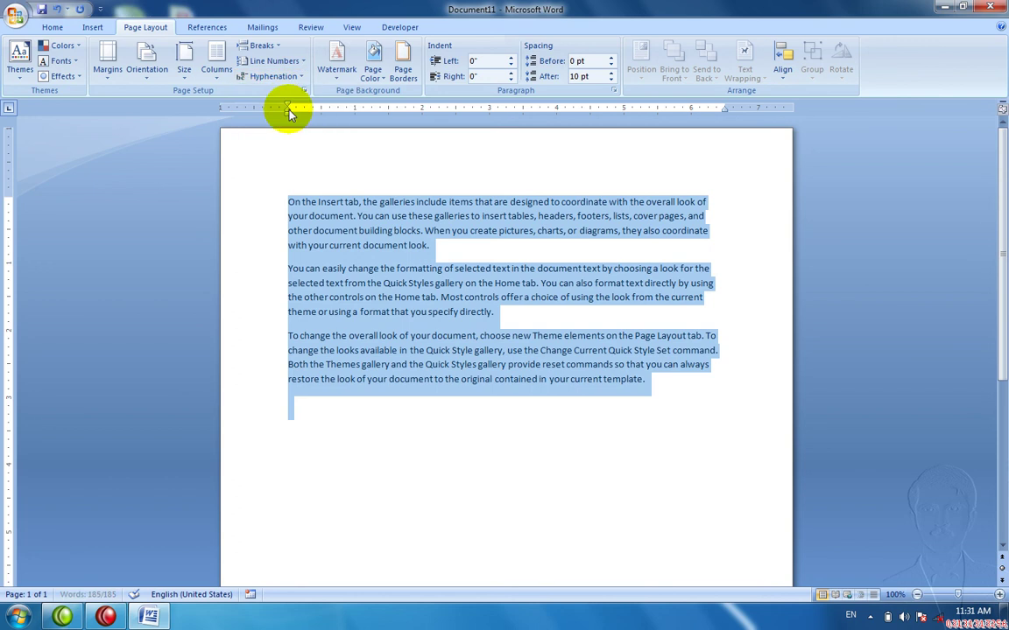
- Type 'the' before 'also' in paragraph 2 and insert 'sdfffdsfsdf' into 'footers'
click(354, 215)
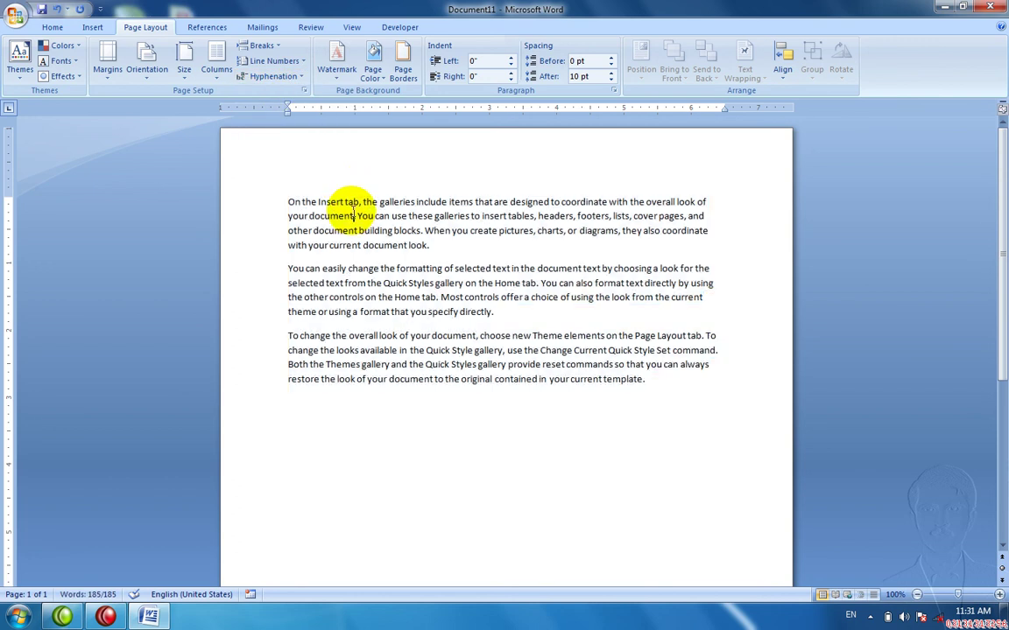
click(575, 283)
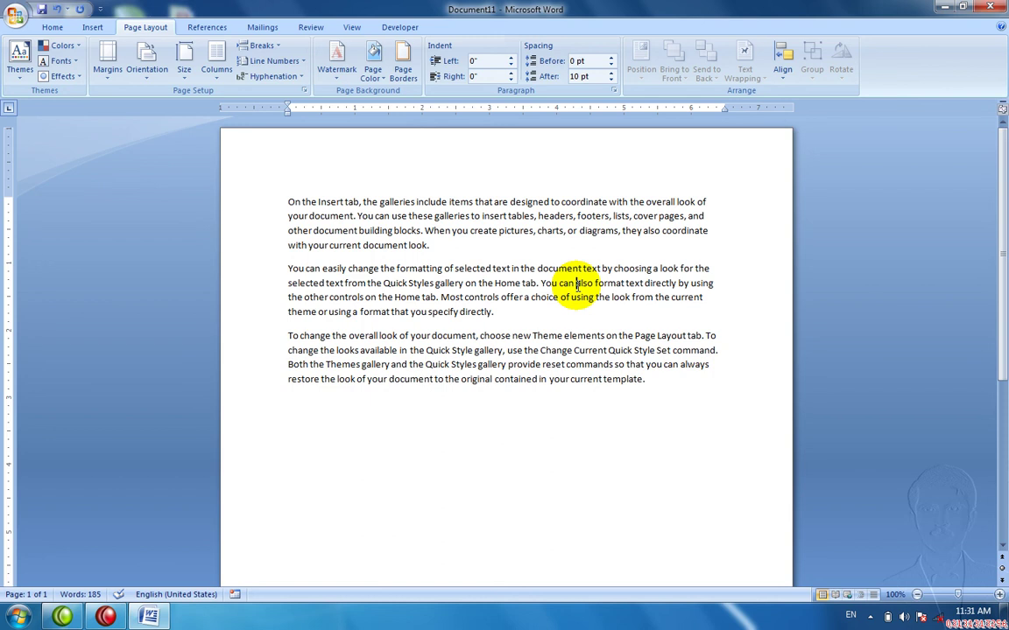
text(the)
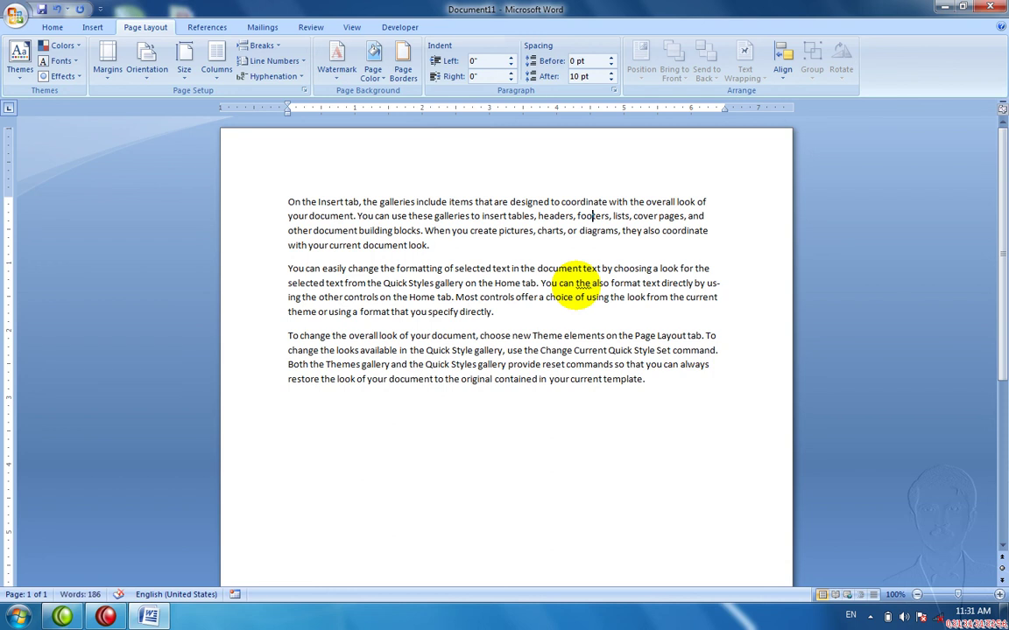
click(593, 215)
text(sdfffdsfsdf)
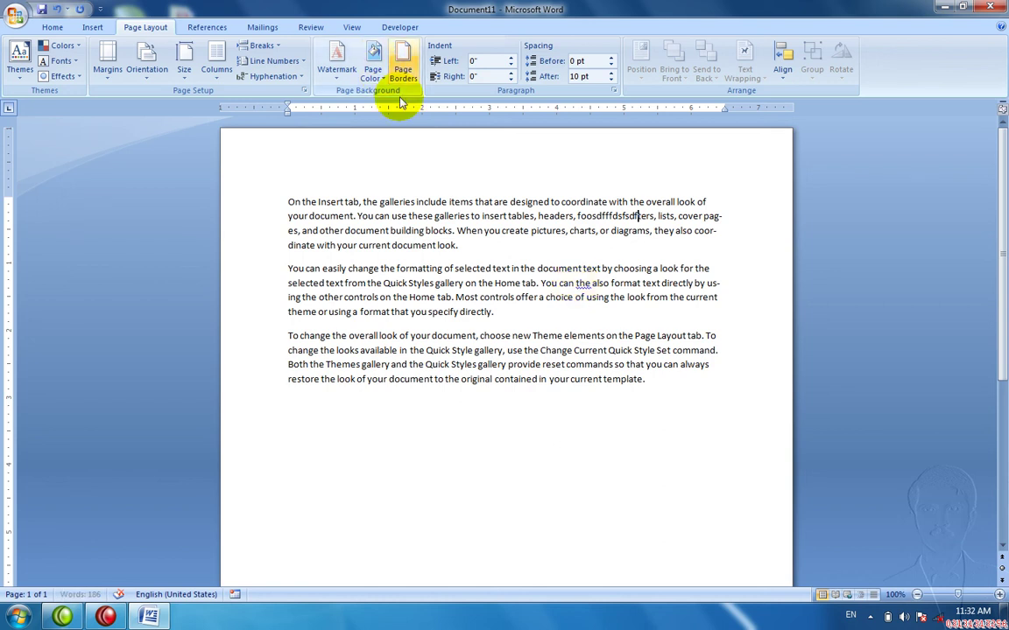
- Set hyphenation back to None and confirm the setting
click(298, 77)
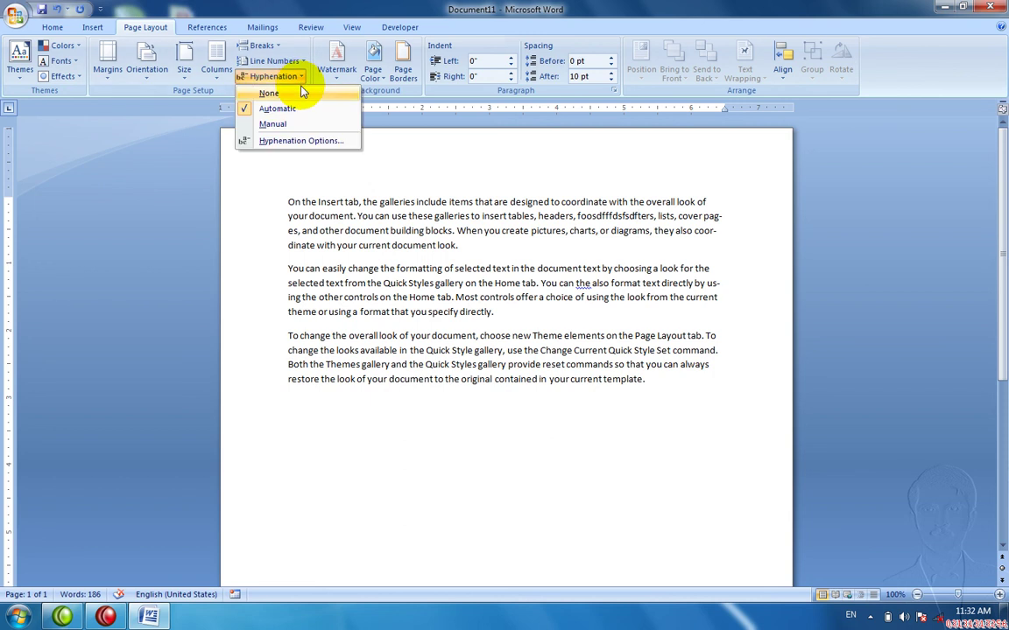
click(302, 92)
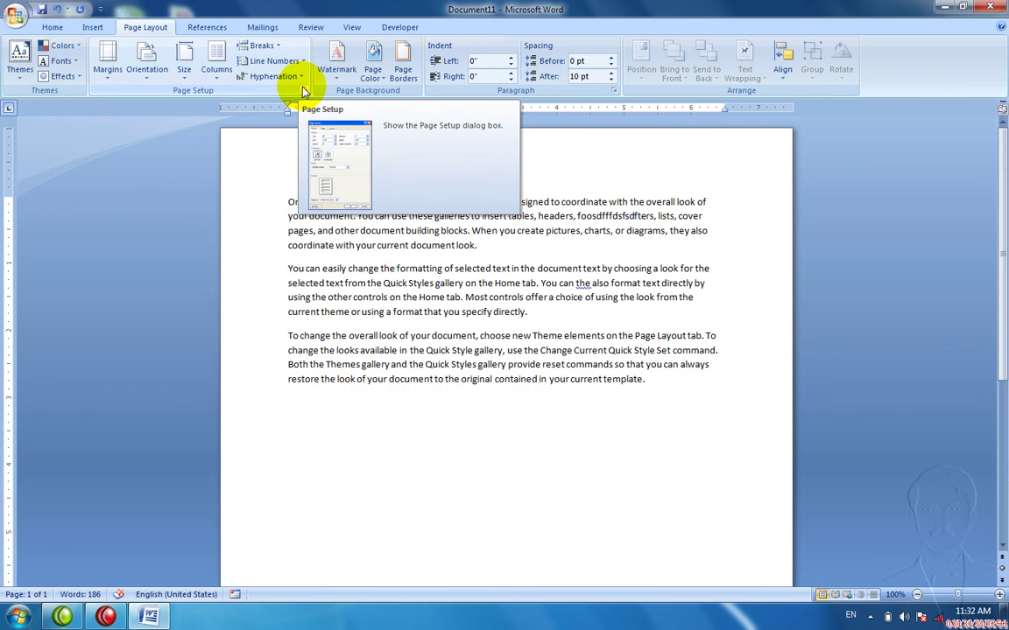
click(298, 78)
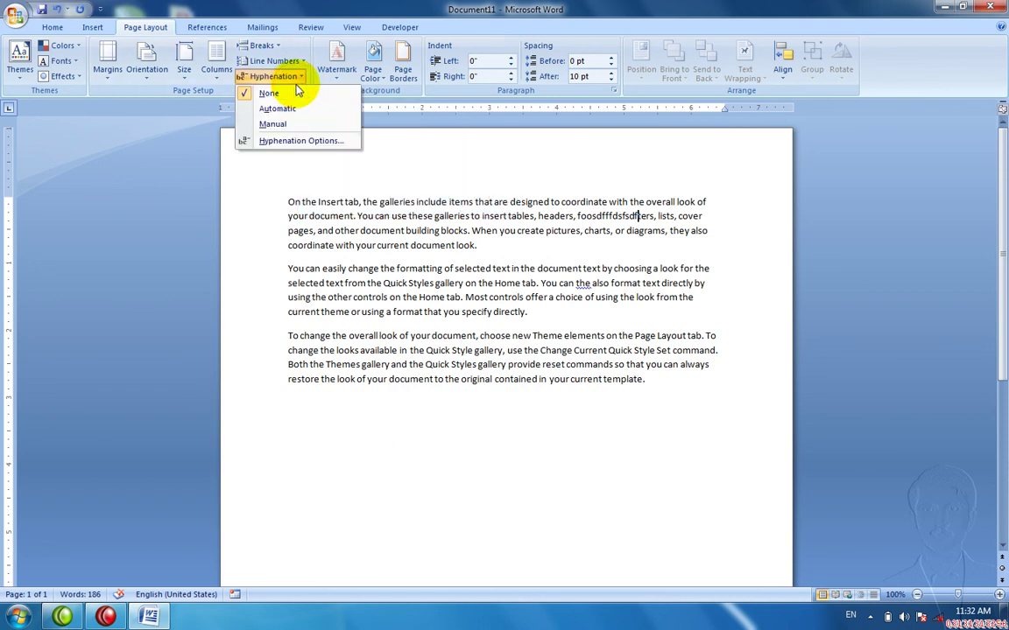
click(303, 162)
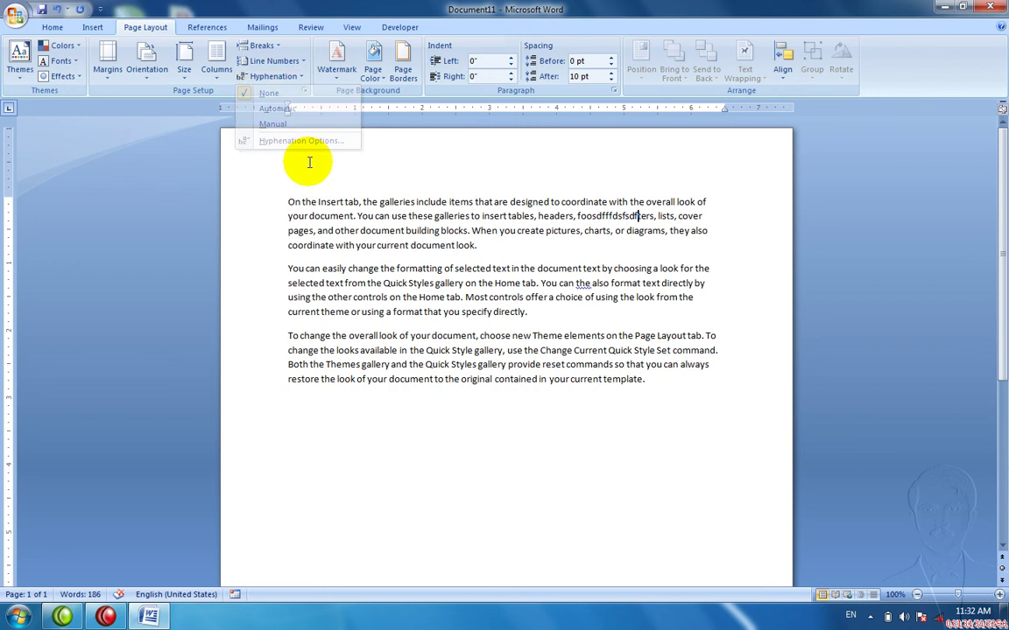
- Apply the CONFIDENTIAL 1 watermark, then replace it with DO NOT COPY 1
click(338, 75)
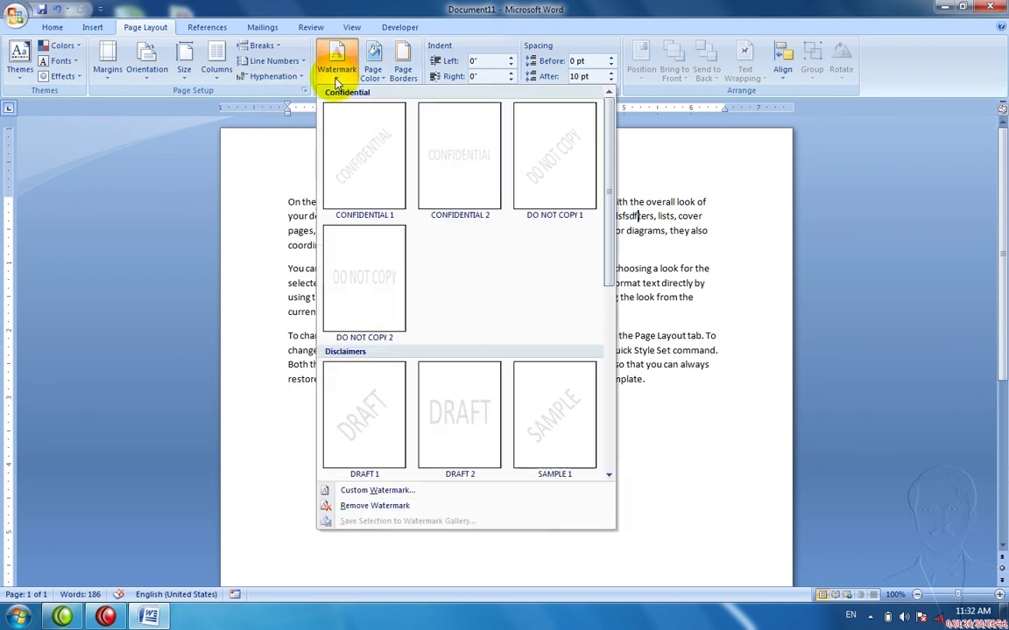
click(354, 198)
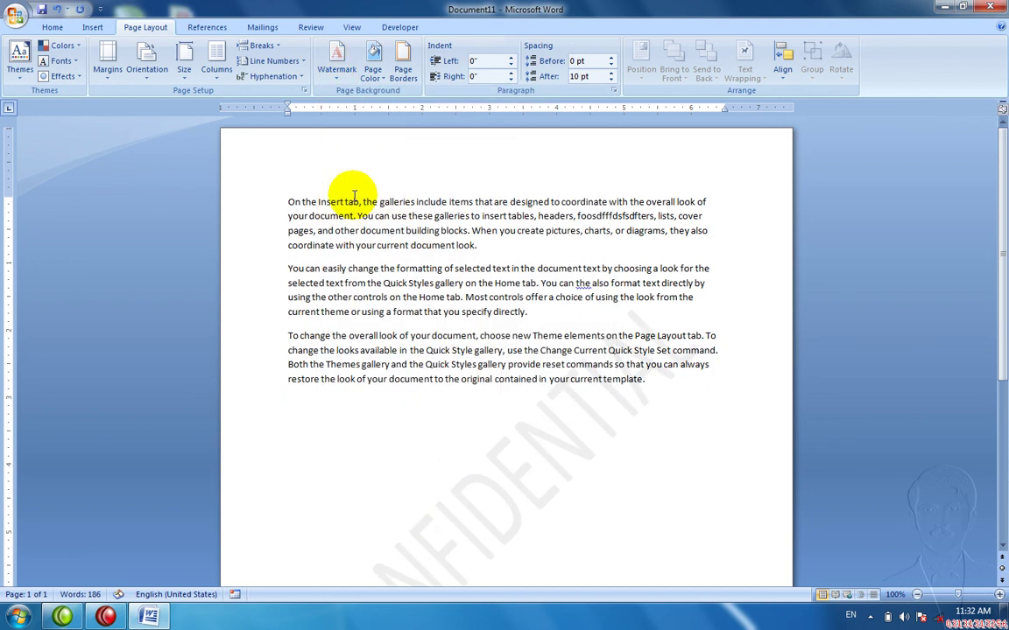
click(336, 68)
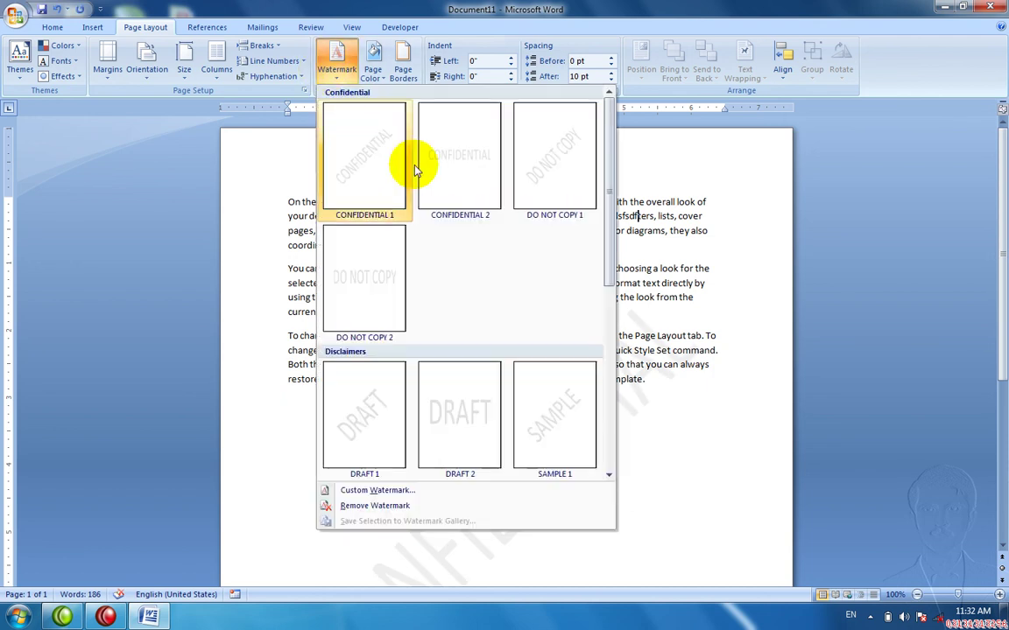
click(539, 187)
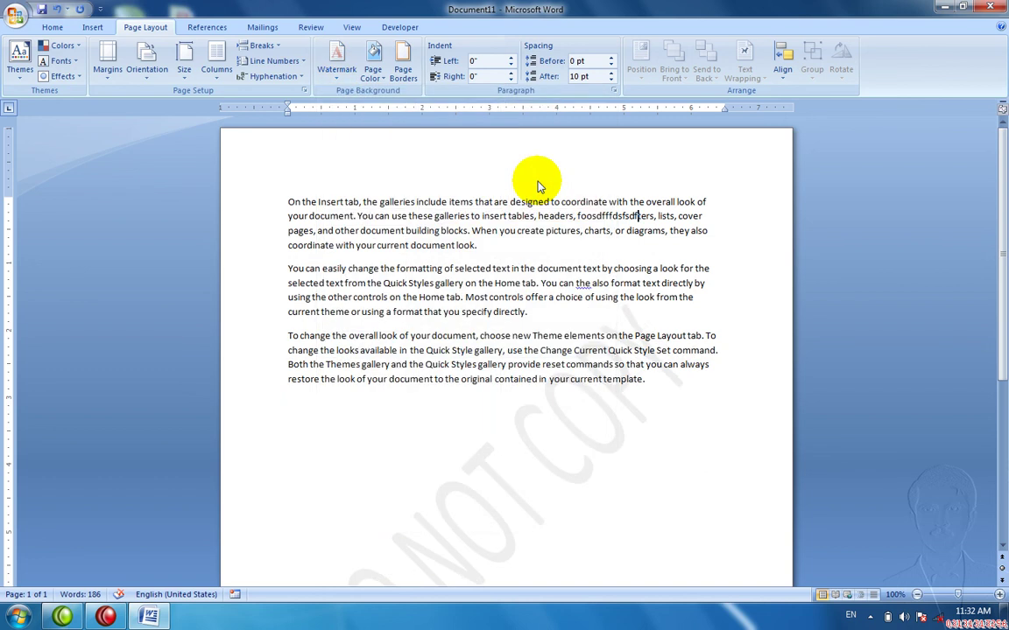
- Inspect the watermarked page in Print Preview, then return to editing and open the watermark gallery
key(ctrl+F2)
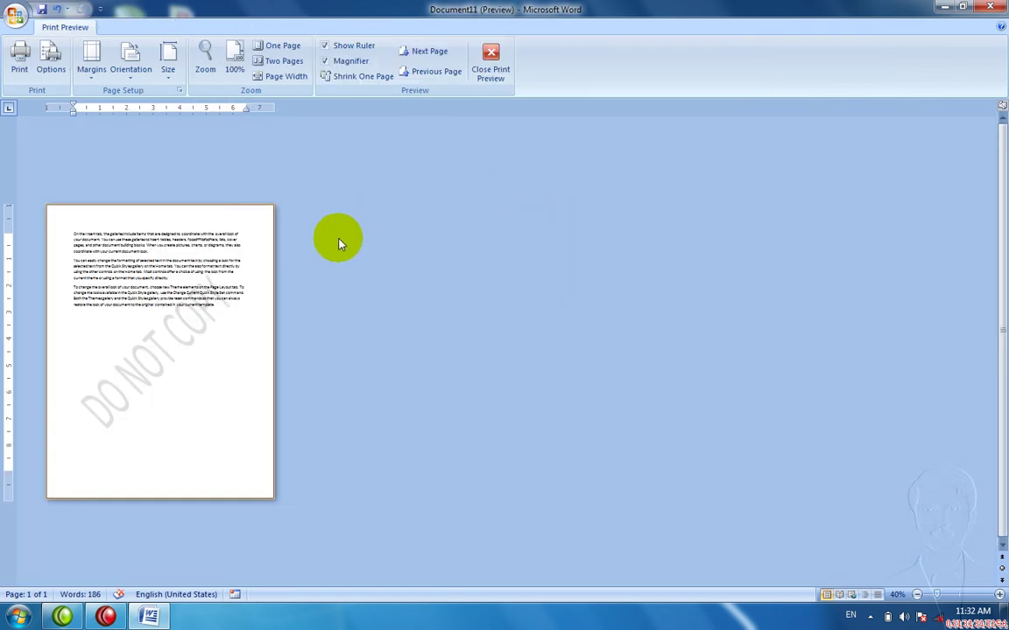
click(181, 306)
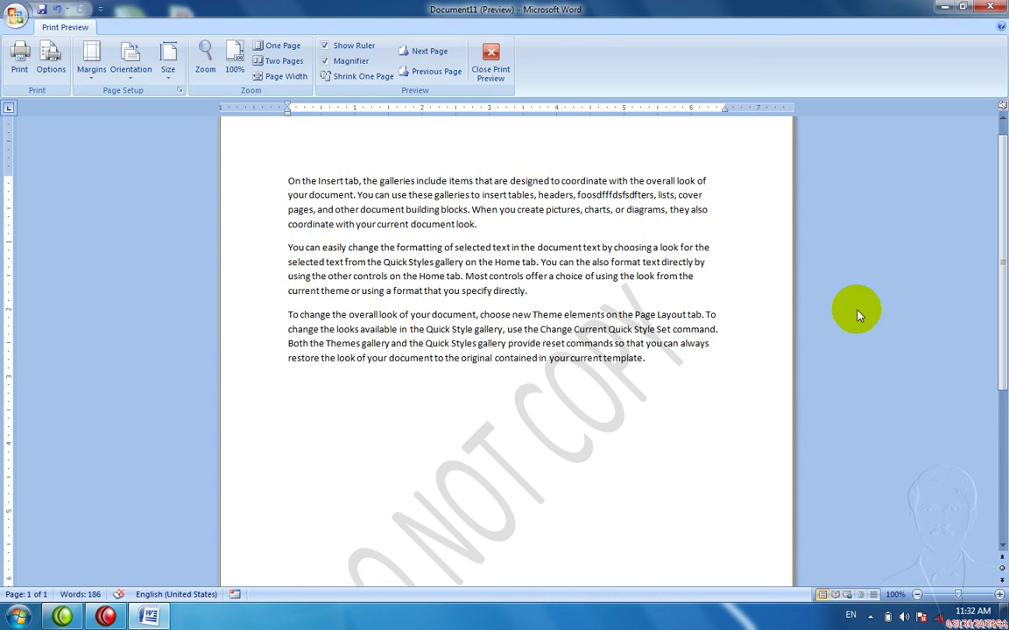
scroll(1003, 368, down, 3)
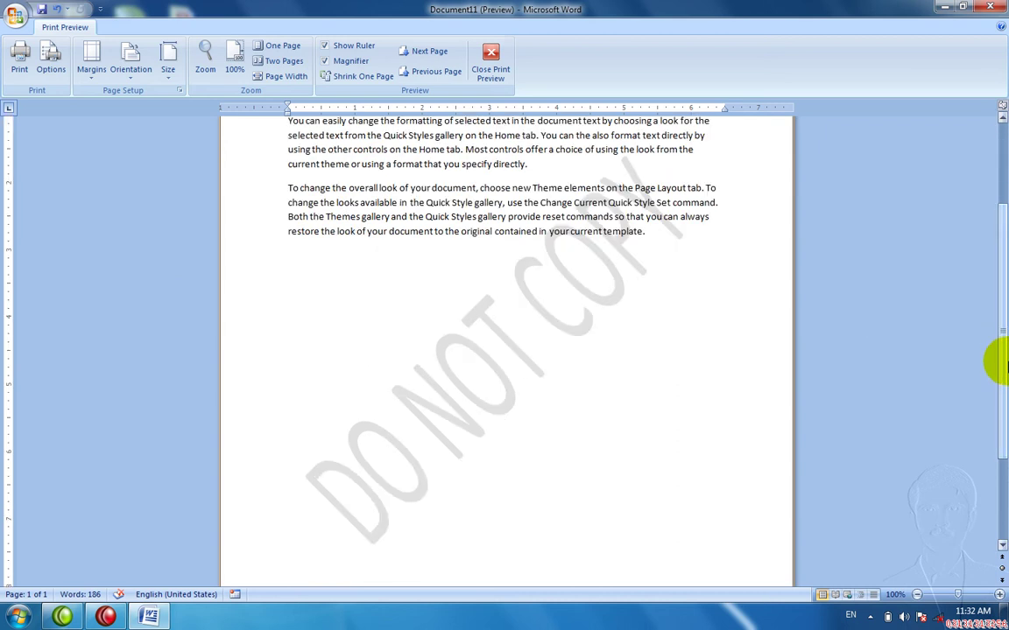
click(491, 67)
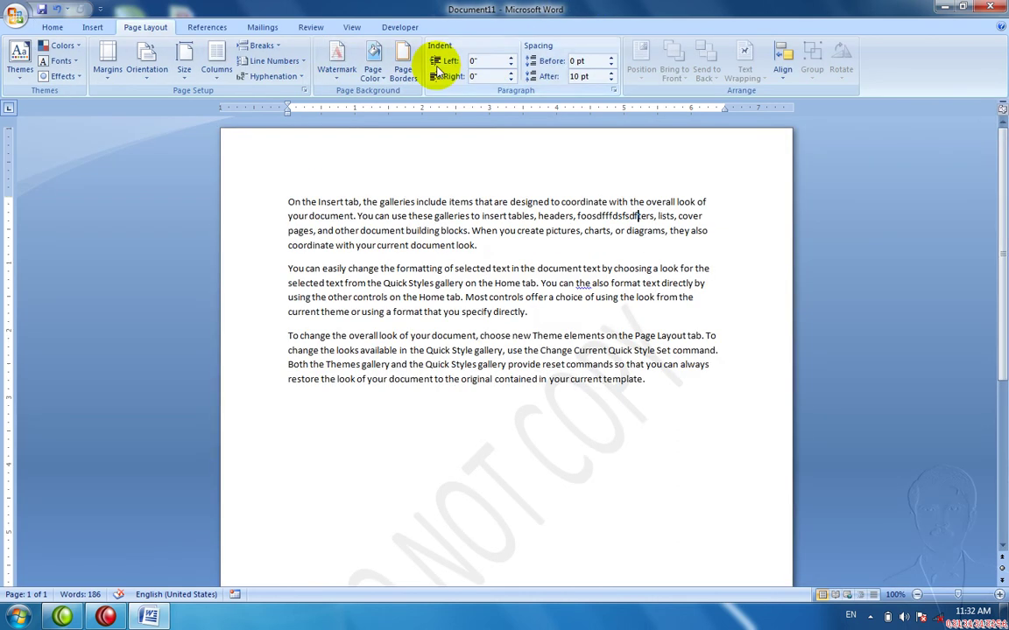
click(336, 63)
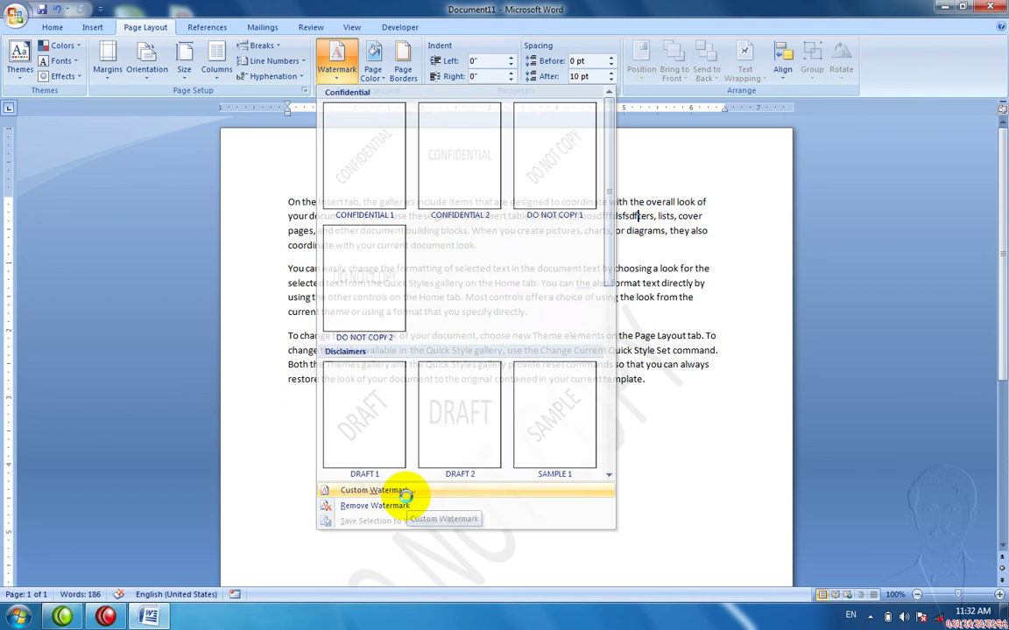
- Make a custom text watermark reading 'KPK Pakistan' in red, replacing DO NOT COPY
click(406, 493)
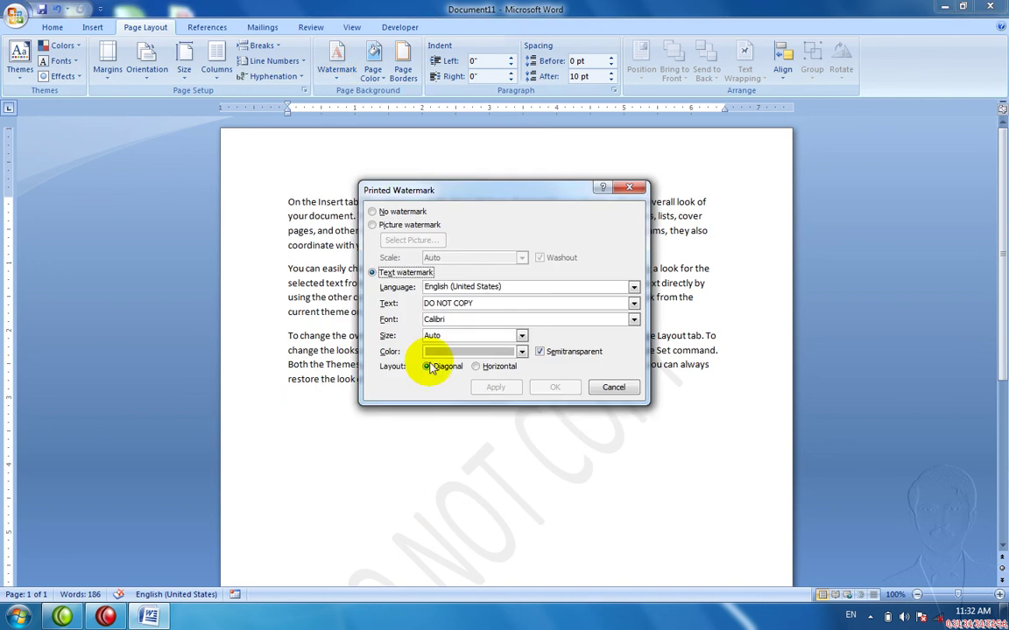
drag(479, 303, 391, 293)
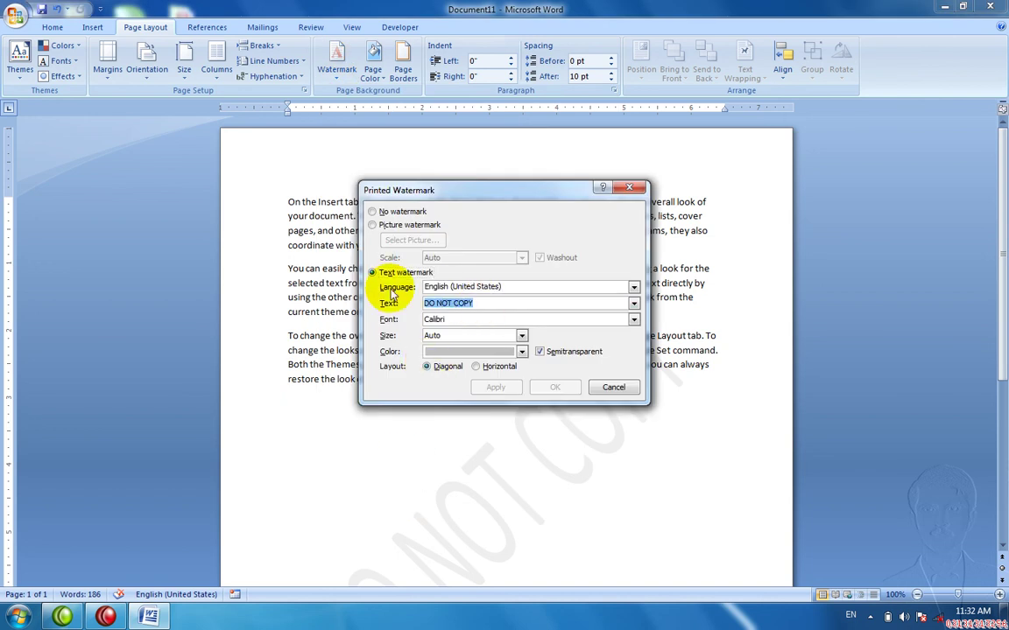
text(K)
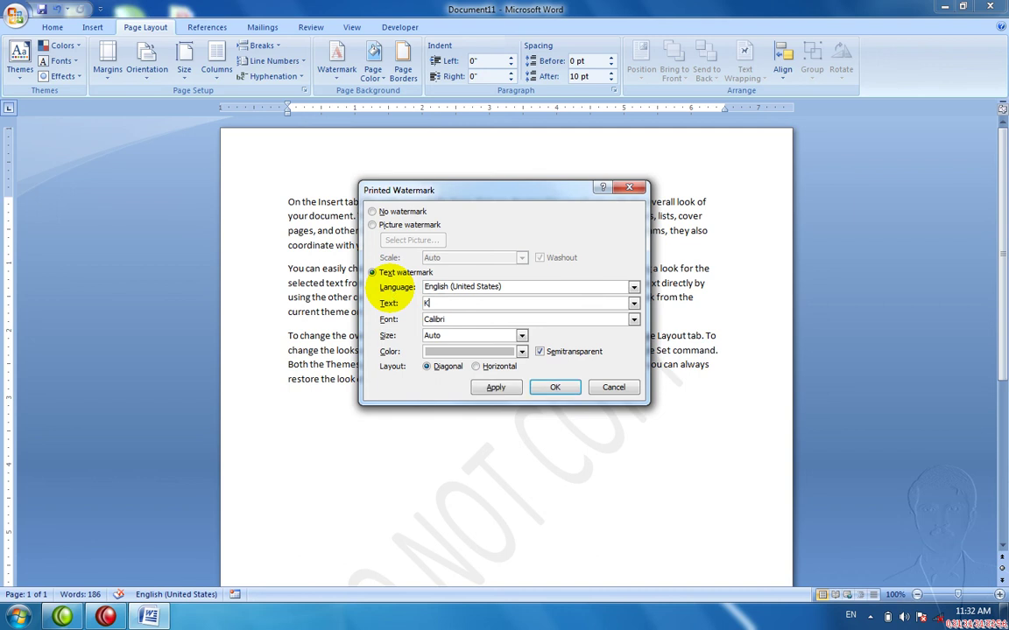
text(PK Pak)
text(istan)
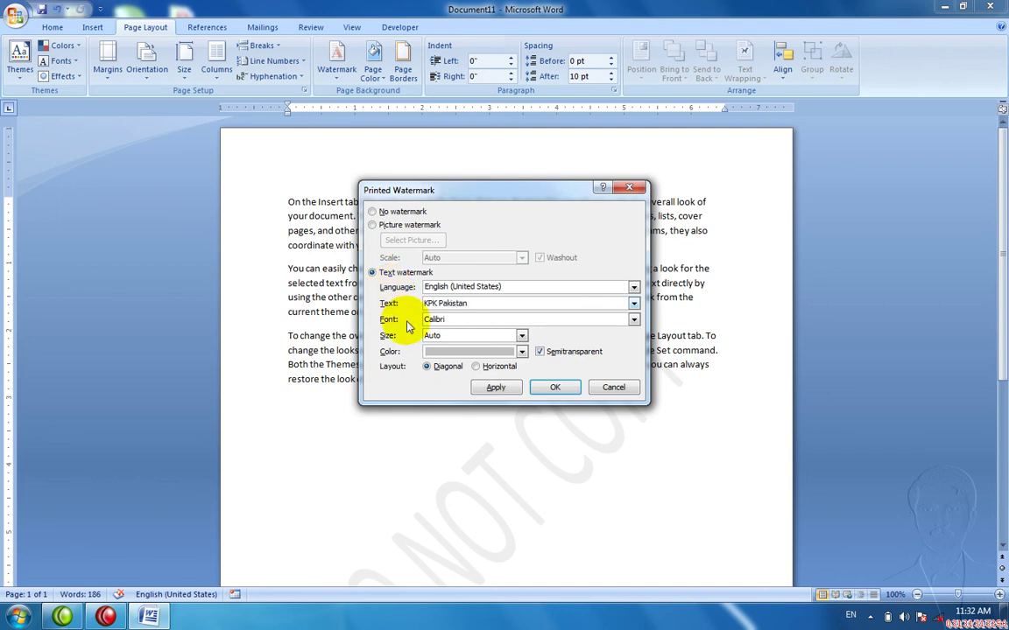
click(521, 351)
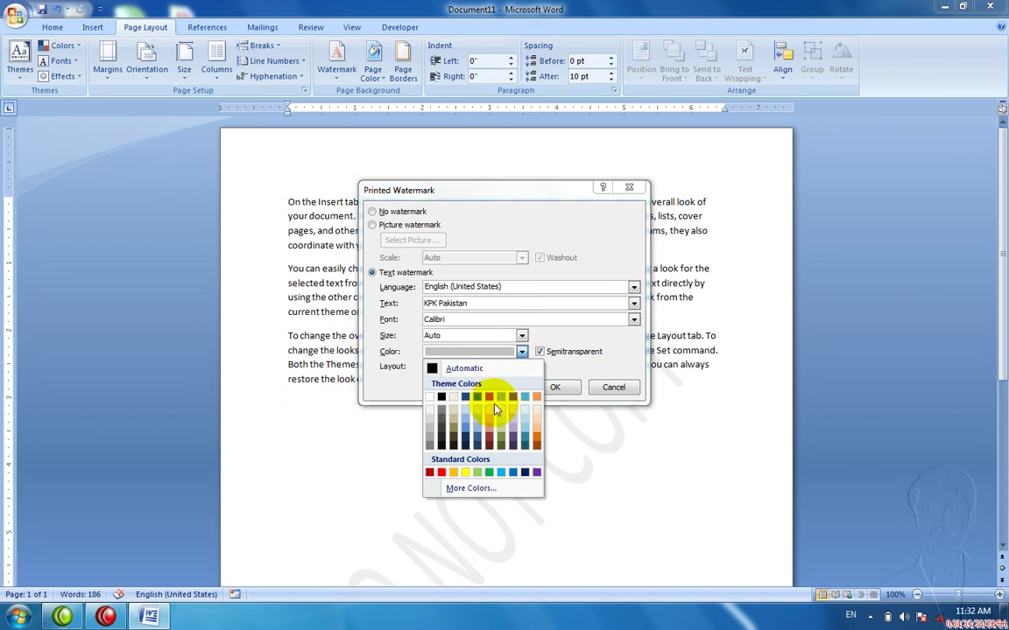
click(429, 472)
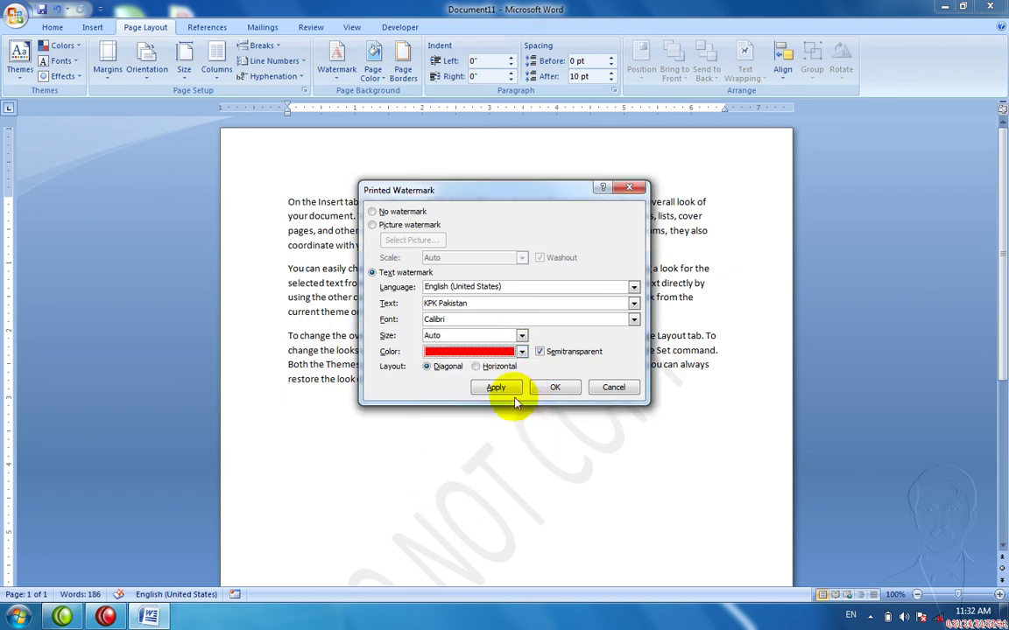
click(544, 387)
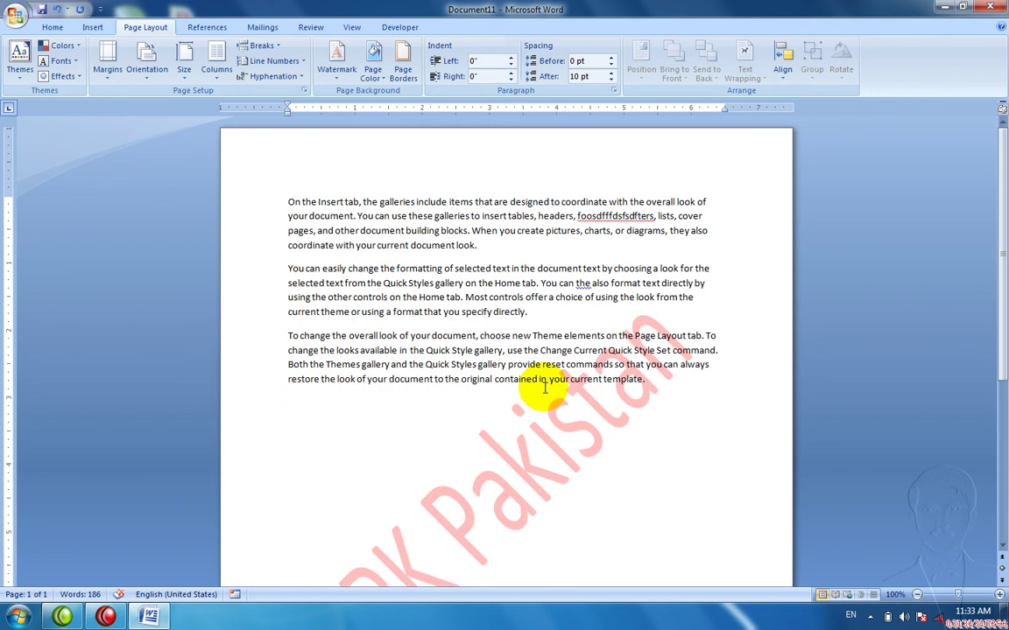
- Add three more =rand() sample paragraphs on the empty line below the text
text(=rand)
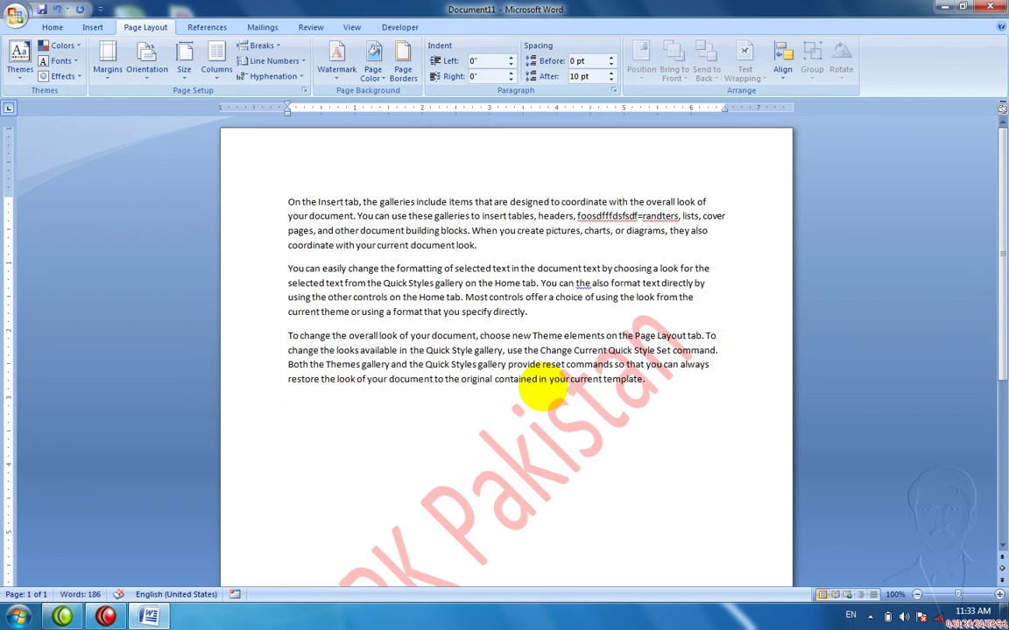
text(())
key(Return)
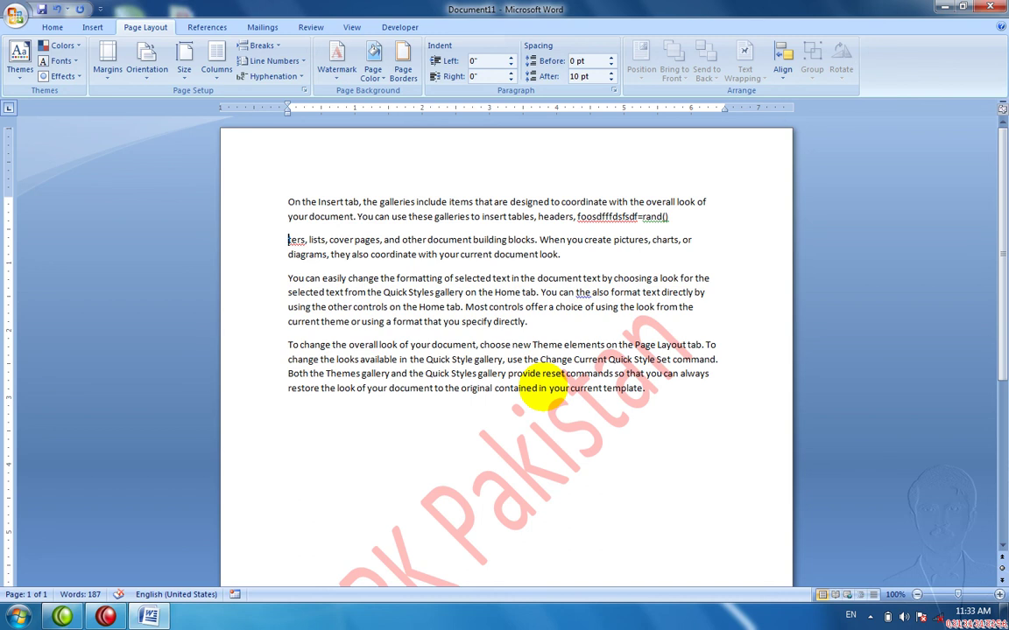
key(Down)
key(Down)
key(Down)
key(Down)
text(=)
text(rand()
text())
key(Return)
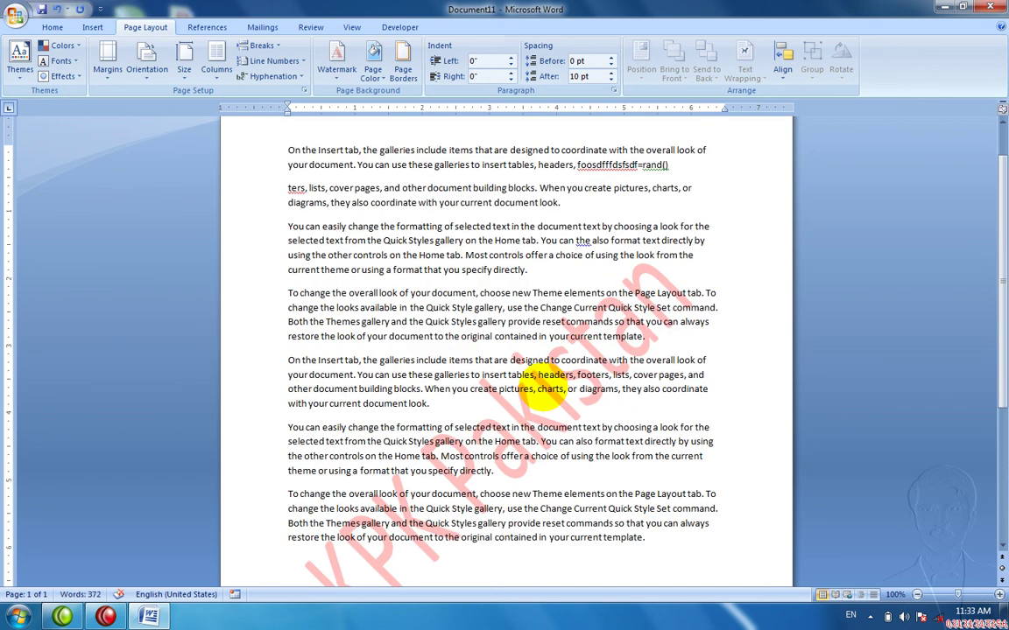
- Insert a page break to create a watermarked page 2 and preview it
key(F3)
key(F5)
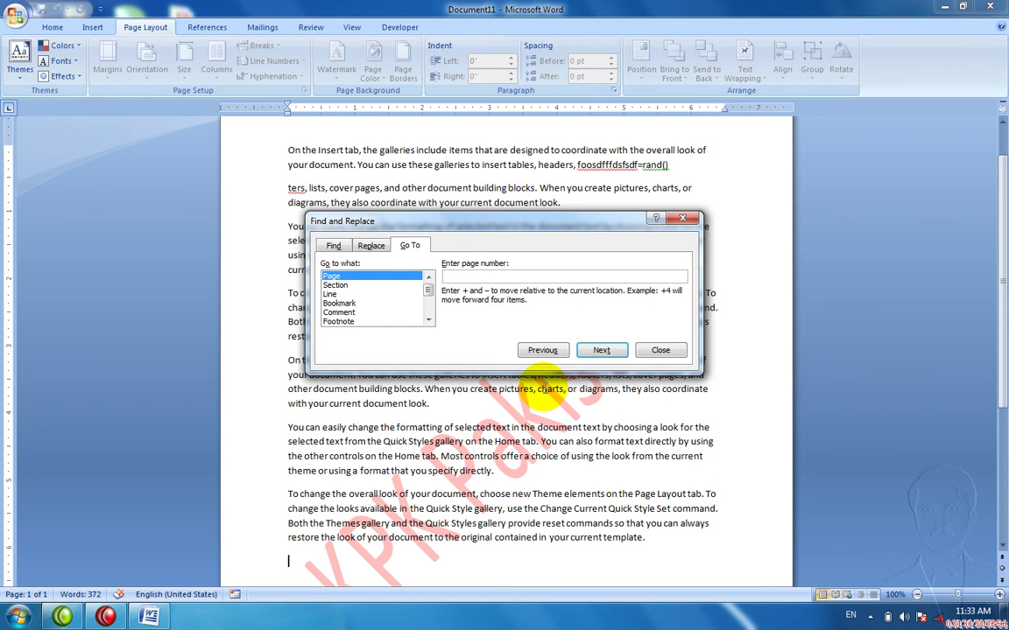
key(Escape)
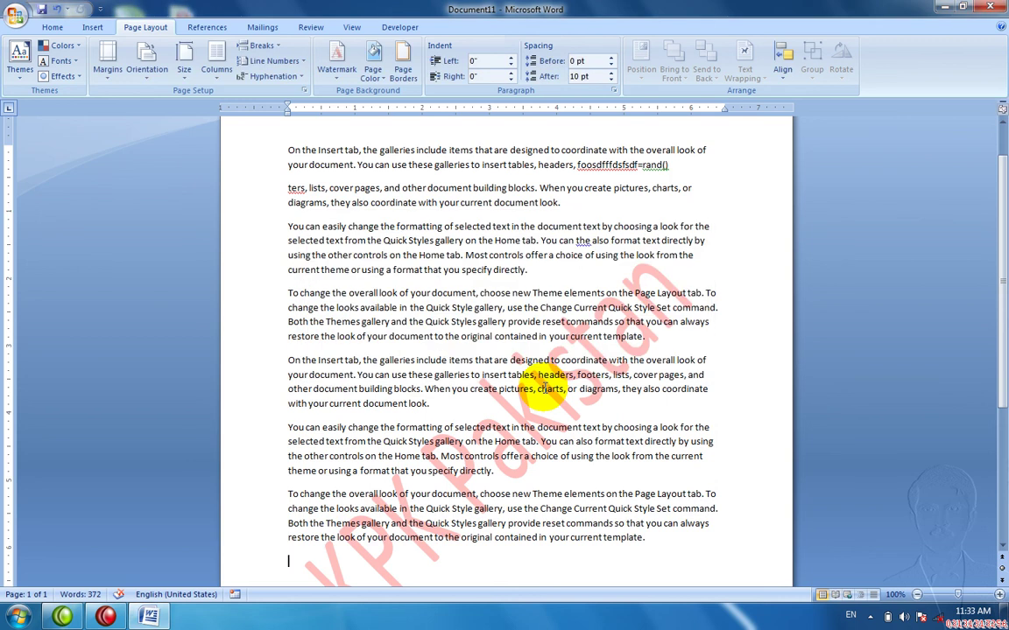
key(ctrl+Return)
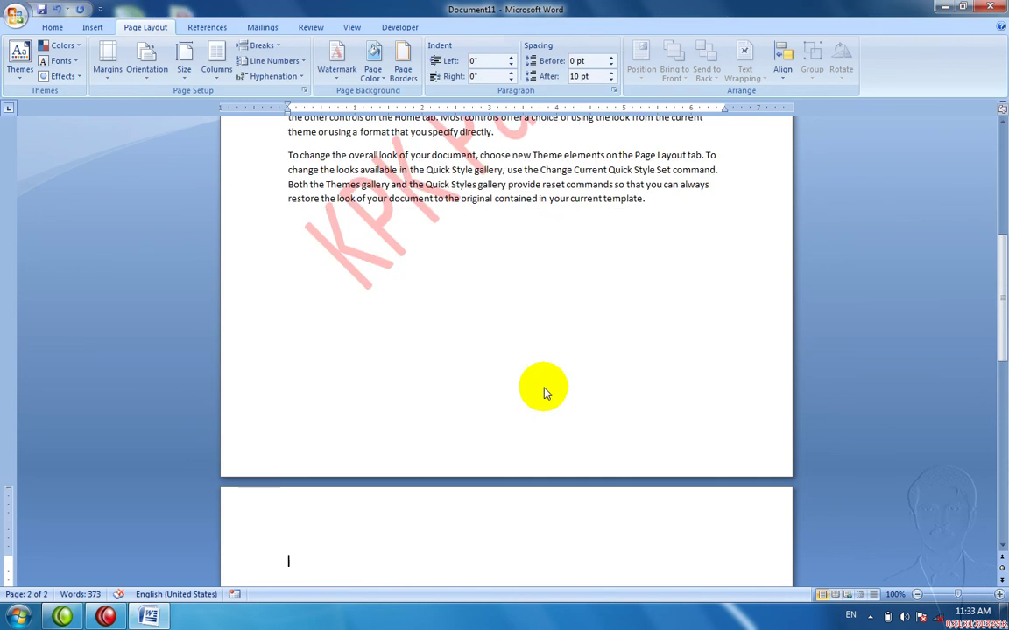
key(ctrl+F2)
key(ctrl+F2)
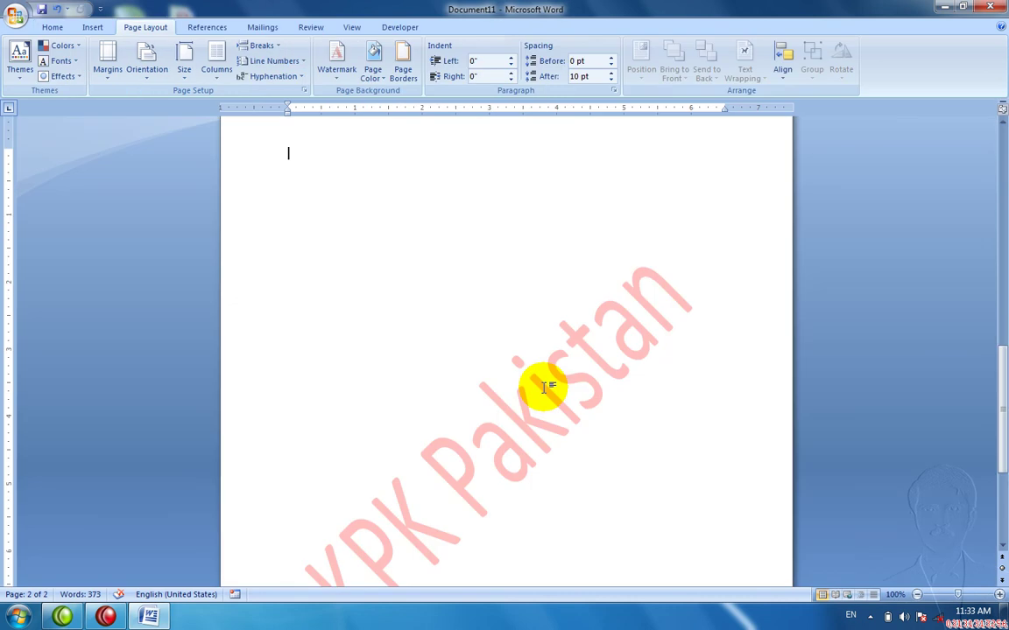
- Set Penguins.jpg from Sample Pictures as a washed-out picture watermark via Custom Watermark
drag(1001, 358, 872, 219)
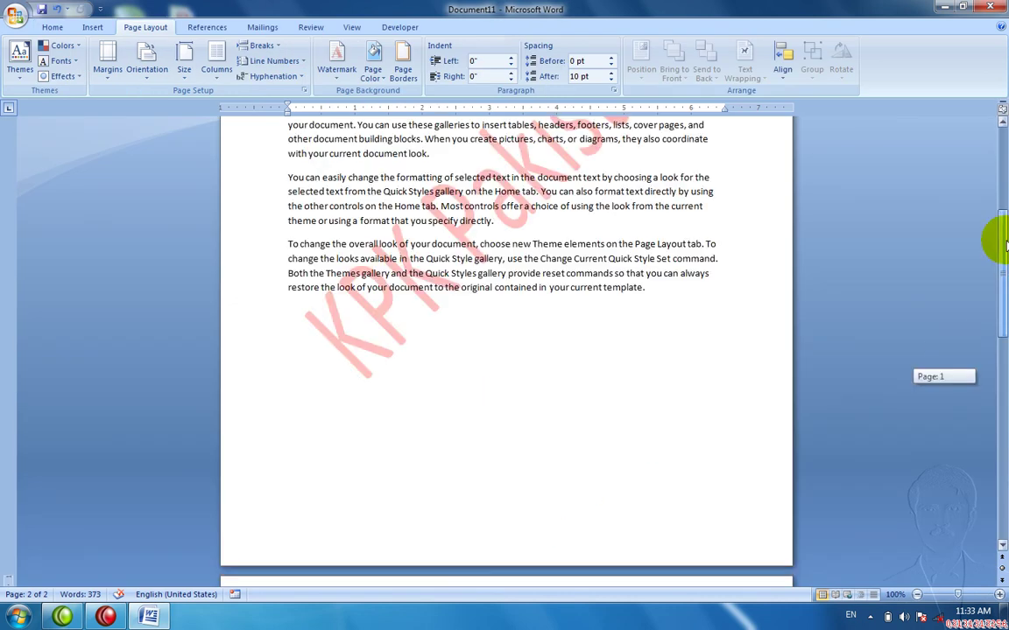
click(335, 76)
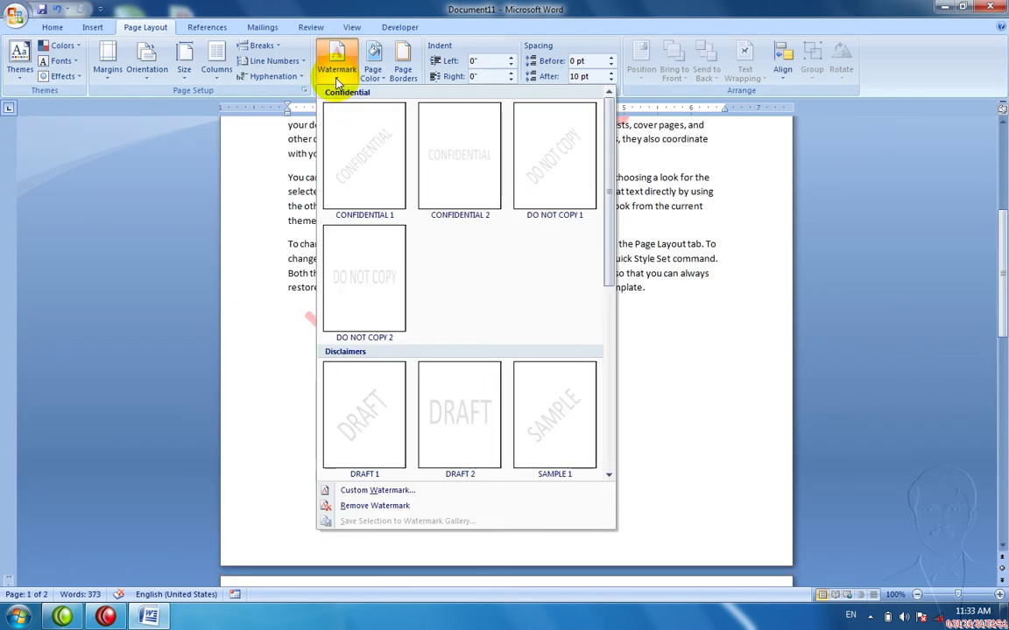
click(379, 490)
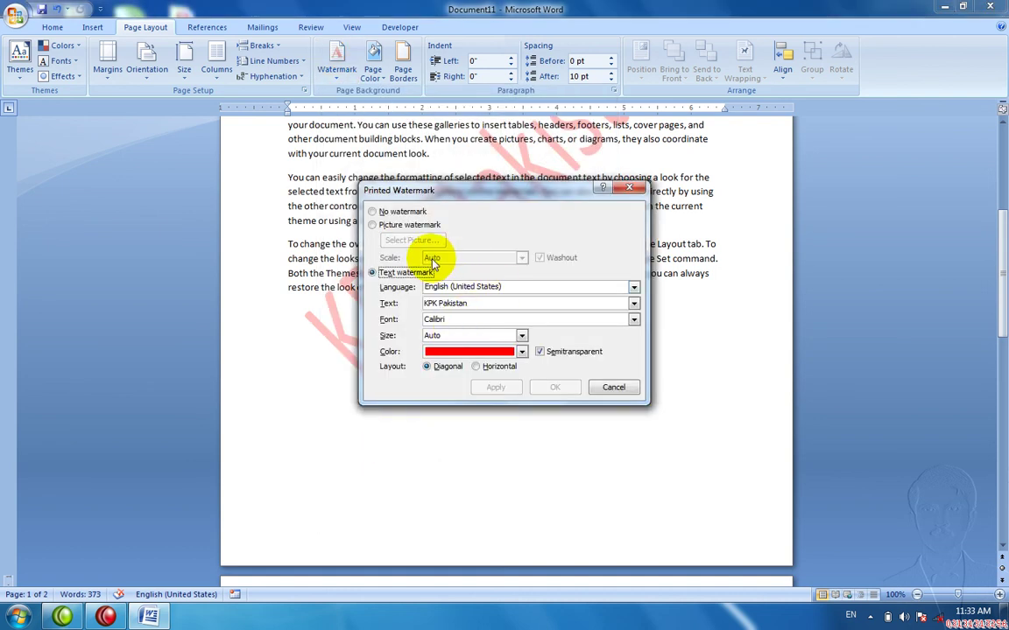
click(401, 225)
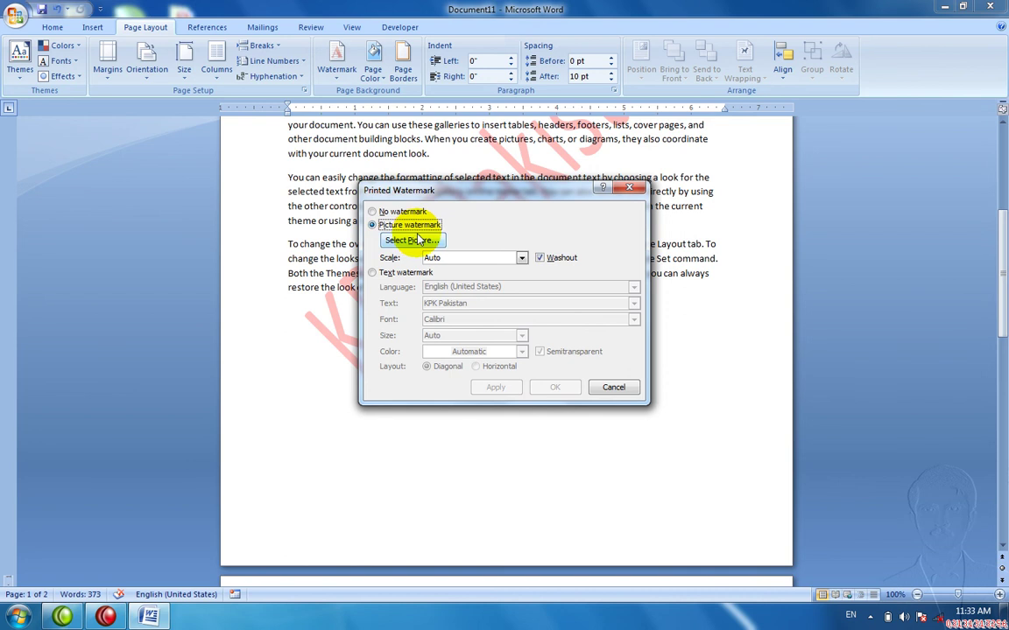
click(419, 239)
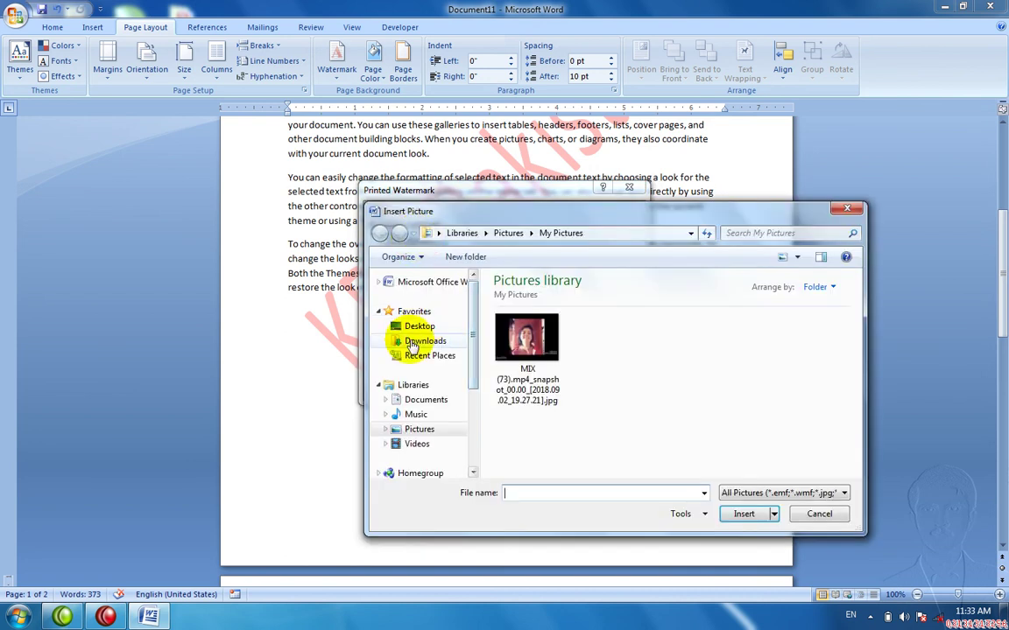
click(414, 342)
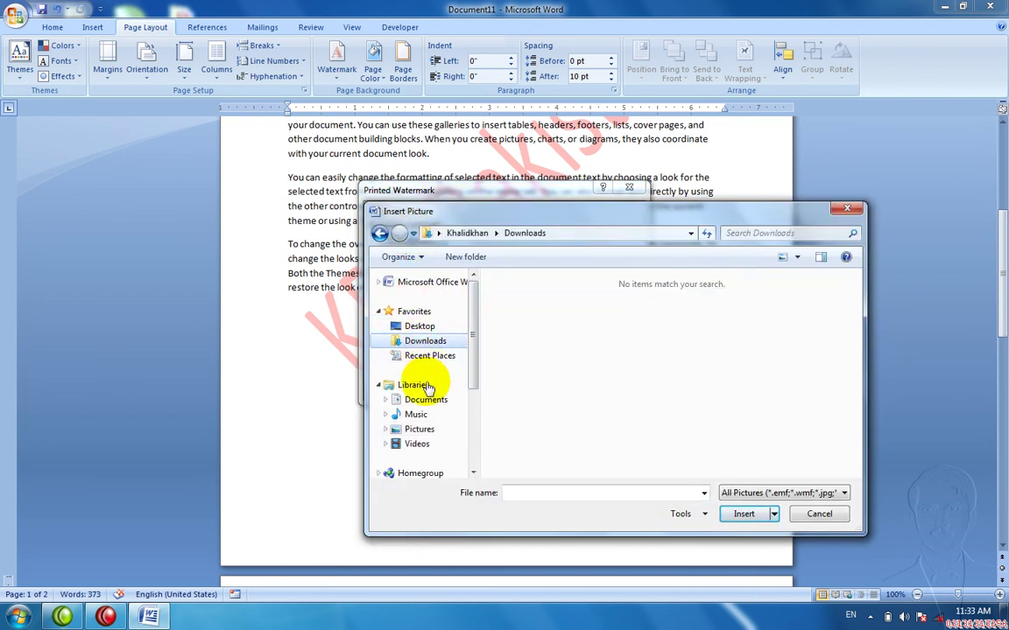
click(419, 429)
double_click(525, 381)
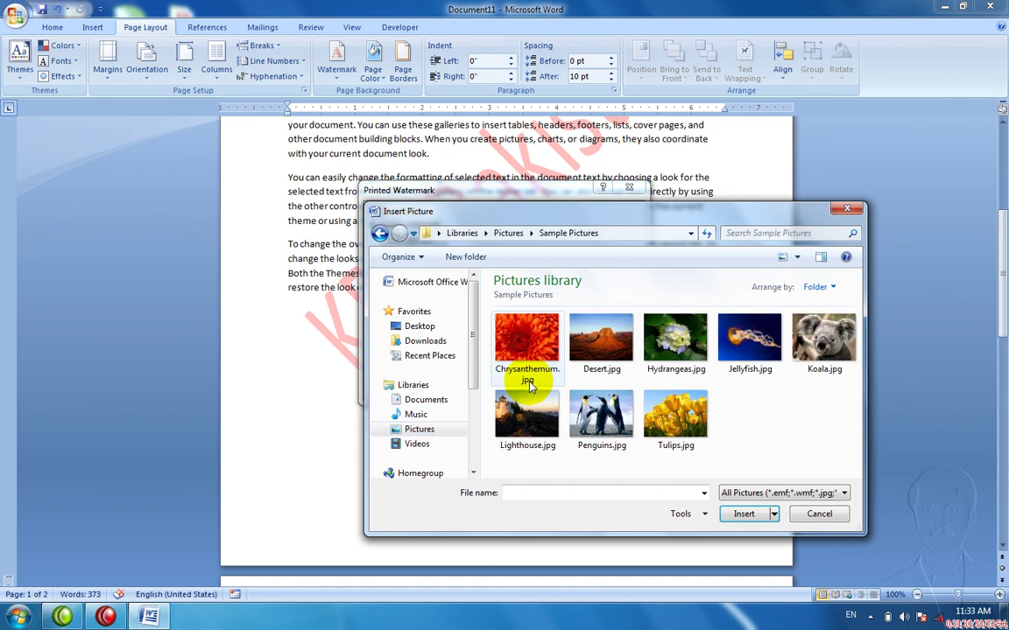
double_click(601, 419)
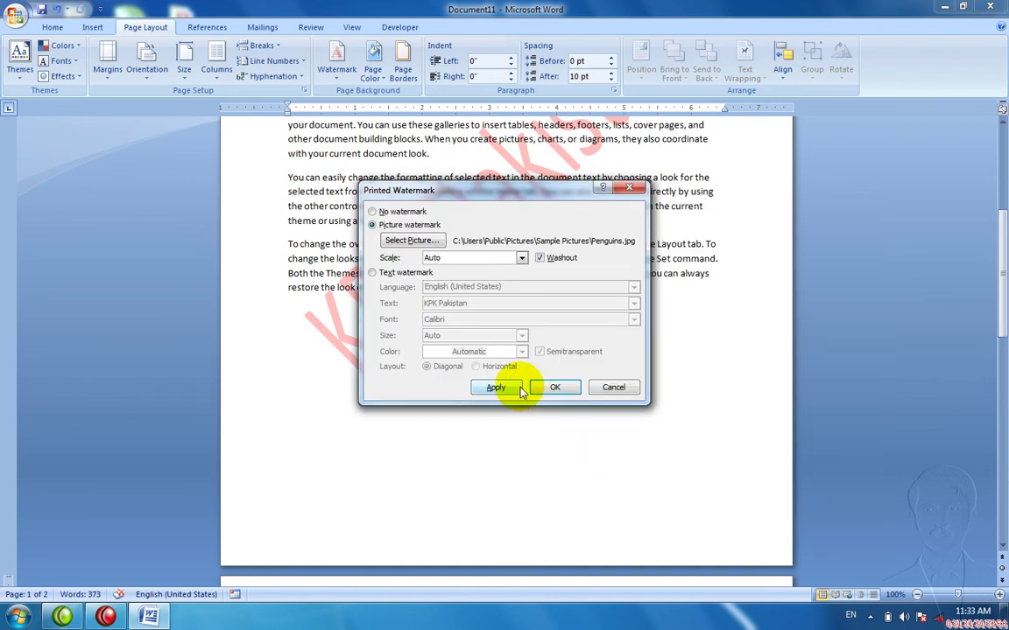
click(495, 388)
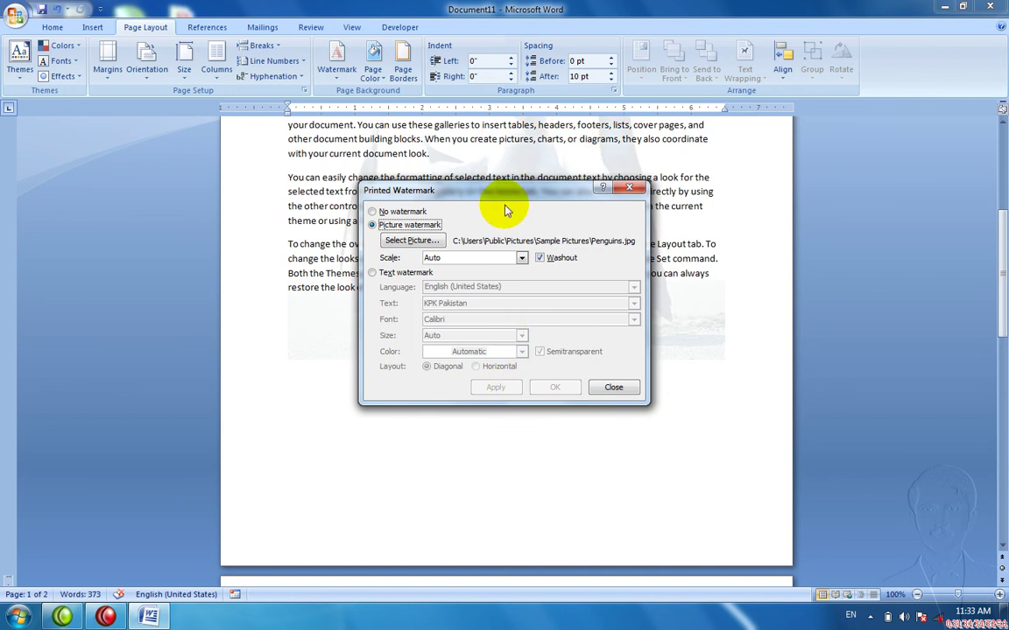
- Apply the penguin watermark without washout, then with washout turned back on
mouse_move(507, 200)
mouse_down()
mouse_move(538, 376)
mouse_move(537, 369)
mouse_up()
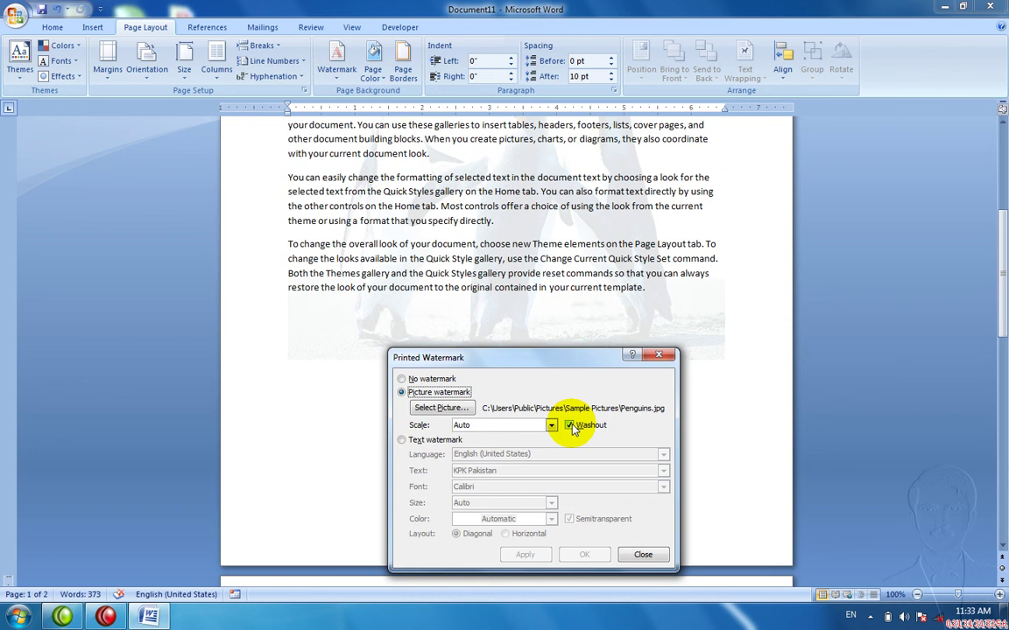
click(570, 425)
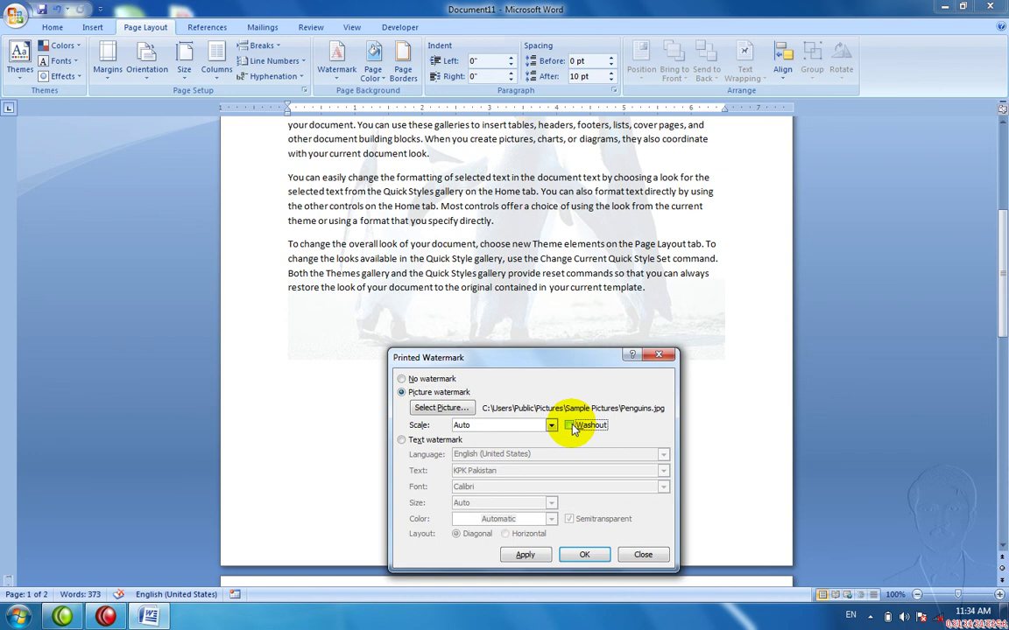
click(527, 553)
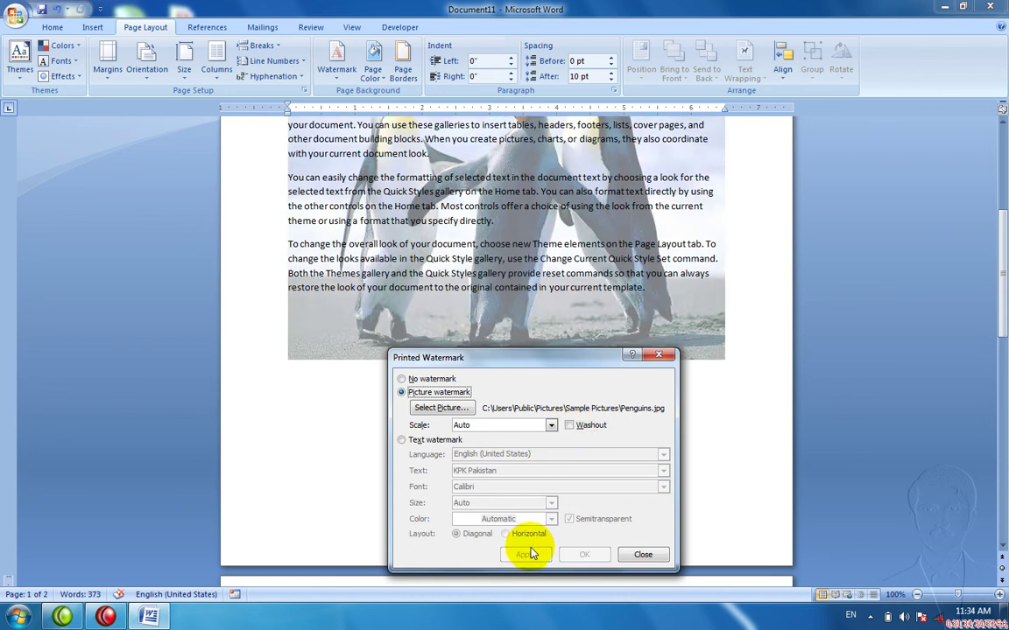
click(570, 426)
click(526, 554)
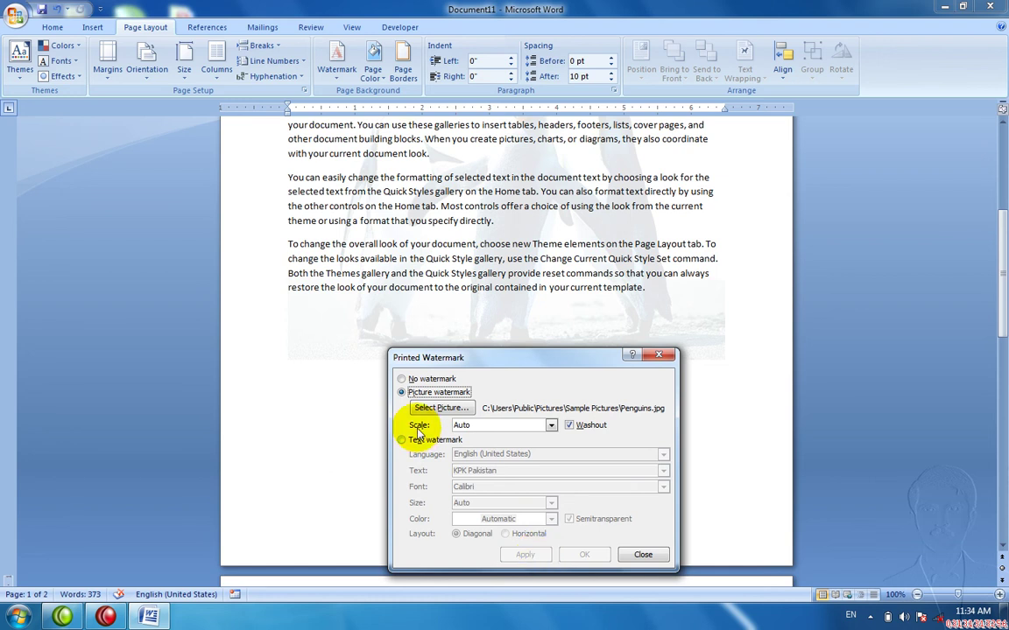
- Apply picture scale 500%, then 150%, and switch the watermark type to Text
click(551, 426)
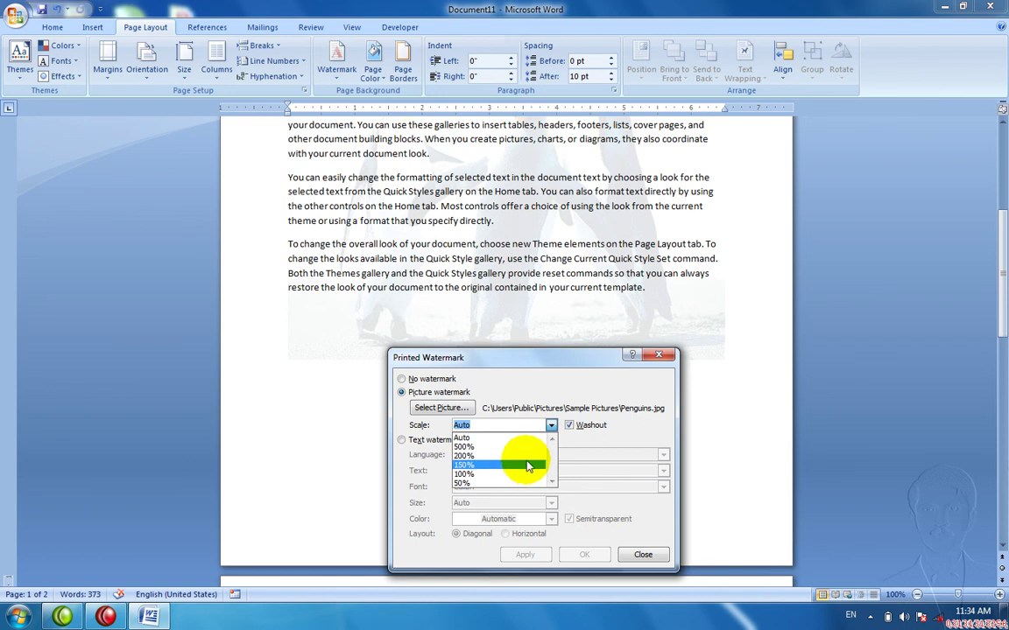
click(525, 447)
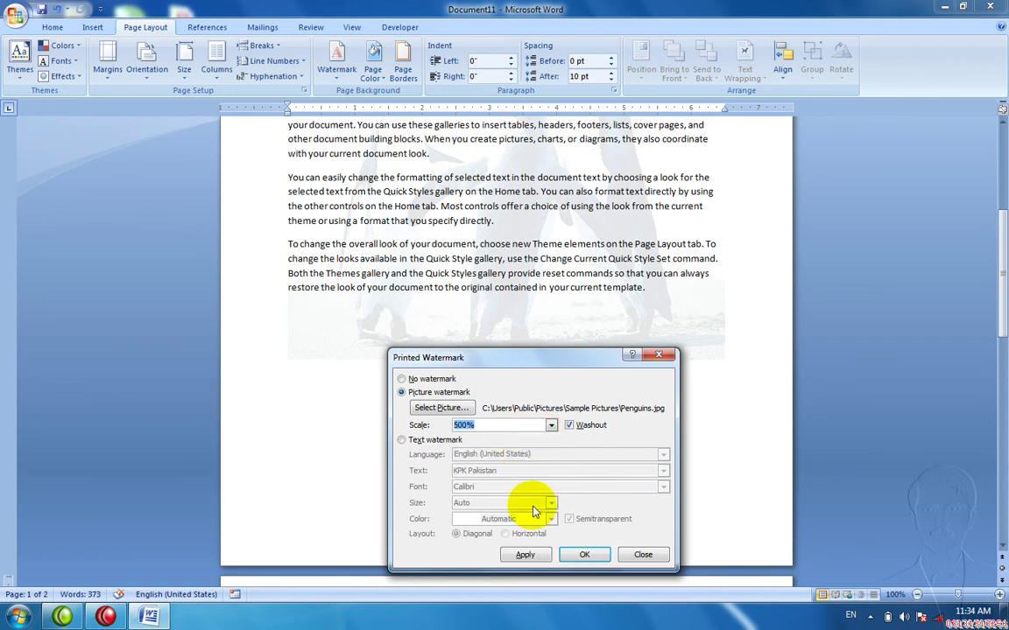
click(523, 555)
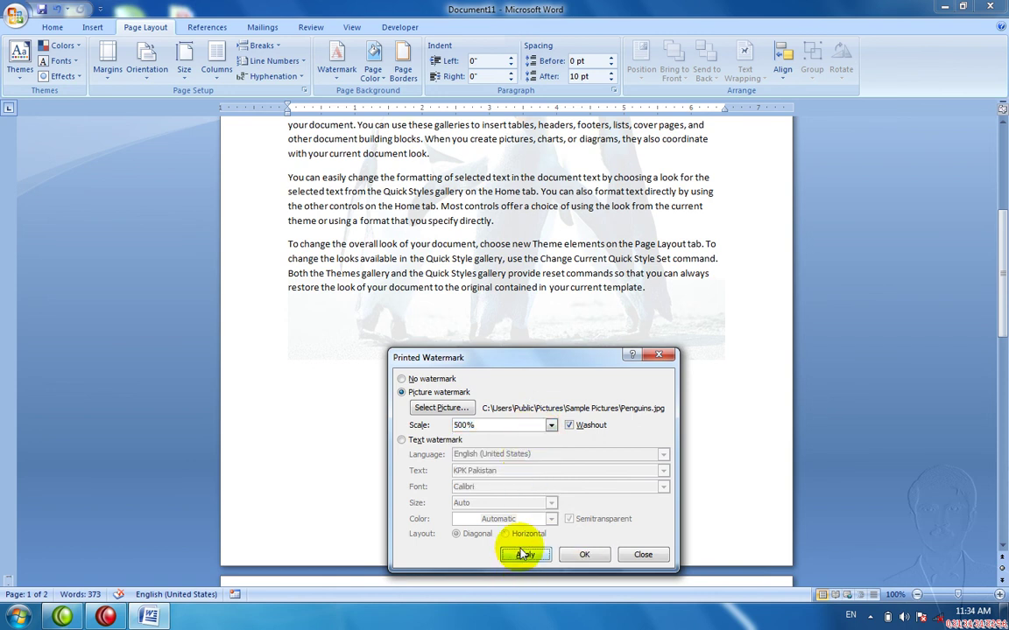
click(550, 425)
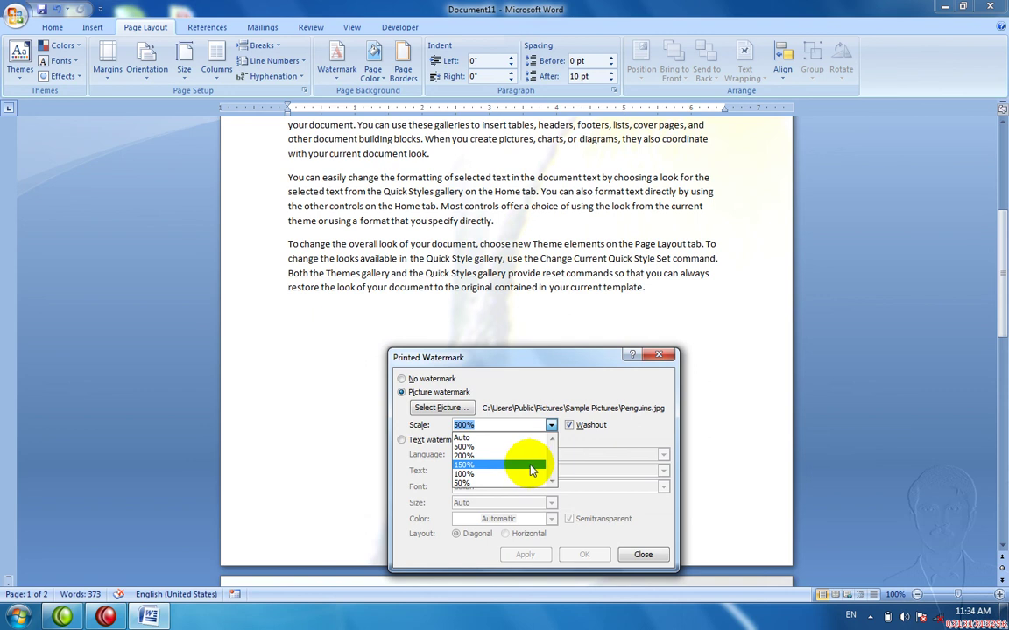
click(530, 467)
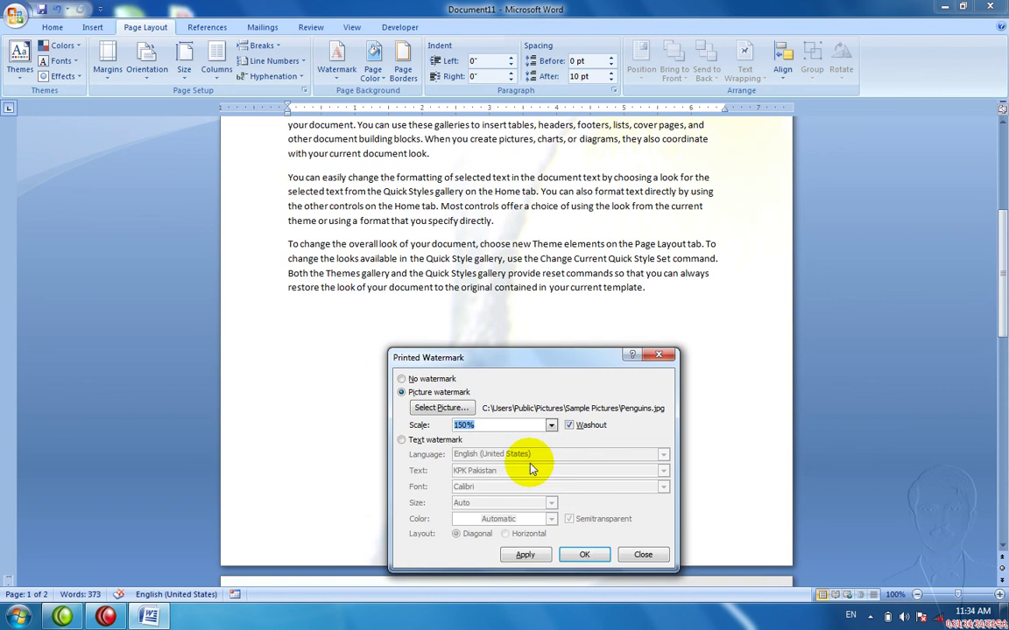
click(524, 553)
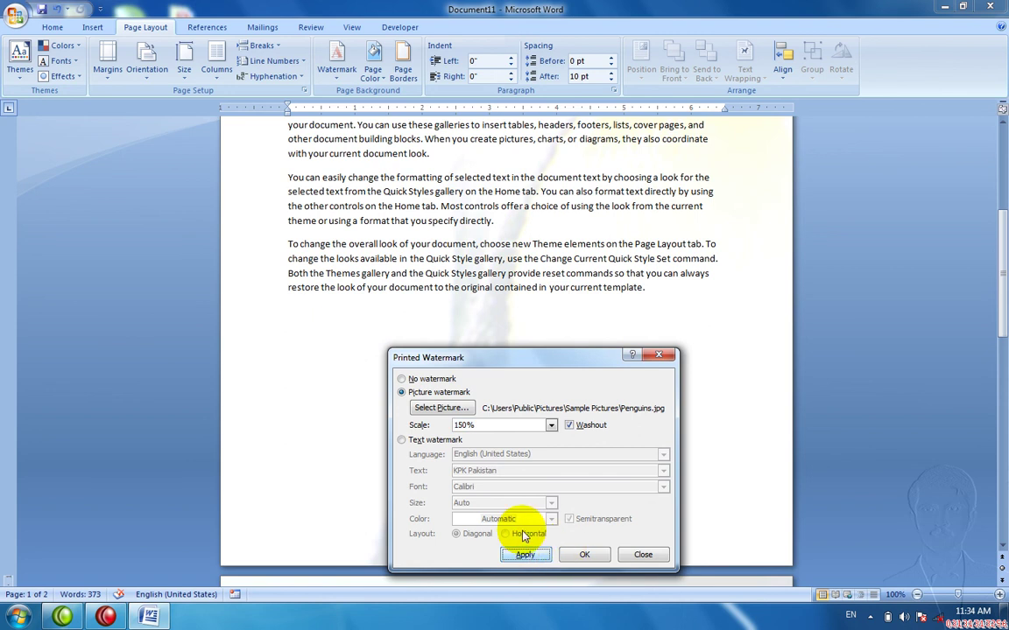
click(429, 441)
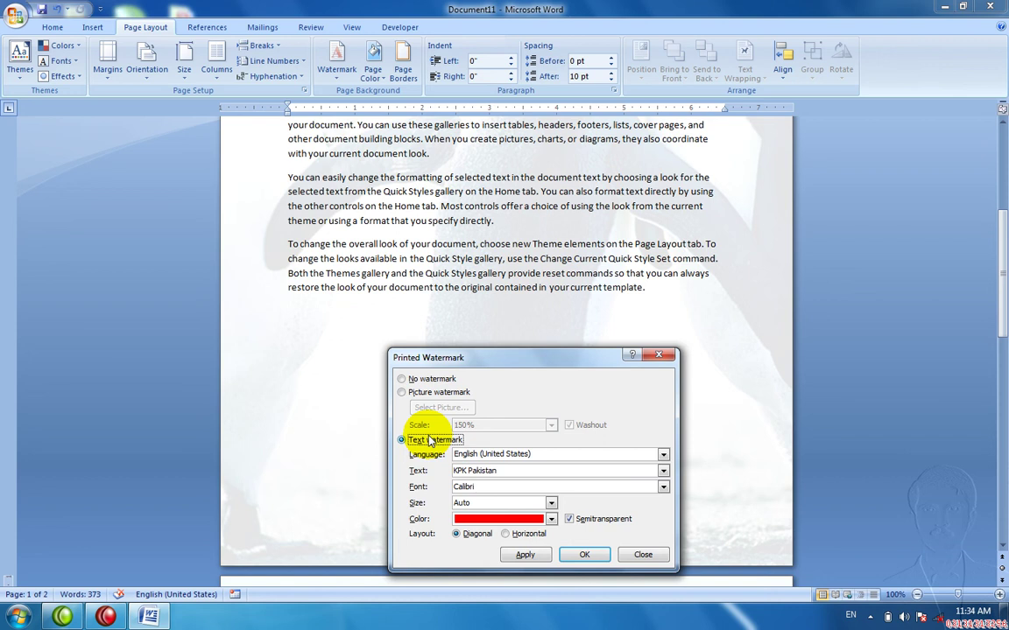
- Set the KPK Pakistan watermark font to Times New Roman
key(Tab)
key(Tab)
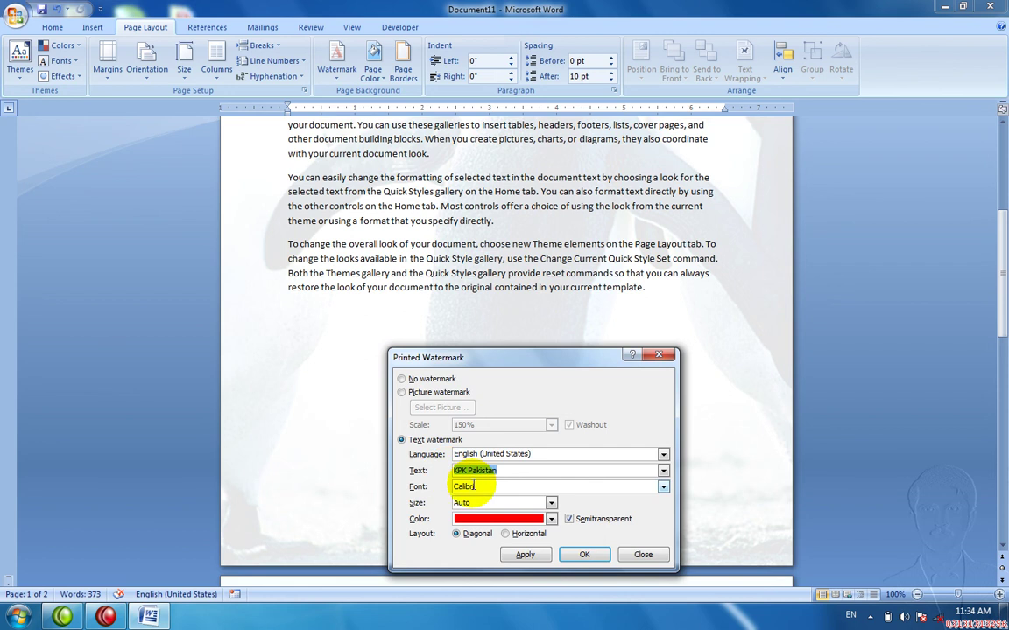
click(481, 486)
click(662, 487)
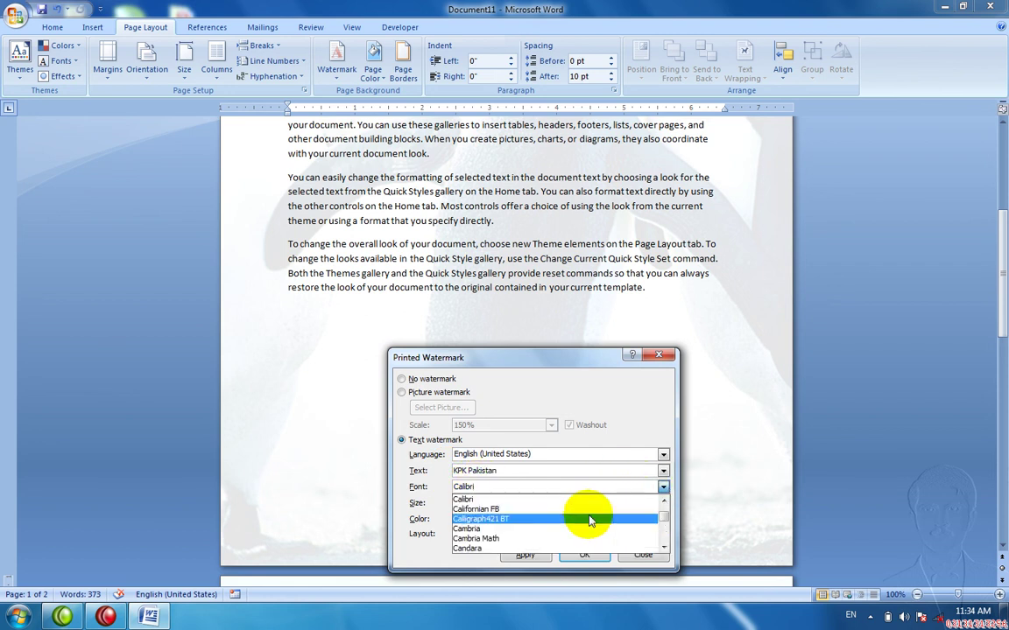
text(t)
key(BackSpace)
key(BackSpace)
key(BackSpace)
text(I)
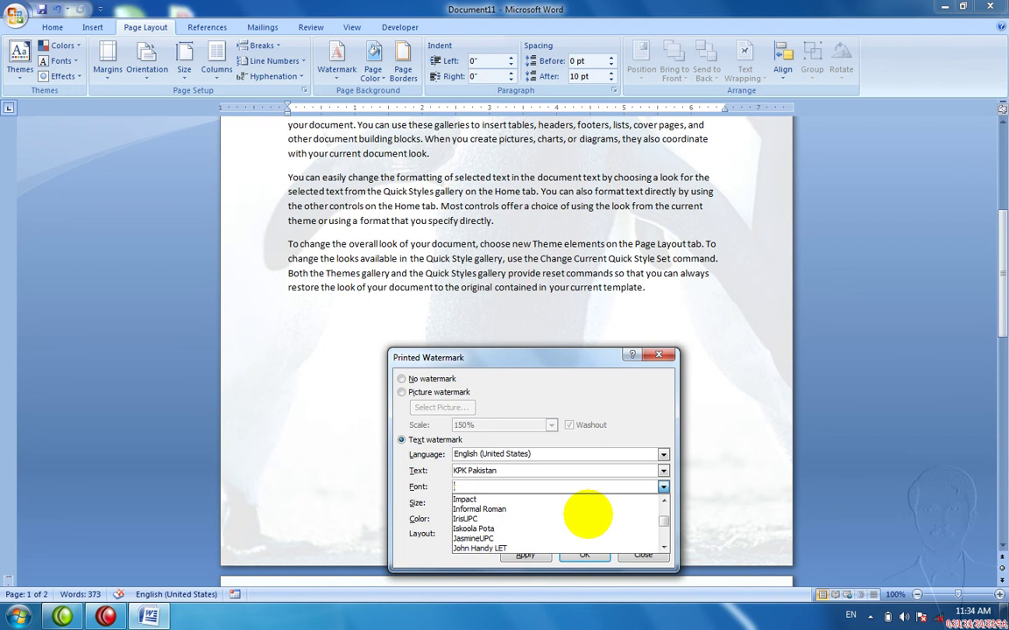
key(BackSpace)
text(ti)
key(Home)
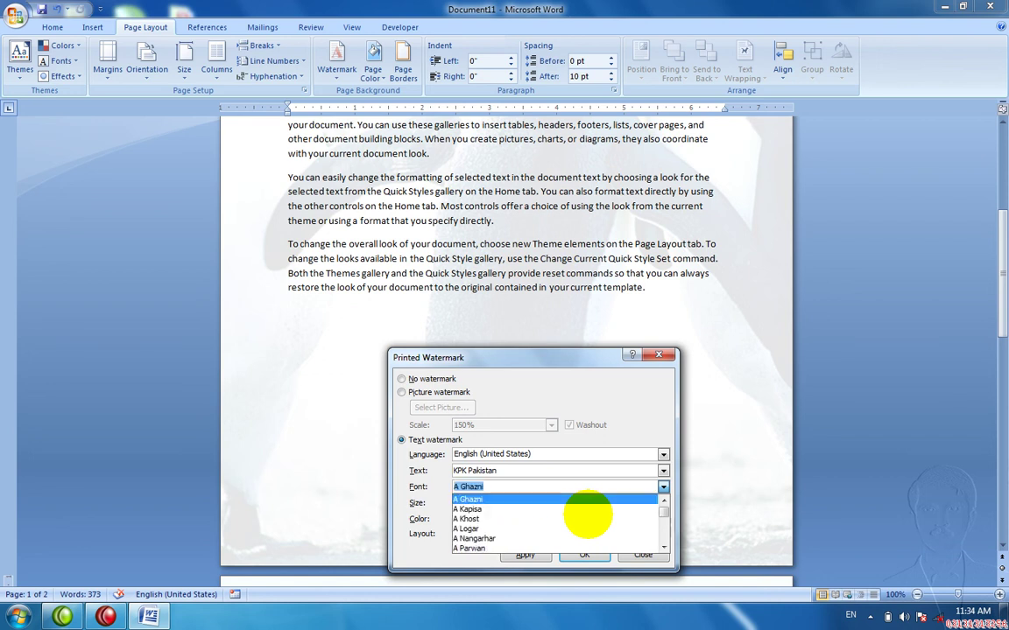
key(BackSpace)
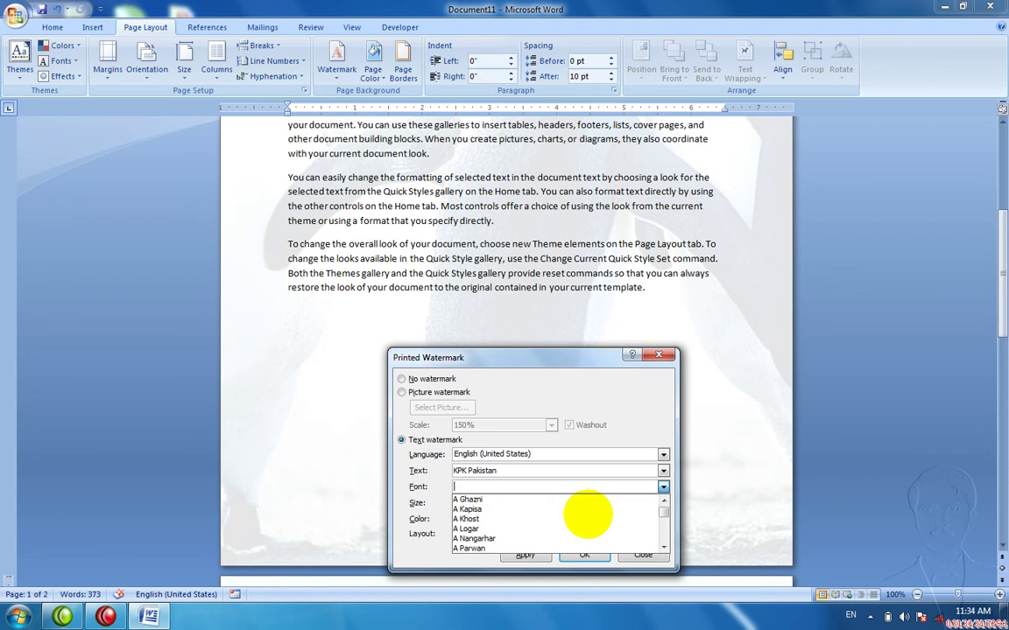
text(ti)
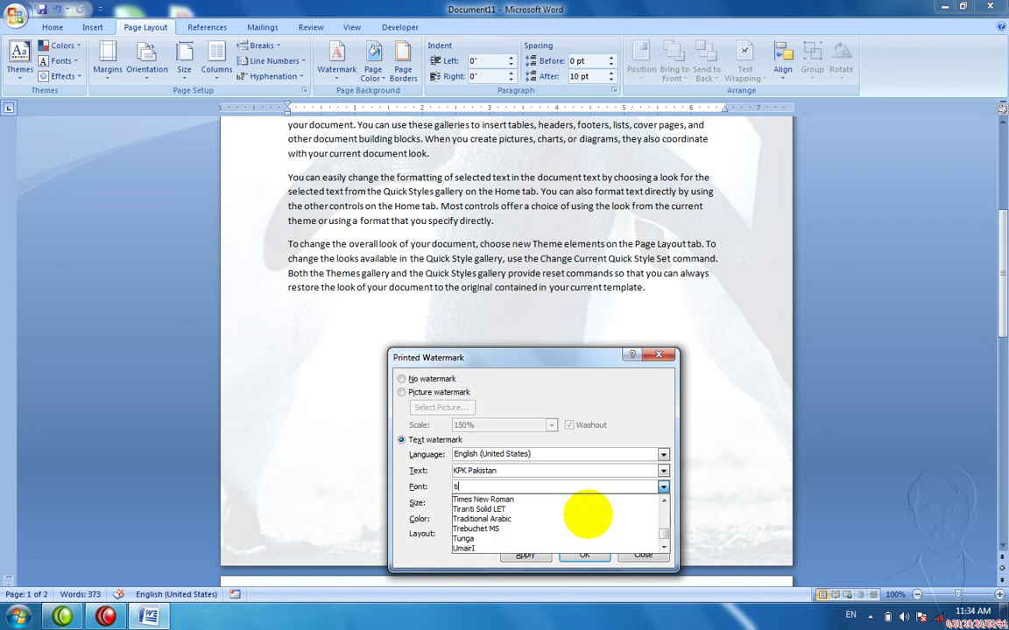
click(521, 500)
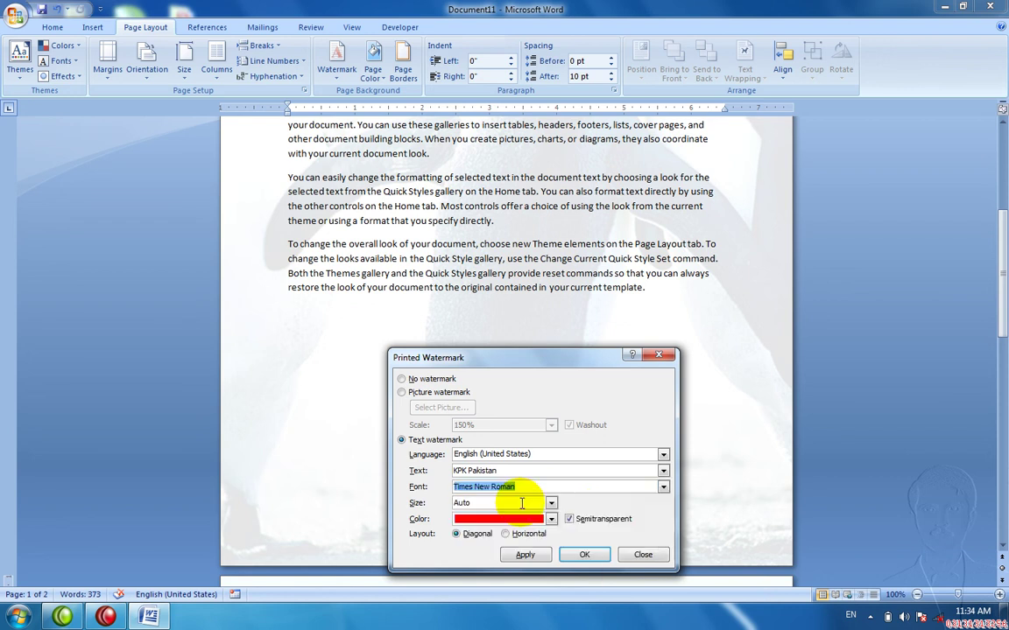
- Set the watermark size to 36 and apply the red diagonal text watermark
click(551, 504)
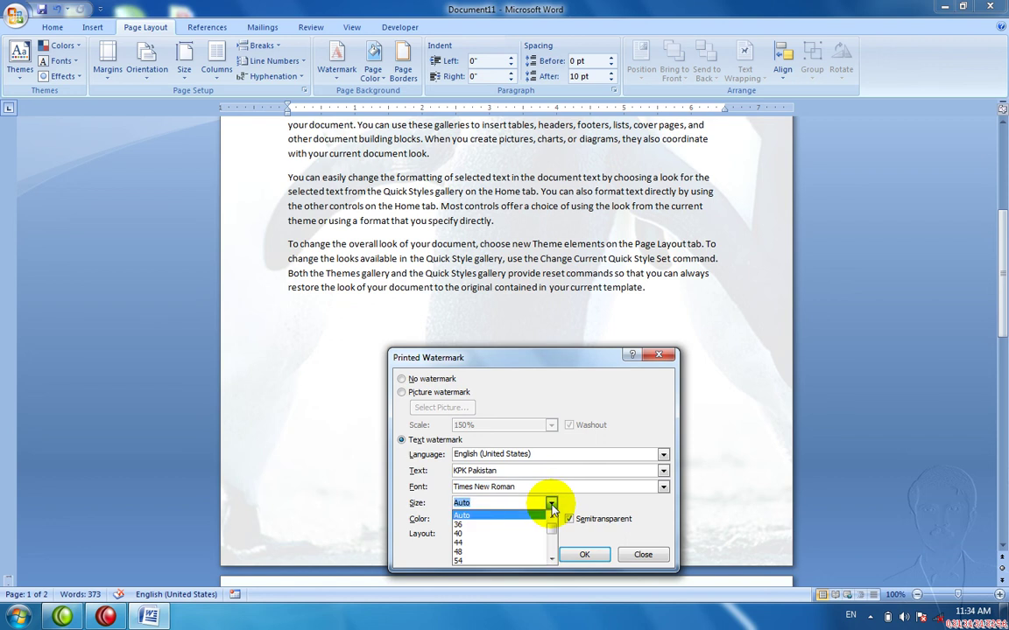
click(506, 525)
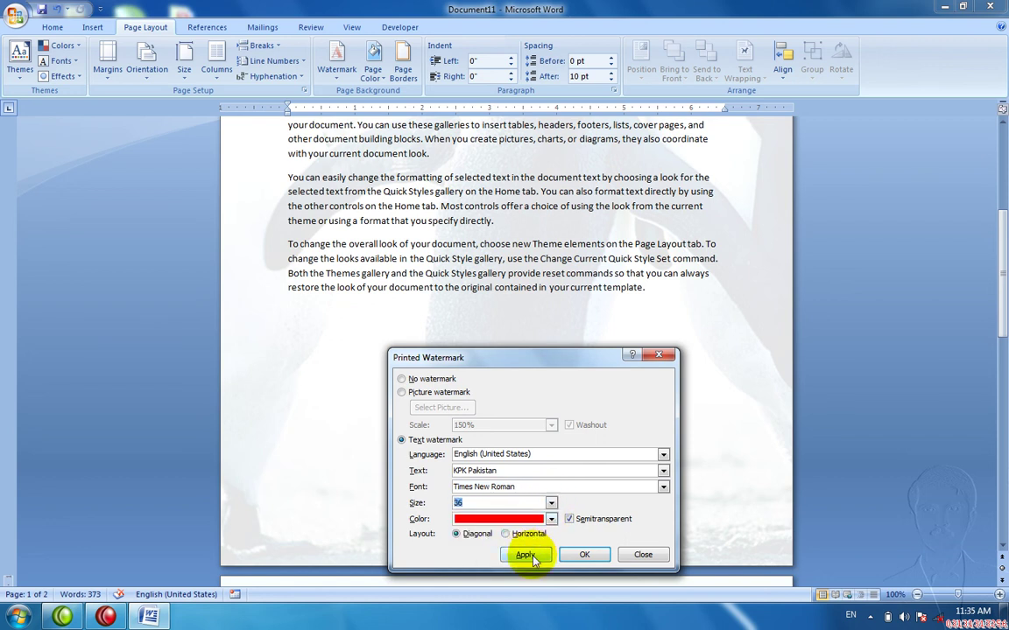
click(528, 557)
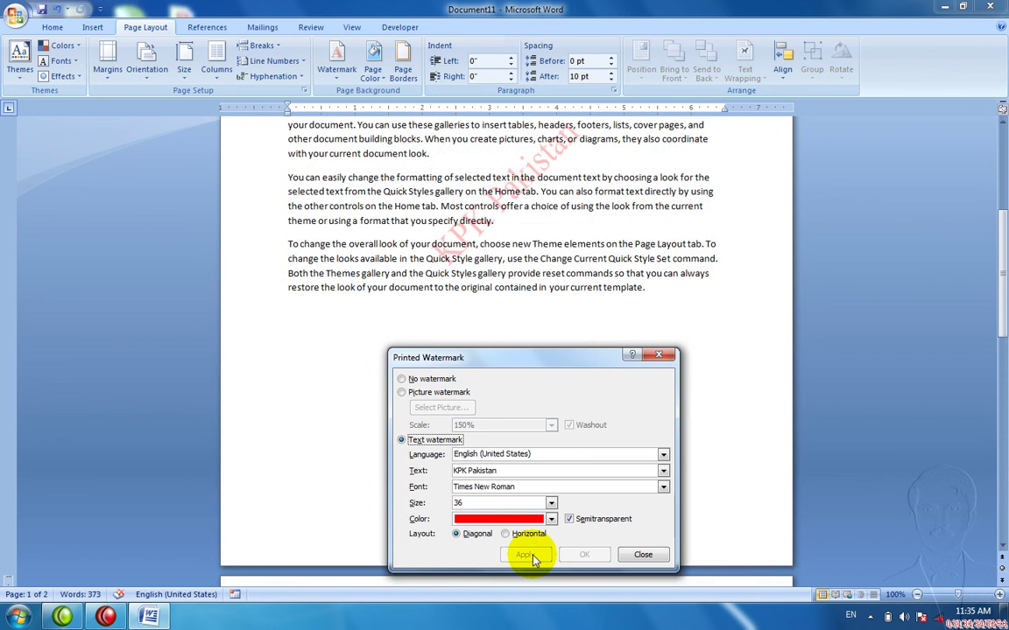
- Switch the watermark text to a Pashto (Afghanistan) phrase and apply it
click(516, 456)
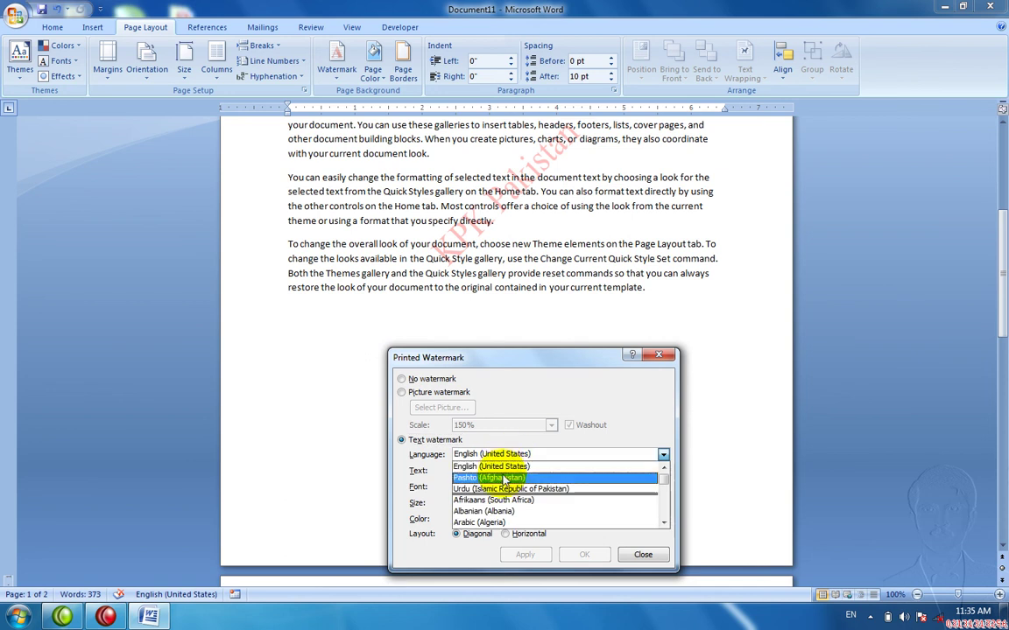
click(504, 477)
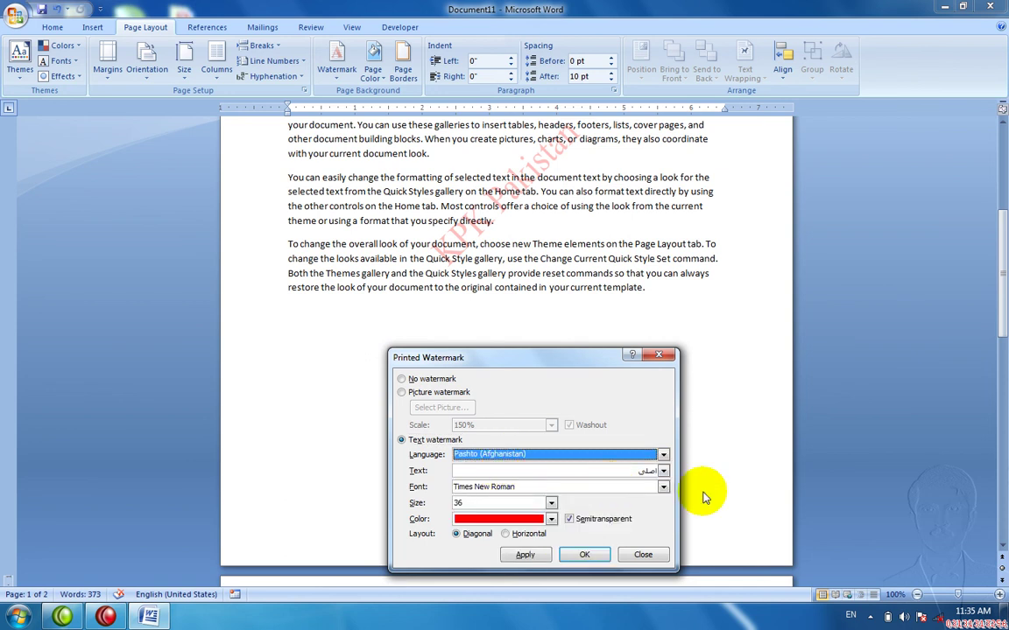
click(662, 473)
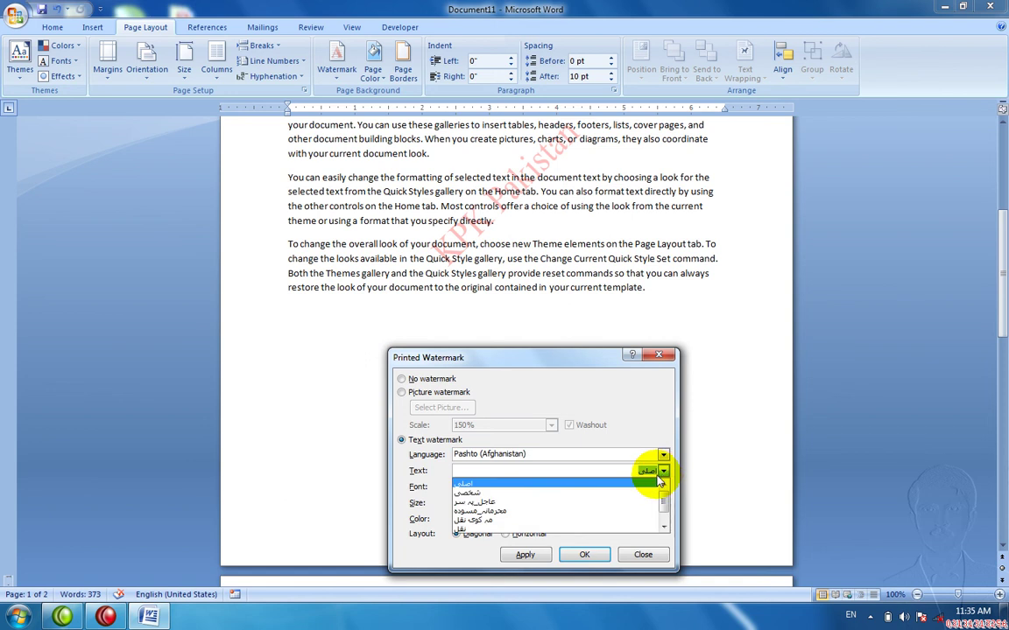
click(571, 520)
click(527, 555)
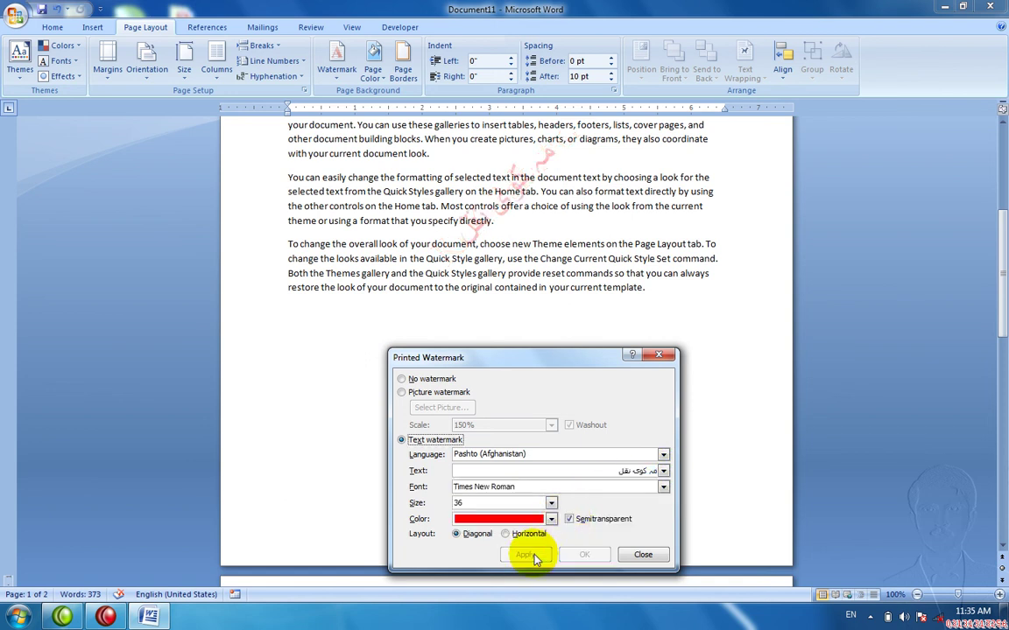
- Enlarge the Pashto watermark to size 54, apply it, and close the watermark settings
click(552, 503)
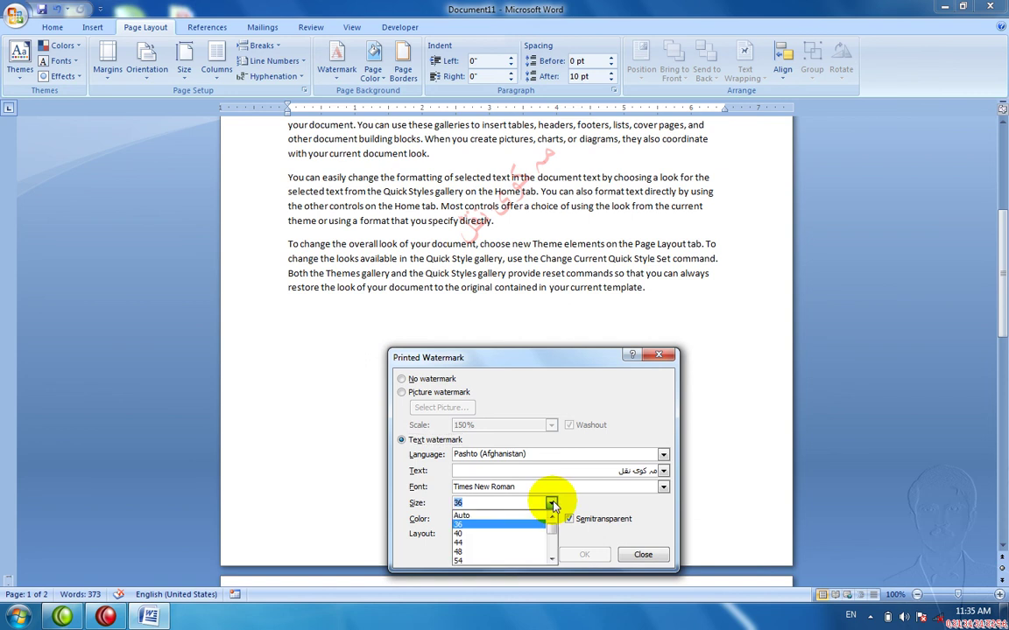
click(510, 560)
click(522, 556)
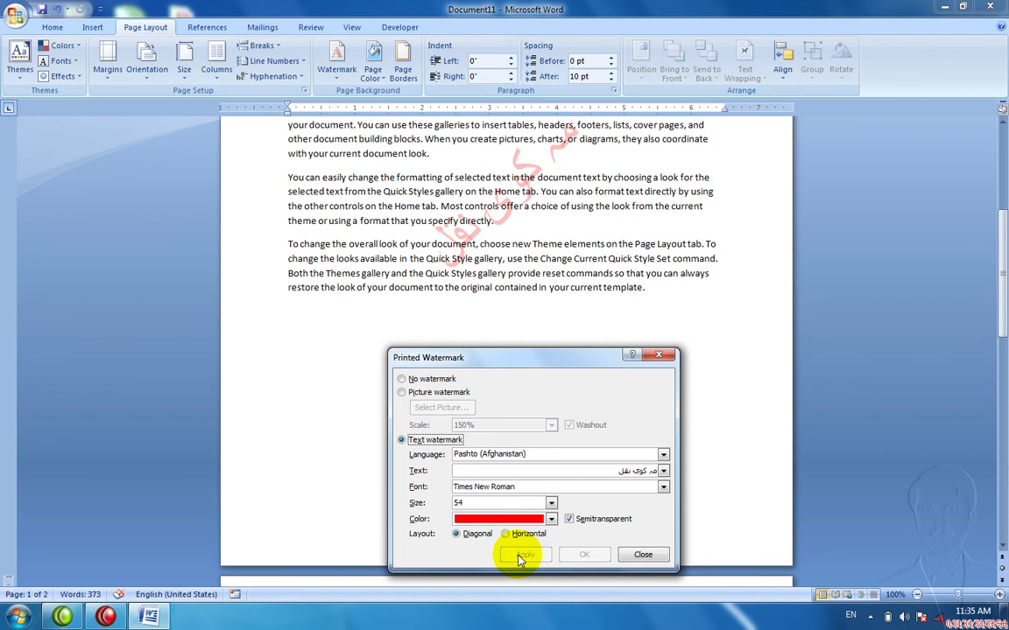
click(642, 563)
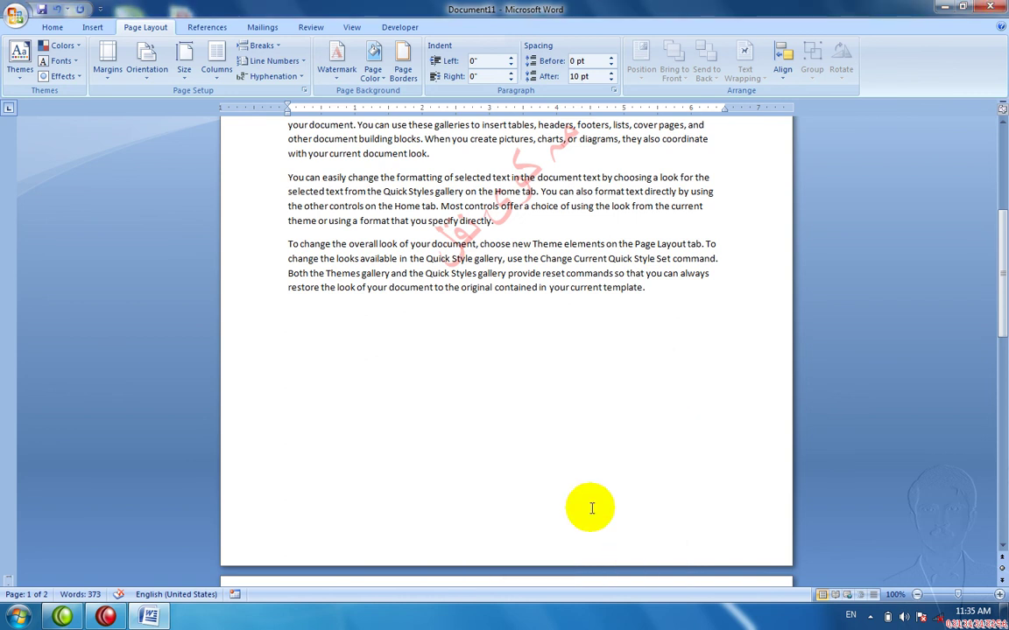
- Check both watermarked pages in Print Preview, then return to the document start and show Page Color choices
key(ctrl+F2)
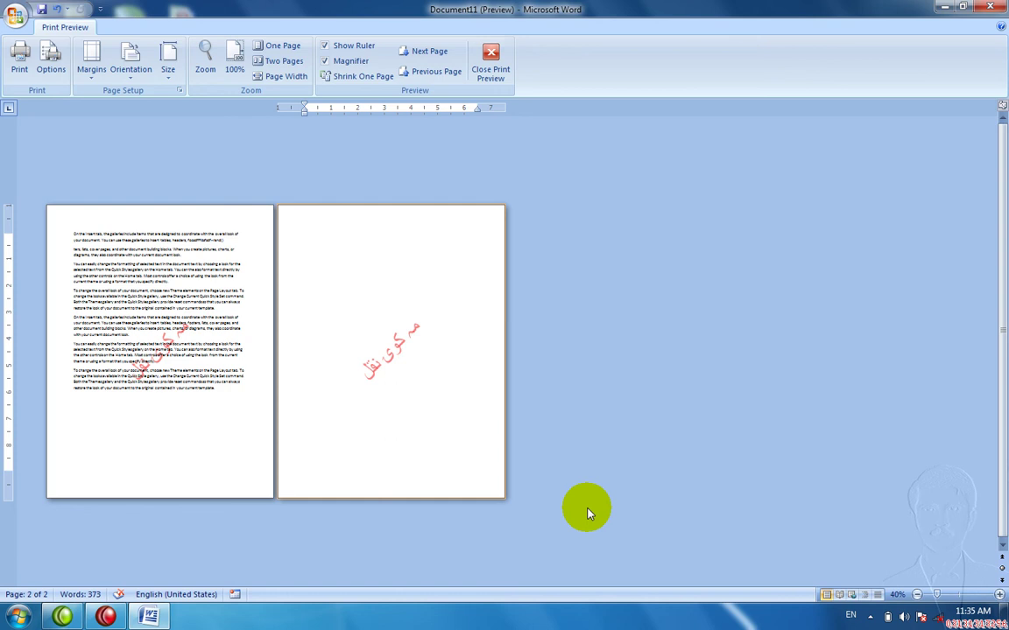
key(ctrl+F2)
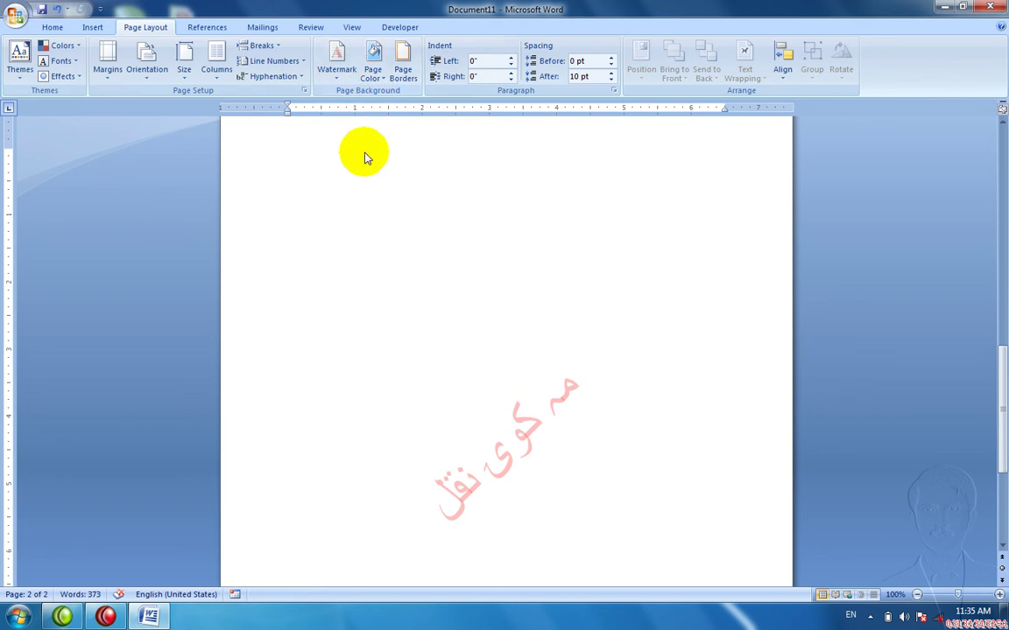
key(ctrl+Home)
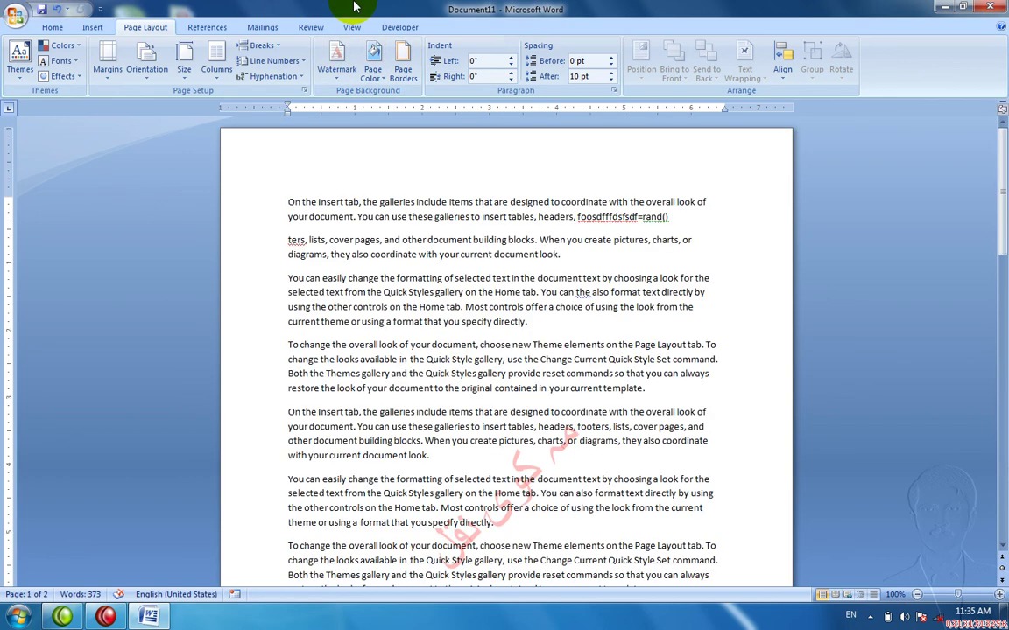
click(376, 63)
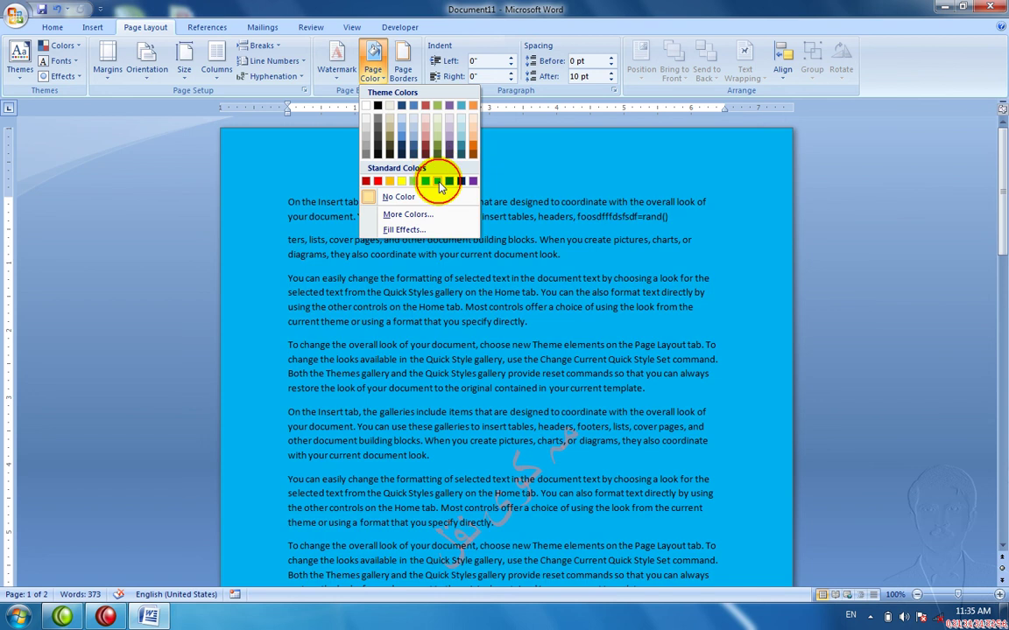
- Give the pages a light blue Standard Colors background, preview it, then bring up Borders and Shading
click(438, 181)
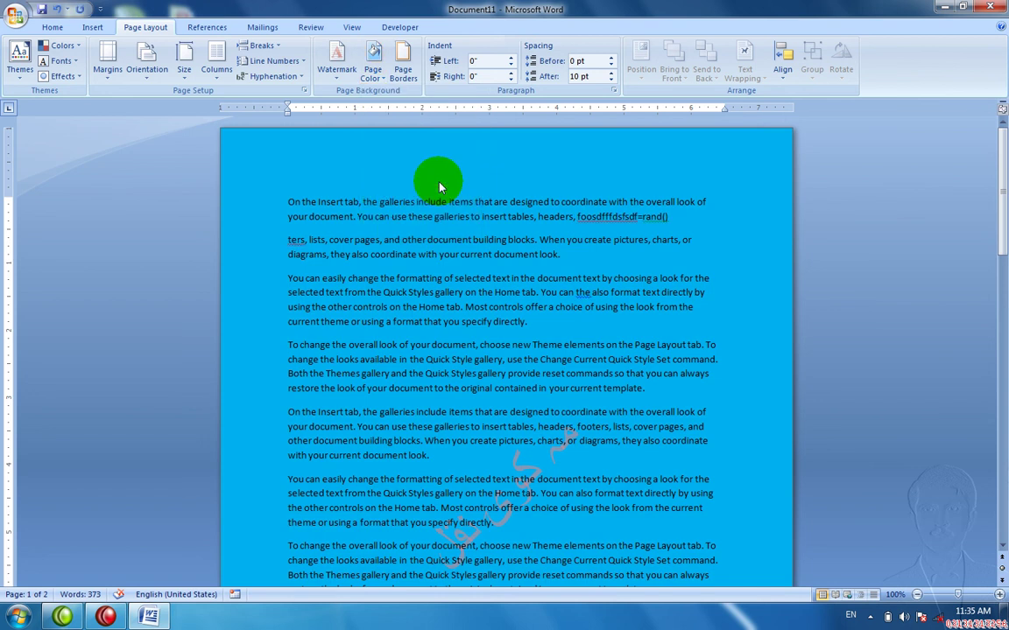
key(ctrl+F2)
key(ctrl+F2)
click(394, 70)
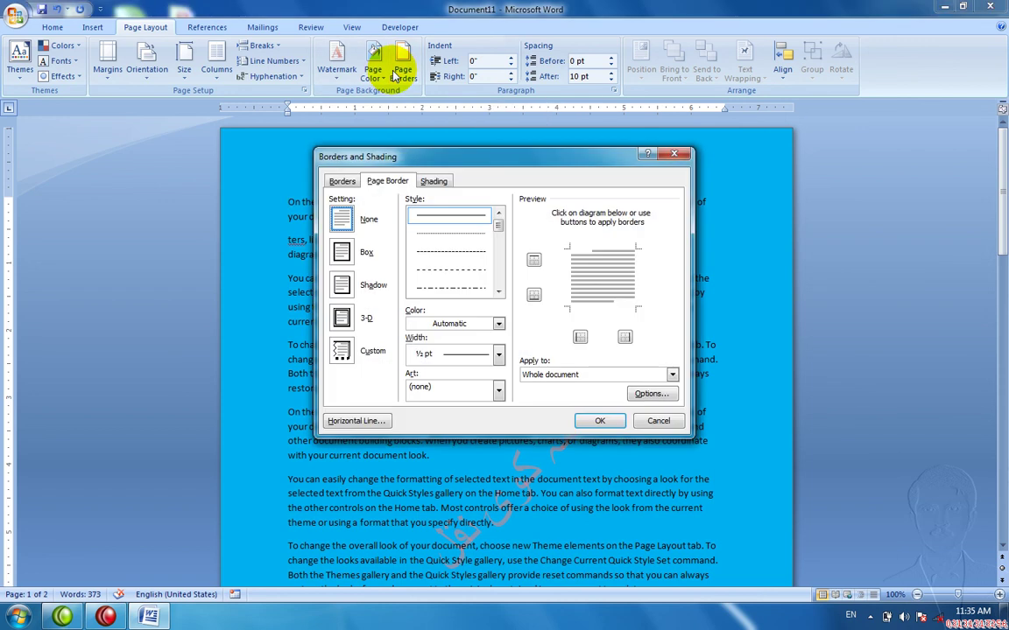